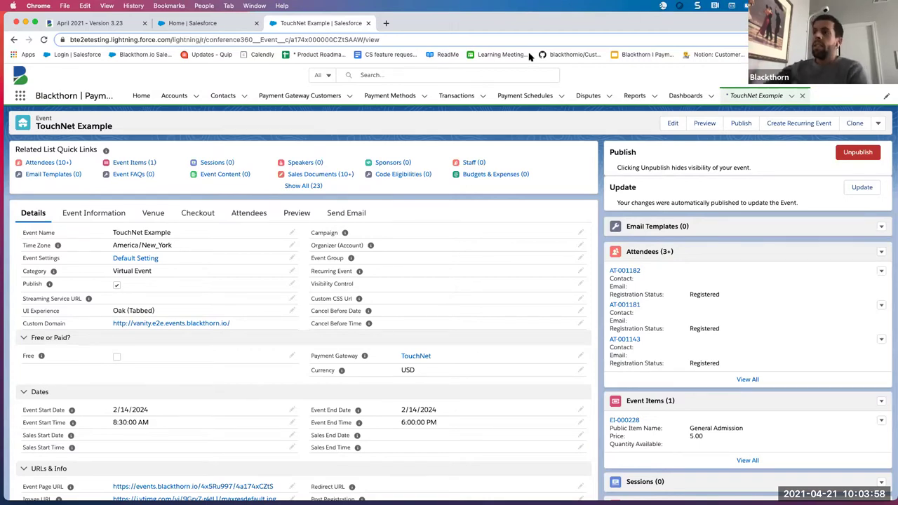
# Bring up the April 2021 (Version 3.23) release notes and scroll to the Breaking Changes section.
pyautogui.click(86, 24)
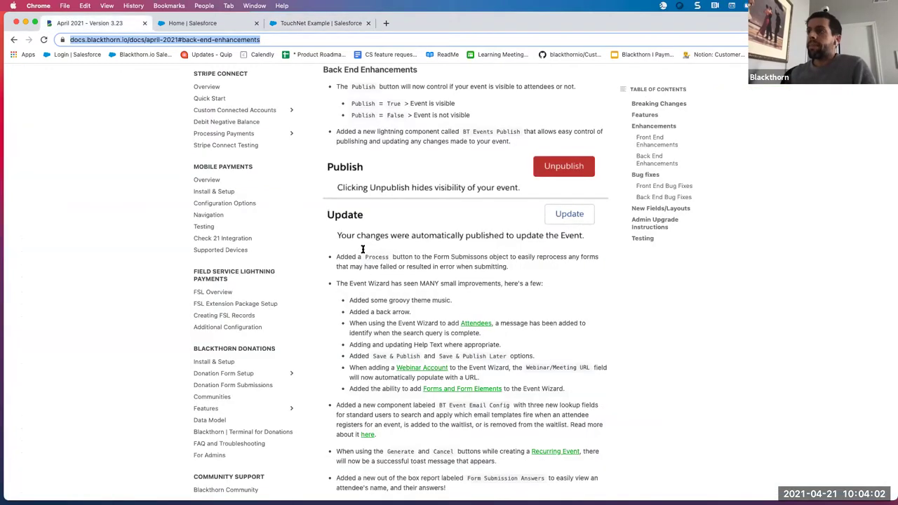
pyautogui.scroll(10, 415, 257)
pyautogui.scroll(15, 415, 256)
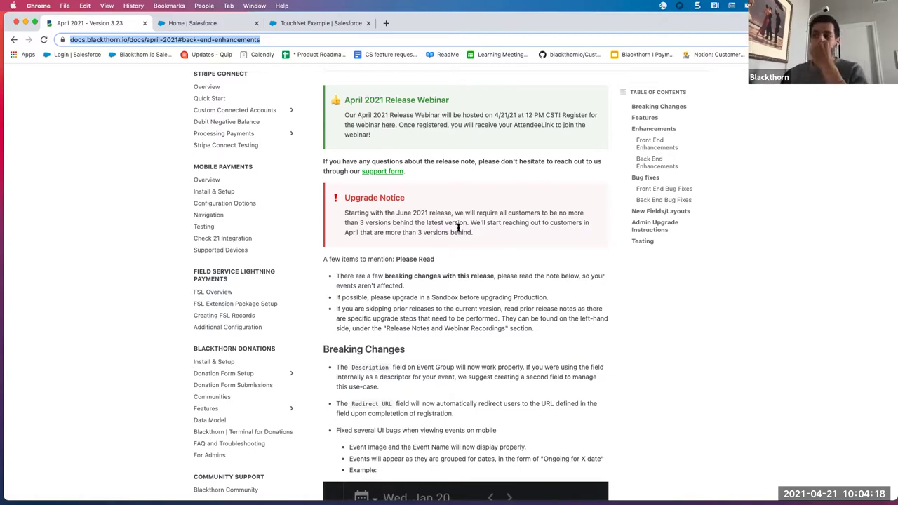
pyautogui.scroll(-3, 530, 270)
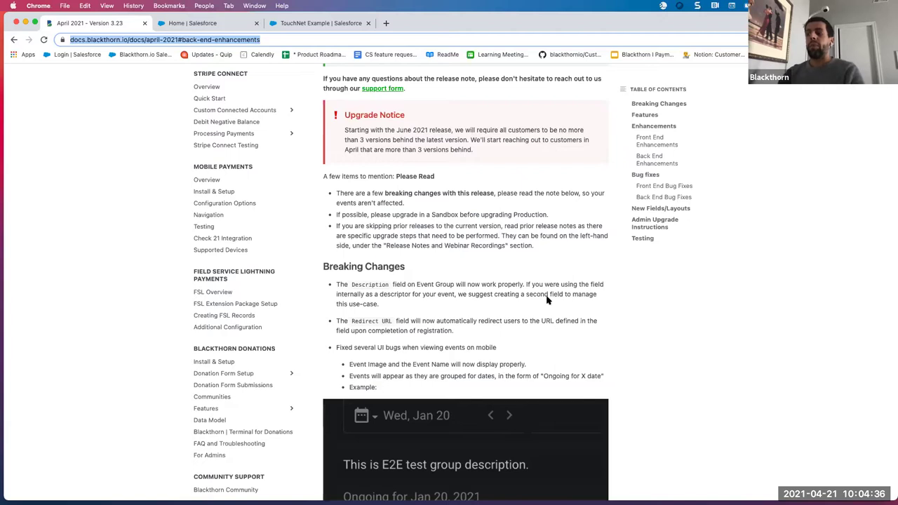
pyautogui.scroll(-1, 547, 299)
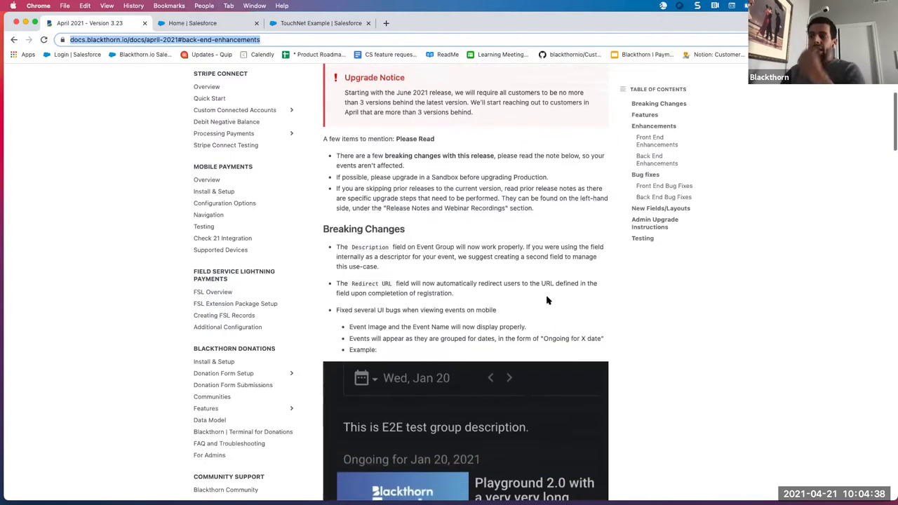
pyautogui.scroll(-3, 547, 300)
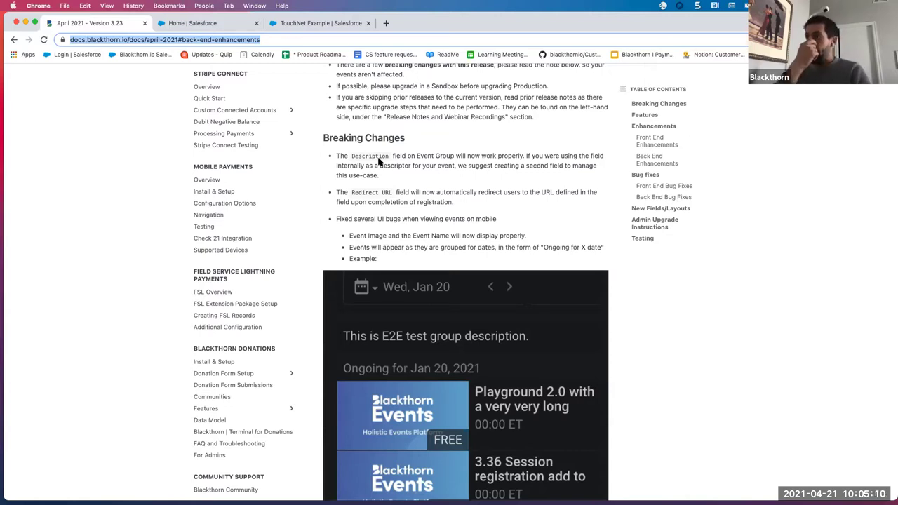
# Go from the Salesforce home to the Event Groups list and open Connected University.
pyautogui.click(201, 25)
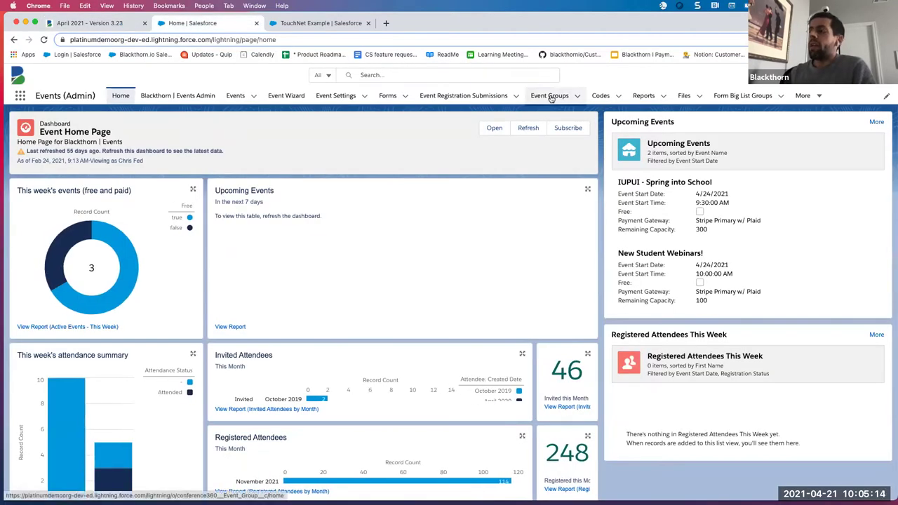
pyautogui.click(551, 98)
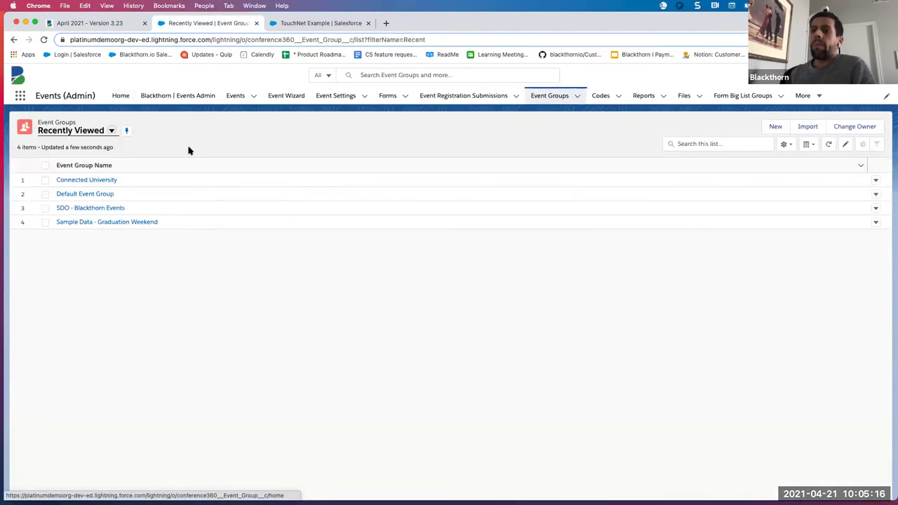
pyautogui.click(97, 183)
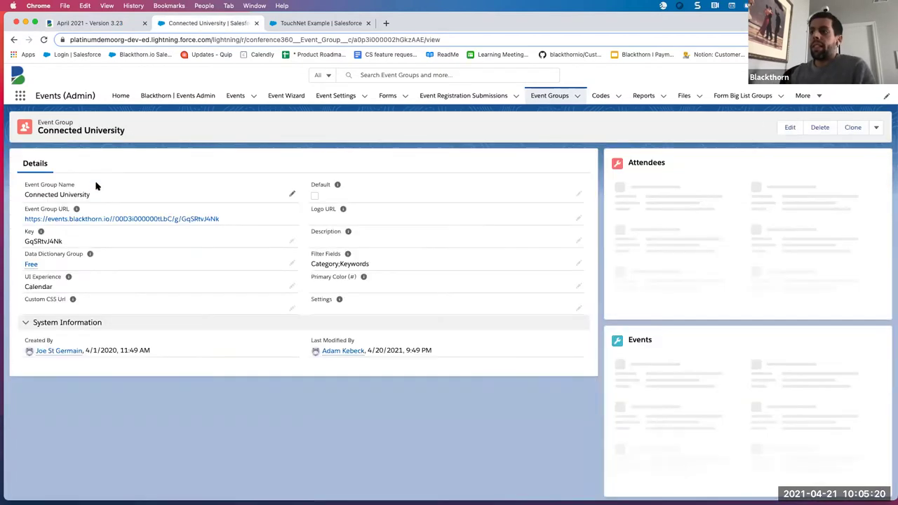
pyautogui.moveTo(348, 232)
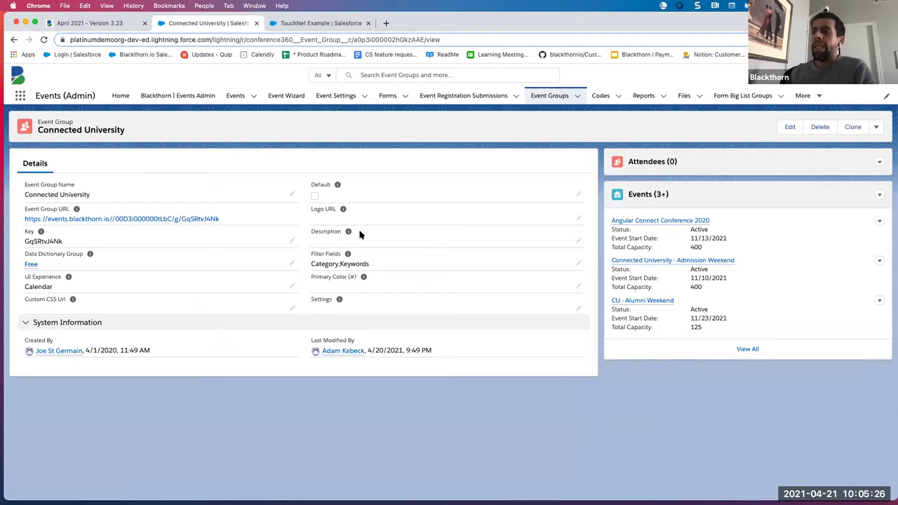
# Enter the description 'Please find our latest events below!' and select its text.
pyautogui.click(579, 241)
pyautogui.write('Please find our latest events below!')
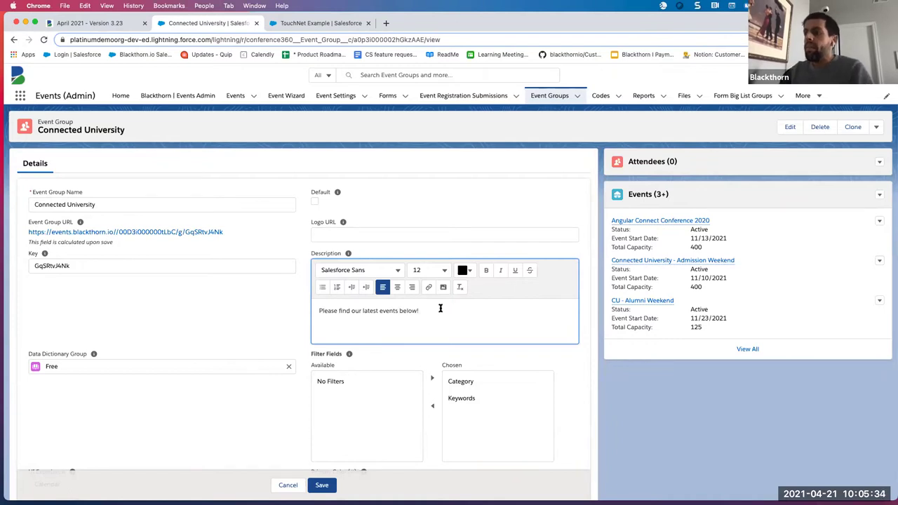
pyautogui.moveTo(448, 309); pyautogui.dragTo(291, 295)
# Make the description bold and red #CD1616, save it, and open the public page.
pyautogui.click(486, 270)
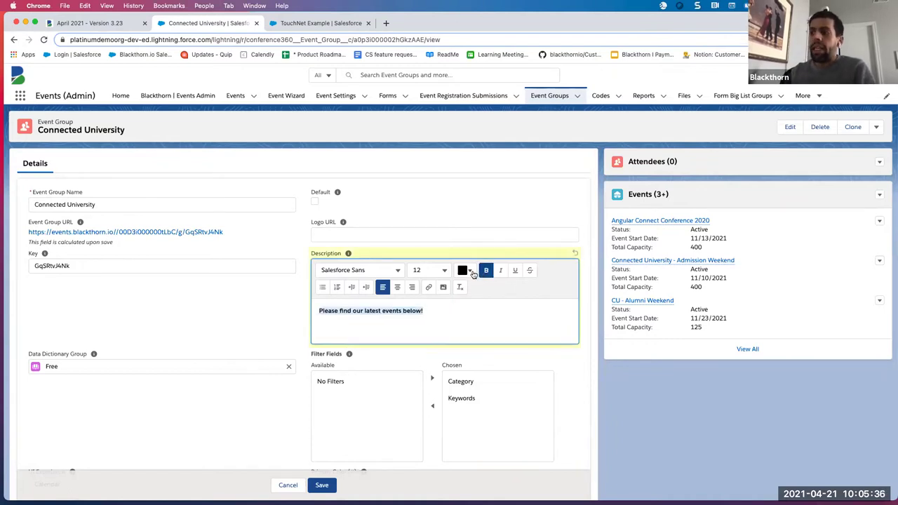
pyautogui.click(471, 272)
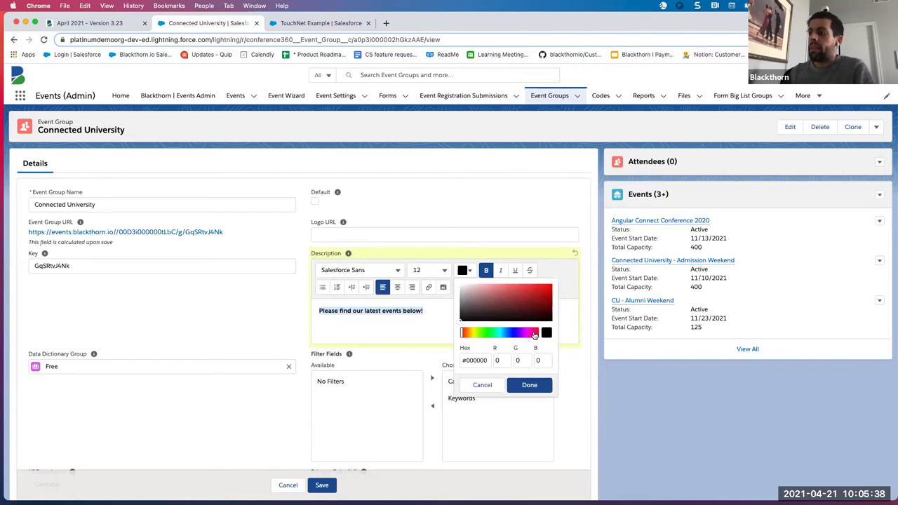
pyautogui.click(530, 385)
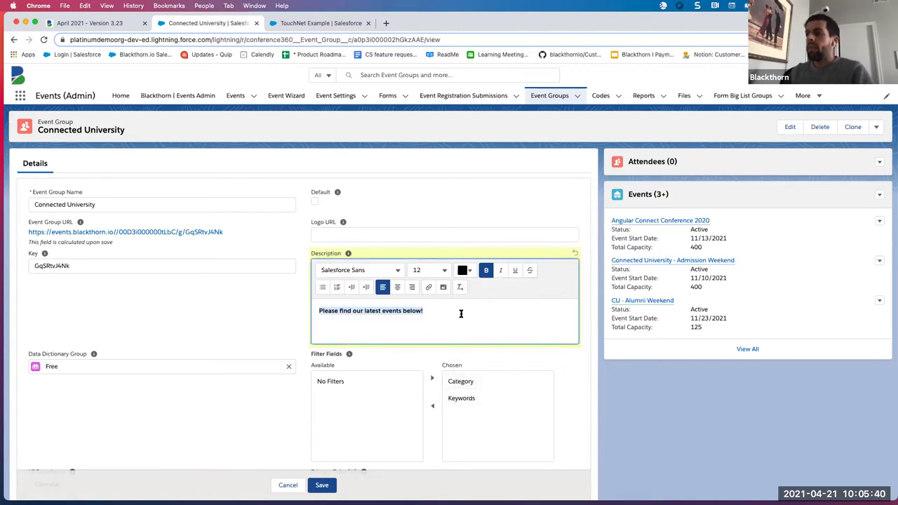
pyautogui.click(471, 273)
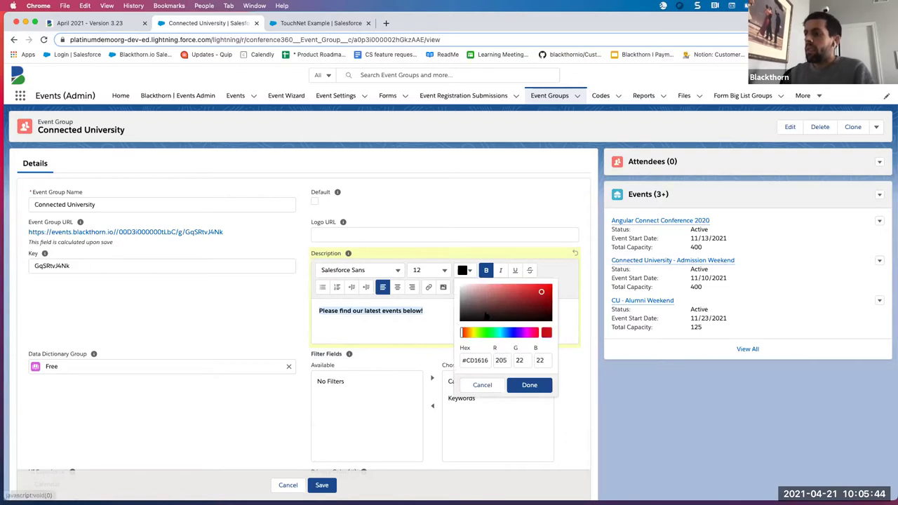
pyautogui.click(518, 385)
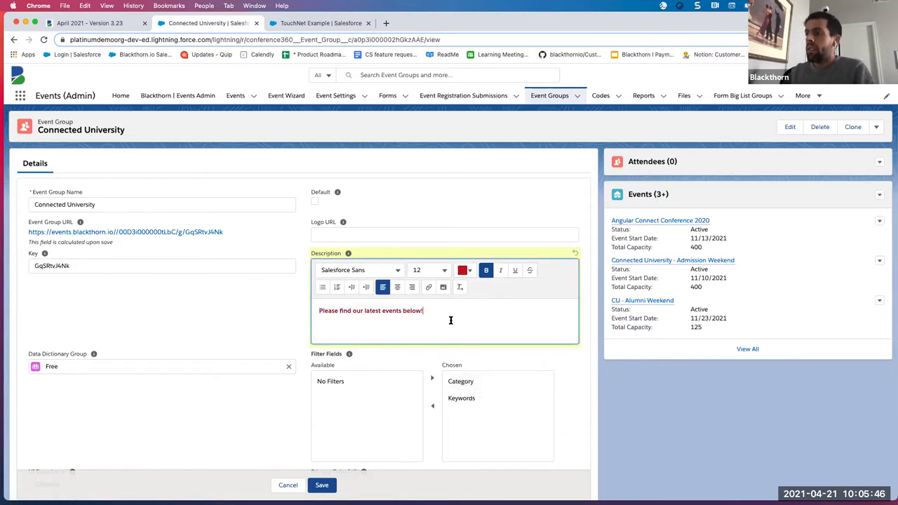
pyautogui.click(321, 485)
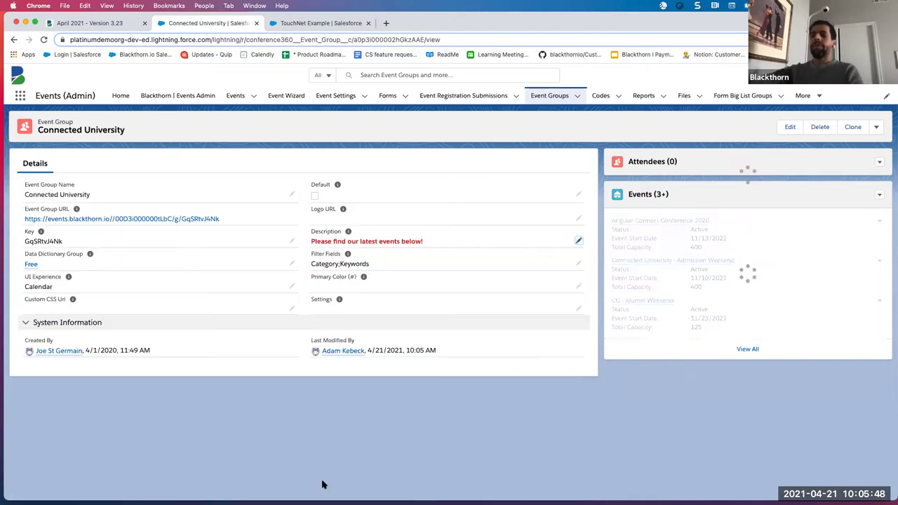
pyautogui.click(138, 218)
# Check the red description above the April 2021 calendar, then return to the Connected University record.
pyautogui.click(311, 25)
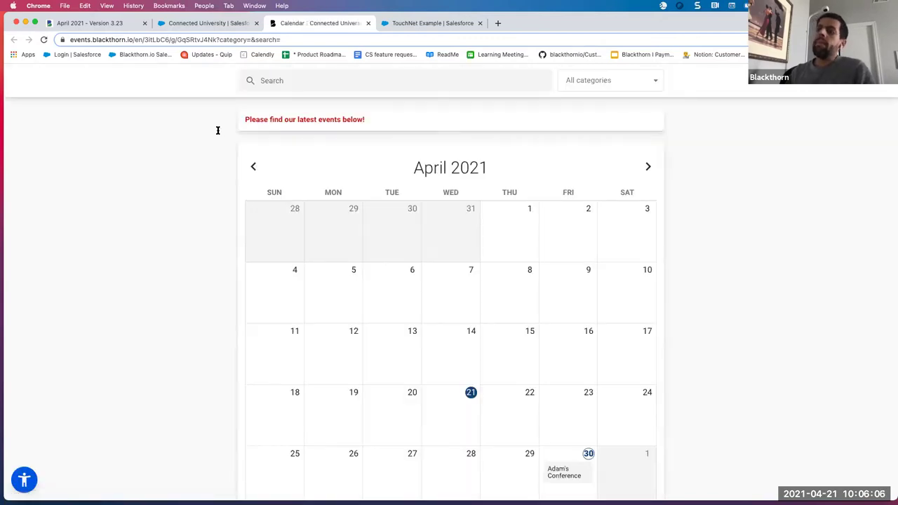
pyautogui.moveTo(378, 120)
pyautogui.mouseDown()
pyautogui.moveTo(245, 119)
pyautogui.moveTo(369, 120)
pyautogui.mouseUp()
pyautogui.click(244, 118)
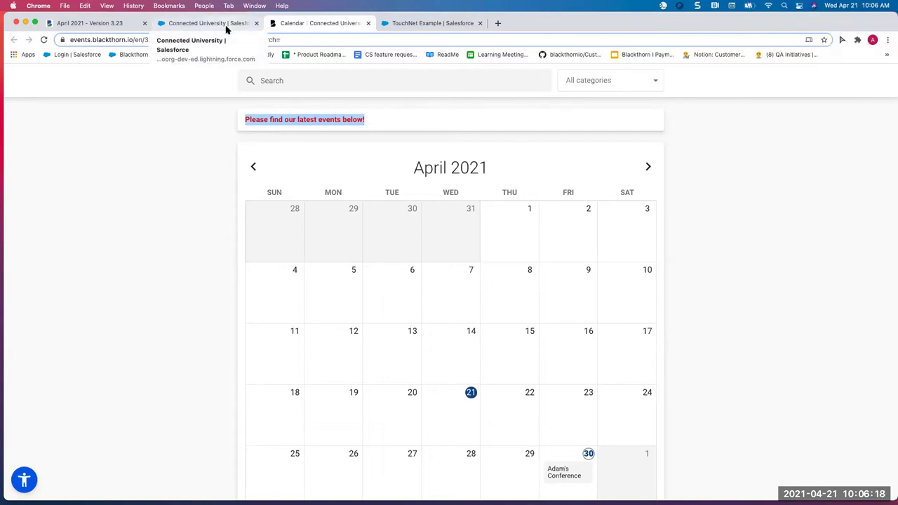
pyautogui.click(226, 25)
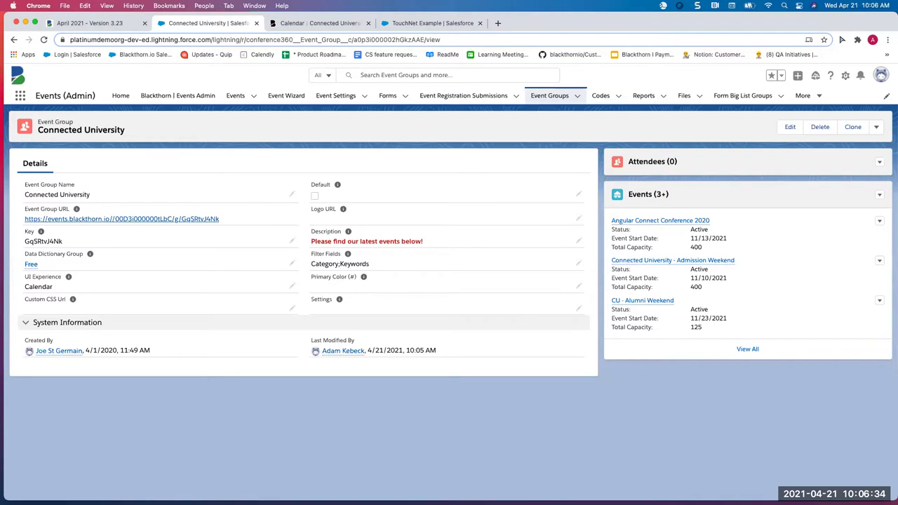
# Delete the Connected University description, save the empty field, and go back to the event groups list.
pyautogui.click(91, 25)
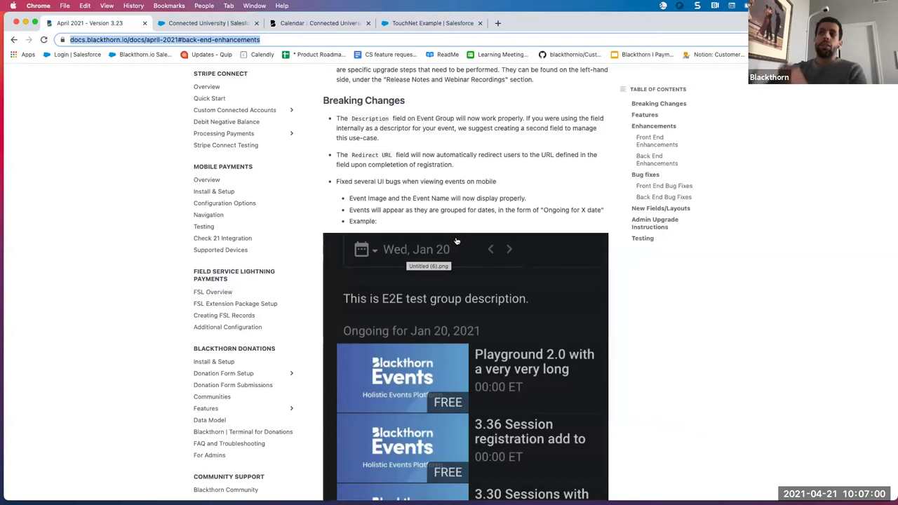
pyautogui.click(184, 23)
pyautogui.click(580, 242)
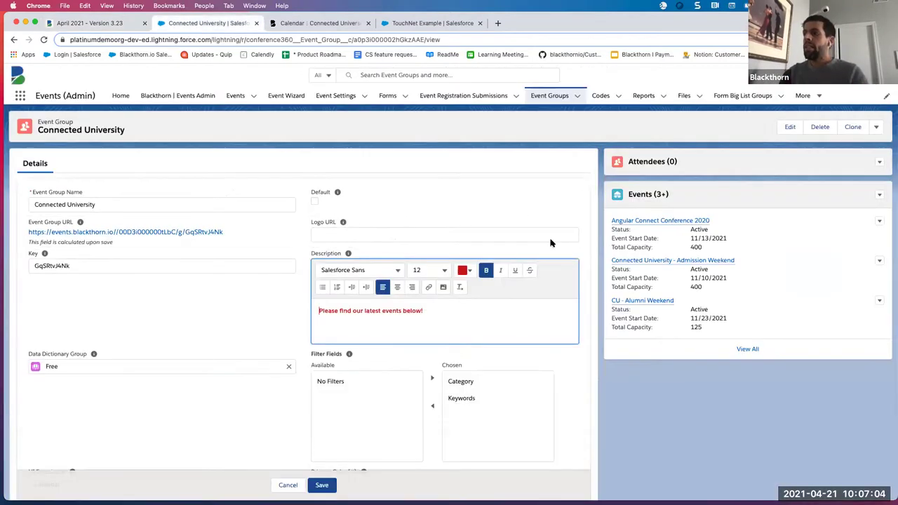
pyautogui.hotkey('ctrl', 'a')
pyautogui.press('BackSpace')
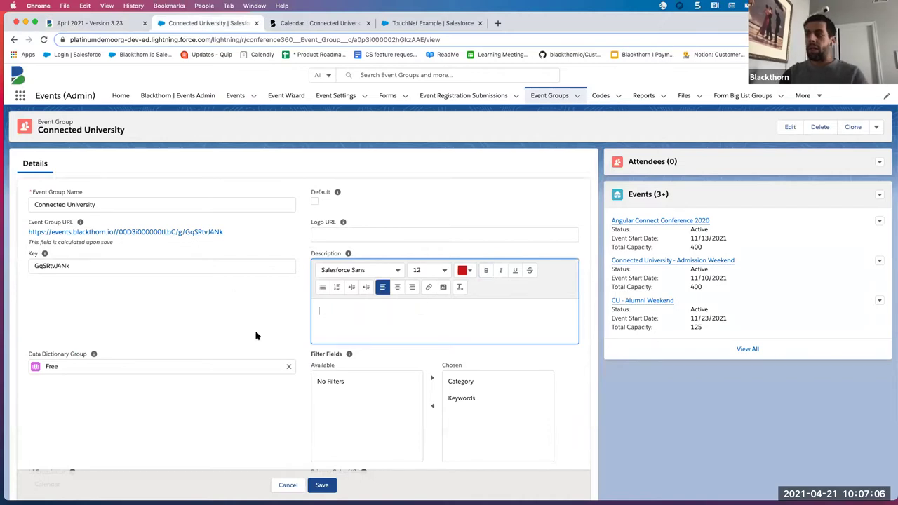
pyautogui.click(328, 485)
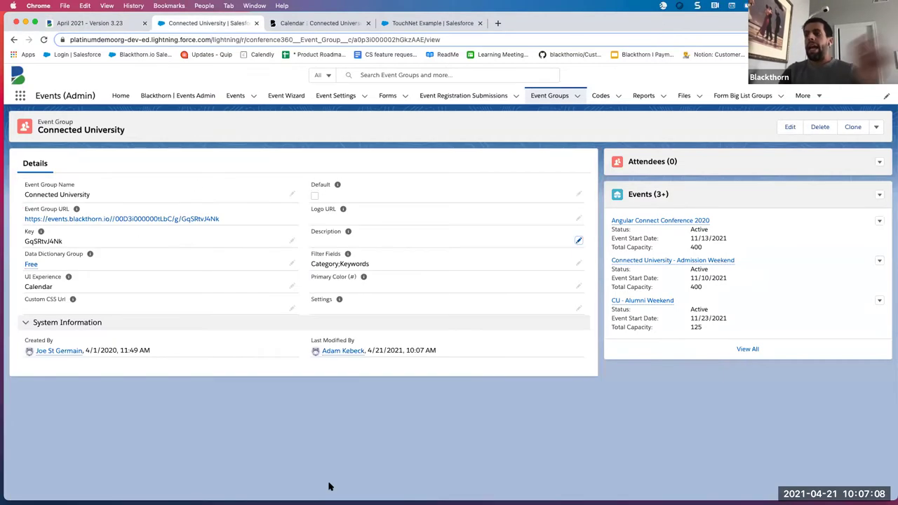
pyautogui.click(15, 42)
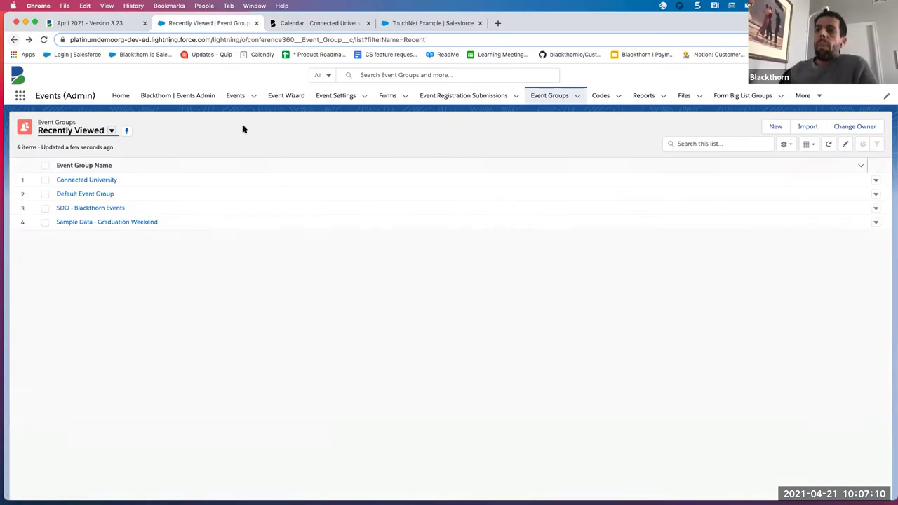
# Open the Dunder Mifflin Golf Tournament Fundraiser event and locate its Settings section.
pyautogui.click(230, 99)
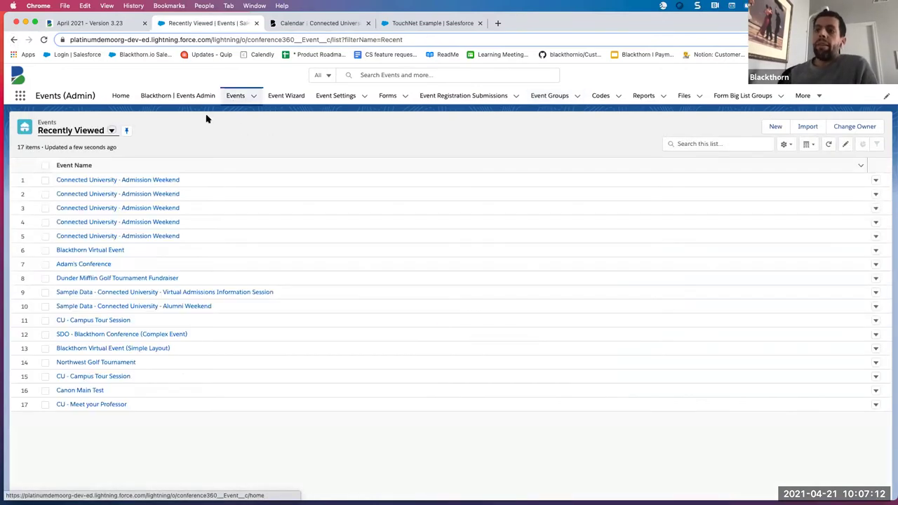
pyautogui.click(104, 279)
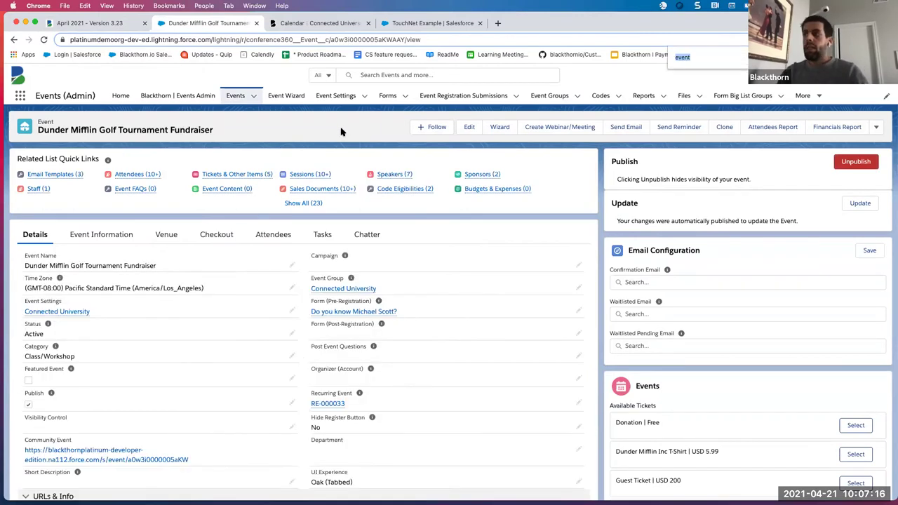
pyautogui.write('irect')
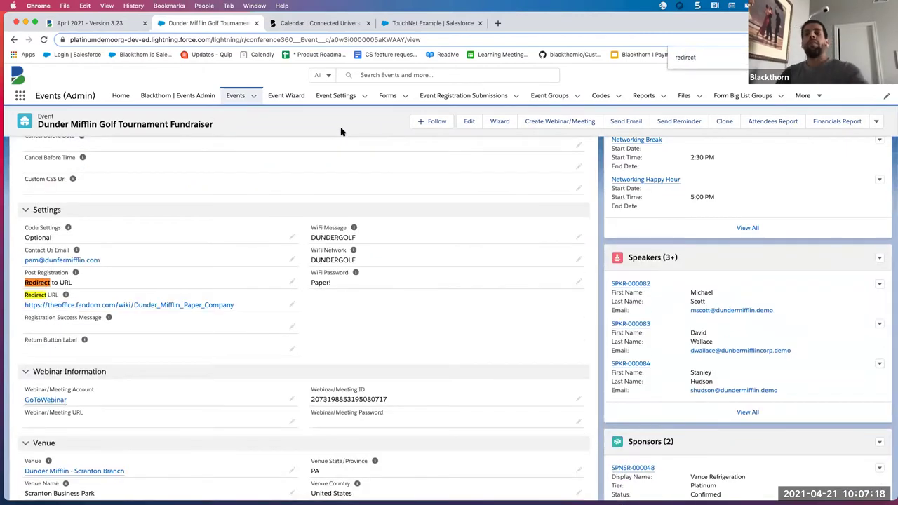
pyautogui.click(145, 214)
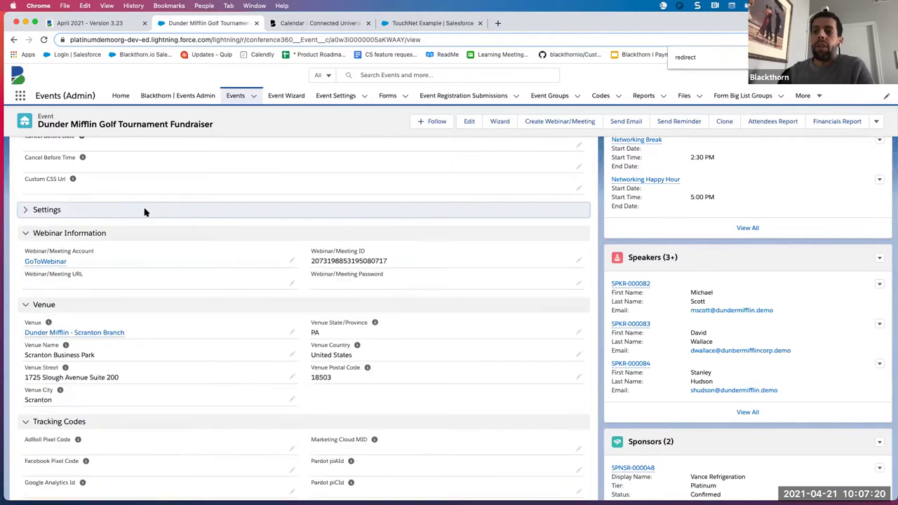
pyautogui.click(28, 214)
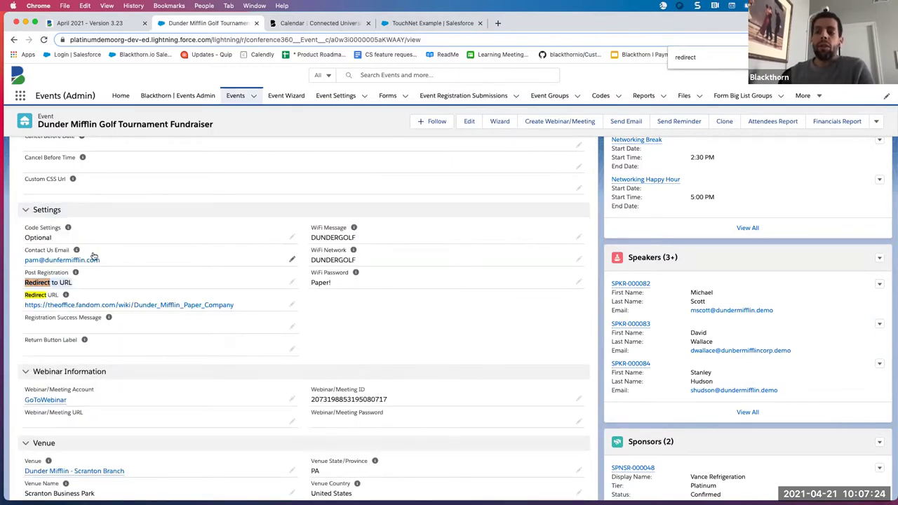
# Set Post Registration to Redirect to URL with the fandom wiki URL and save.
pyautogui.doubleClick(112, 285)
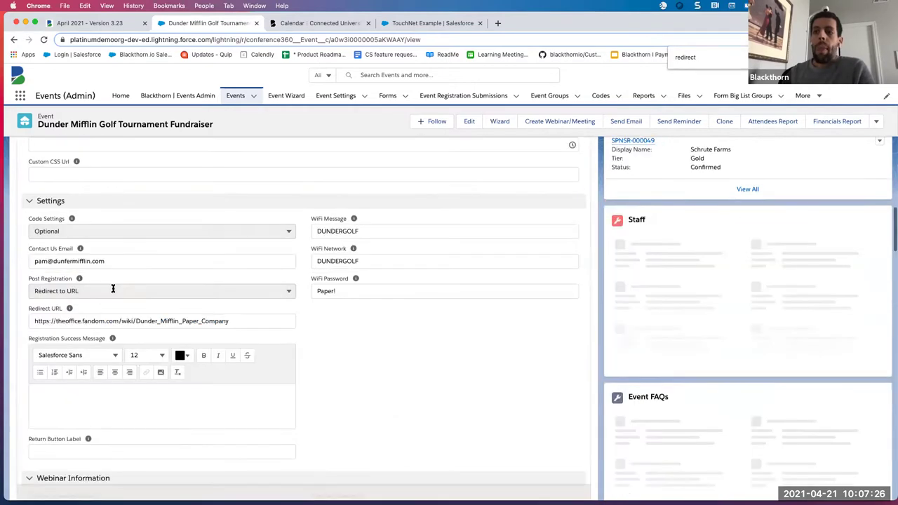
pyautogui.click(99, 290)
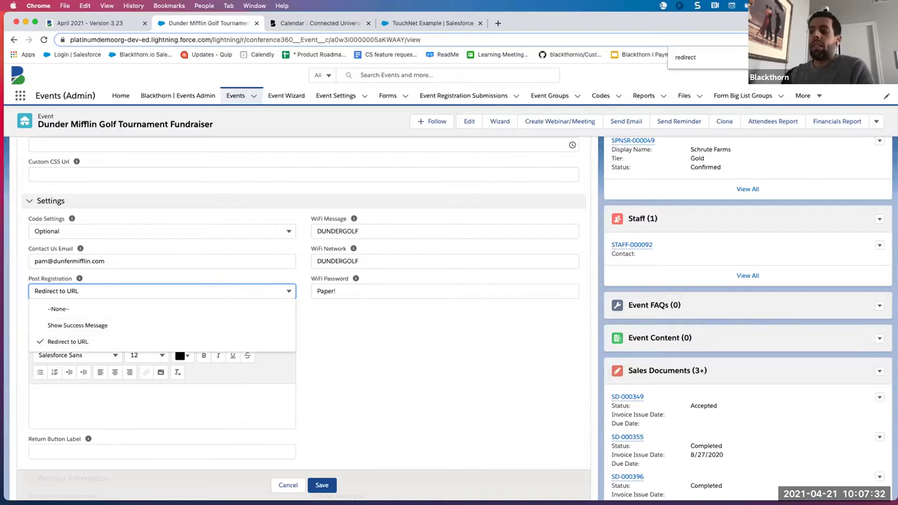
pyautogui.click(322, 485)
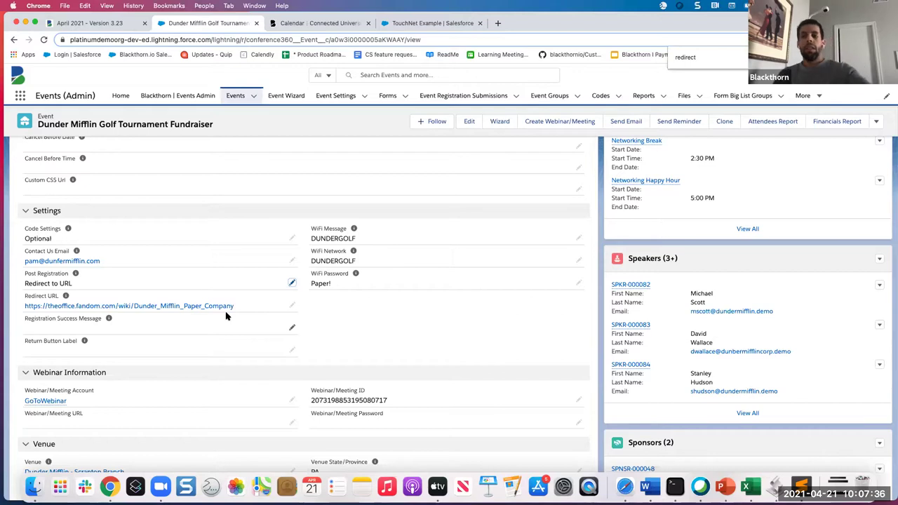
pyautogui.scroll(15, 210, 250)
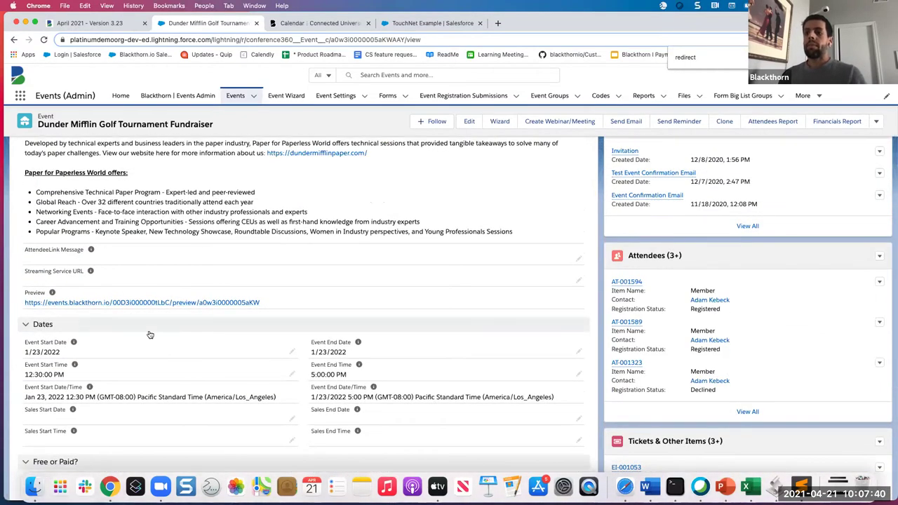
pyautogui.scroll(12, 148, 334)
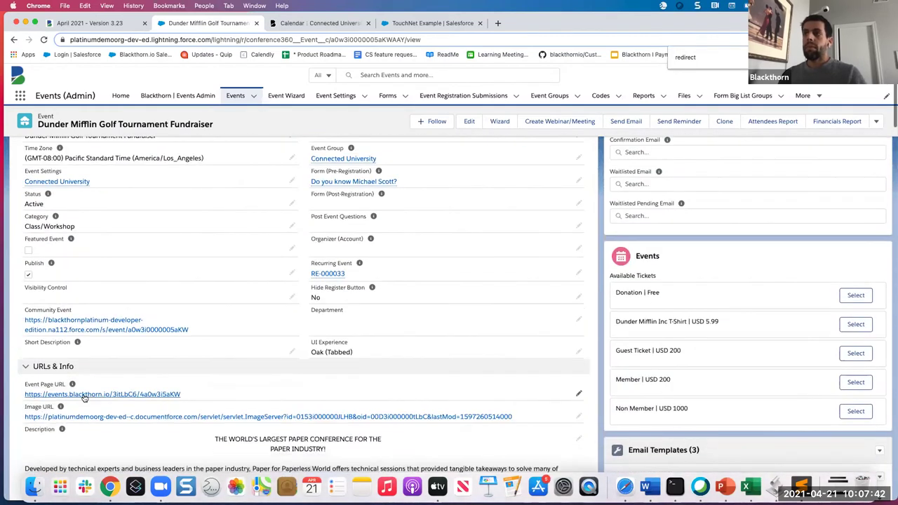
# Open the public event page in place of the old calendar tab and add a Member ticket attendee.
pyautogui.keyDown('super'); pyautogui.click(89, 396); pyautogui.keyUp('super')
pyautogui.moveTo(396, 24); pyautogui.dragTo(293, 26)
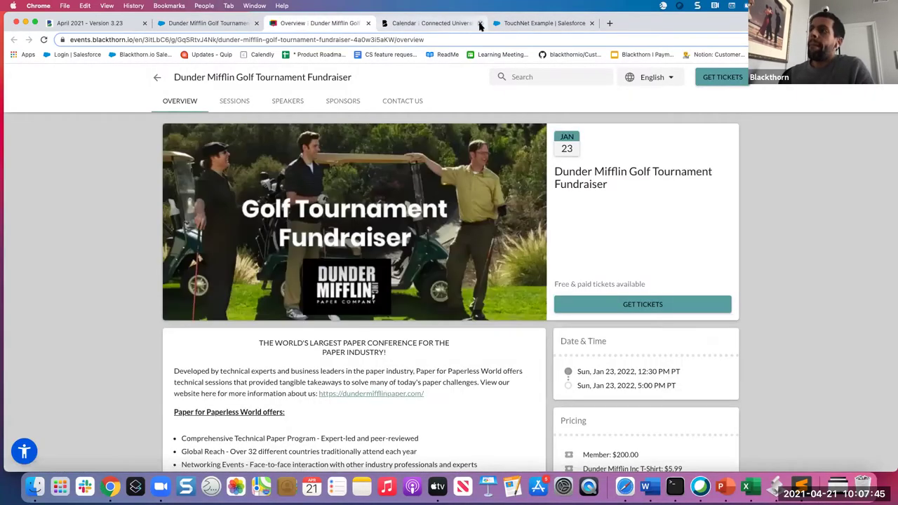
pyautogui.click(480, 24)
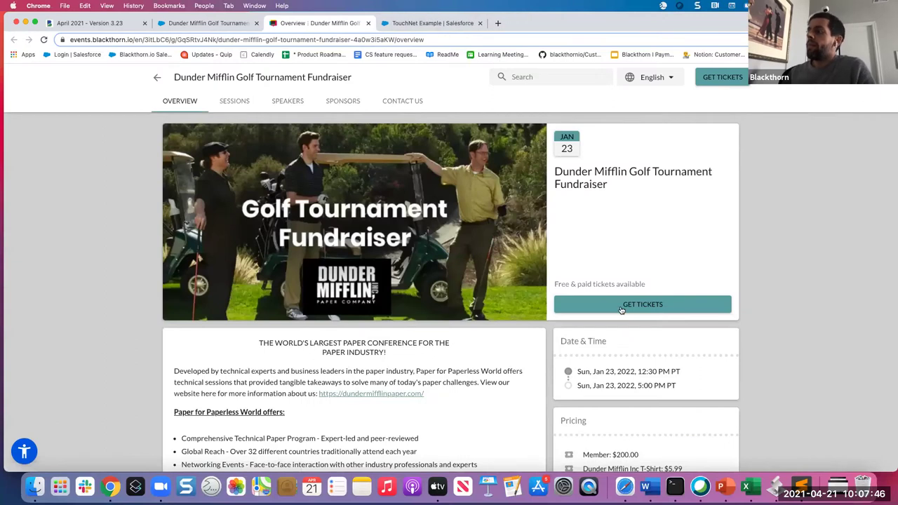
pyautogui.click(621, 310)
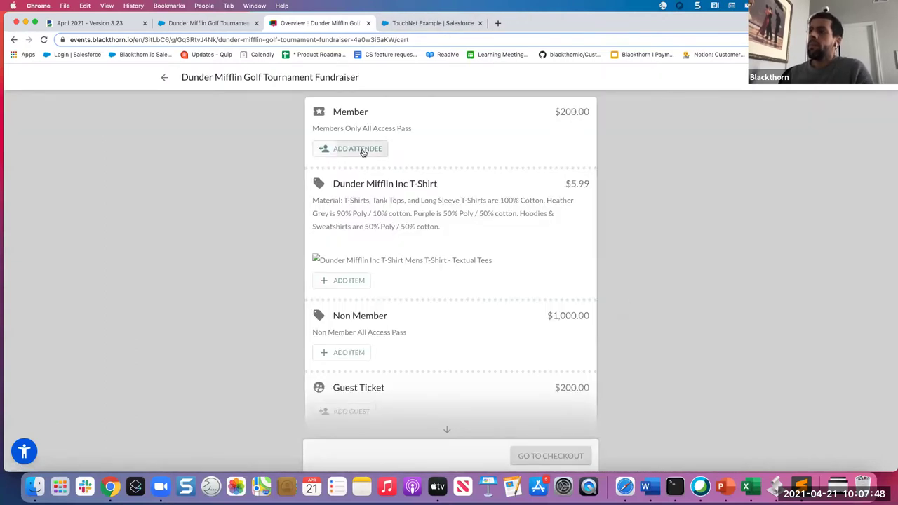
pyautogui.click(363, 150)
# Fill in the attendee's details with company 'Blackthorn', answer No to the Michael Scott question, and save.
pyautogui.click(371, 166)
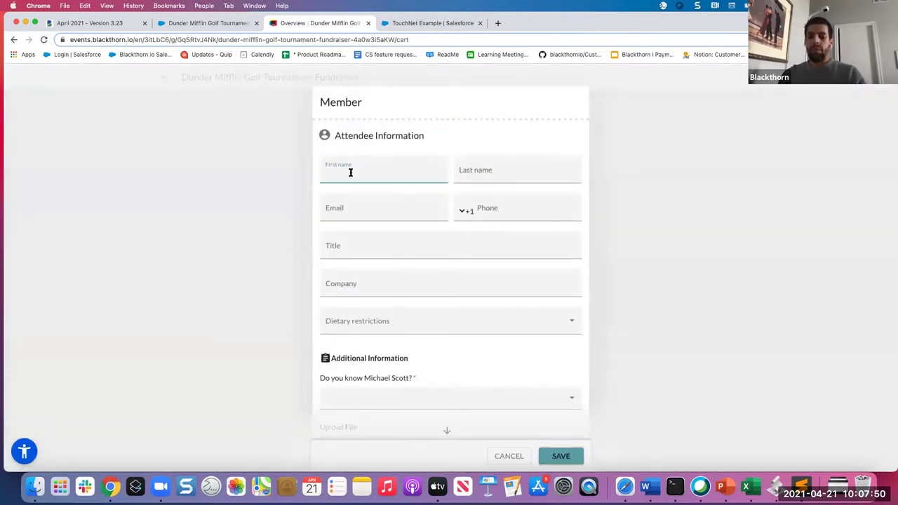
pyautogui.click(381, 201)
pyautogui.click(344, 246)
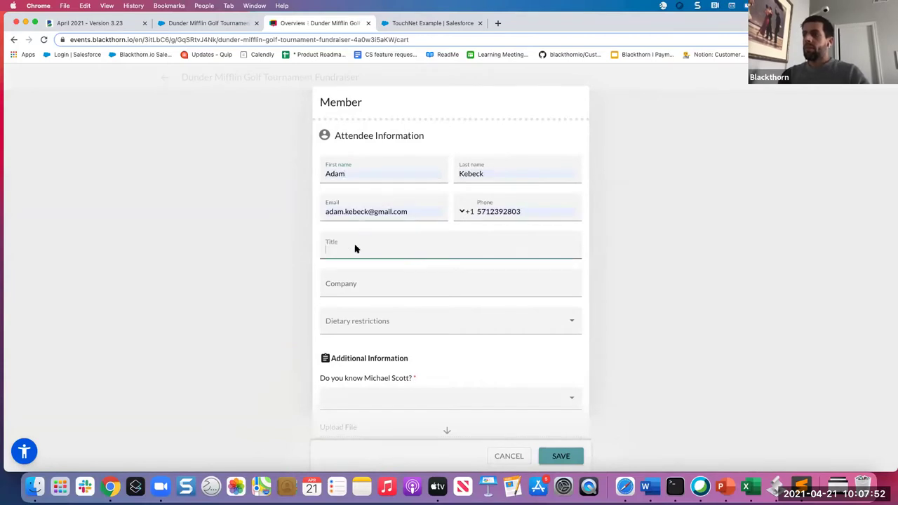
pyautogui.write('Tester')
pyautogui.click(373, 279)
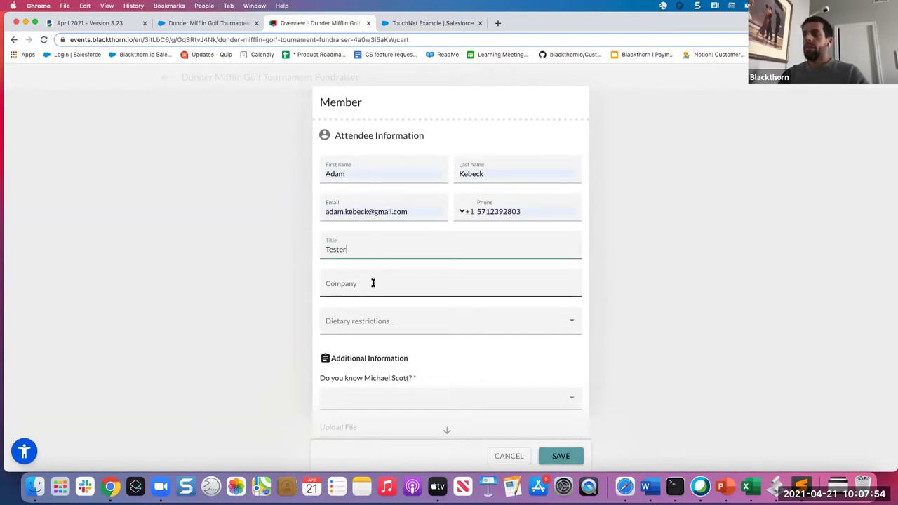
pyautogui.write('Blackthorn')
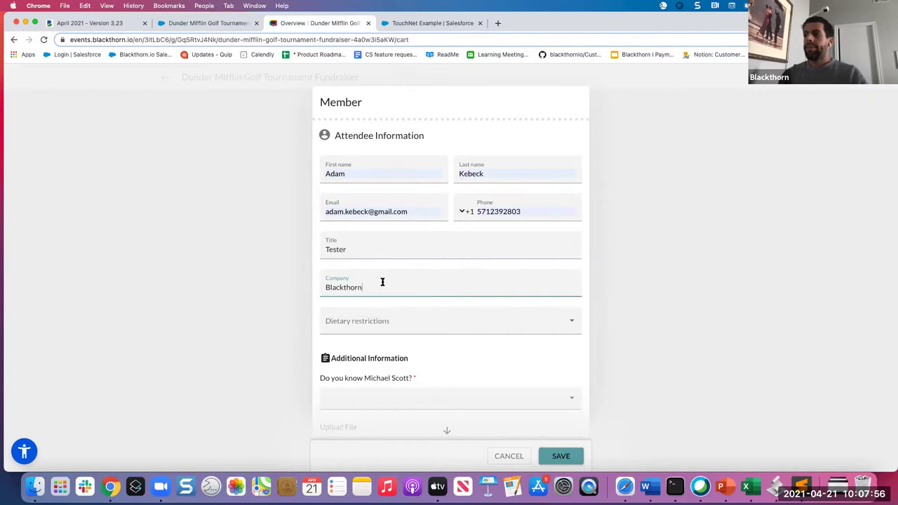
pyautogui.scroll(-3, 417, 296)
pyautogui.click(358, 326)
pyautogui.click(344, 354)
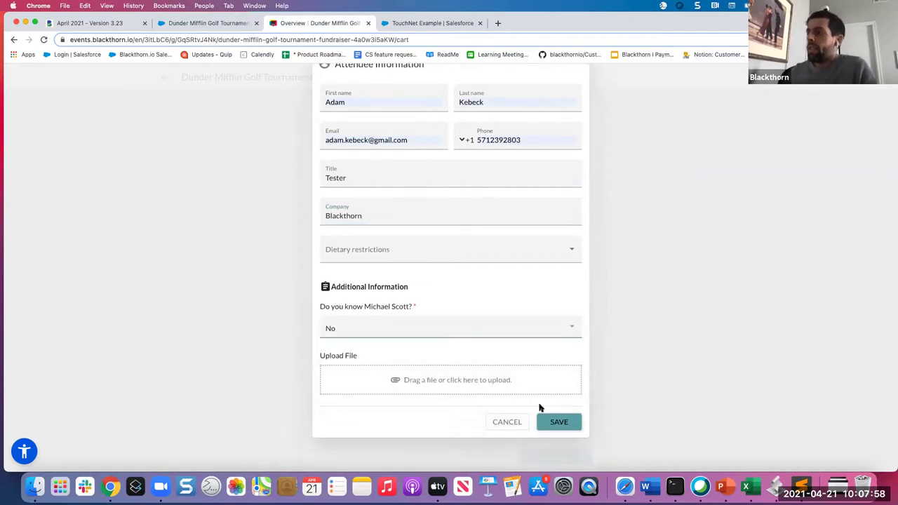
pyautogui.click(548, 422)
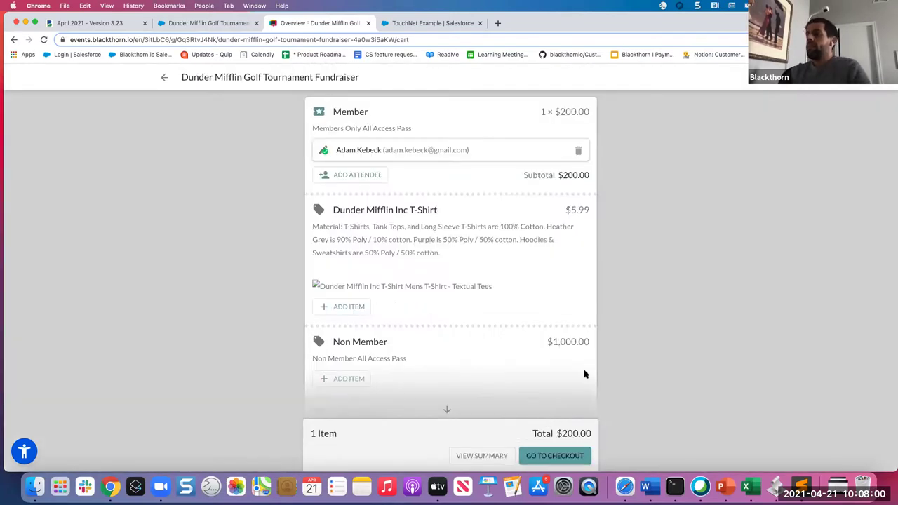
# At checkout, fill in the billing address and the test card's number, cardholder name, expiry and CVC.
pyautogui.click(538, 455)
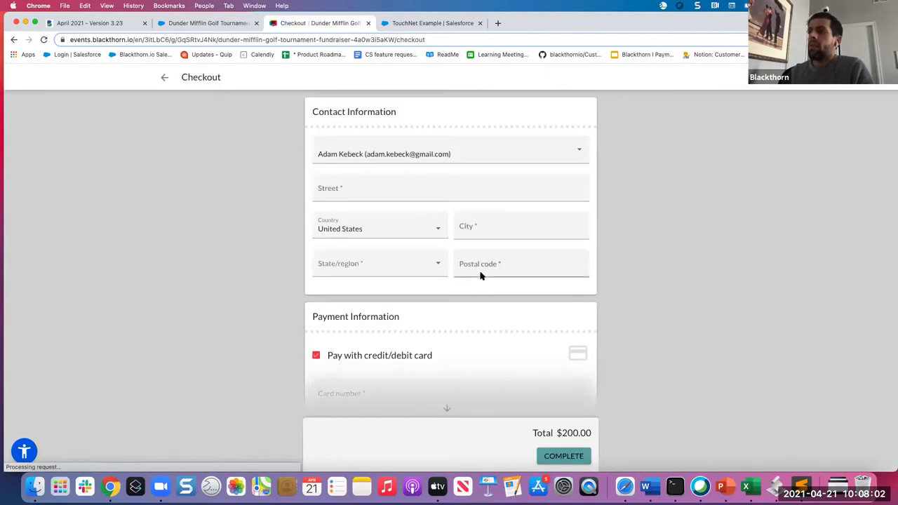
pyautogui.click(341, 190)
pyautogui.click(335, 209)
pyautogui.scroll(-1, 391, 271)
pyautogui.scroll(-2, 392, 270)
pyautogui.click(391, 272)
pyautogui.write('4111 1111 1111 1111')
pyautogui.click(361, 314)
pyautogui.write('1')
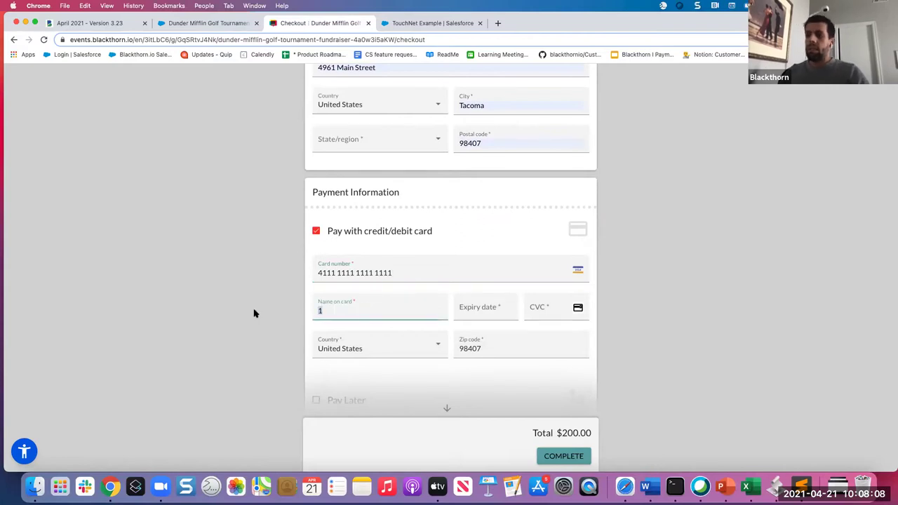
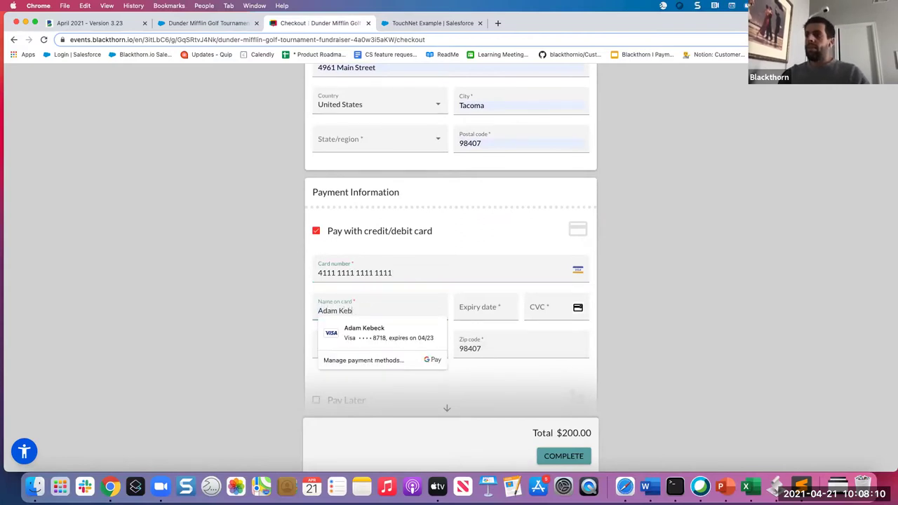
pyautogui.press('Tab')
pyautogui.write('042023172')
pyautogui.press('Tab')
# Submit the $200 order, choose Alaska as the missing billing state, and resubmit.
pyautogui.scroll(-3, 404, 331)
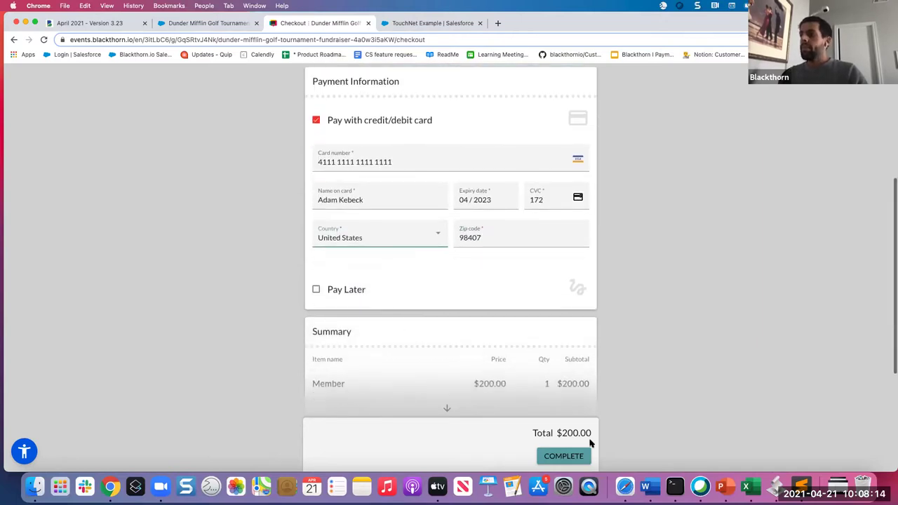
pyautogui.scroll(-3, 593, 407)
pyautogui.click(573, 387)
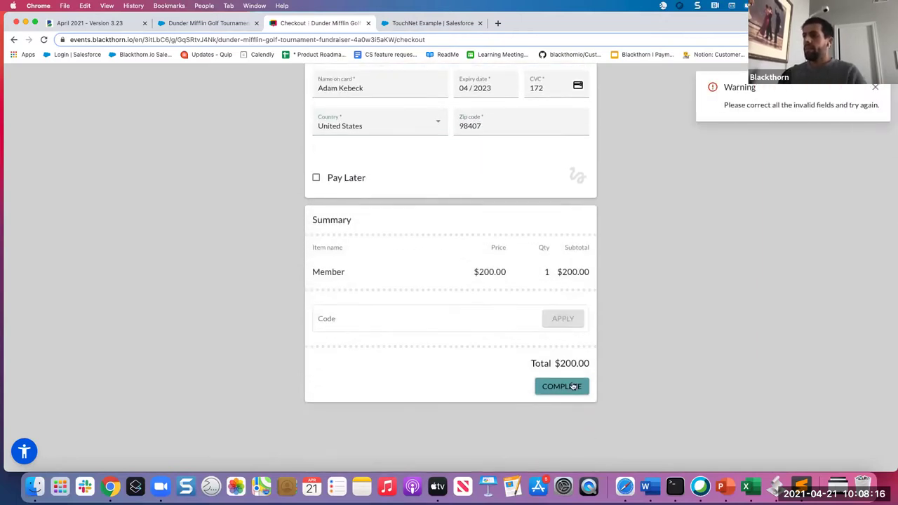
pyautogui.scroll(6, 527, 271)
pyautogui.click(371, 147)
pyautogui.click(348, 174)
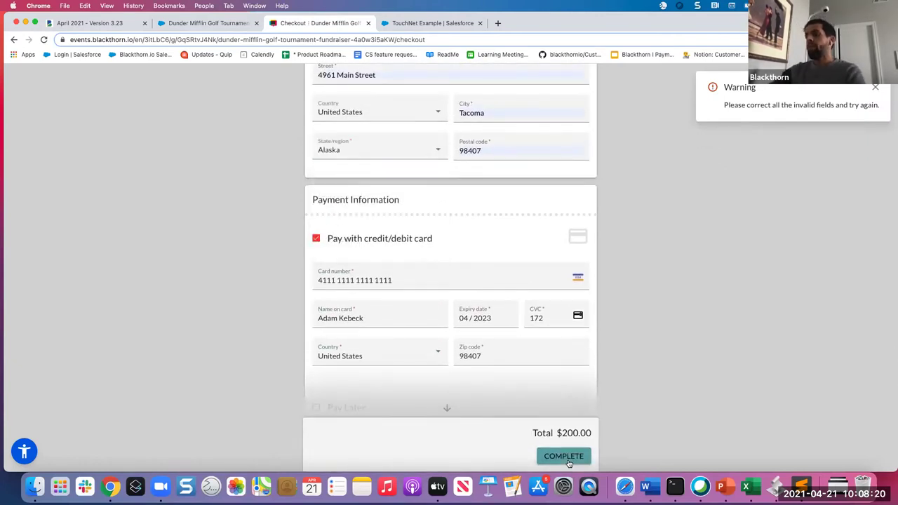
pyautogui.click(564, 457)
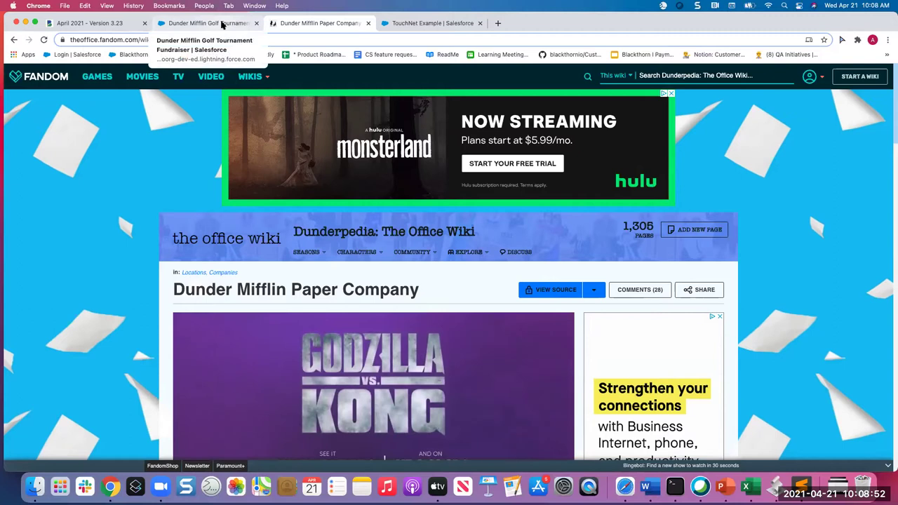
# Load Gmail in a new browser tab by typing 'mail' in the address bar.
pyautogui.click(222, 25)
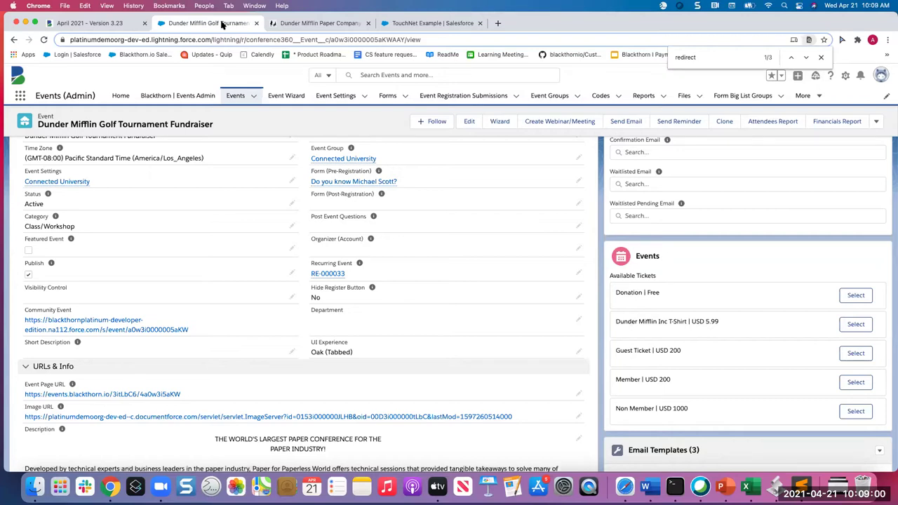
pyautogui.click(498, 24)
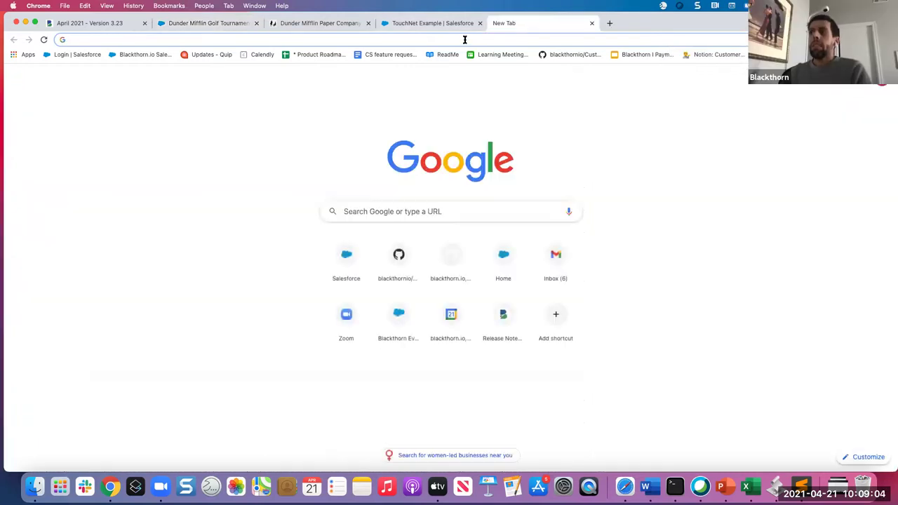
pyautogui.click(459, 40)
pyautogui.write('mail')
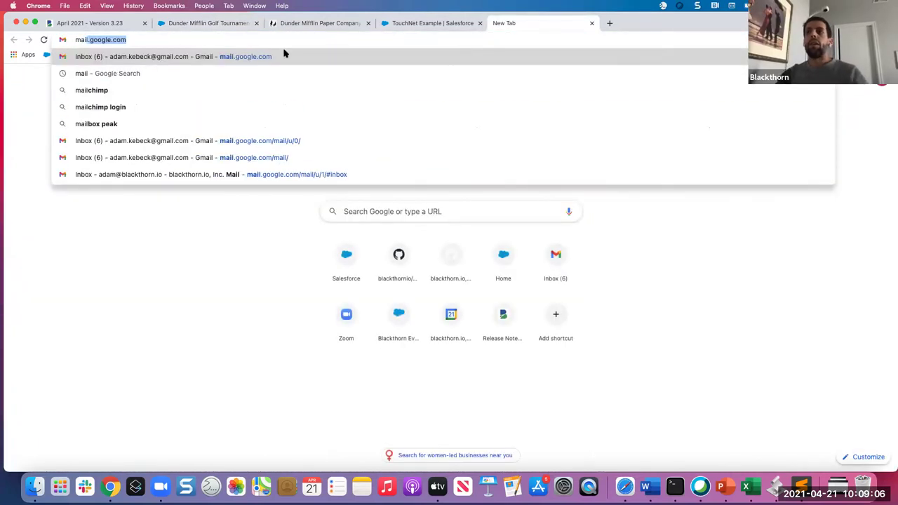
pyautogui.press('Return')
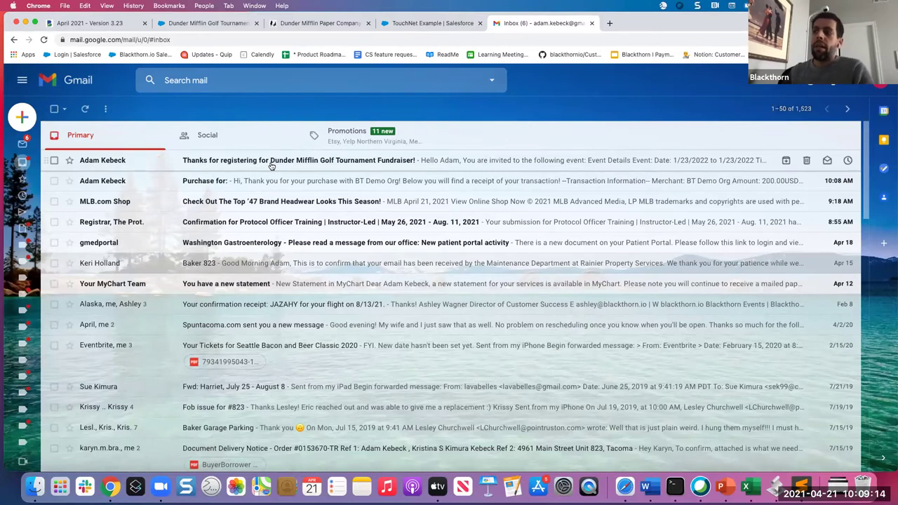
# Open the 'Thanks for registering' email and read the 1/23/2022 event details.
pyautogui.click(271, 163)
pyautogui.scroll(-5, 484, 365)
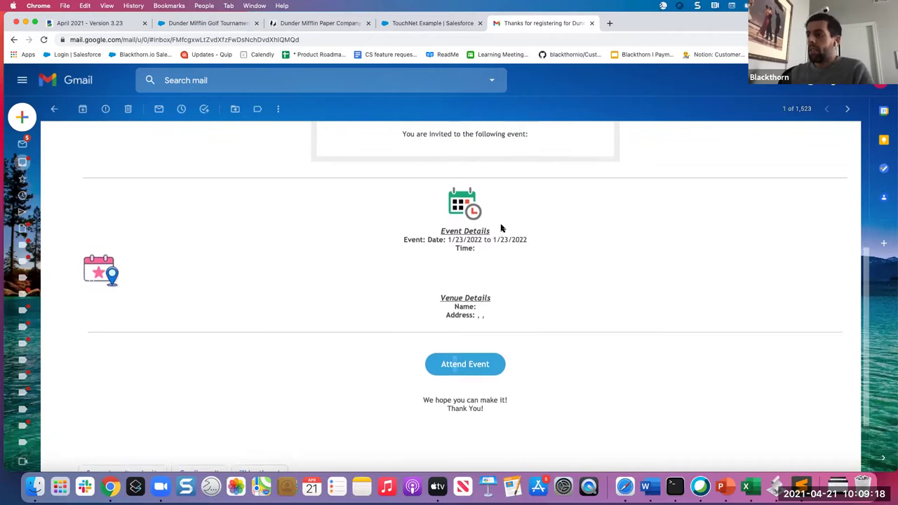
pyautogui.scroll(-3, 501, 229)
pyautogui.scroll(7, 499, 244)
pyautogui.scroll(3, 496, 252)
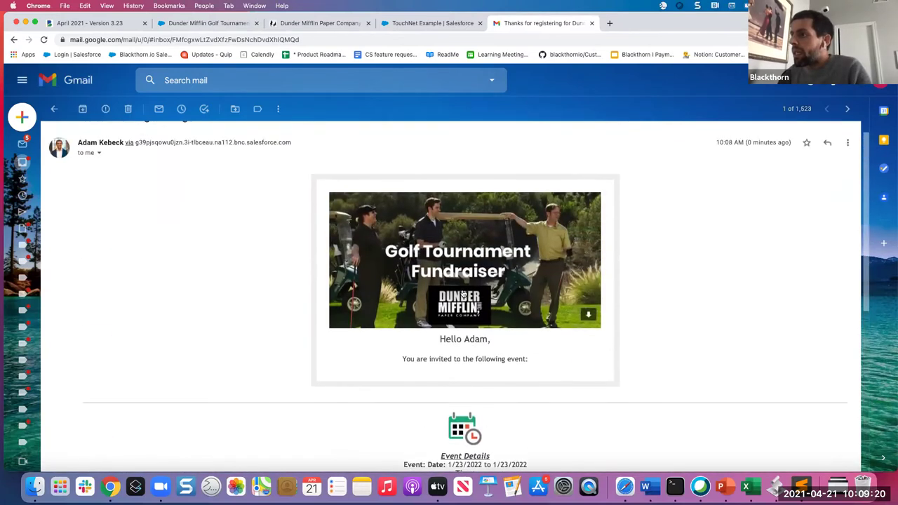
pyautogui.scroll(-5, 454, 324)
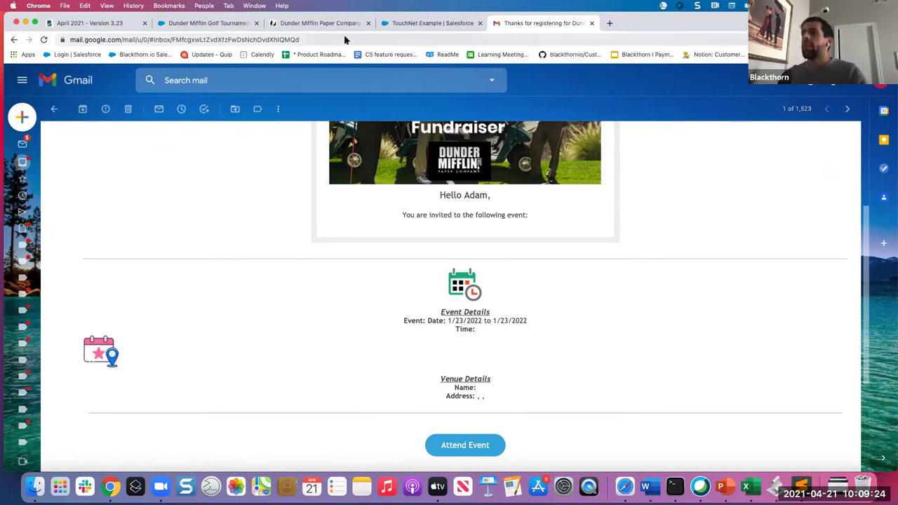
# Open attendee AT-001597 from the event's Attendees list and scroll to its AttendeeLink.
pyautogui.click(173, 25)
pyautogui.scroll(2, 183, 297)
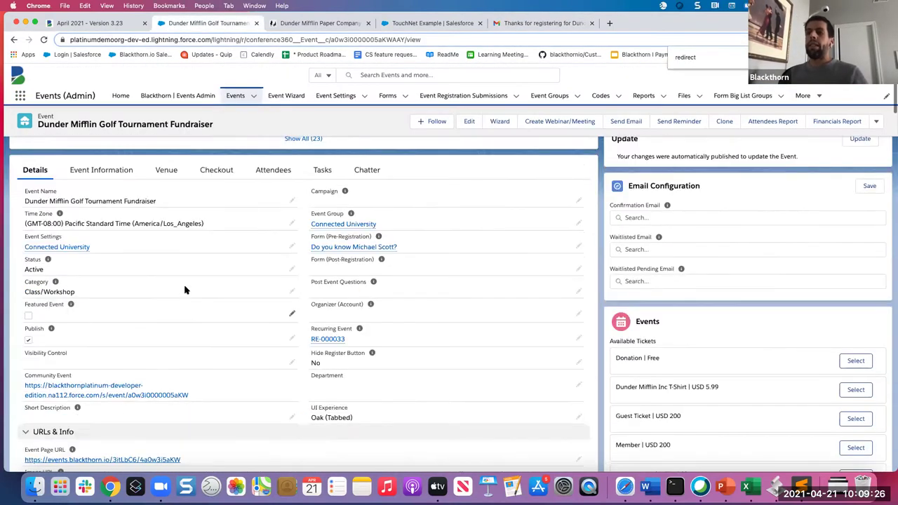
pyautogui.scroll(2, 153, 192)
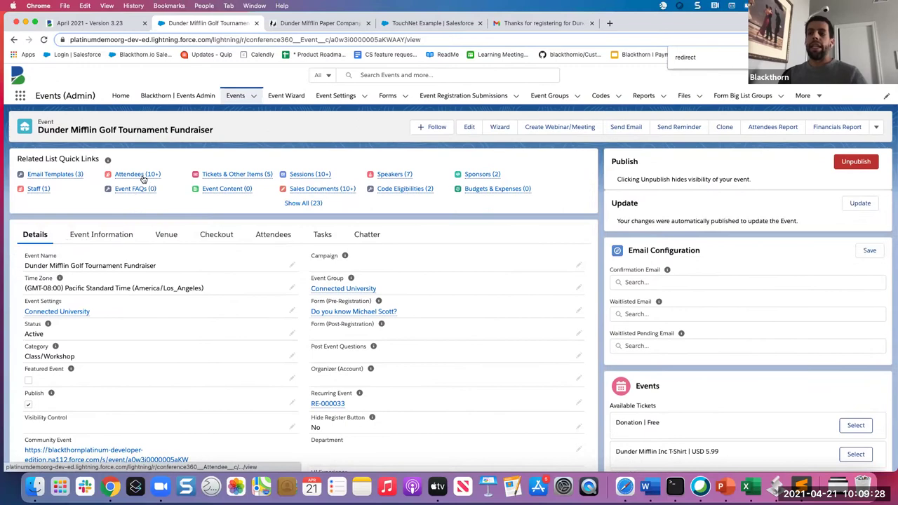
pyautogui.moveTo(142, 179)
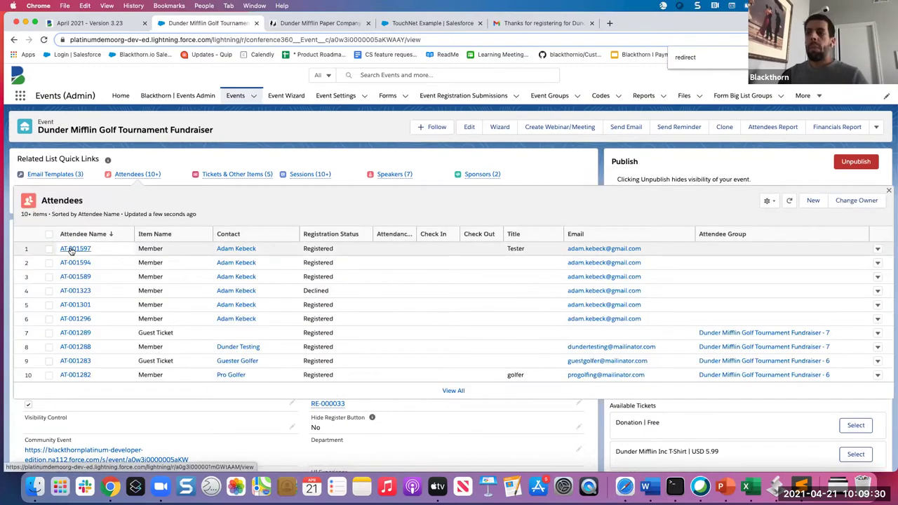
pyautogui.click(70, 250)
pyautogui.scroll(-10, 203, 311)
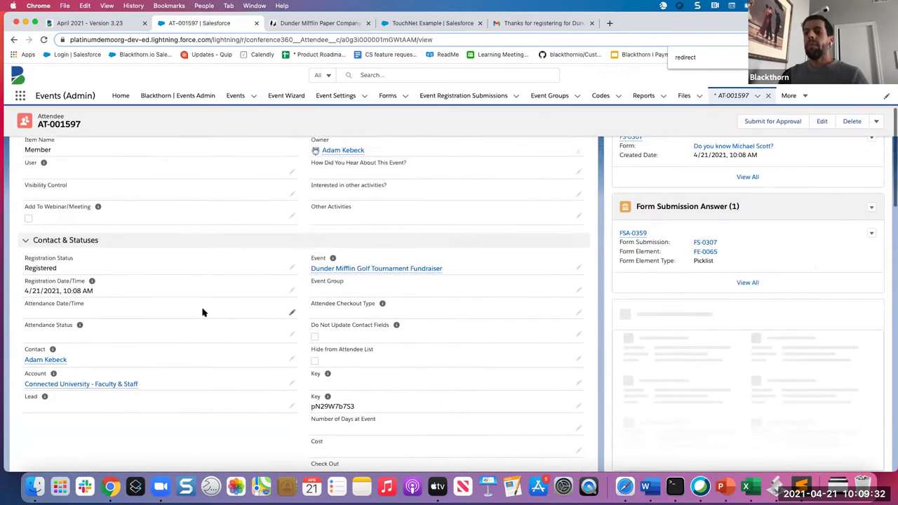
pyautogui.scroll(-5, 203, 313)
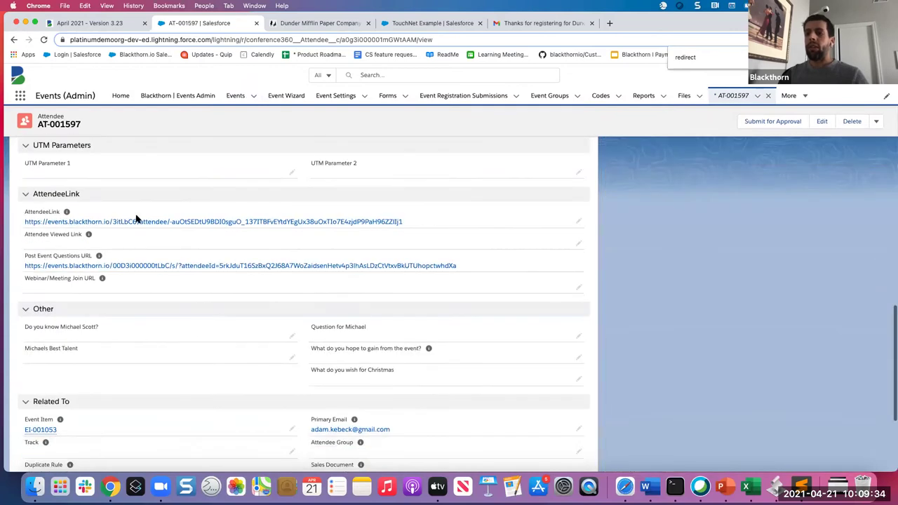
# Open the attendee link in a new tab and try the Add To Calendar options.
pyautogui.keyDown('super'); pyautogui.click(130, 224); pyautogui.keyUp('super')
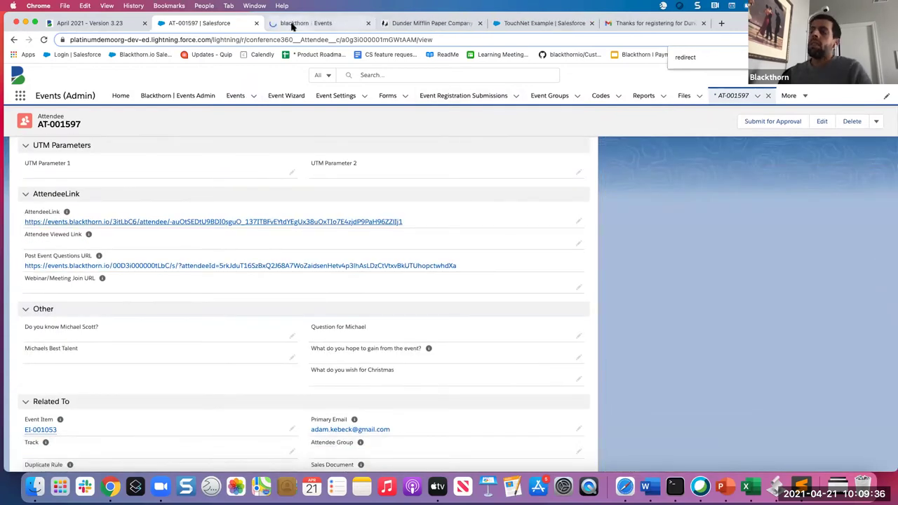
pyautogui.click(292, 25)
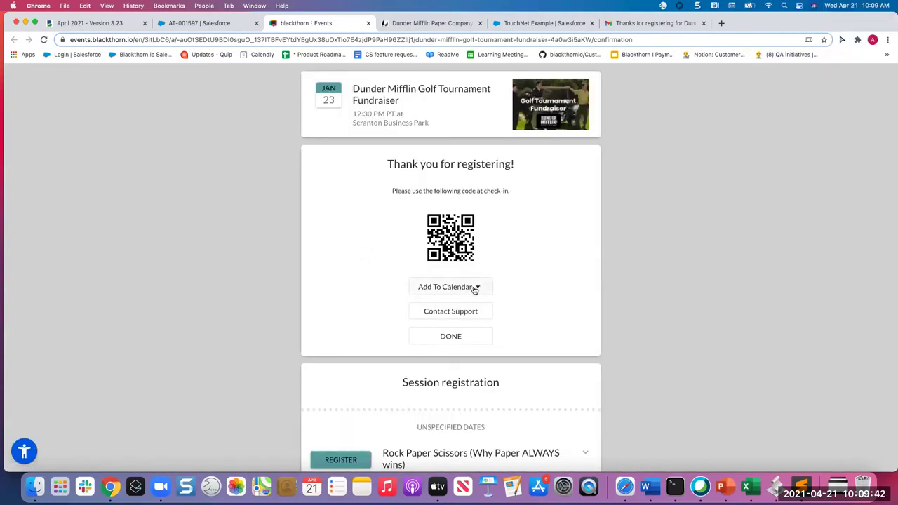
pyautogui.click(475, 289)
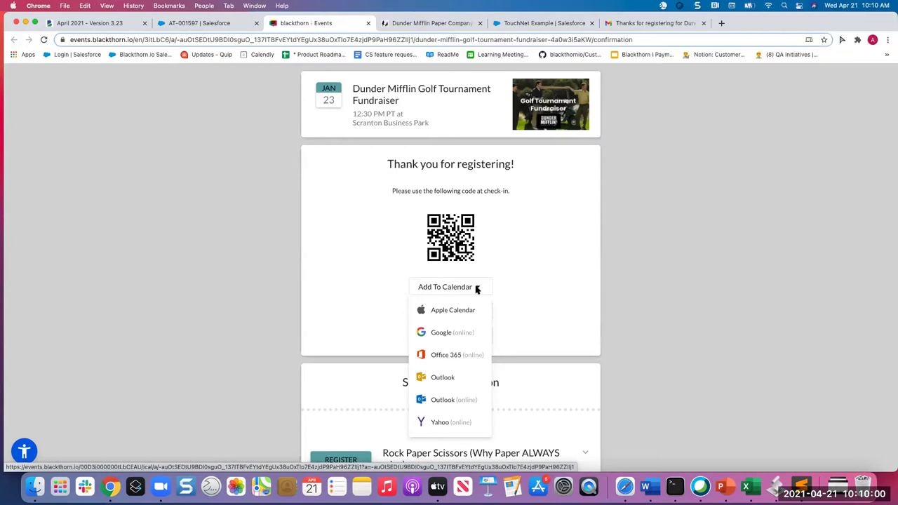
pyautogui.click(538, 285)
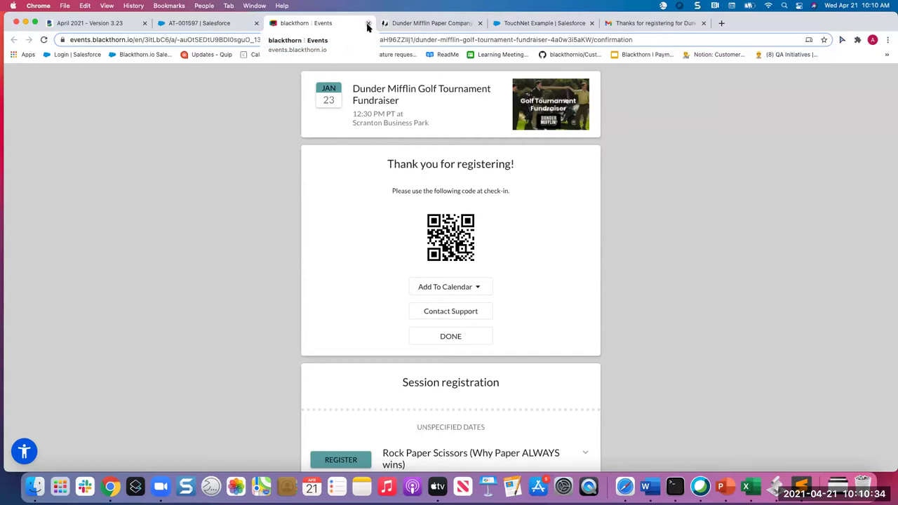
# Finish registration to confirm the Dunder Mifflin wiki redirect, search for 'redirect', then return to AT-001597.
pyautogui.click(461, 337)
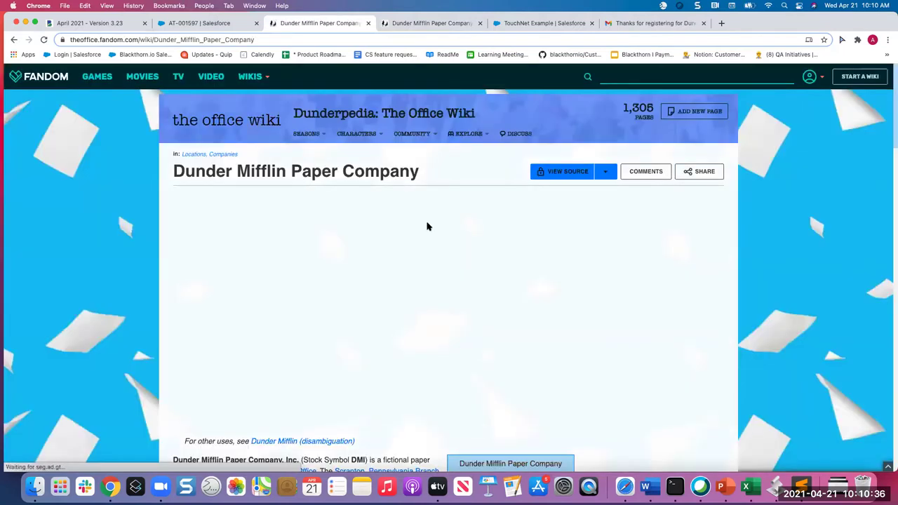
pyautogui.click(14, 39)
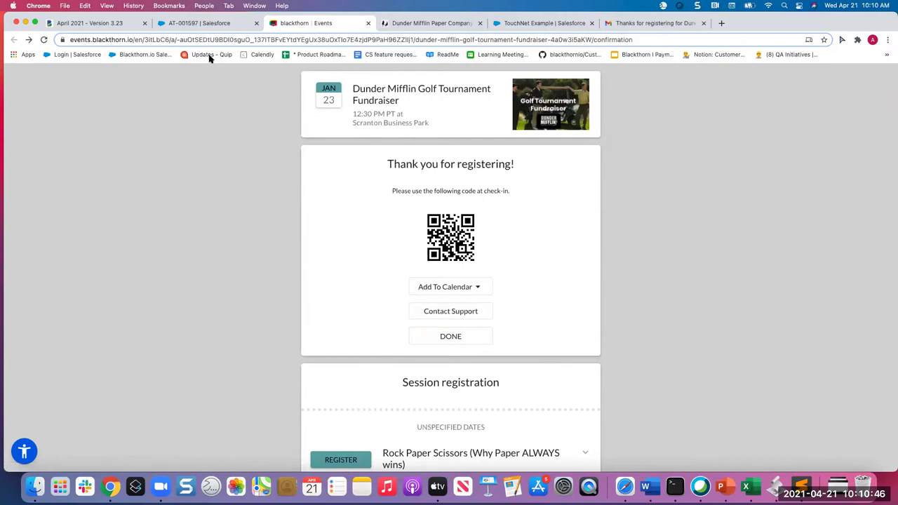
pyautogui.press('super+f')
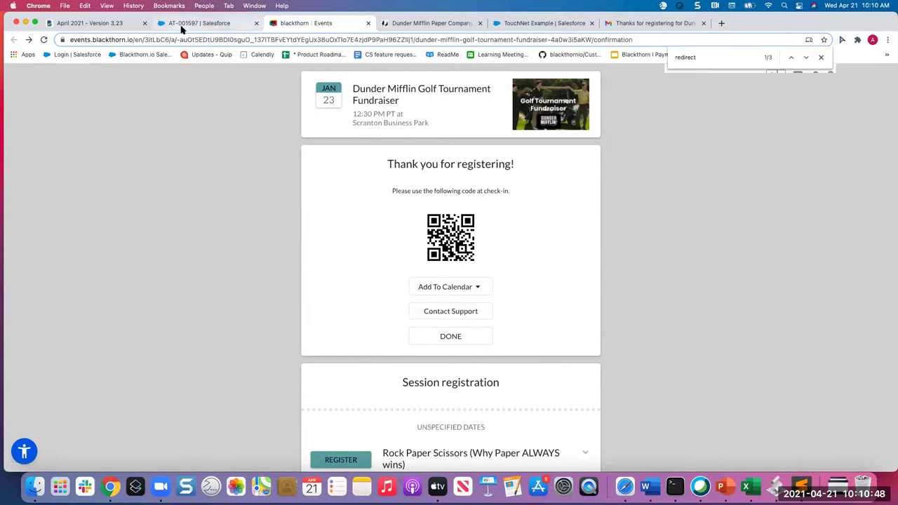
pyautogui.click(181, 25)
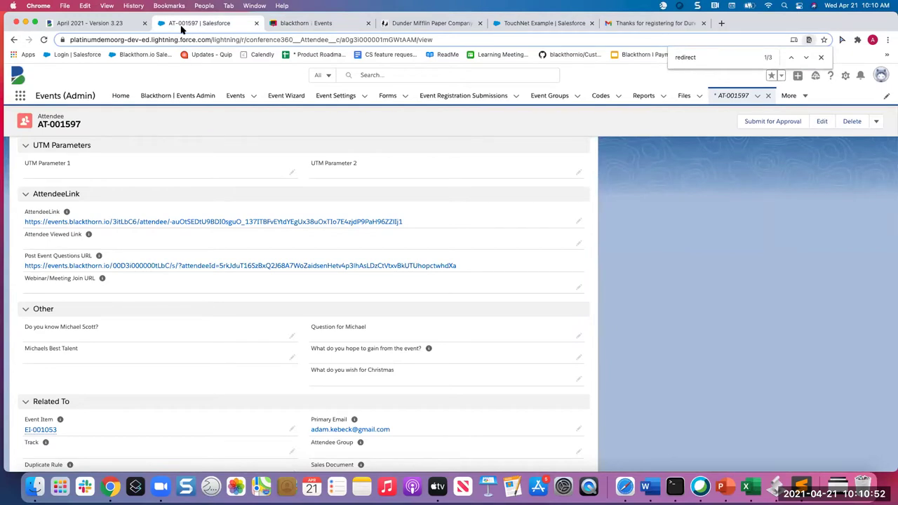
pyautogui.scroll(3, 231, 190)
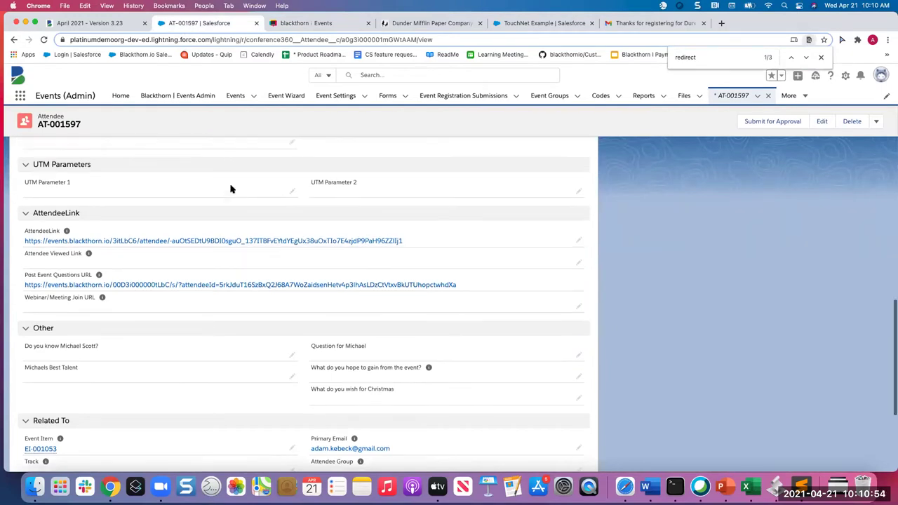
pyautogui.scroll(7, 231, 189)
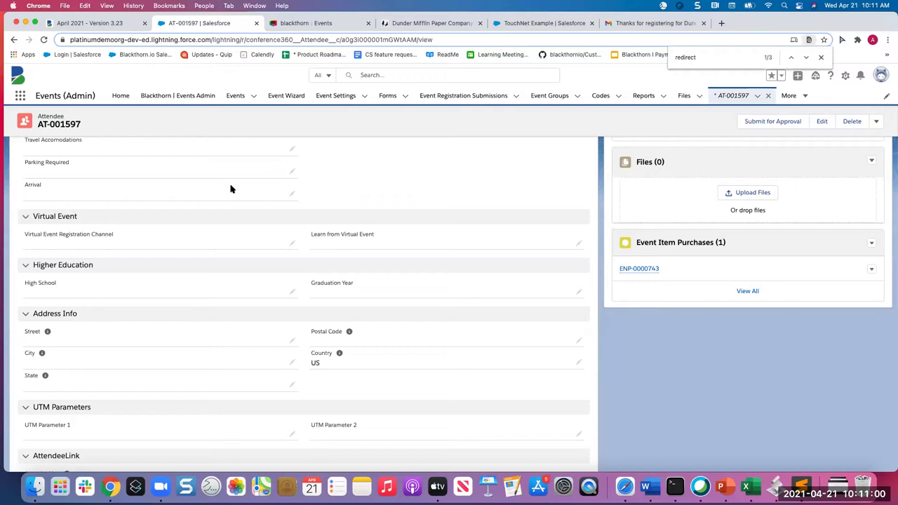
pyautogui.scroll(3, 232, 189)
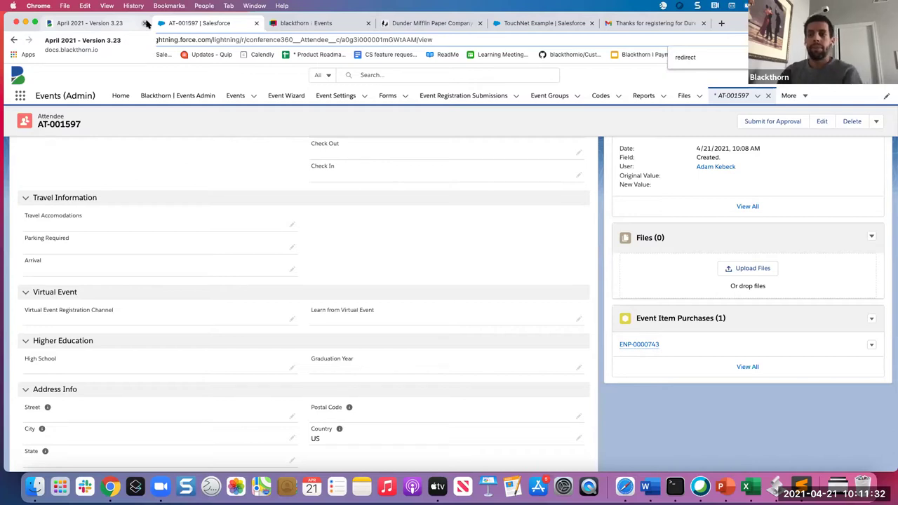
# Read the April 2021 - Version 3.23 release notes from Breaking Changes down to Features.
pyautogui.click(107, 24)
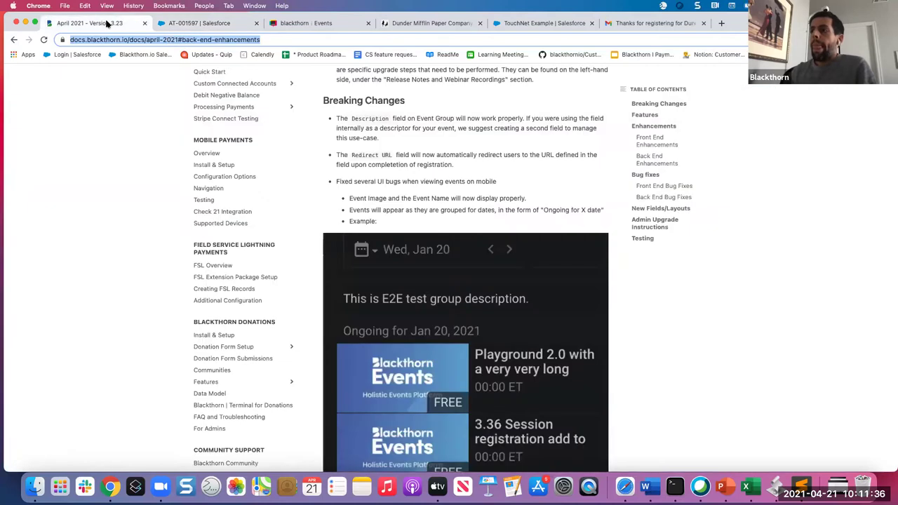
pyautogui.scroll(-2, 542, 237)
pyautogui.scroll(-2, 542, 237)
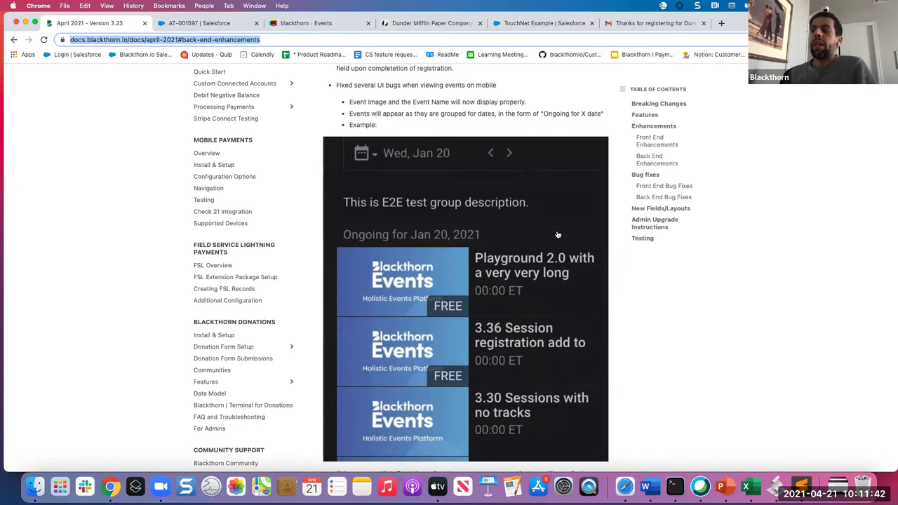
pyautogui.scroll(-1, 563, 258)
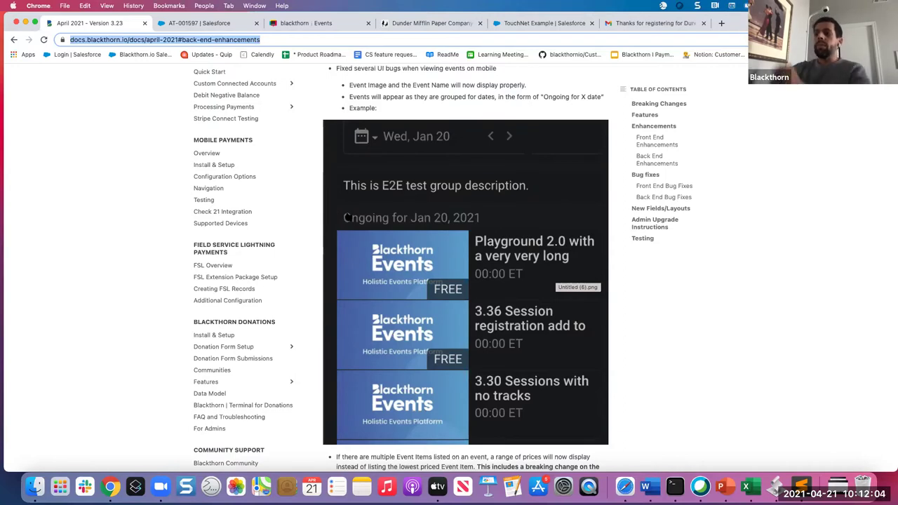
pyautogui.scroll(-1, 521, 307)
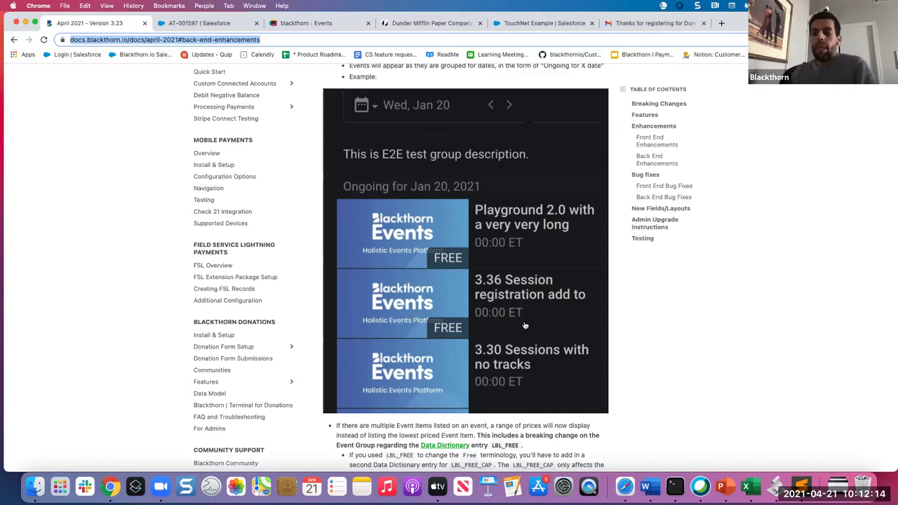
pyautogui.scroll(-2, 496, 321)
pyautogui.scroll(-6, 496, 321)
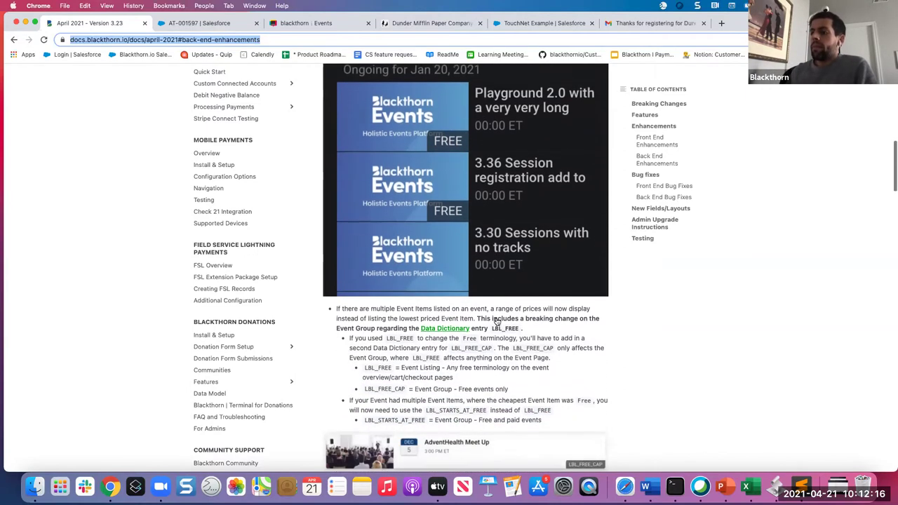
pyautogui.scroll(-4, 496, 319)
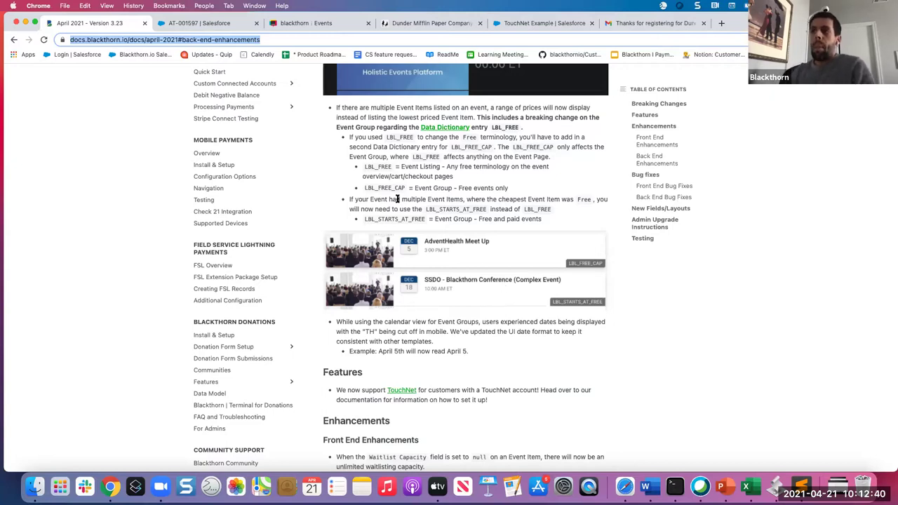
# Open the Dunder Mifflin Golf Tournament Fundraiser event from the recently viewed Events list.
pyautogui.click(200, 23)
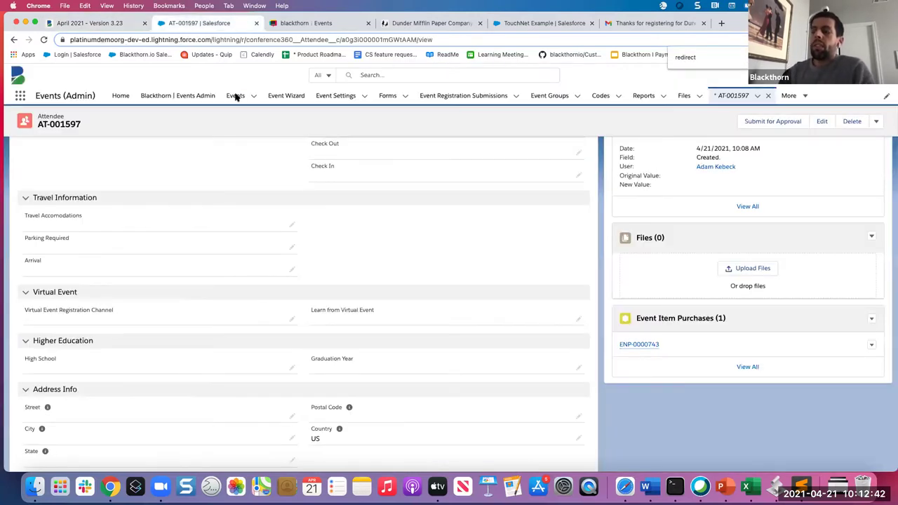
pyautogui.click(235, 95)
pyautogui.click(132, 182)
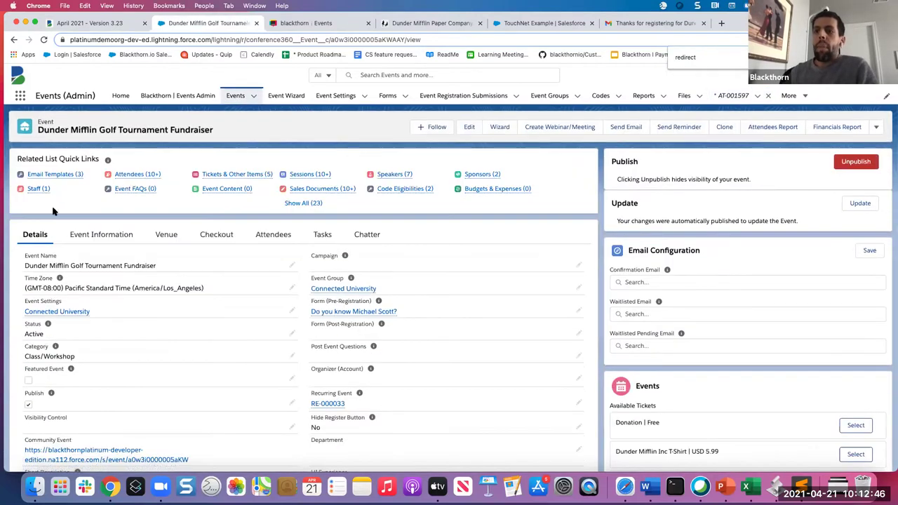
pyautogui.moveTo(59, 177)
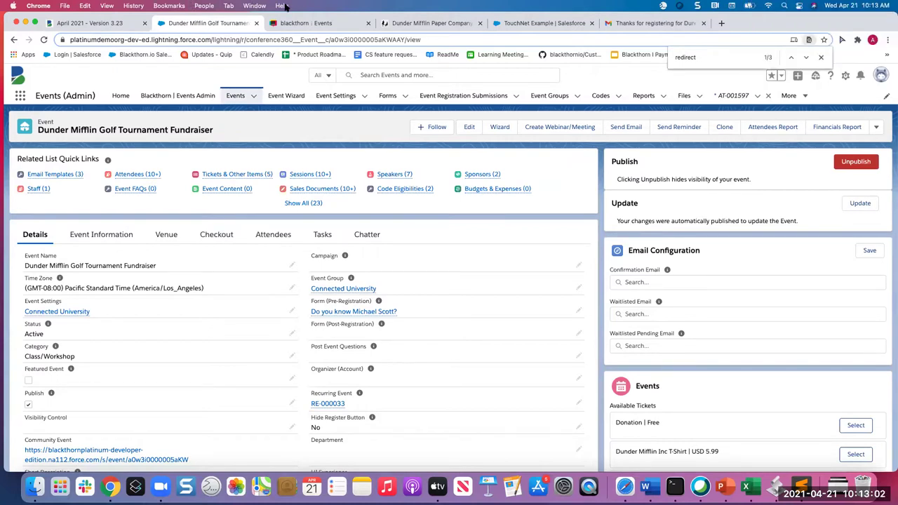
# Close the registration confirmation page and bring up the event's public page in a new tab.
pyautogui.click(281, 28)
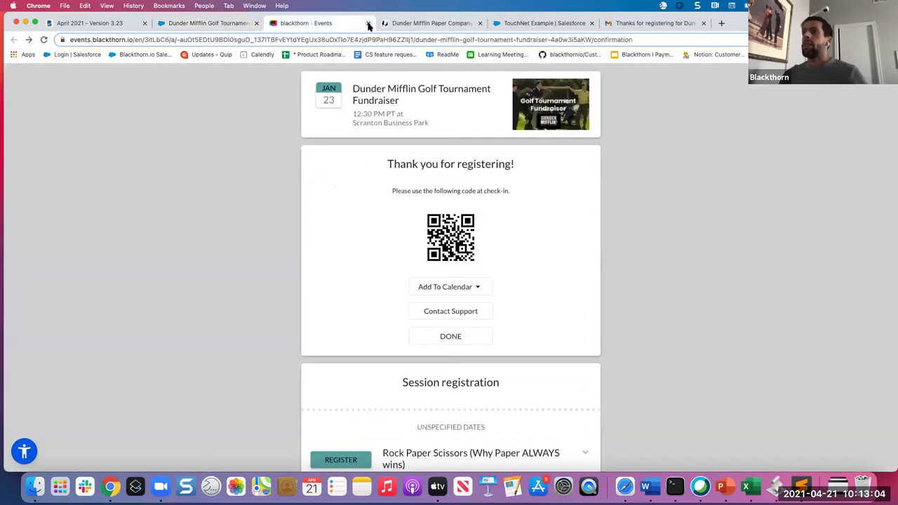
pyautogui.click(368, 24)
pyautogui.scroll(-5, 174, 202)
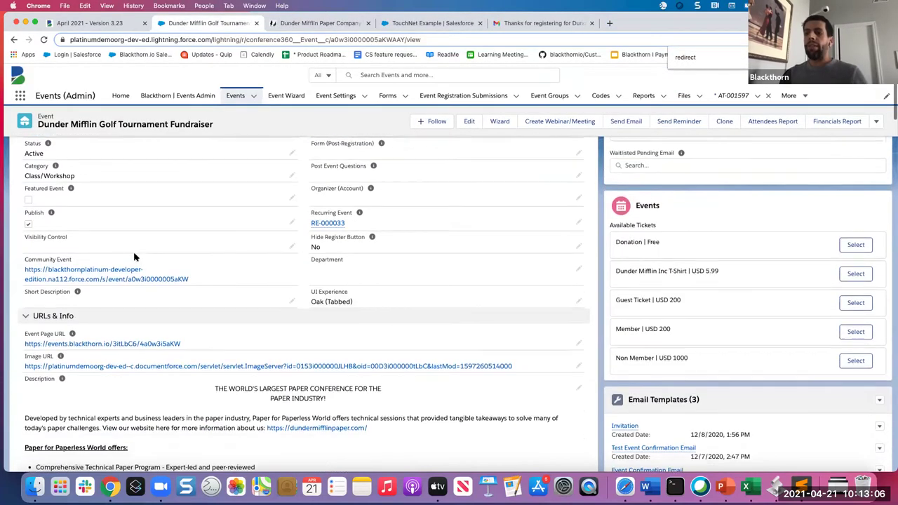
pyautogui.keyDown('super'); pyautogui.click(88, 351); pyautogui.keyUp('super')
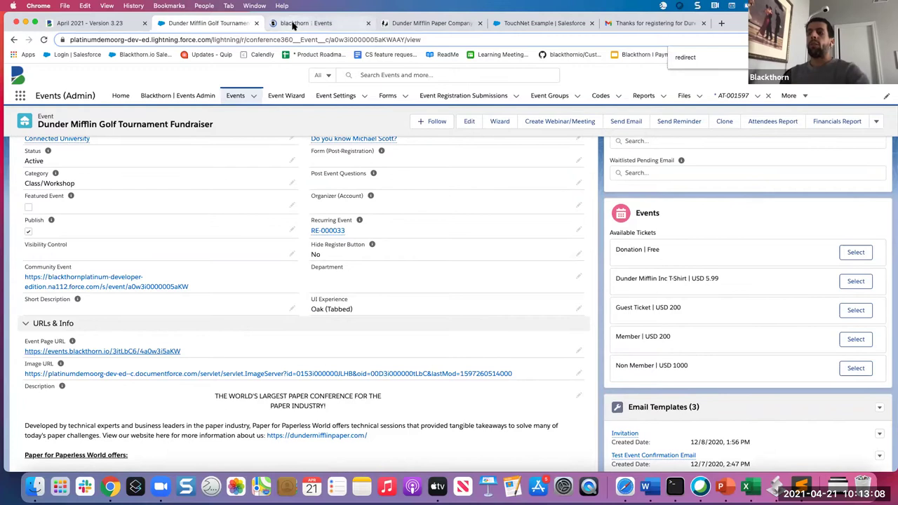
pyautogui.click(293, 23)
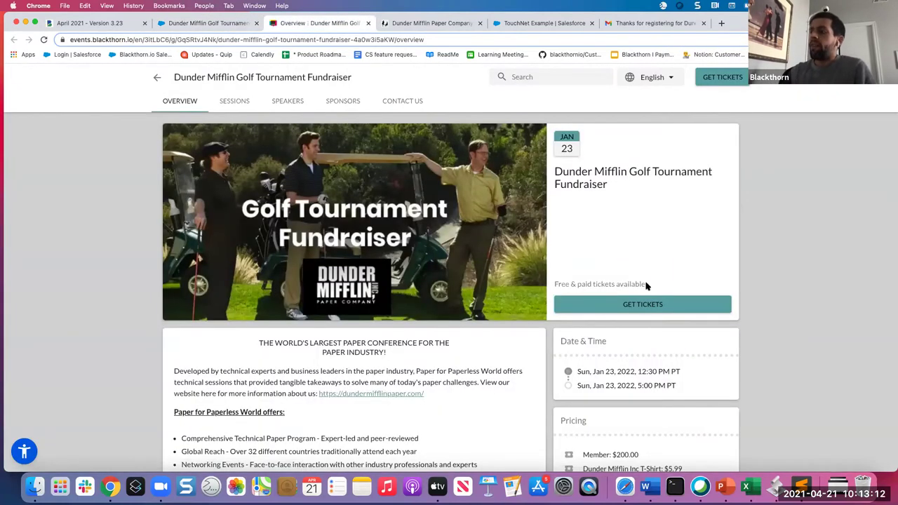
# Highlight 'Free & paid tickets available', go back to the events calendar and advance it to May 2021.
pyautogui.moveTo(647, 285); pyautogui.dragTo(558, 285)
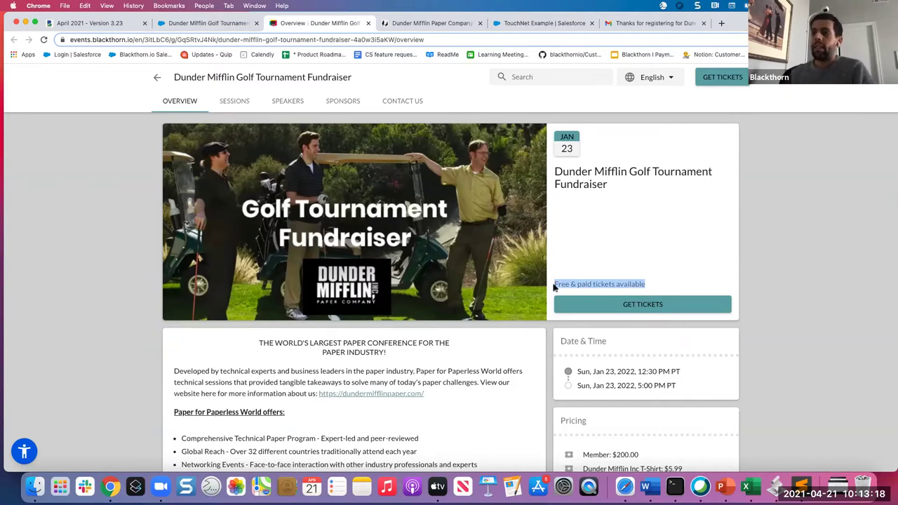
pyautogui.click(157, 78)
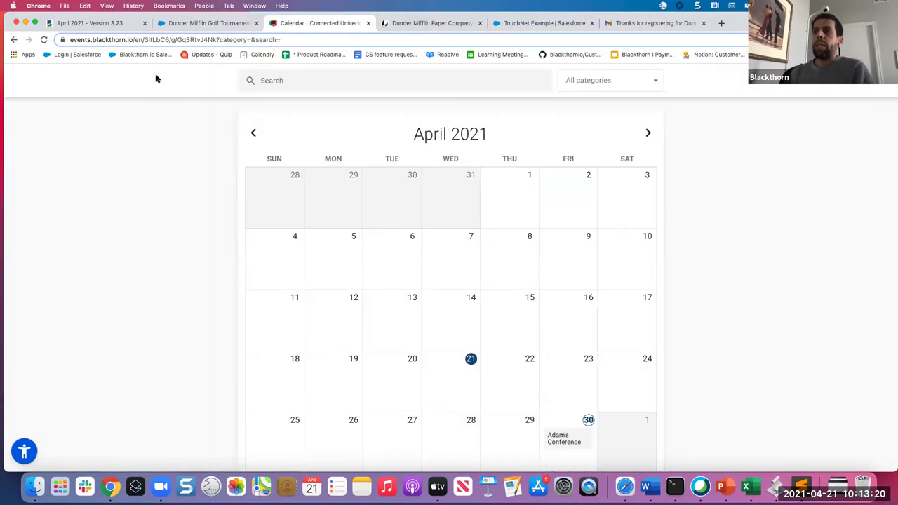
pyautogui.scroll(-1, 398, 230)
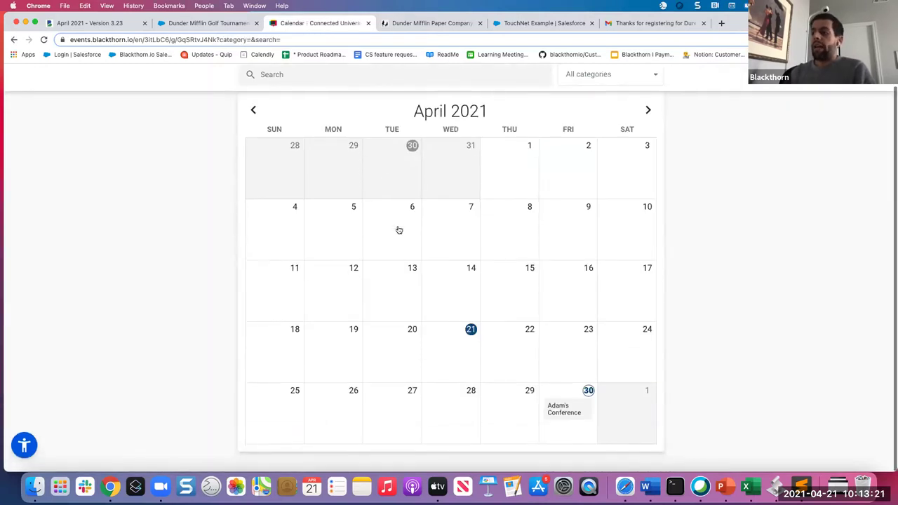
pyautogui.click(649, 119)
pyautogui.scroll(-2, 445, 213)
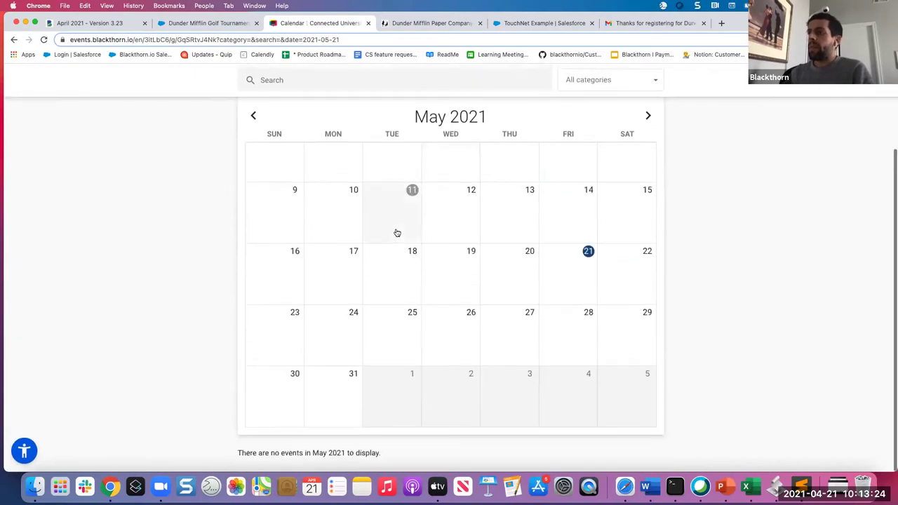
# Change the Connected University event group's UI Experience to List and reload the public events page.
pyautogui.click(222, 24)
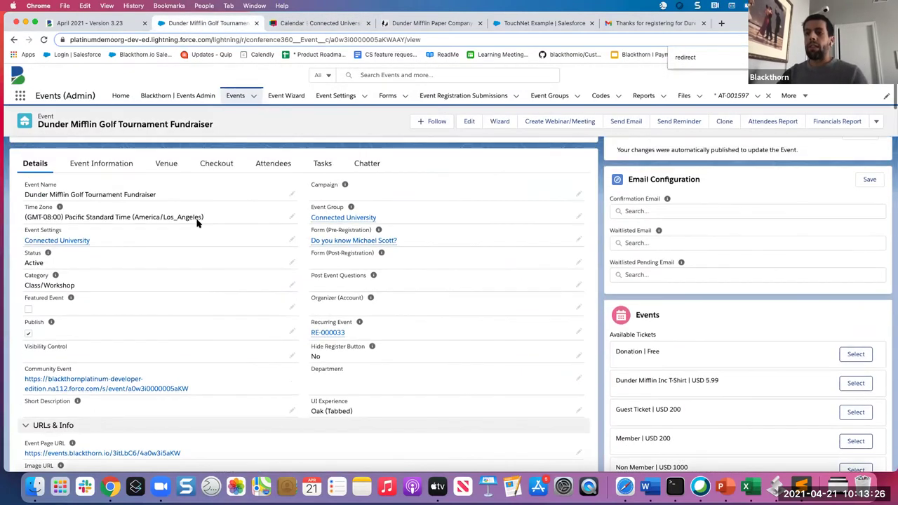
pyautogui.click(326, 219)
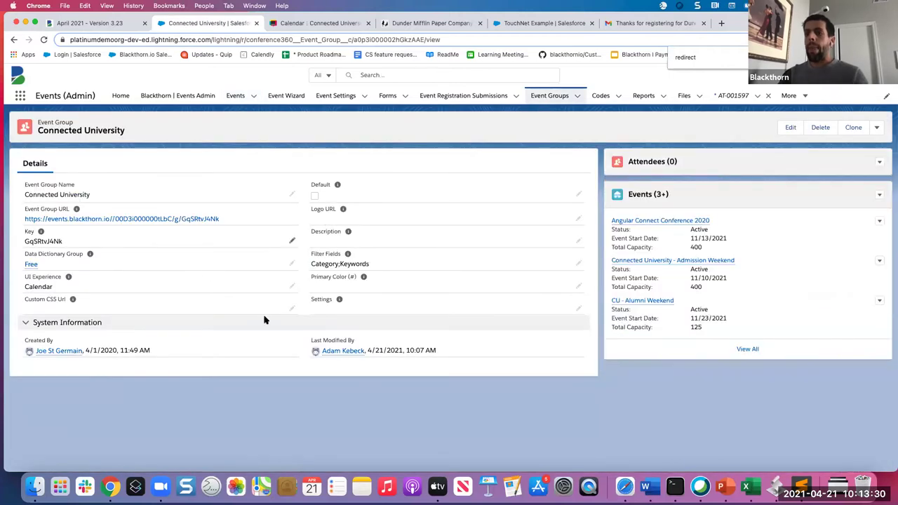
pyautogui.click(292, 287)
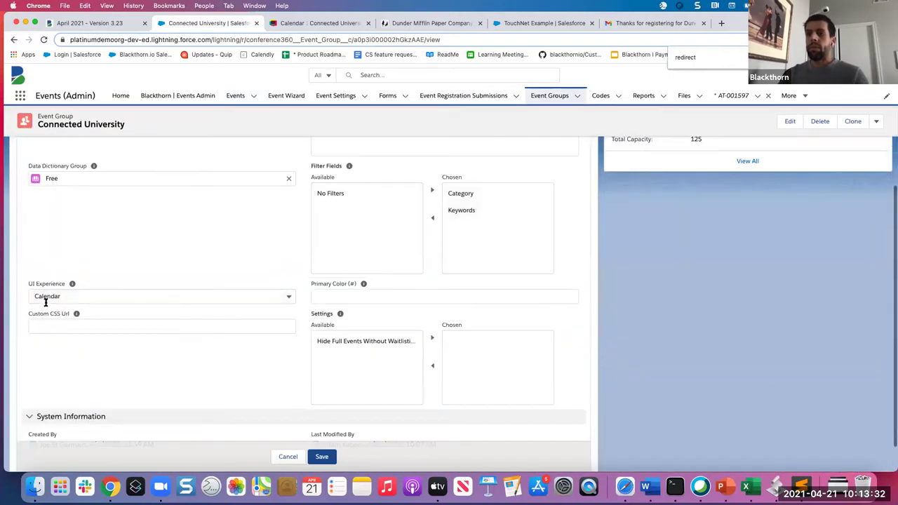
pyautogui.click(45, 301)
pyautogui.click(68, 329)
pyautogui.click(326, 457)
pyautogui.click(291, 23)
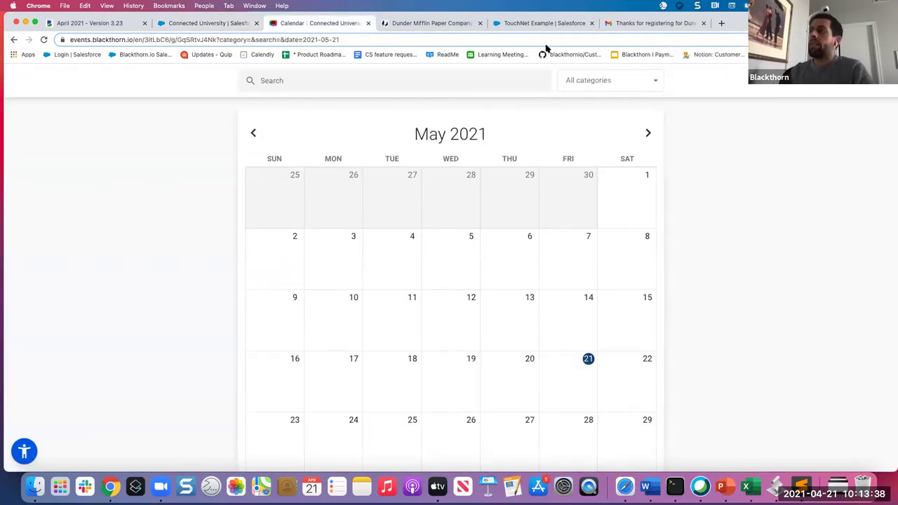
pyautogui.press('super+r')
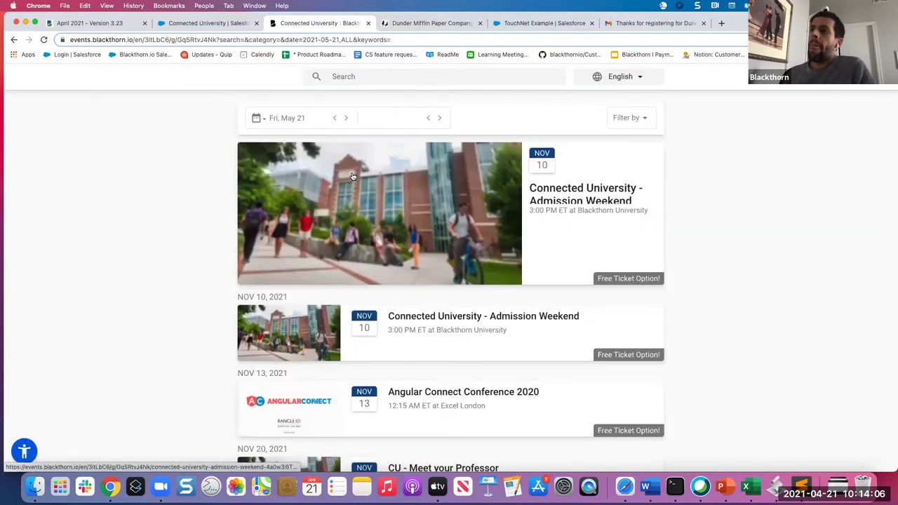
# Scroll the Connected University list layout past the 'Free Ticket Option!' and 'Free Event!' badges to CU - Campus Tour Session.
pyautogui.scroll(-1, 672, 369)
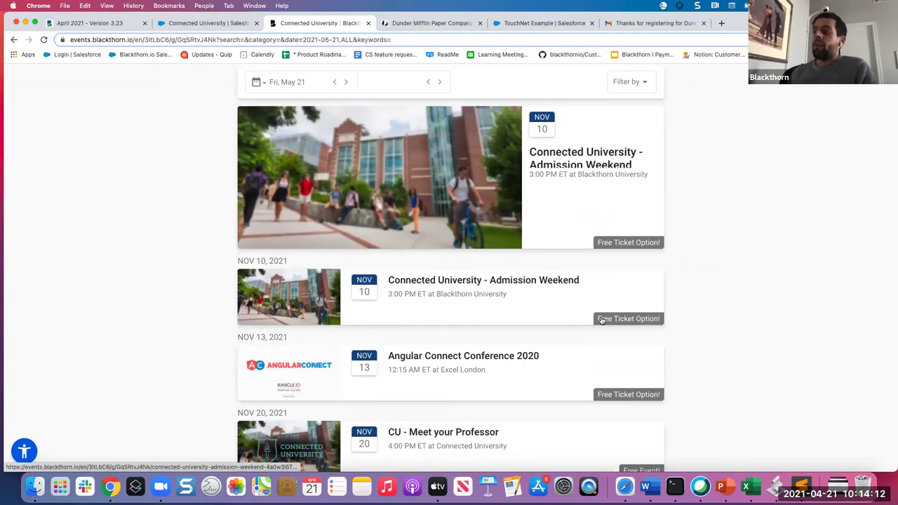
pyautogui.scroll(-1, 596, 311)
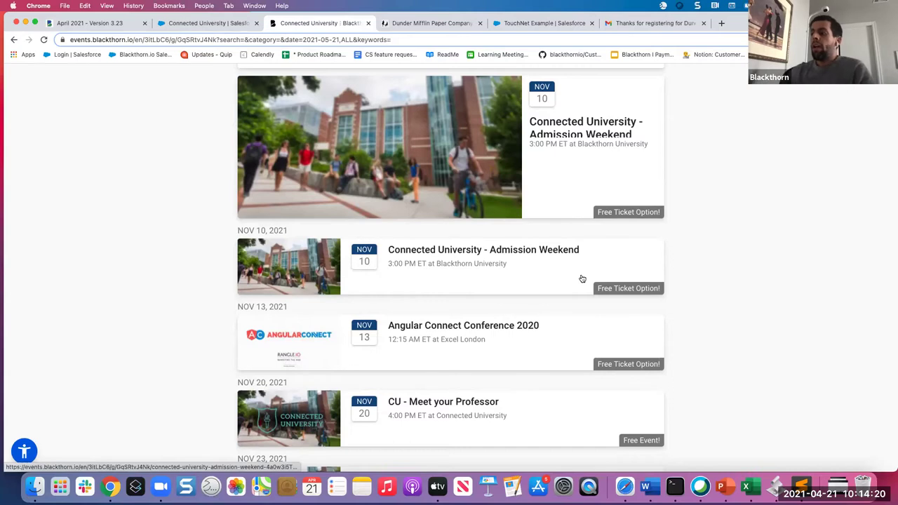
pyautogui.scroll(-1, 597, 295)
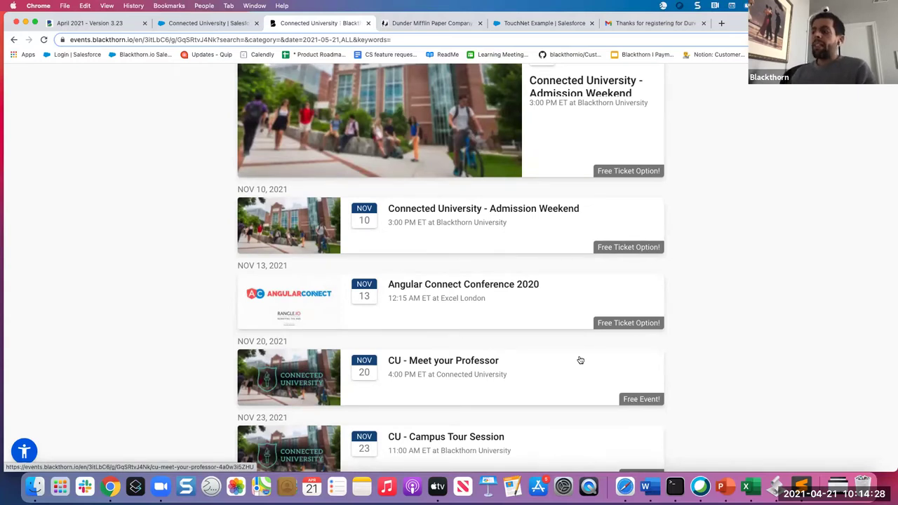
pyautogui.scroll(-1, 575, 358)
pyautogui.click(518, 341)
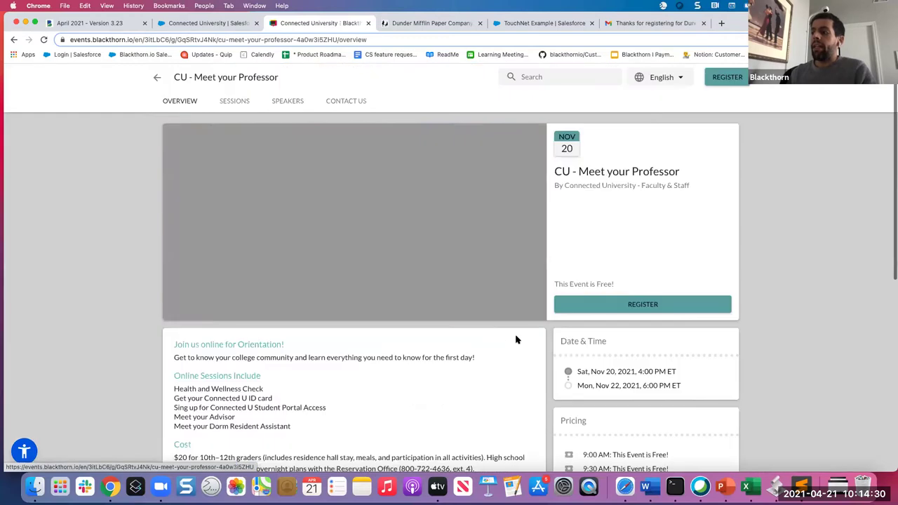
pyautogui.moveTo(637, 285); pyautogui.dragTo(553, 284)
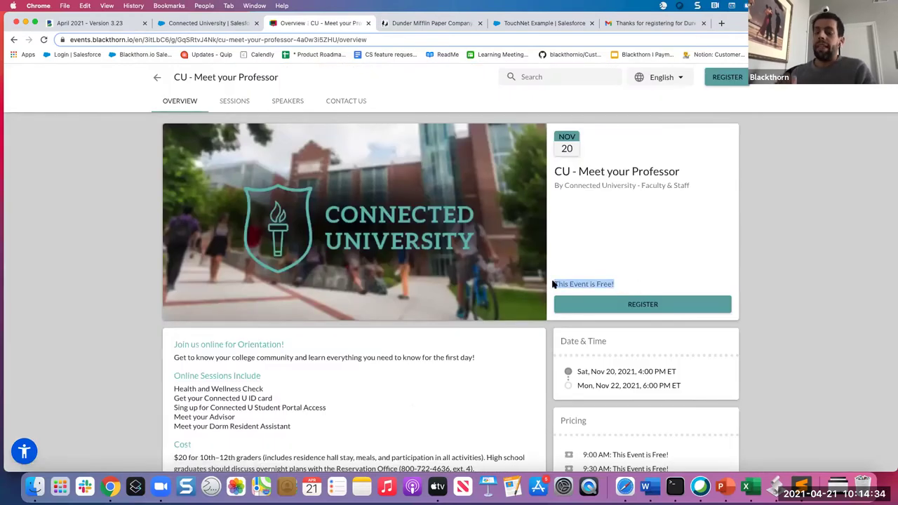
pyautogui.moveTo(616, 285); pyautogui.dragTo(551, 283)
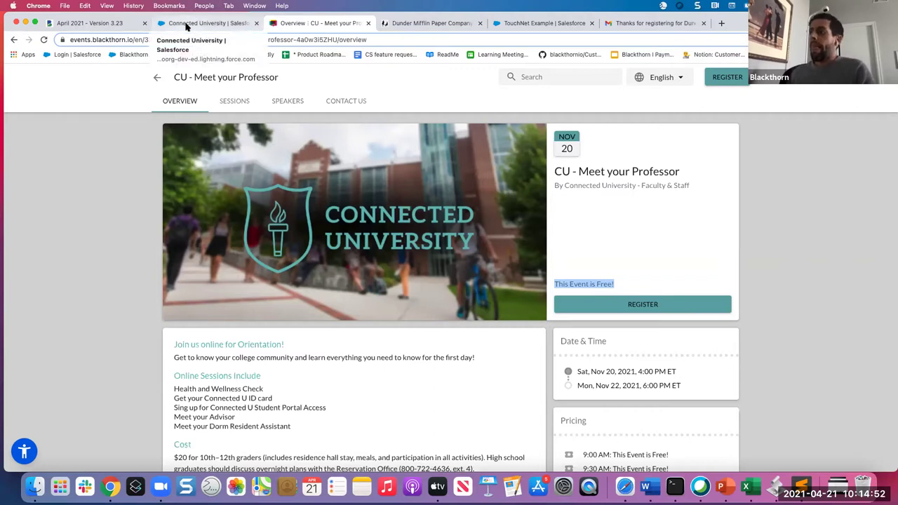
# Open data dictionary entry DDE -00008 from Event Settings' Free group for editing.
pyautogui.click(187, 26)
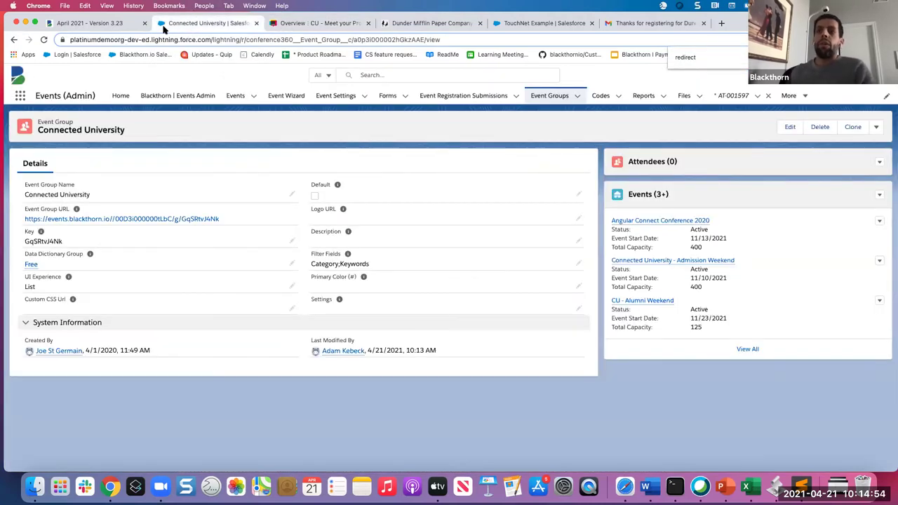
pyautogui.click(14, 40)
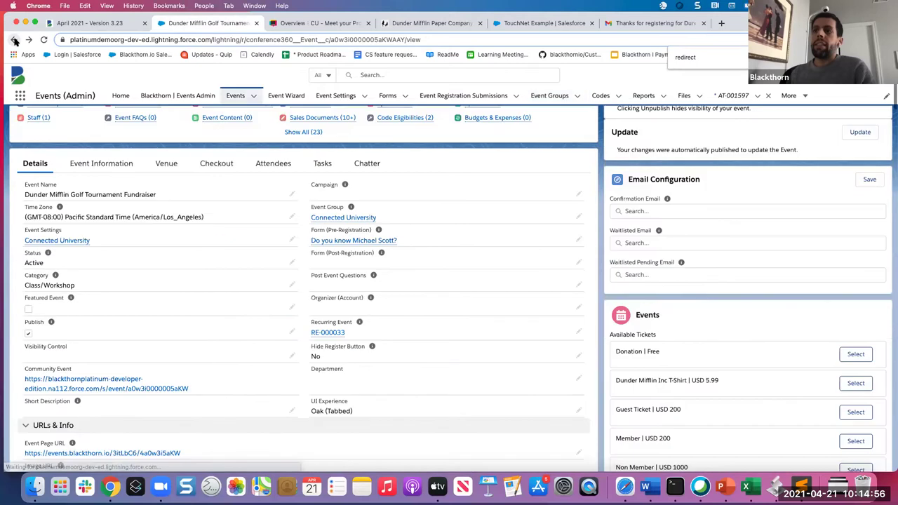
pyautogui.click(67, 242)
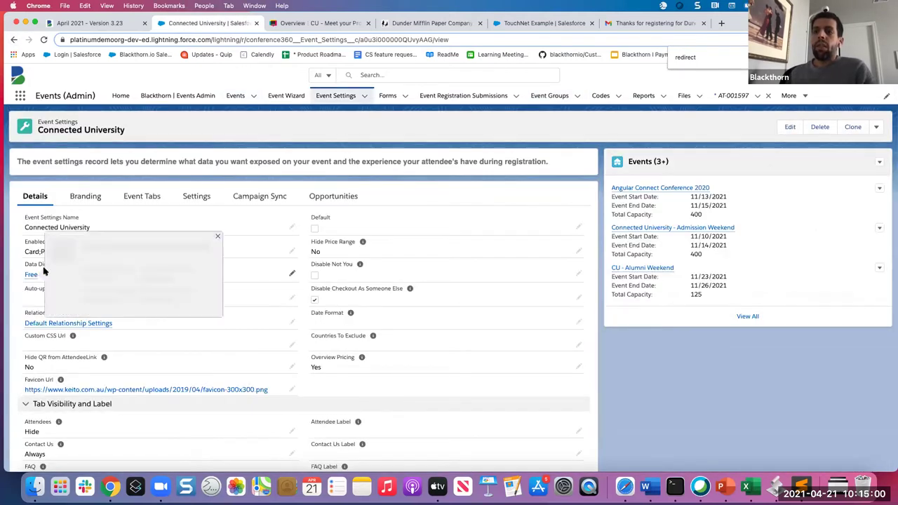
pyautogui.click(32, 279)
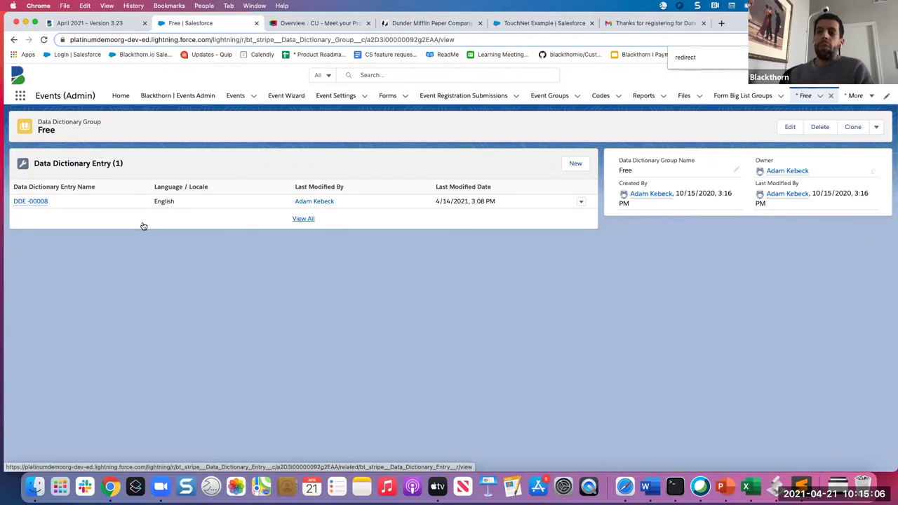
pyautogui.click(30, 202)
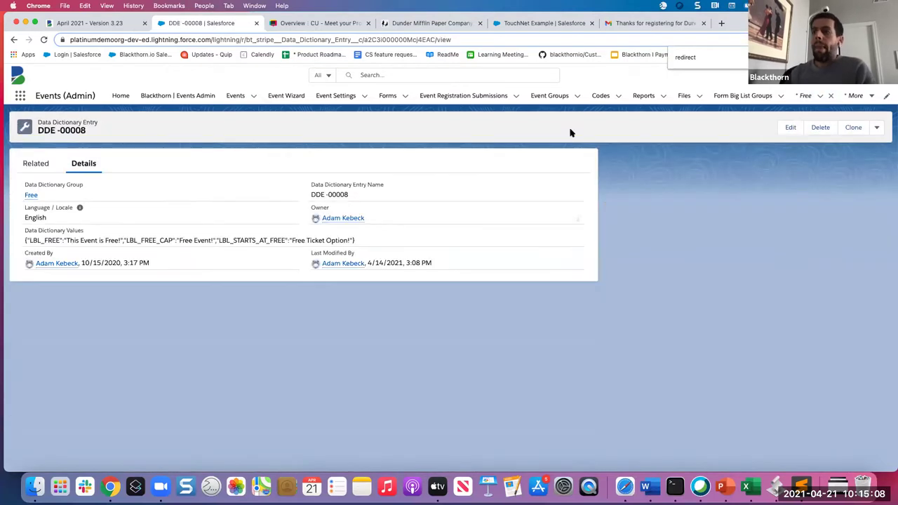
pyautogui.click(787, 129)
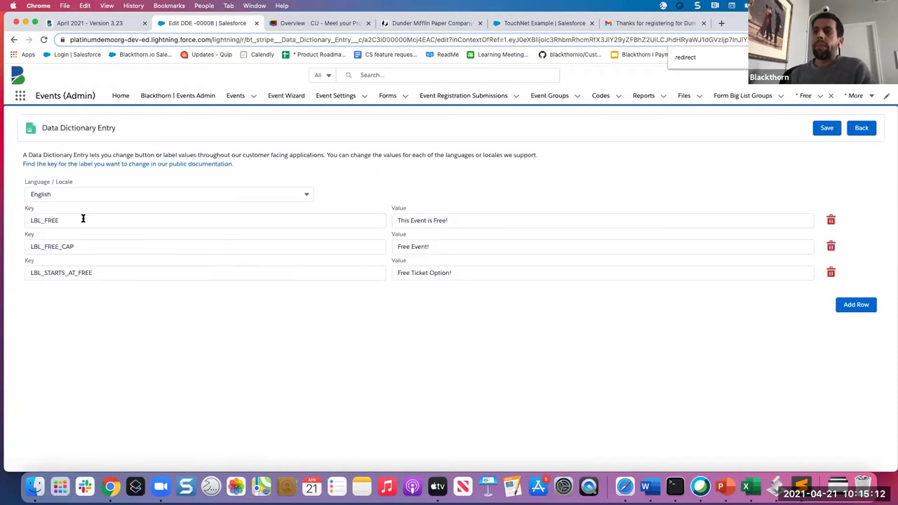
# Point out the LBL_FREE, LBL_FREE_CAP and LBL_STARTS_AT_FREE keys, then return to the release notes.
pyautogui.click(85, 220)
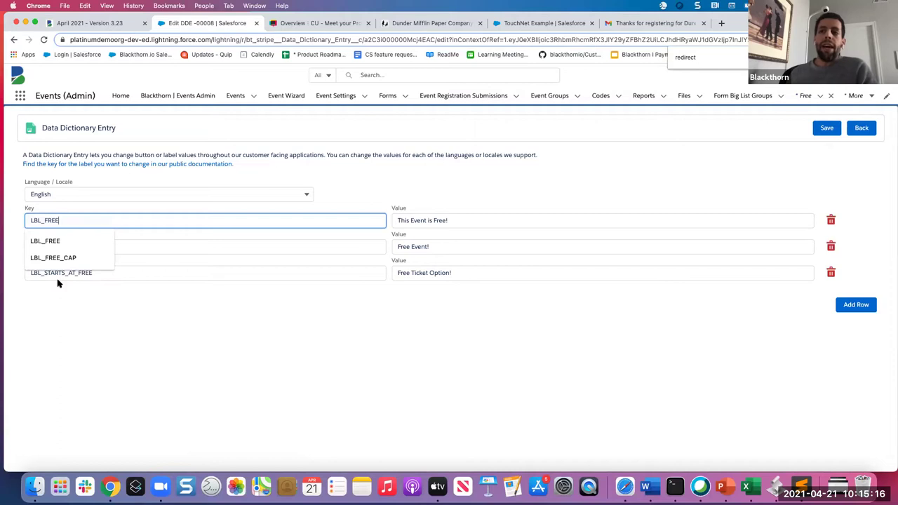
pyautogui.click(78, 317)
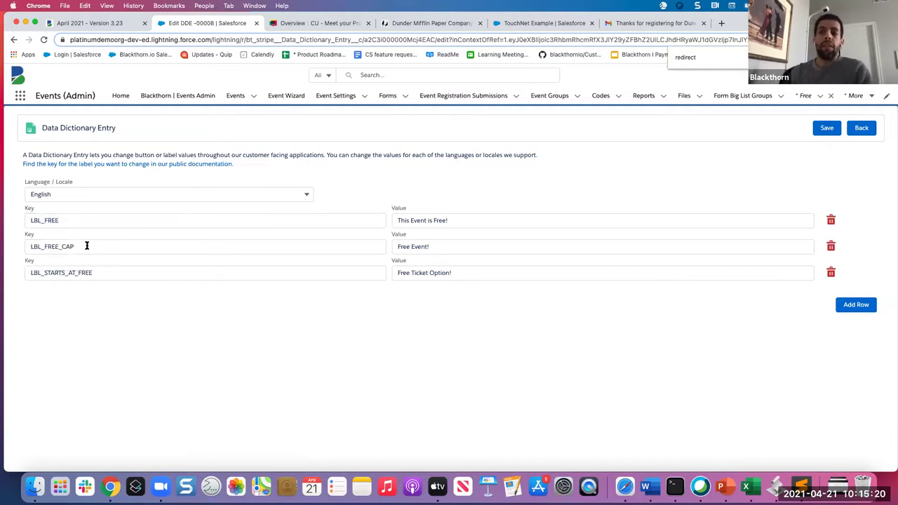
pyautogui.click(28, 246)
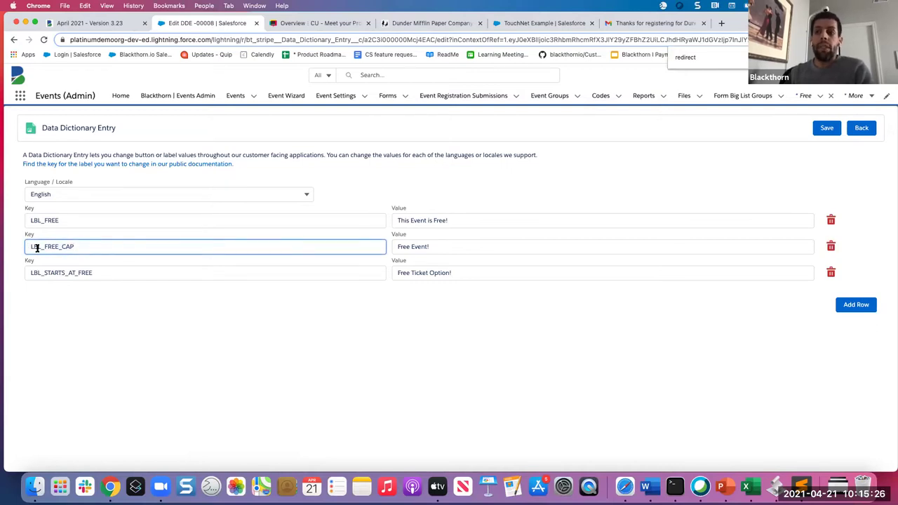
pyautogui.click(114, 272)
pyautogui.moveTo(115, 273); pyautogui.dragTo(12, 273)
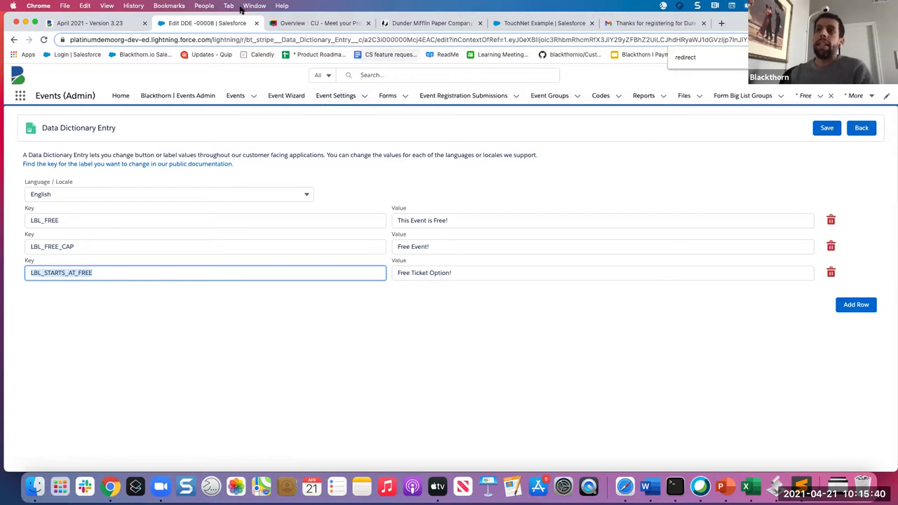
pyautogui.click(95, 23)
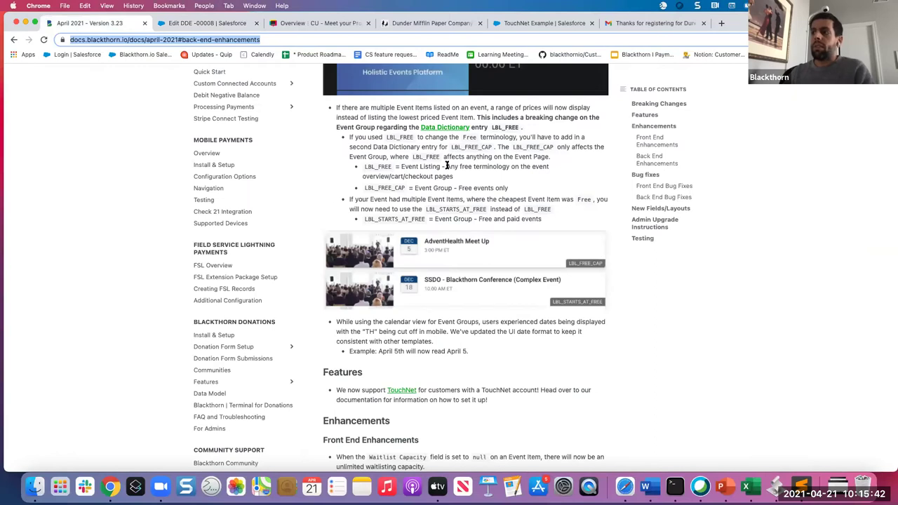
# Highlight LBL_FREE in the breaking-change note, read on to Back End Enhancements, then return to DDE -00008.
pyautogui.click(412, 137)
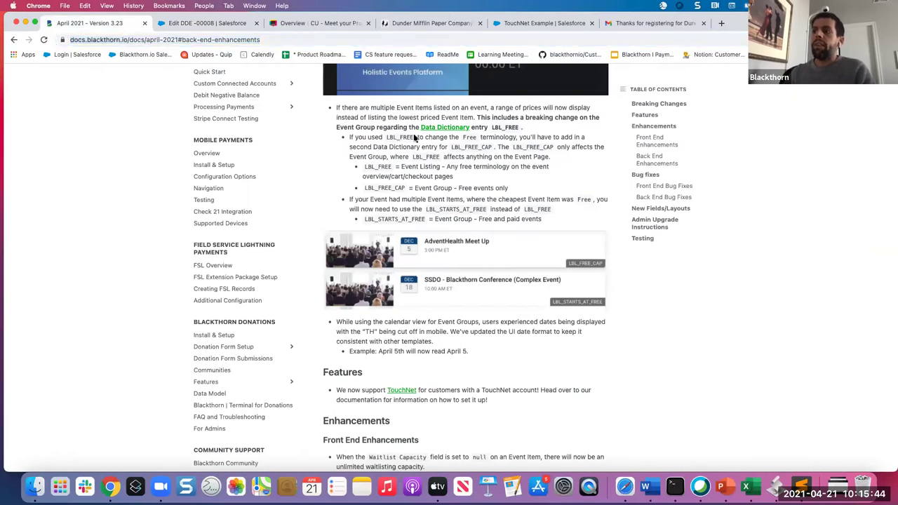
pyautogui.moveTo(415, 137); pyautogui.dragTo(384, 137)
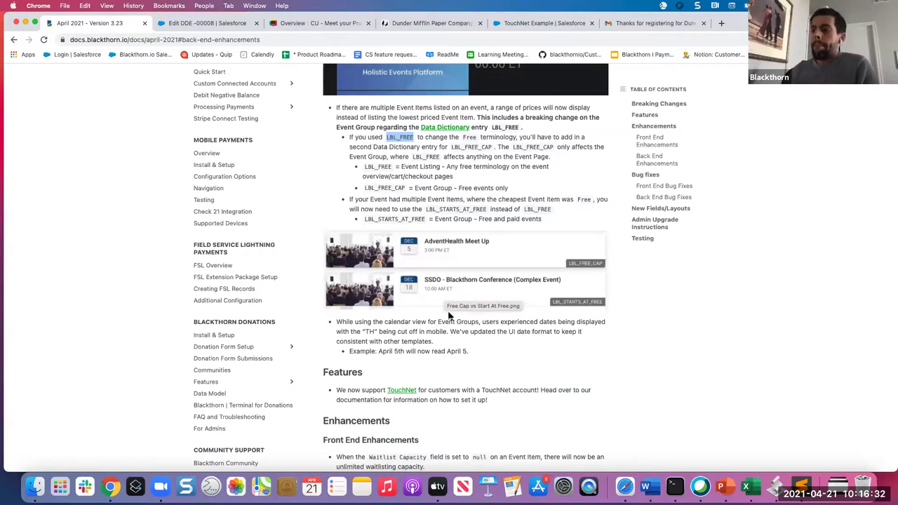
pyautogui.scroll(-1, 450, 313)
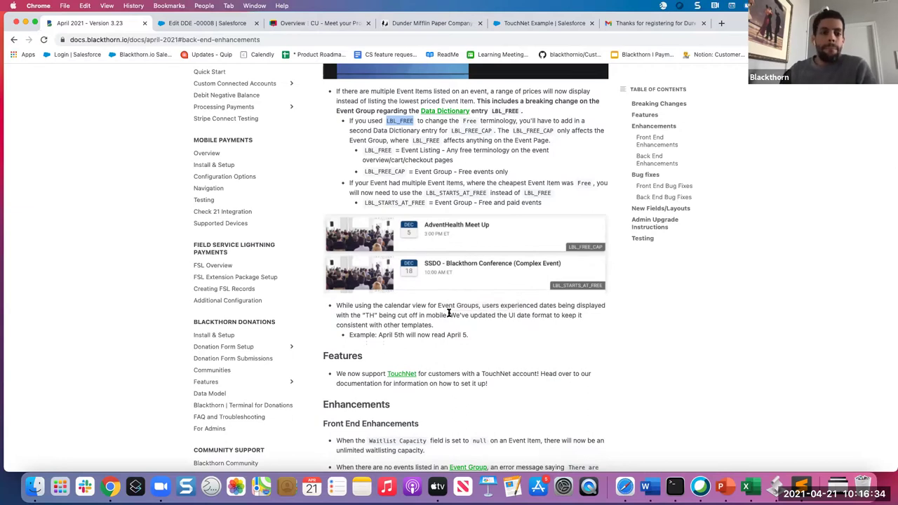
pyautogui.scroll(-5, 433, 316)
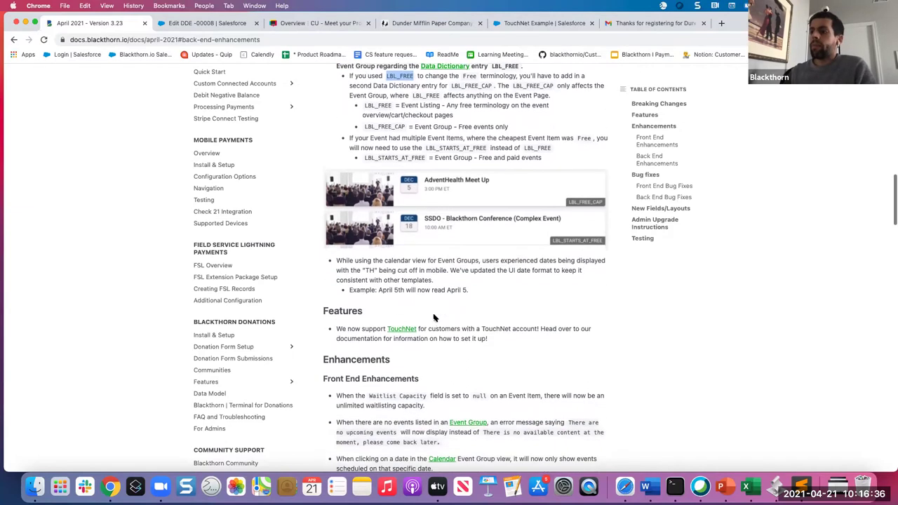
pyautogui.scroll(-10, 434, 316)
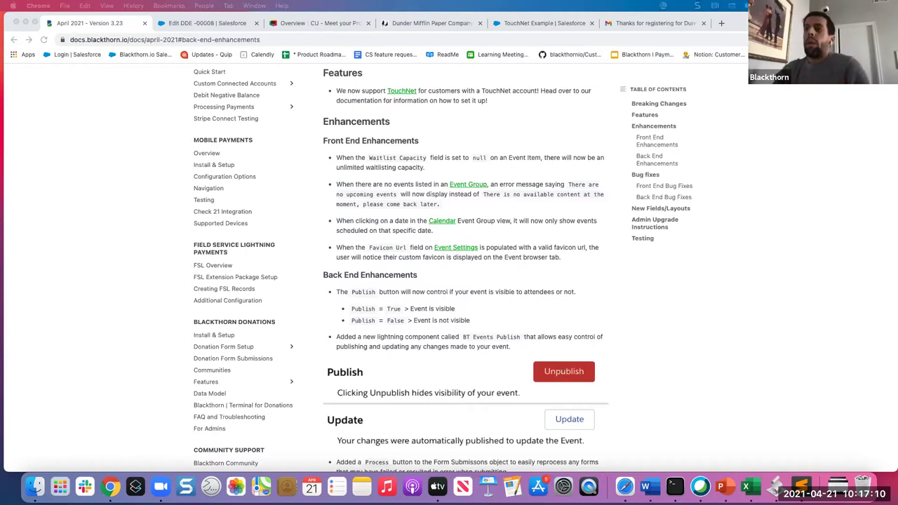
pyautogui.click(179, 25)
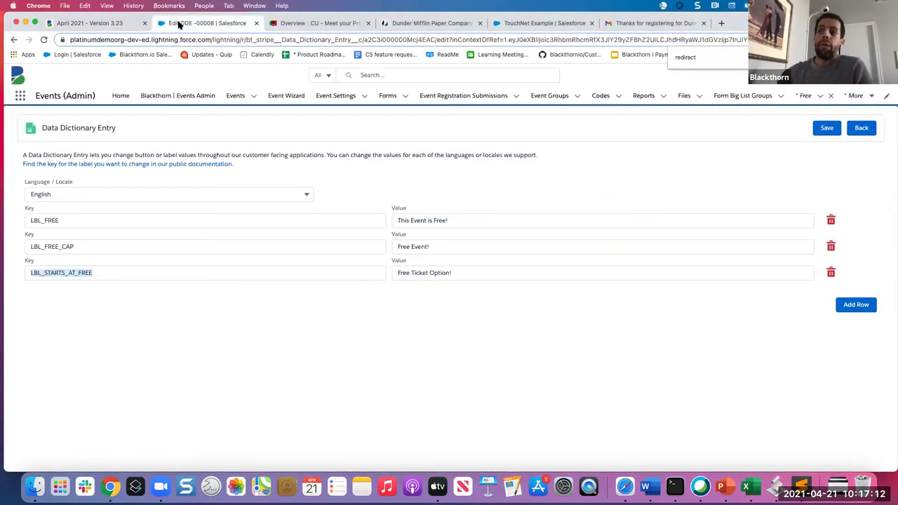
# Open the TouchNet payment gateway and view its Provider picklist options, cancelling without changes.
pyautogui.click(534, 27)
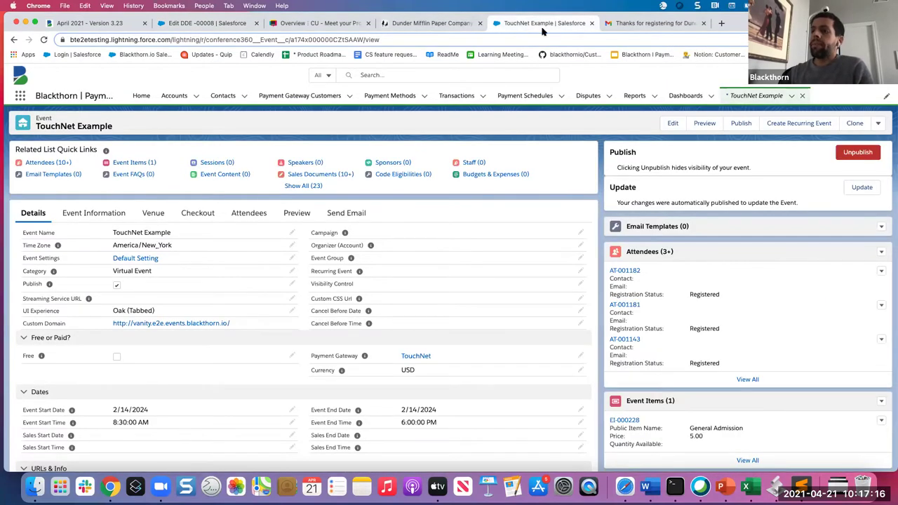
pyautogui.scroll(-2, 426, 285)
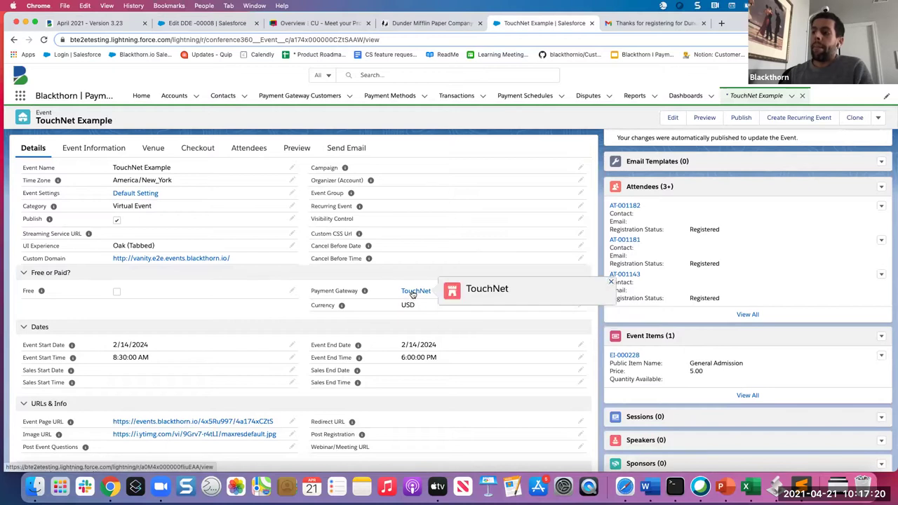
pyautogui.click(414, 294)
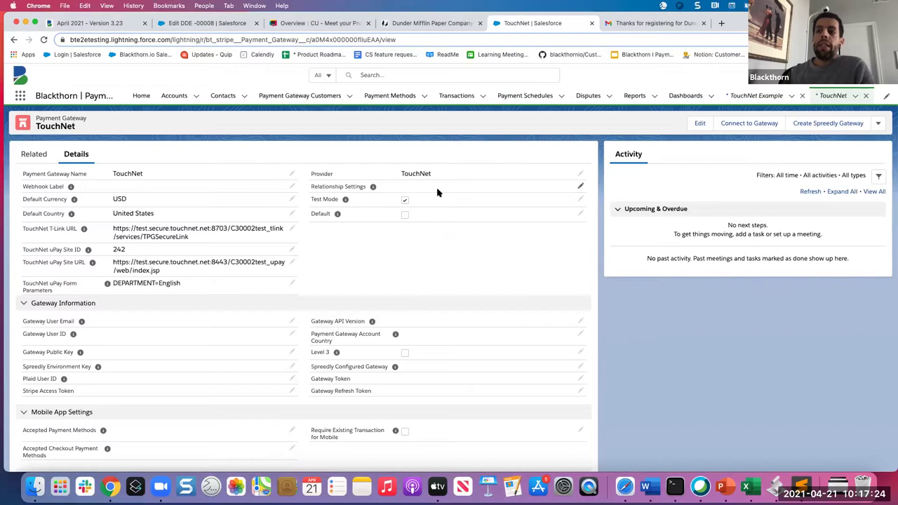
pyautogui.click(581, 175)
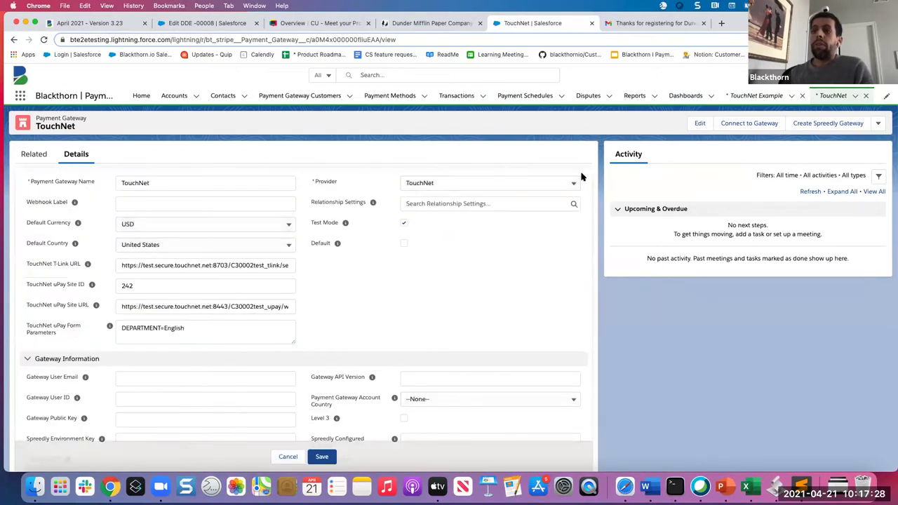
pyautogui.click(463, 183)
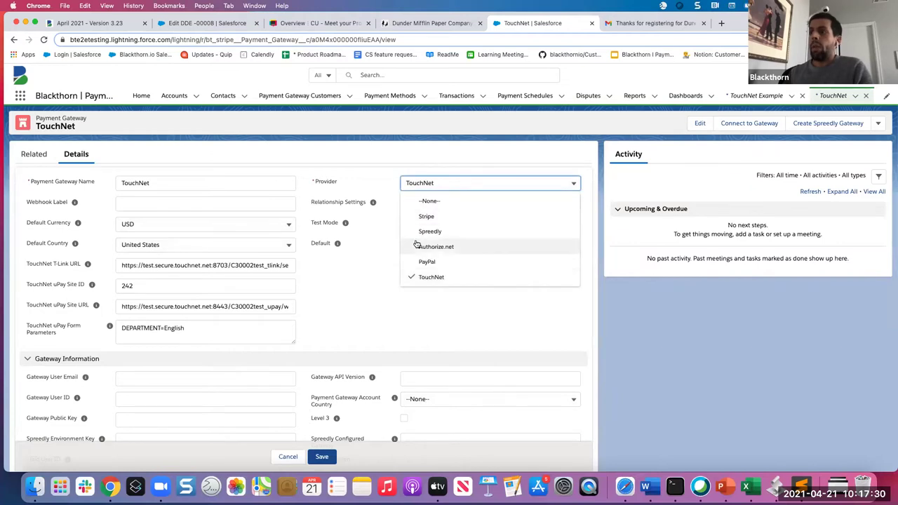
pyautogui.click(372, 133)
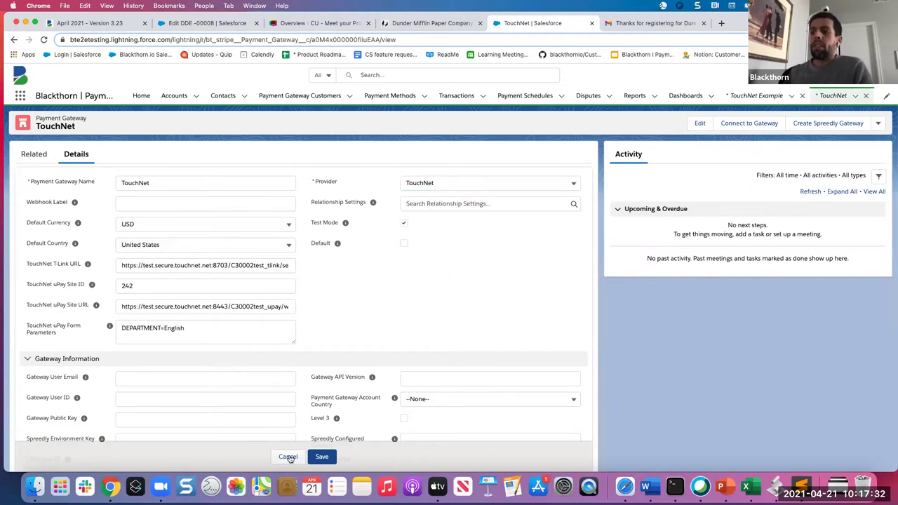
pyautogui.click(288, 457)
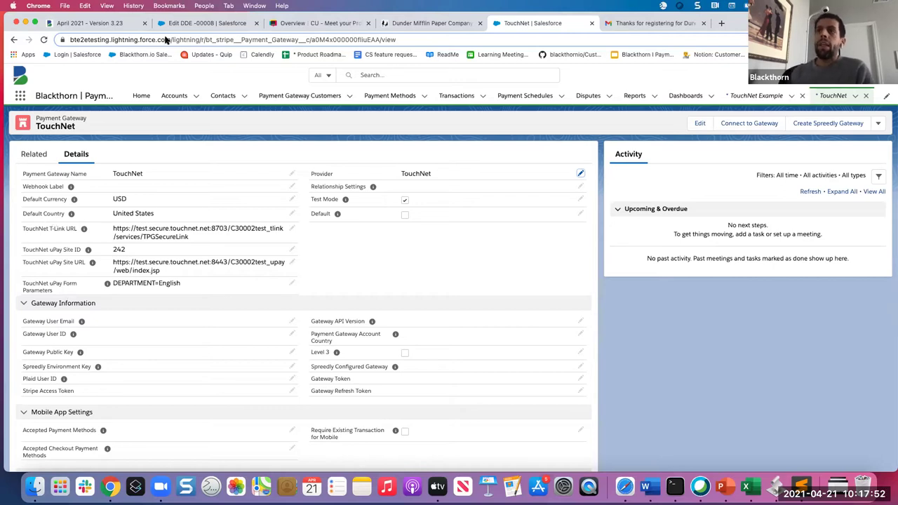
# Open the TouchNet guide from the April 2021 release notes and read its opening sections.
pyautogui.click(118, 26)
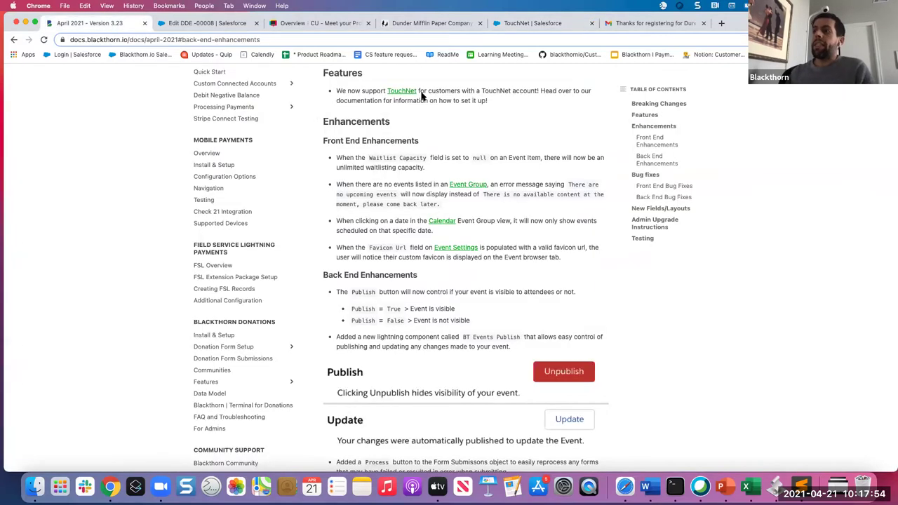
pyautogui.click(396, 92)
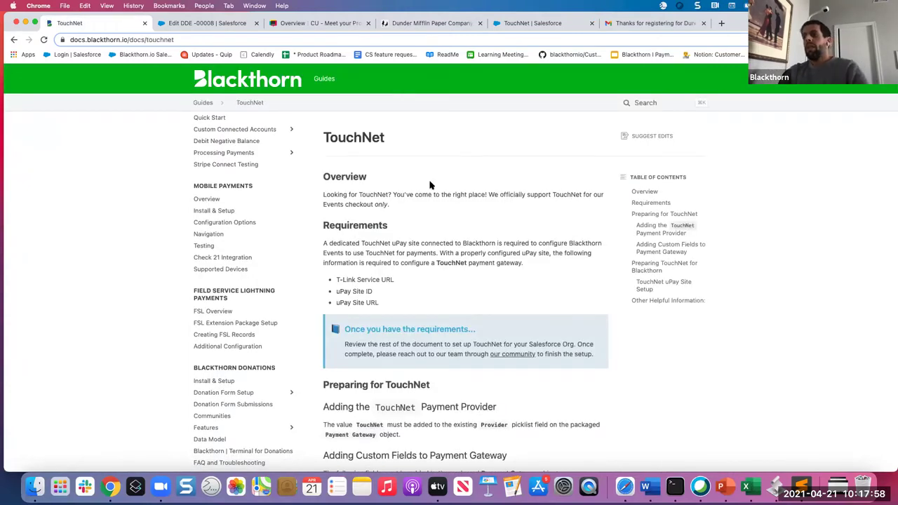
pyautogui.scroll(-1, 427, 200)
pyautogui.scroll(-1, 423, 210)
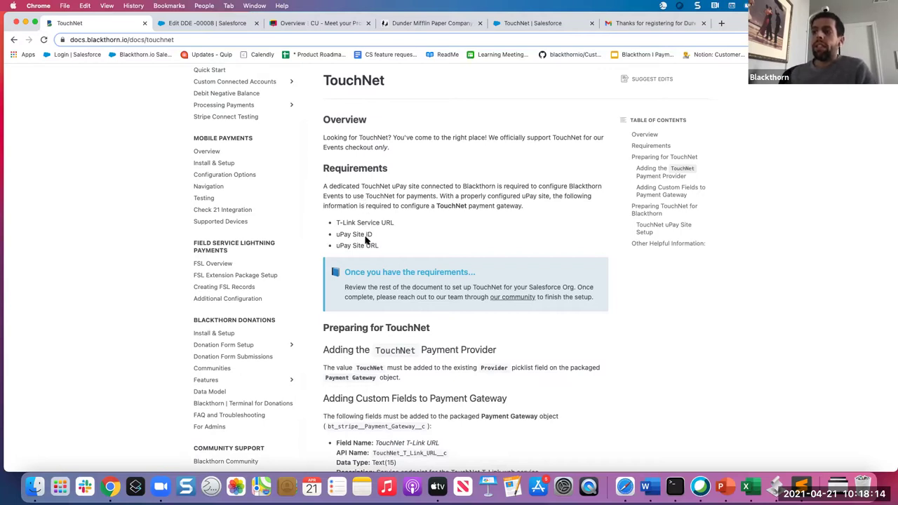
pyautogui.scroll(-1, 352, 234)
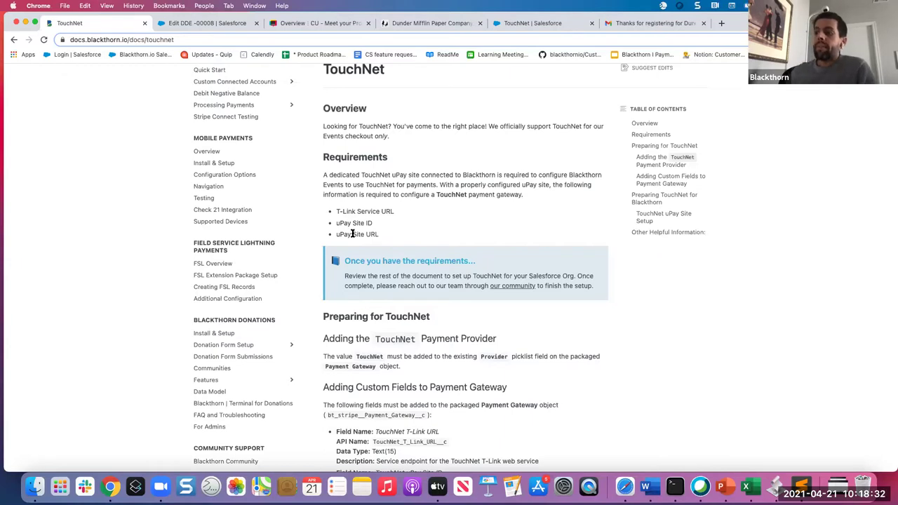
pyautogui.scroll(-3, 408, 322)
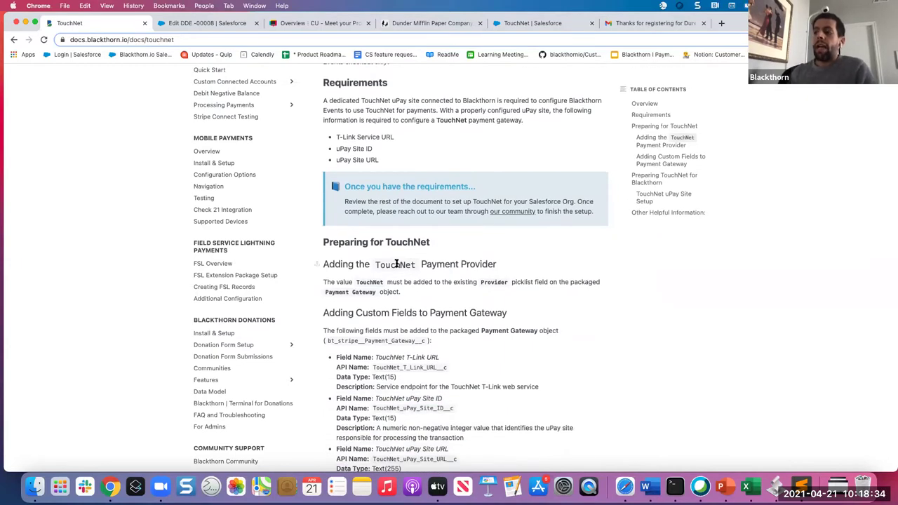
pyautogui.scroll(-5, 389, 274)
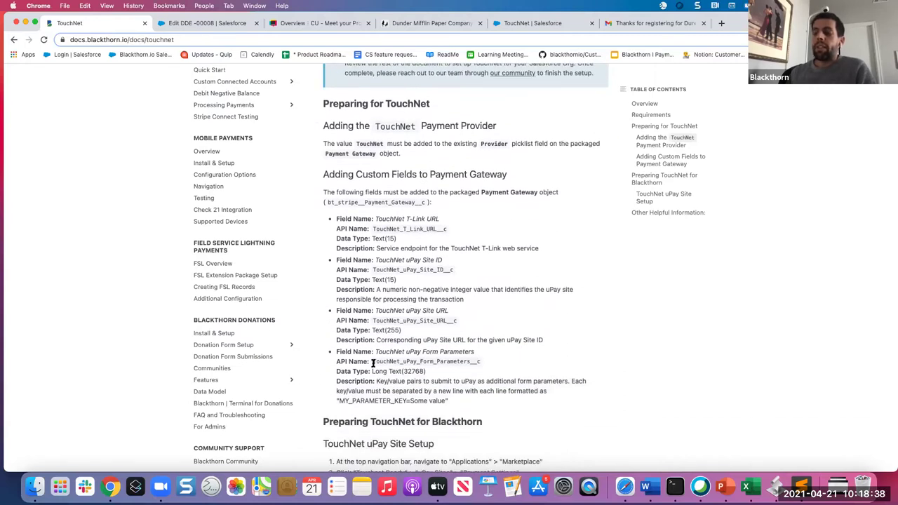
# Read the uPay Site Setup steps and supported features, then return to the TouchNet gateway record.
pyautogui.scroll(-2, 383, 355)
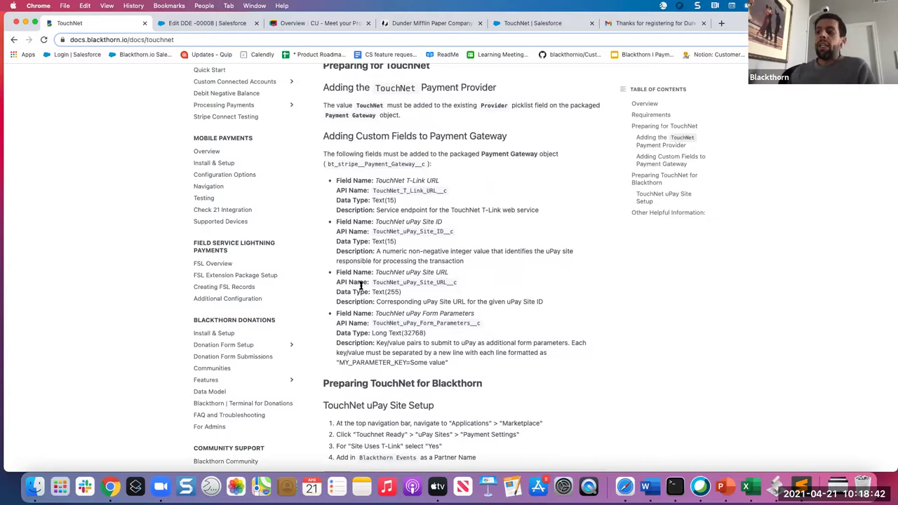
pyautogui.scroll(-3, 391, 331)
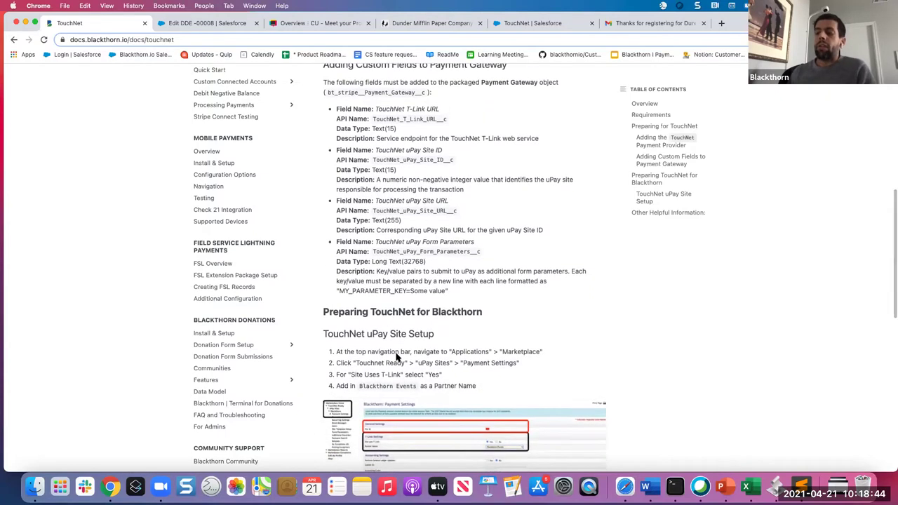
pyautogui.scroll(-4, 396, 358)
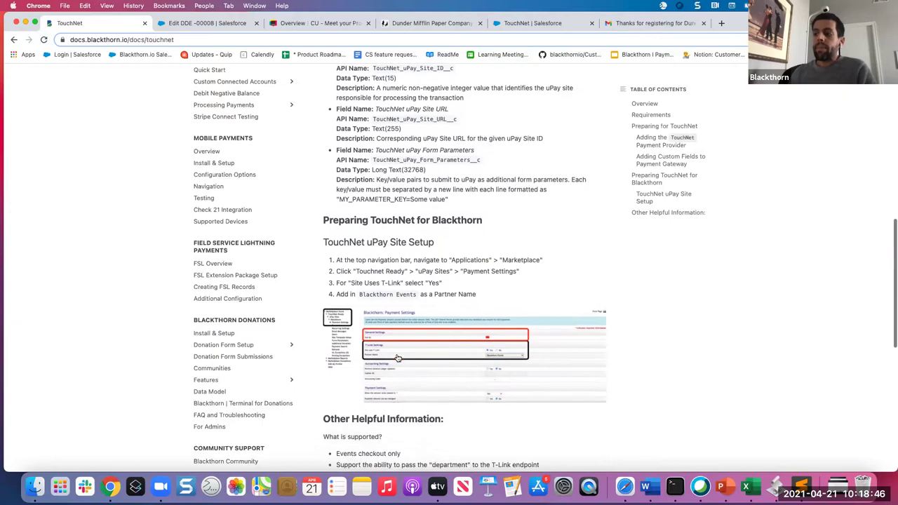
pyautogui.scroll(-2, 398, 358)
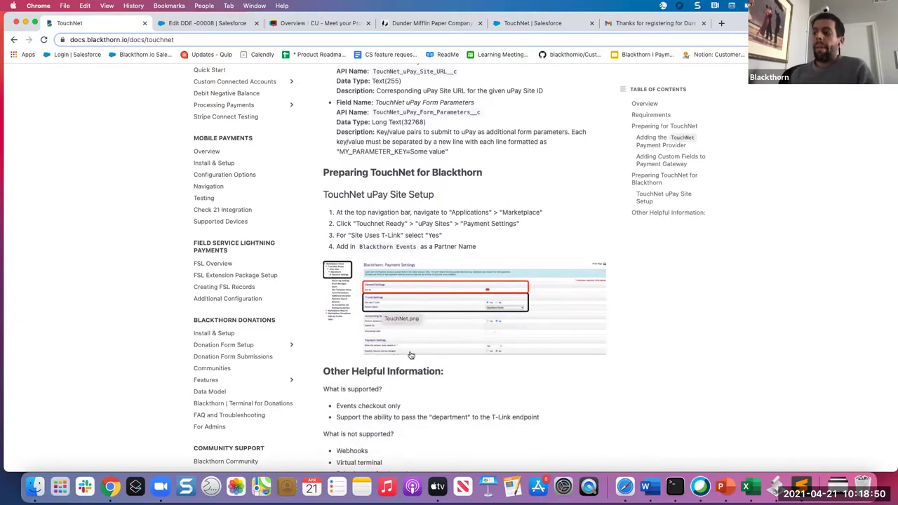
pyautogui.scroll(-2, 412, 359)
pyautogui.scroll(-4, 412, 360)
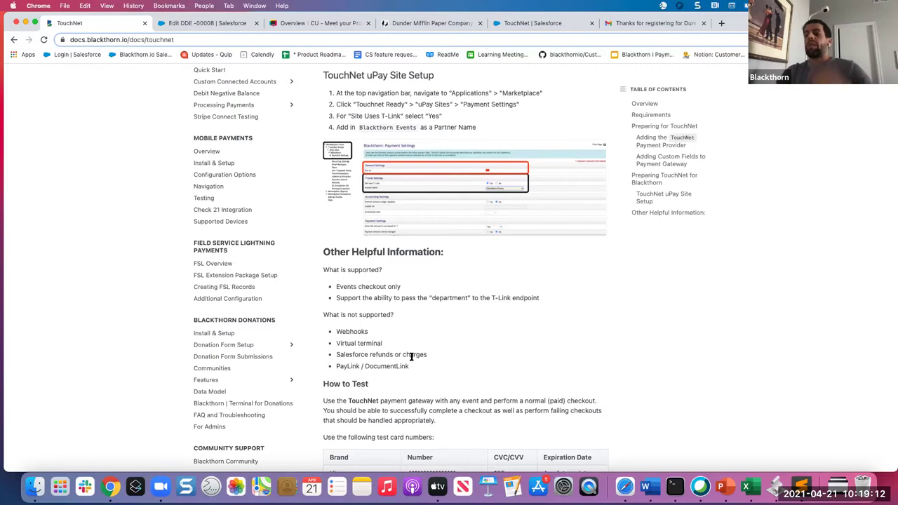
pyautogui.click(533, 23)
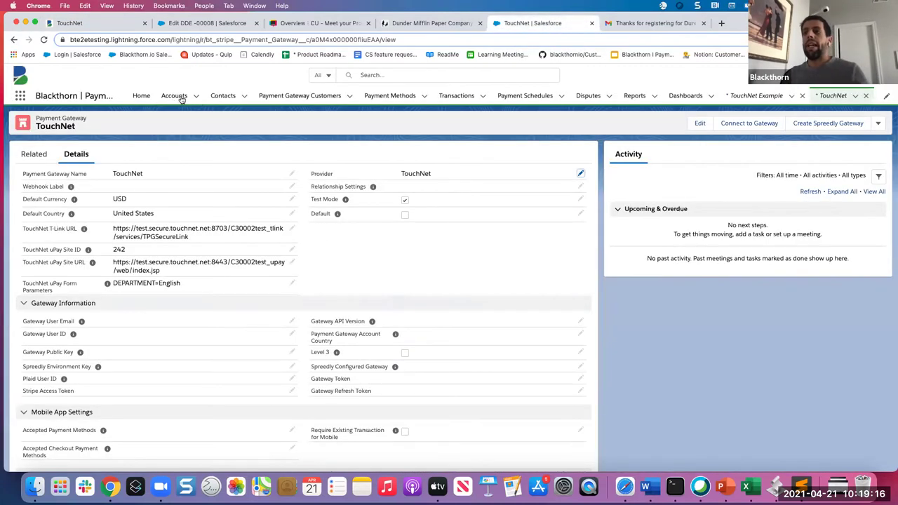
# Open the TouchNet Example event's public page from its Event Page URL.
pyautogui.click(15, 40)
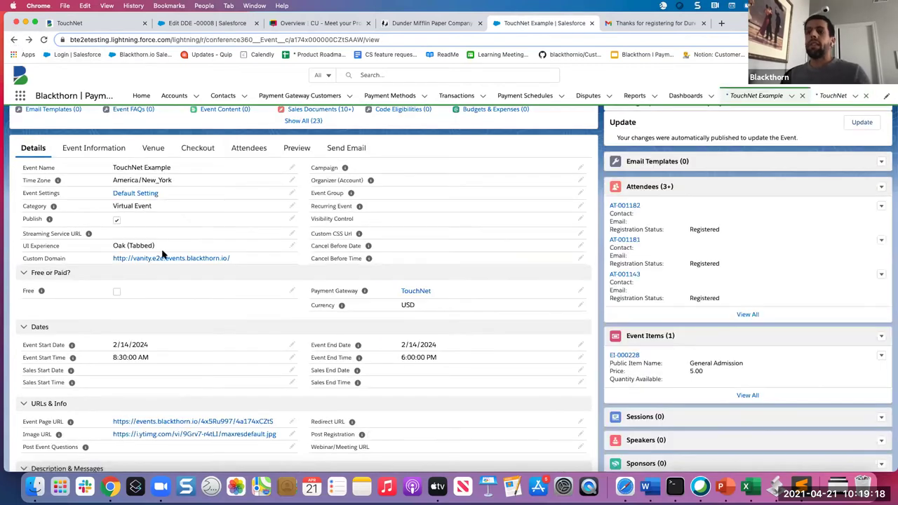
pyautogui.scroll(-5, 163, 254)
pyautogui.keyDown('super'); pyautogui.click(161, 251); pyautogui.keyUp('super')
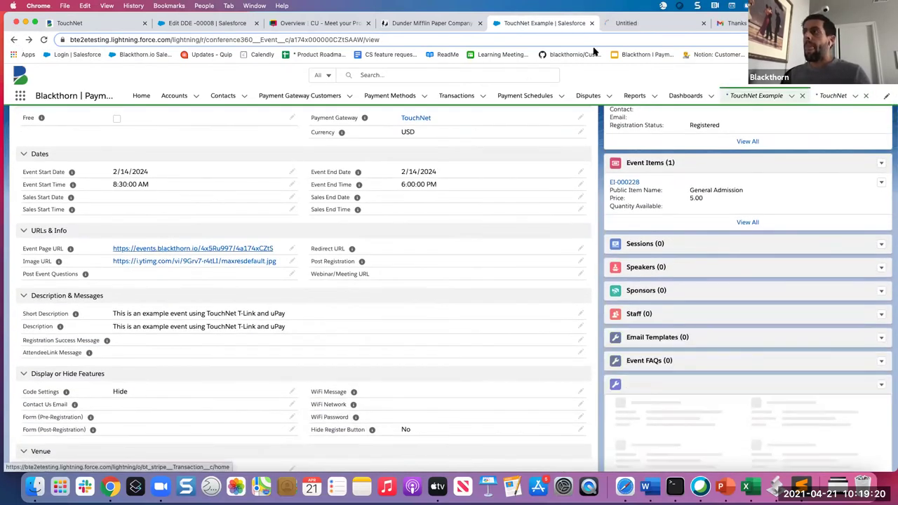
pyautogui.click(623, 24)
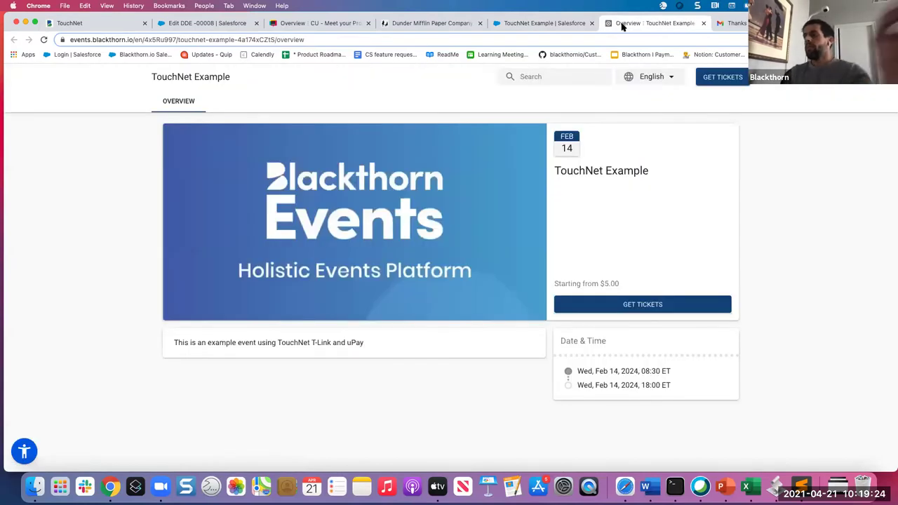
# Add one General Admission attendee, go to checkout and autofill the contact's name, email and phone.
pyautogui.click(629, 303)
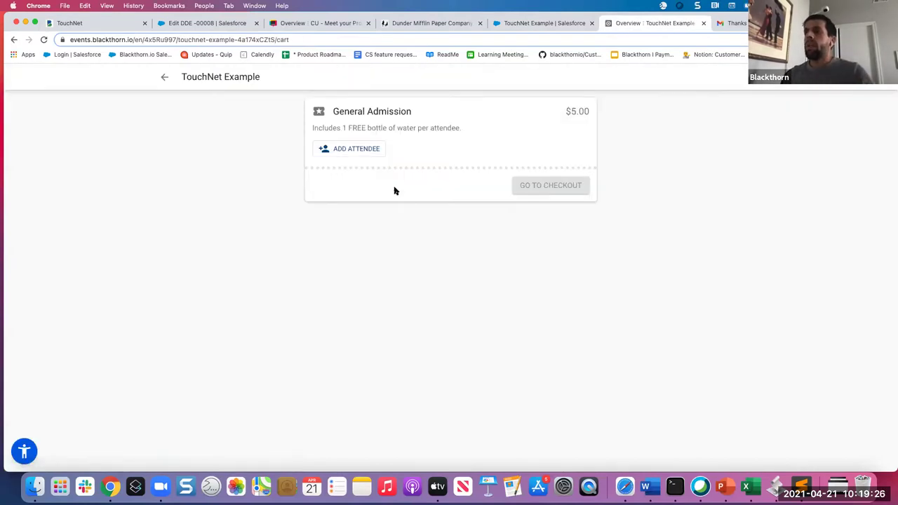
pyautogui.click(361, 150)
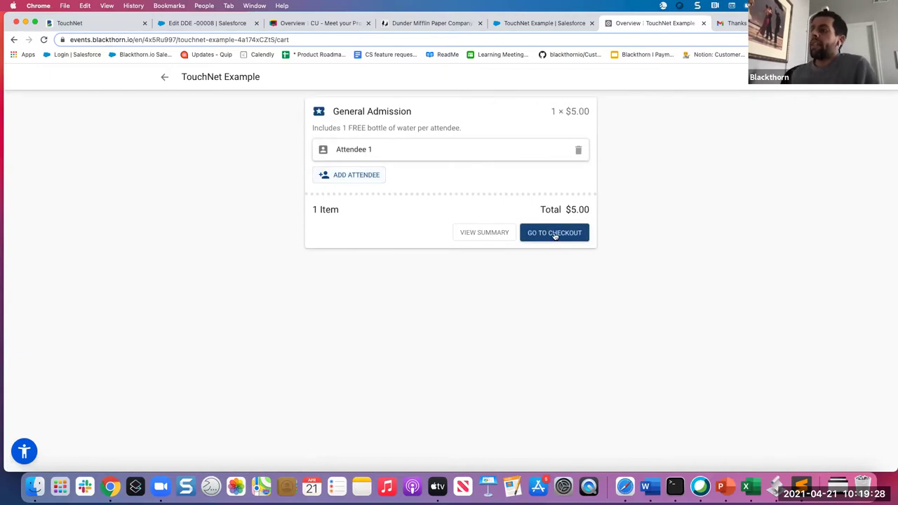
pyautogui.click(555, 232)
pyautogui.click(381, 138)
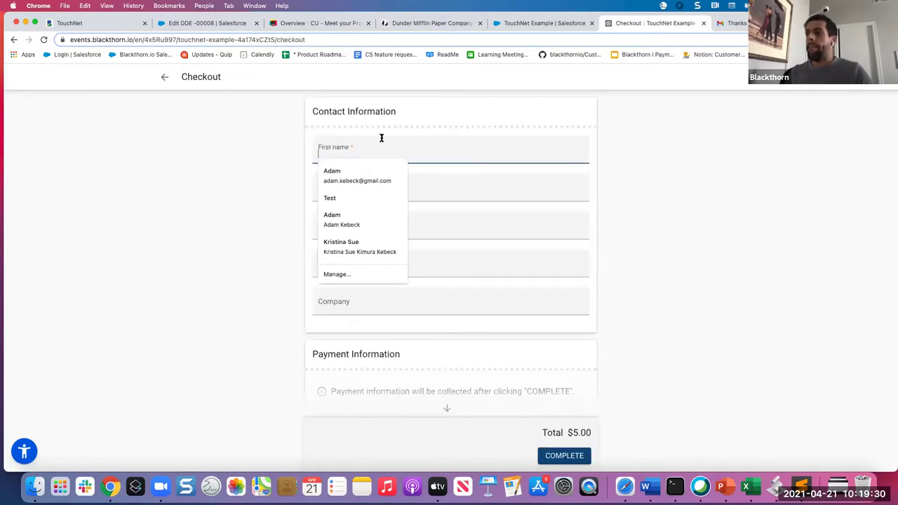
pyautogui.click(344, 173)
pyautogui.scroll(-3, 344, 263)
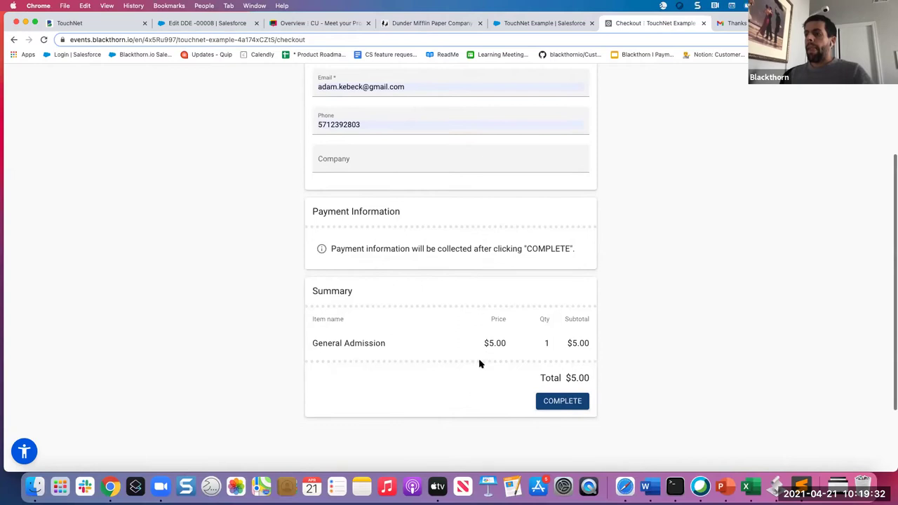
# Submit the checkout and choose Visa as the card type in TouchNet uPay.
pyautogui.click(544, 411)
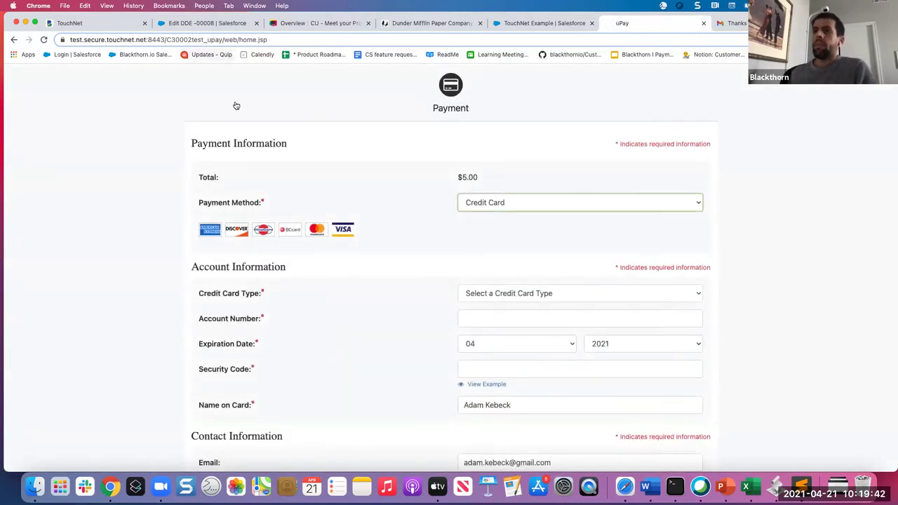
pyautogui.click(484, 294)
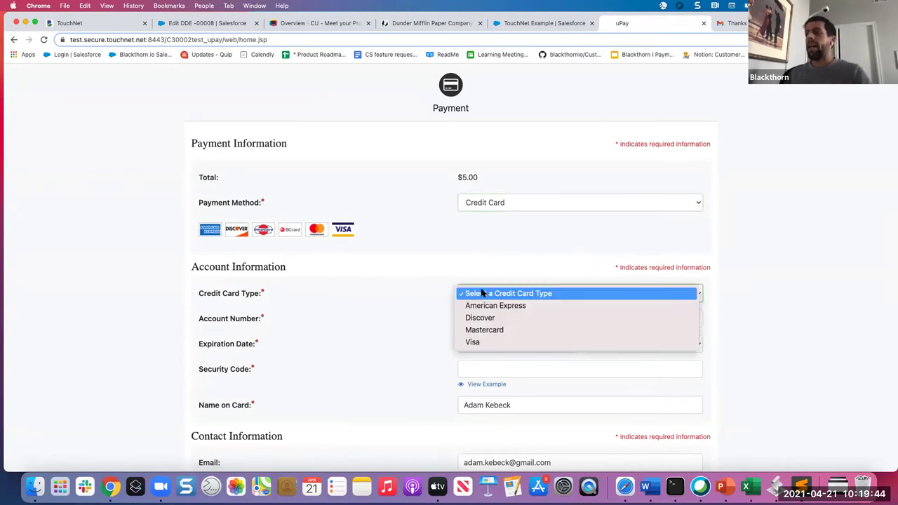
pyautogui.click(474, 341)
# Copy the Visa test card number from the TouchNet guide into Account Number.
pyautogui.click(98, 22)
pyautogui.scroll(-1, 393, 293)
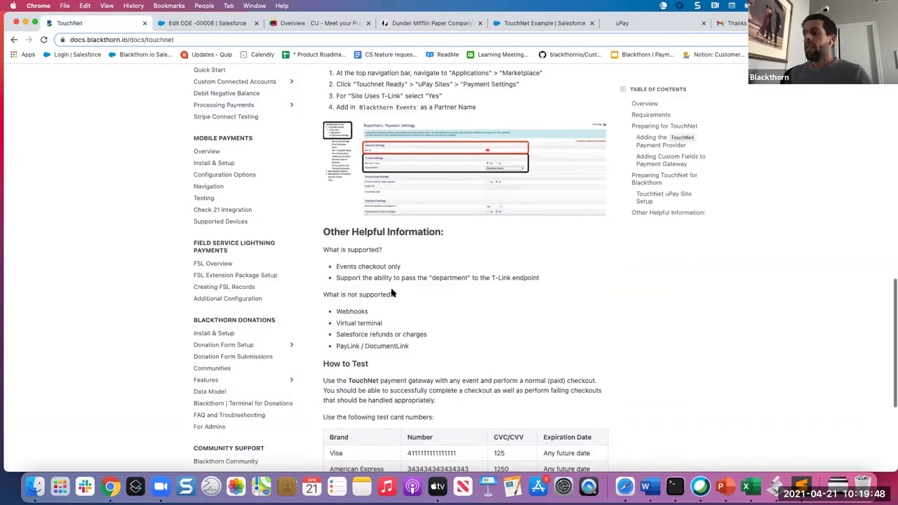
pyautogui.scroll(-5, 393, 293)
pyautogui.moveTo(466, 267); pyautogui.dragTo(404, 267)
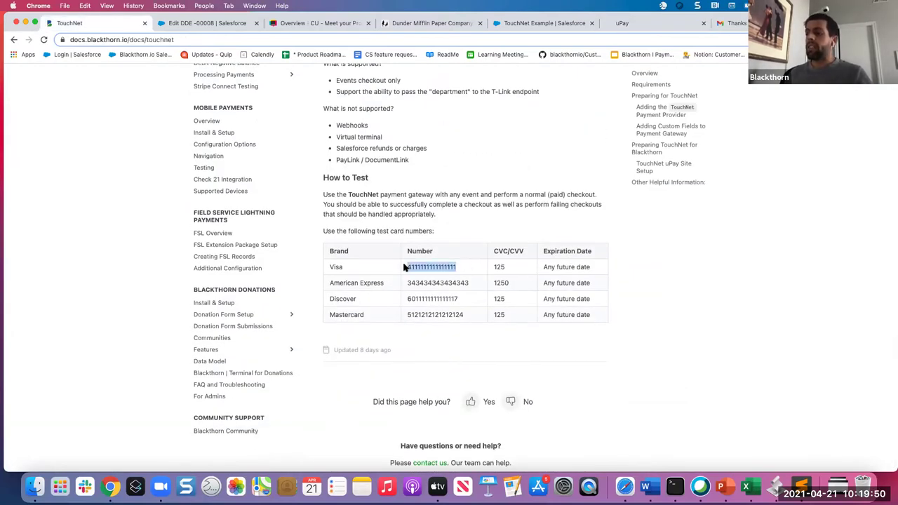
pyautogui.press('super+c')
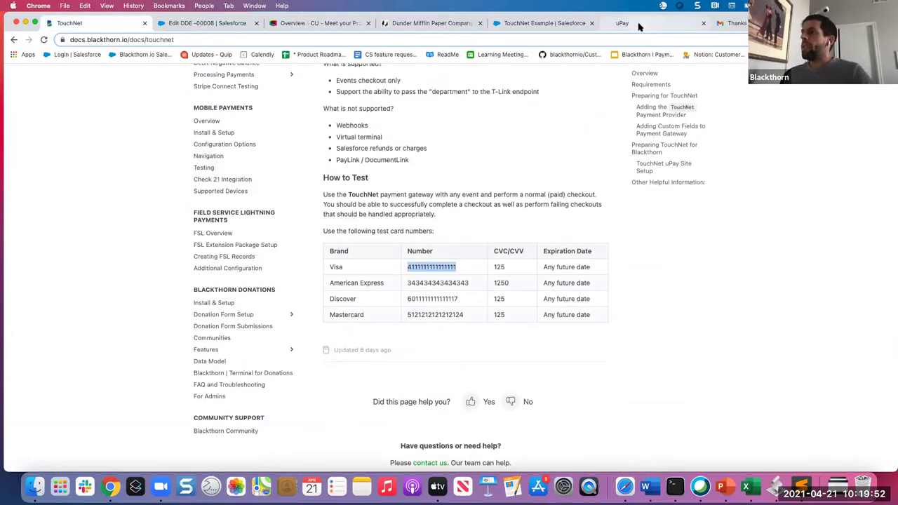
pyautogui.click(639, 26)
pyautogui.click(473, 318)
pyautogui.press('super+v')
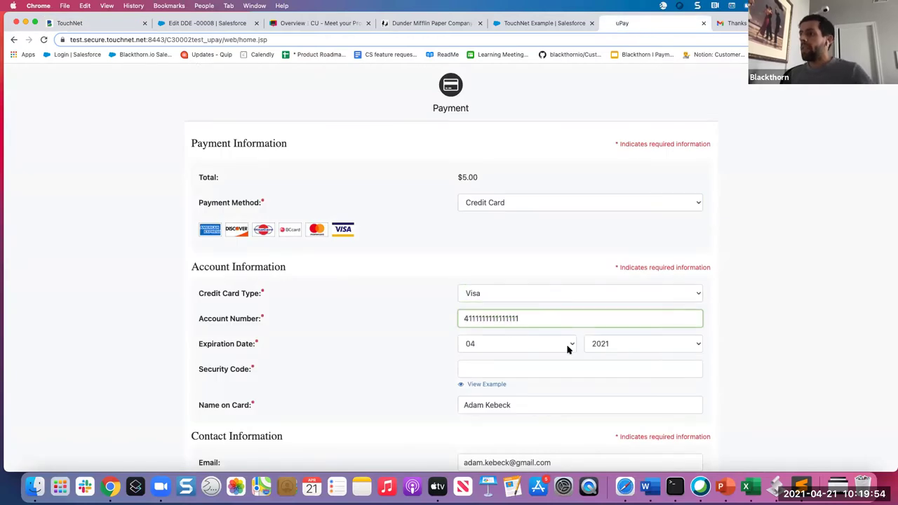
# Set expiry year 2025, enter the security code, replace the e-mail with a work address, and submit.
pyautogui.click(617, 344)
pyautogui.click(632, 392)
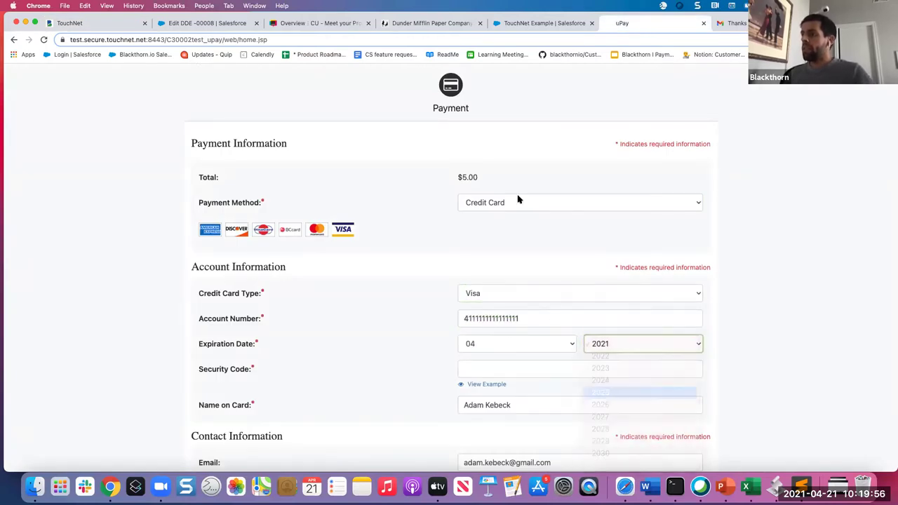
pyautogui.click(115, 24)
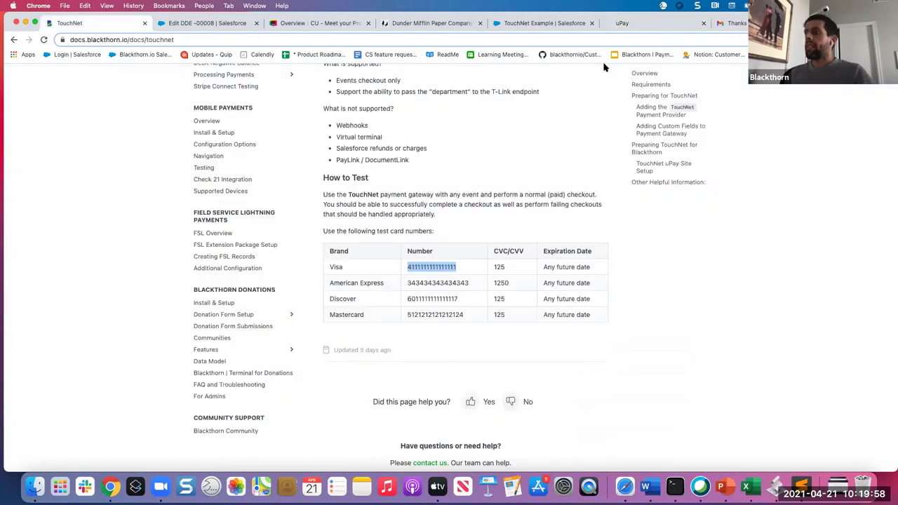
pyautogui.click(631, 23)
pyautogui.click(462, 361)
pyautogui.write('125')
pyautogui.scroll(-3, 708, 365)
pyautogui.moveTo(583, 370); pyautogui.dragTo(429, 363)
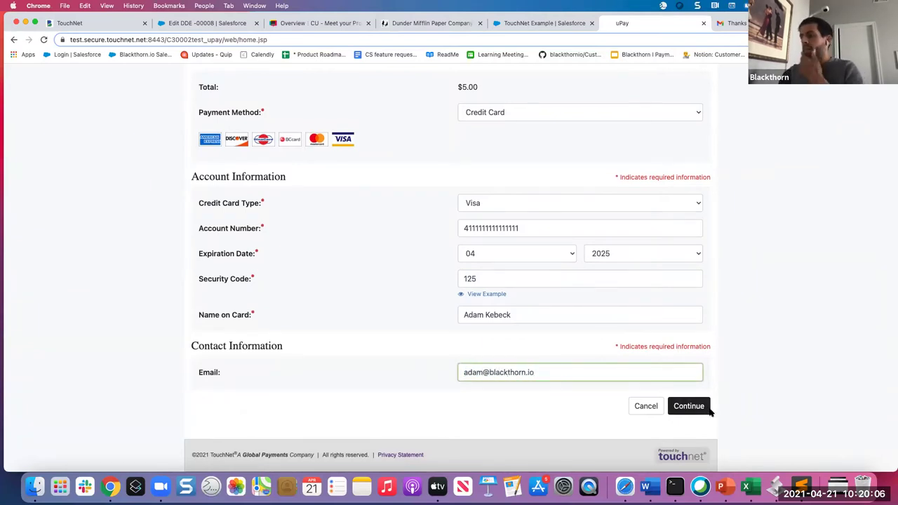
pyautogui.click(693, 414)
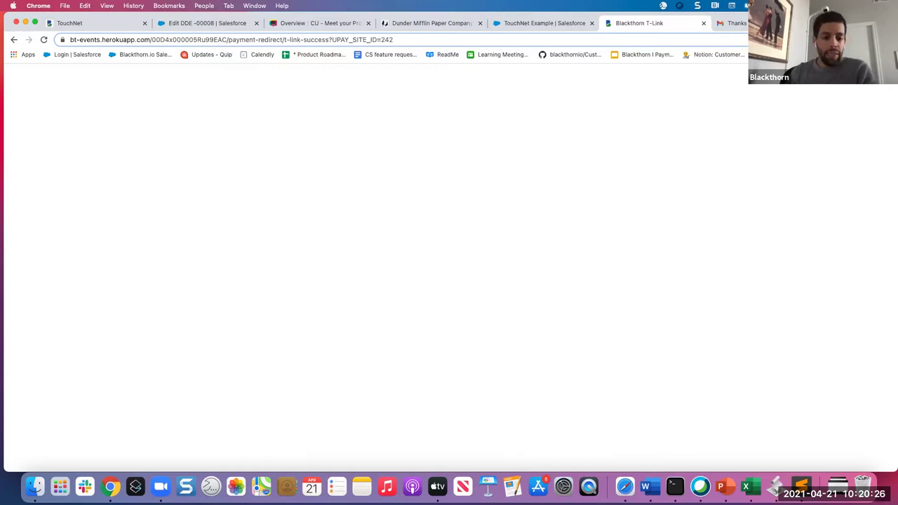
# Close Calendar and search the Superhuman mailbox for 'touchnet'.
pyautogui.click(311, 487)
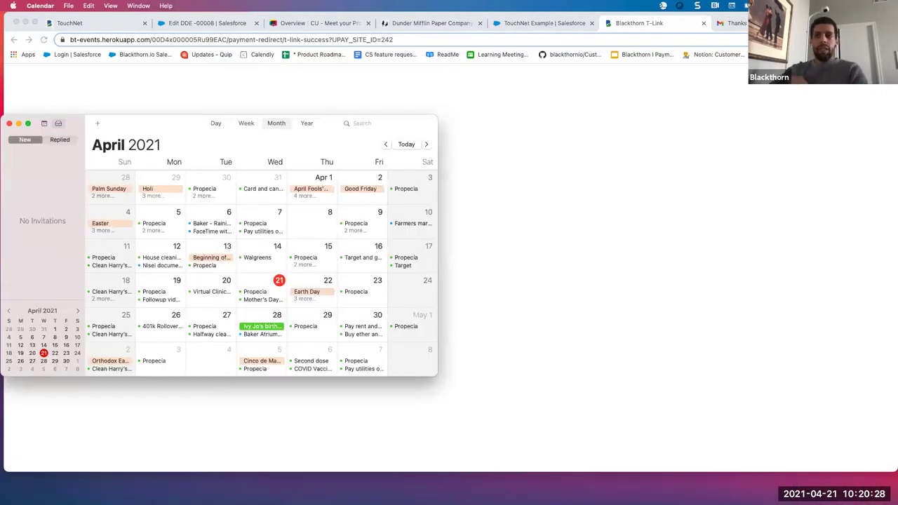
pyautogui.click(10, 124)
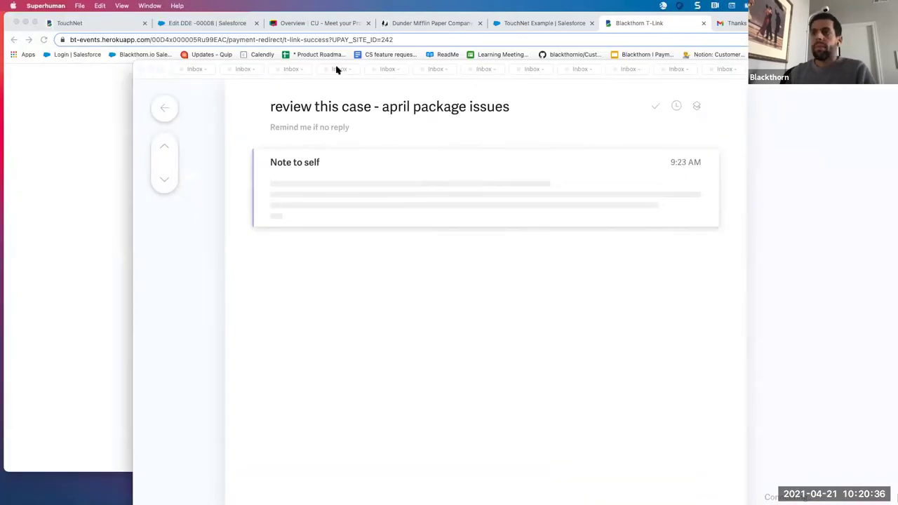
pyautogui.press('Escape')
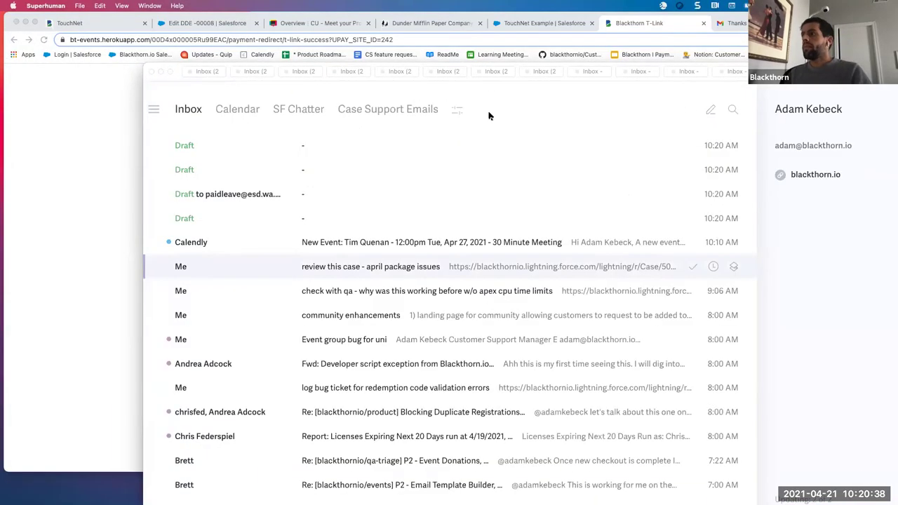
pyautogui.press('/')
pyautogui.write('touchnet')
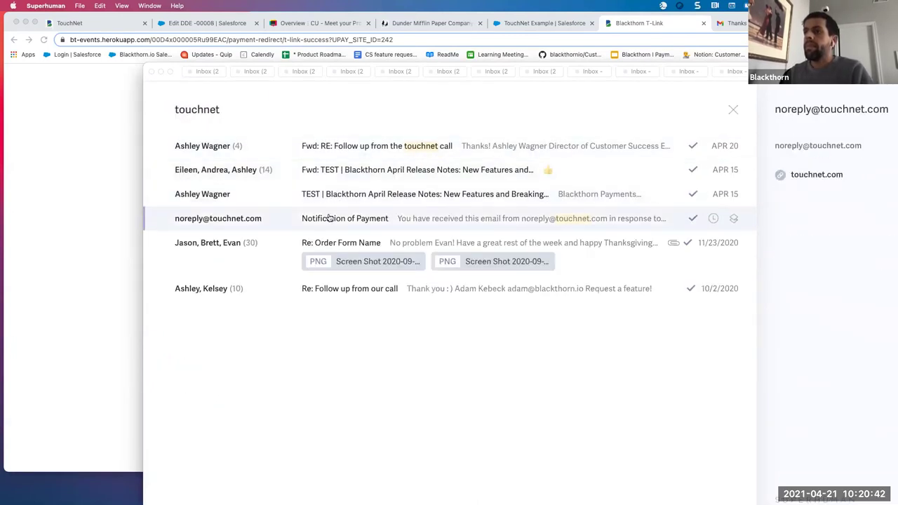
# Read the TouchNet Notification of Payment e-mail, then close Superhuman back to the TouchNet guide.
pyautogui.click(328, 217)
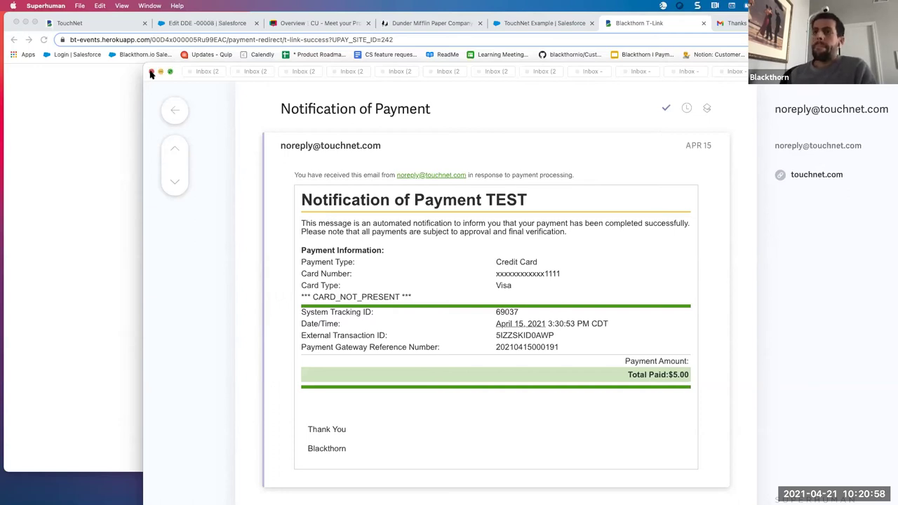
pyautogui.click(151, 73)
pyautogui.click(106, 24)
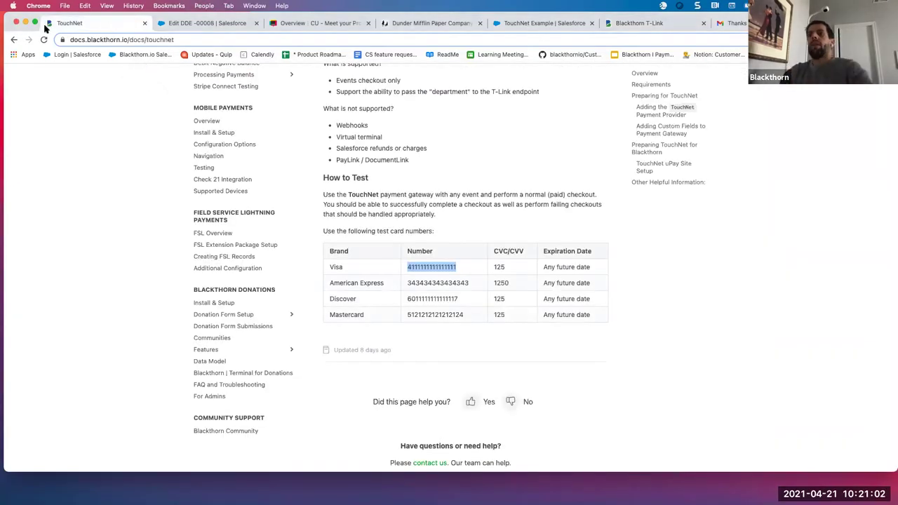
# Go back to the April 2021 release notes, reload, and scroll to the Publish/Update enhancements.
pyautogui.click(14, 39)
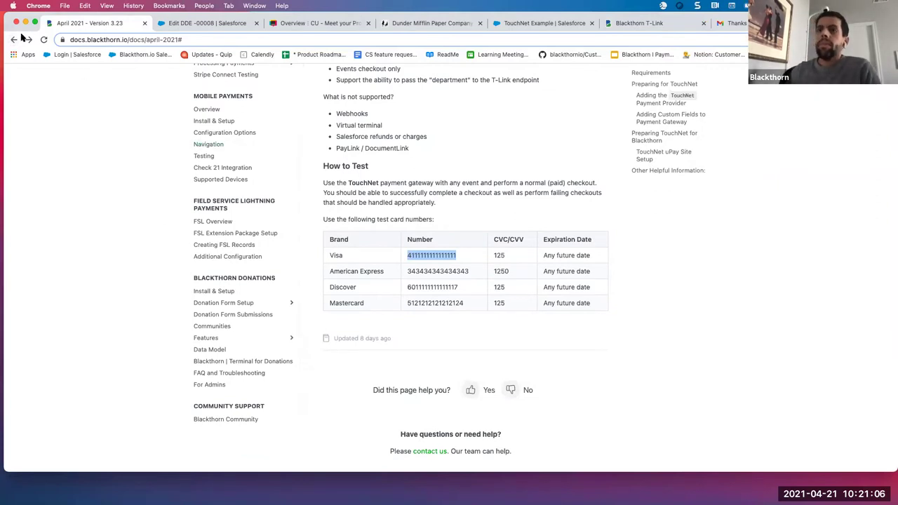
pyautogui.click(43, 40)
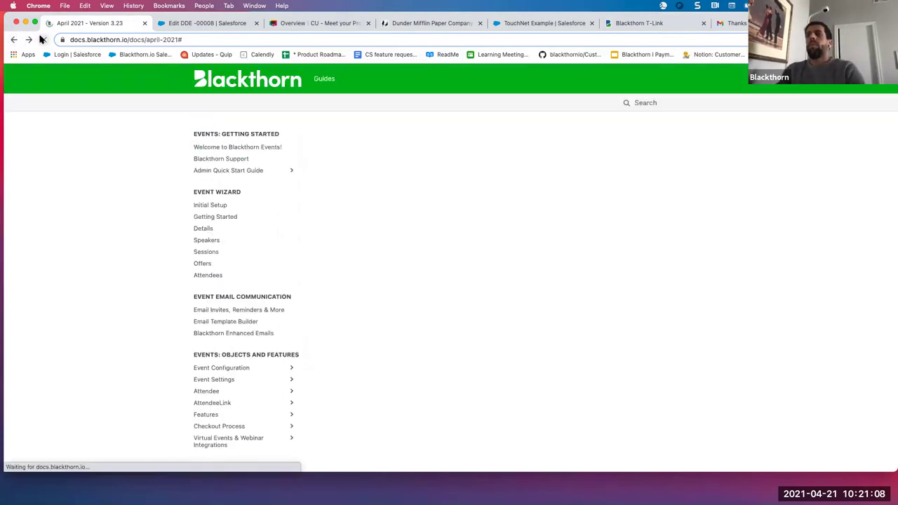
pyautogui.scroll(-3, 499, 318)
pyautogui.scroll(-3, 499, 318)
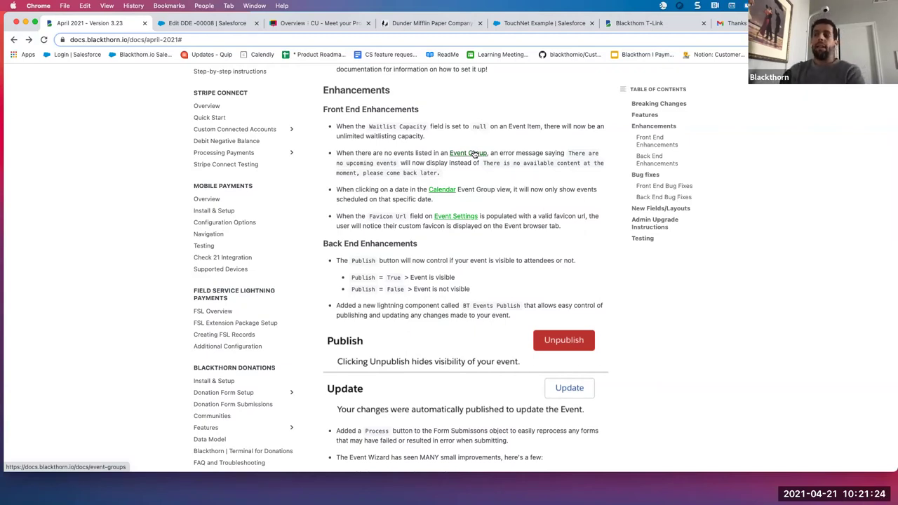
# Tick Waitlist Enabled on the Adam's Conference event record.
pyautogui.click(189, 23)
pyautogui.click(235, 96)
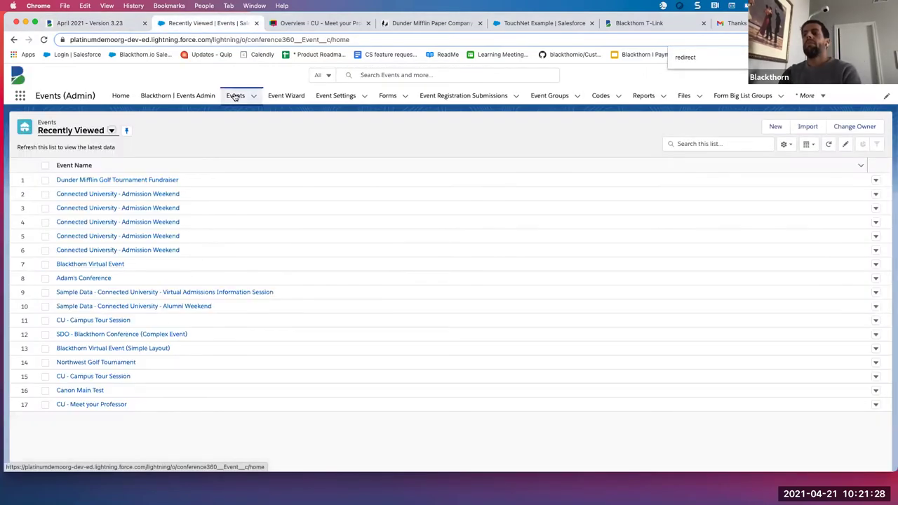
pyautogui.click(89, 278)
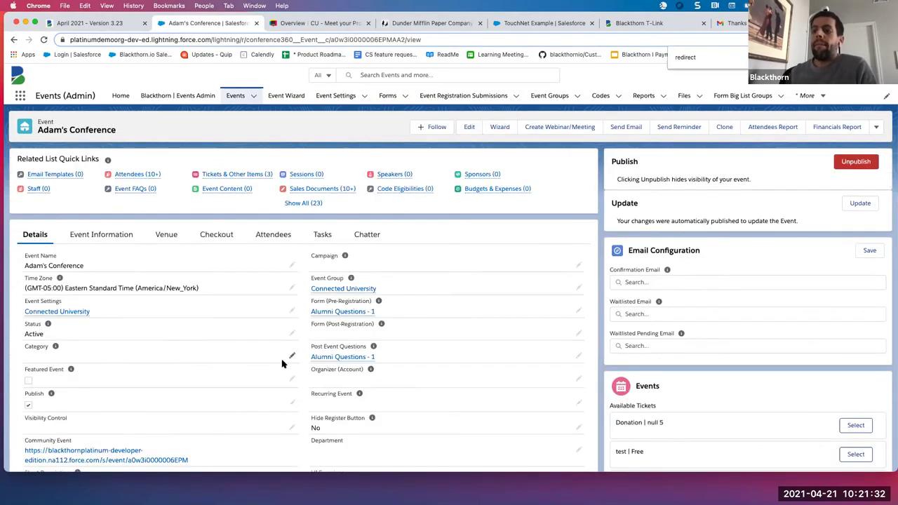
pyautogui.scroll(-3, 282, 363)
pyautogui.scroll(-10, 282, 363)
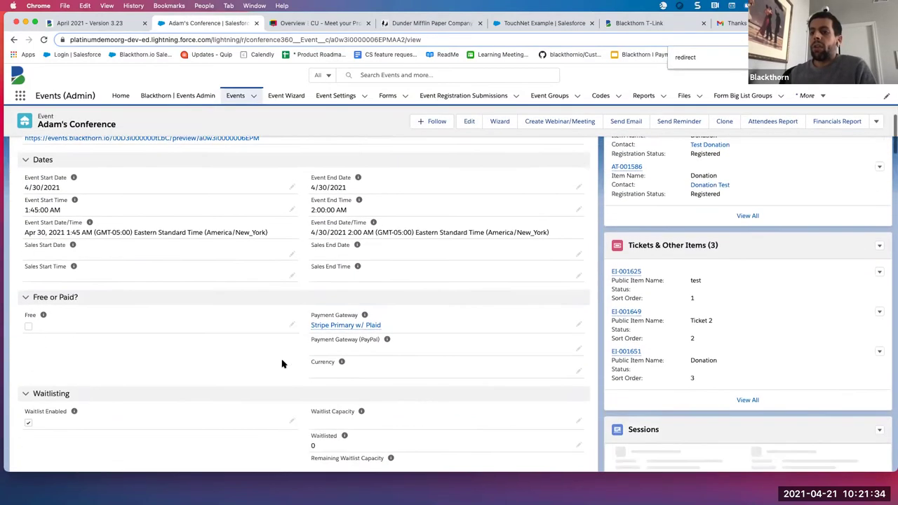
pyautogui.scroll(-1, 282, 364)
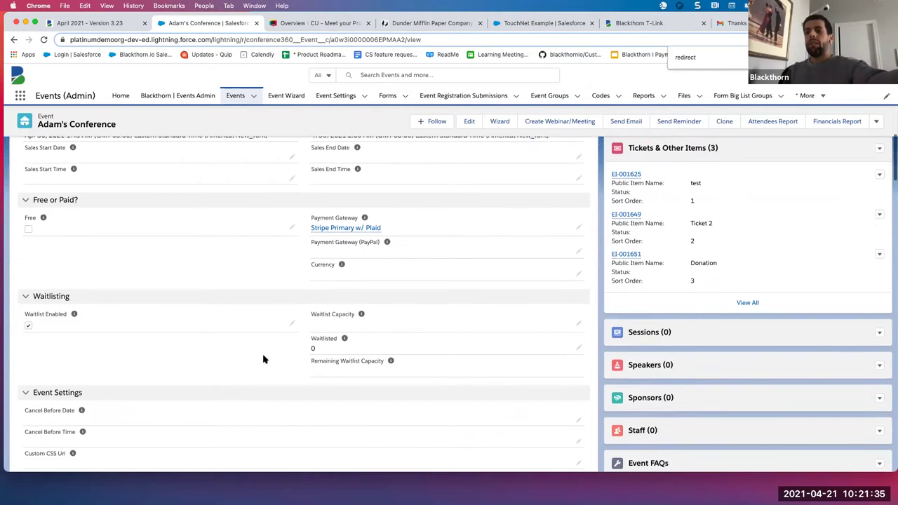
pyautogui.click(28, 327)
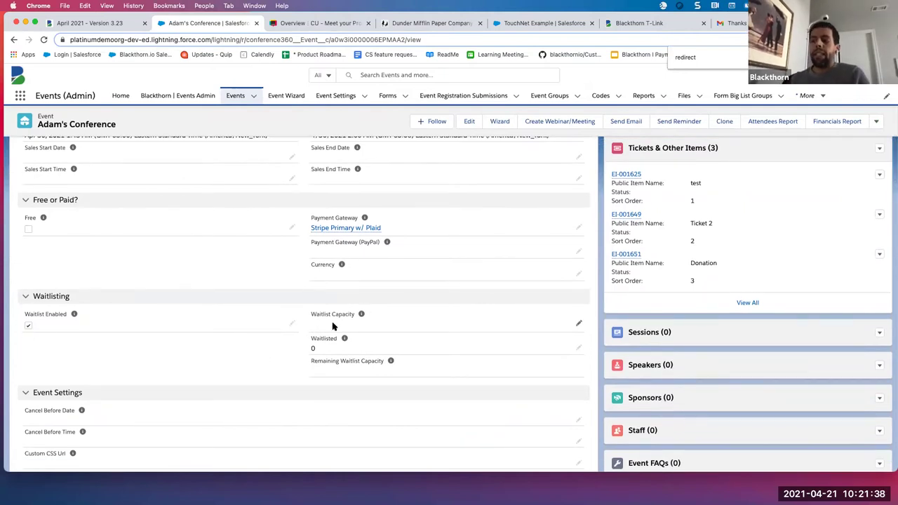
# Check the event's preview page offers Join Waitlist, then close both preview tabs.
pyautogui.scroll(15, 333, 327)
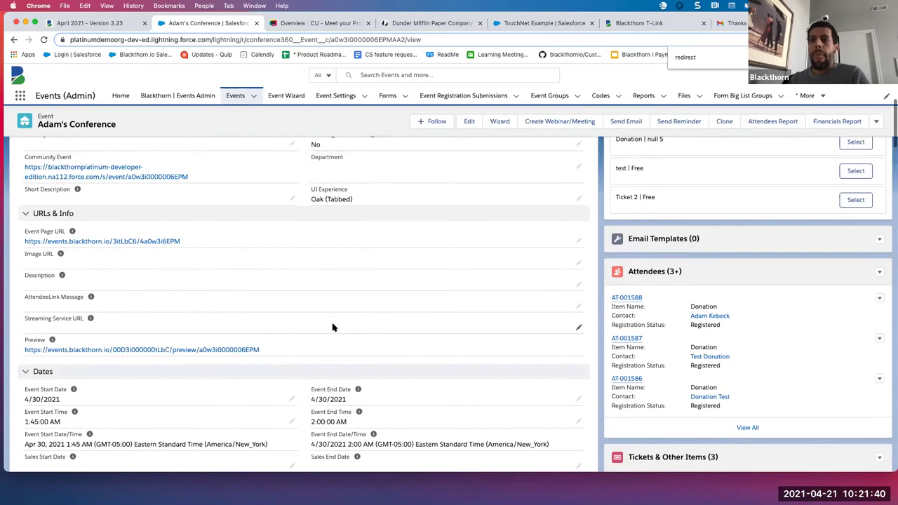
pyautogui.scroll(-15, 334, 327)
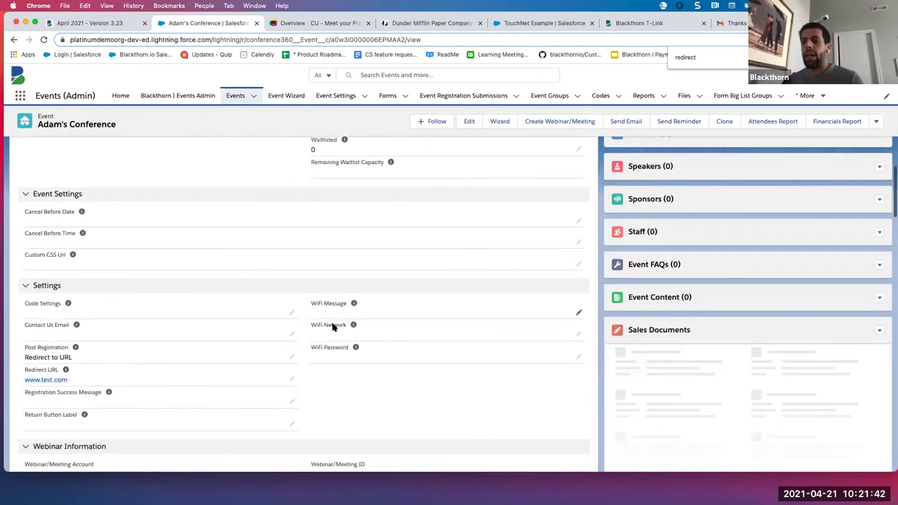
pyautogui.scroll(-4, 334, 327)
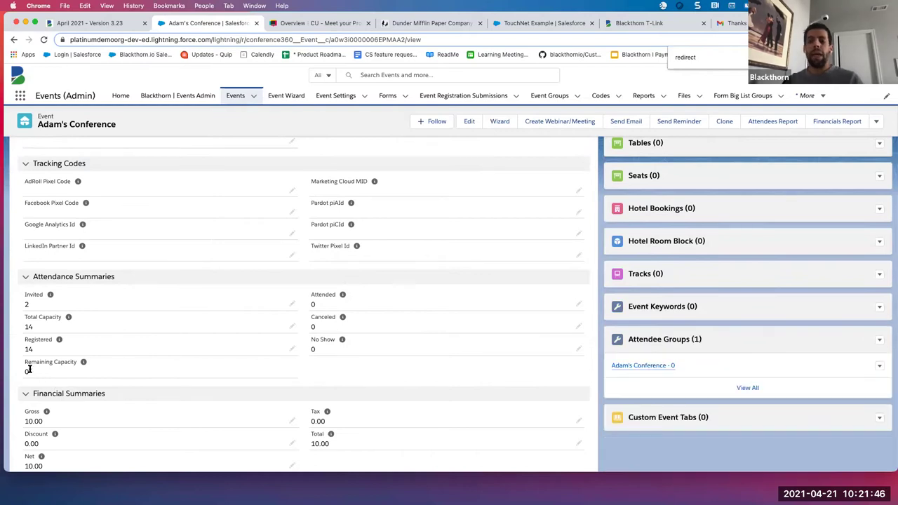
pyautogui.scroll(1, 177, 345)
pyautogui.scroll(15, 177, 345)
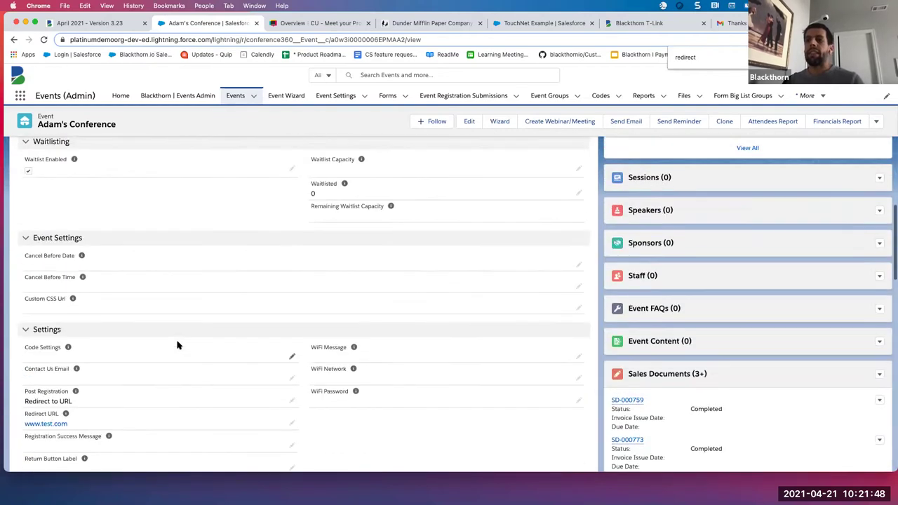
pyautogui.scroll(1, 177, 342)
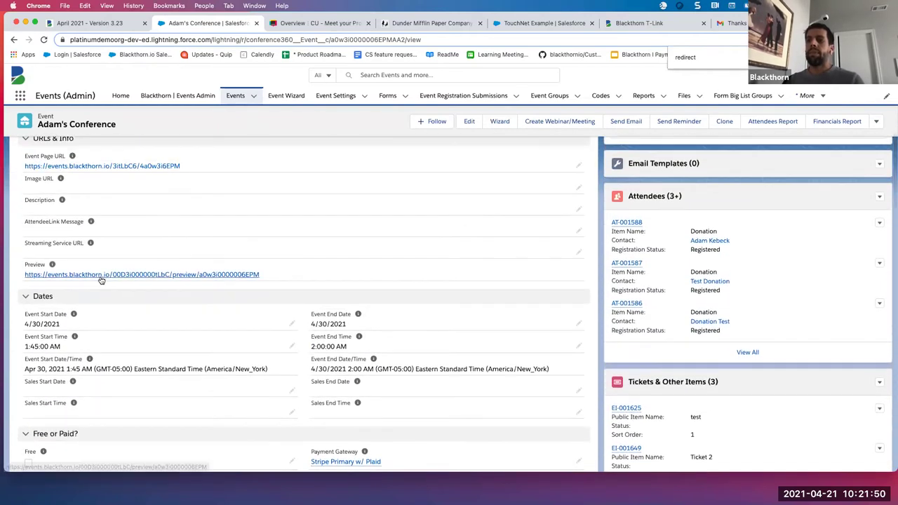
pyautogui.keyDown('super'); pyautogui.click(102, 275); pyautogui.keyUp('super')
pyautogui.click(286, 24)
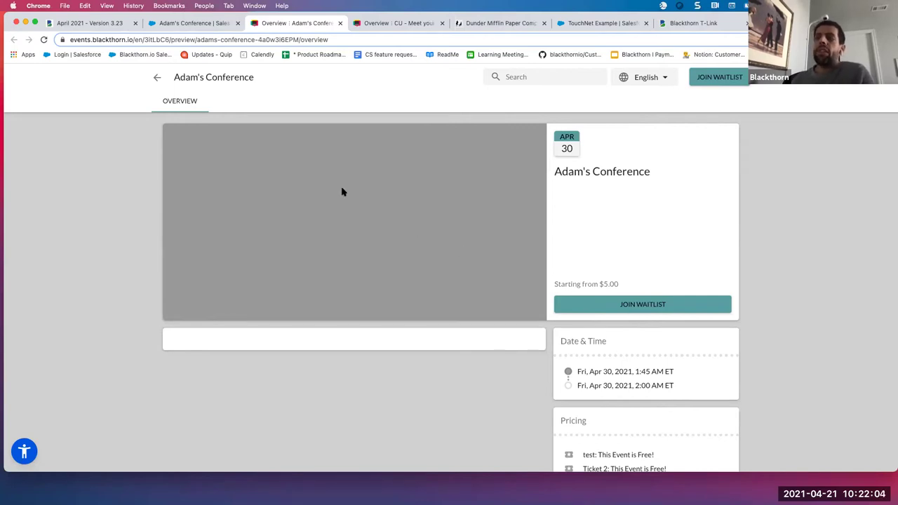
pyautogui.click(341, 23)
pyautogui.click(340, 23)
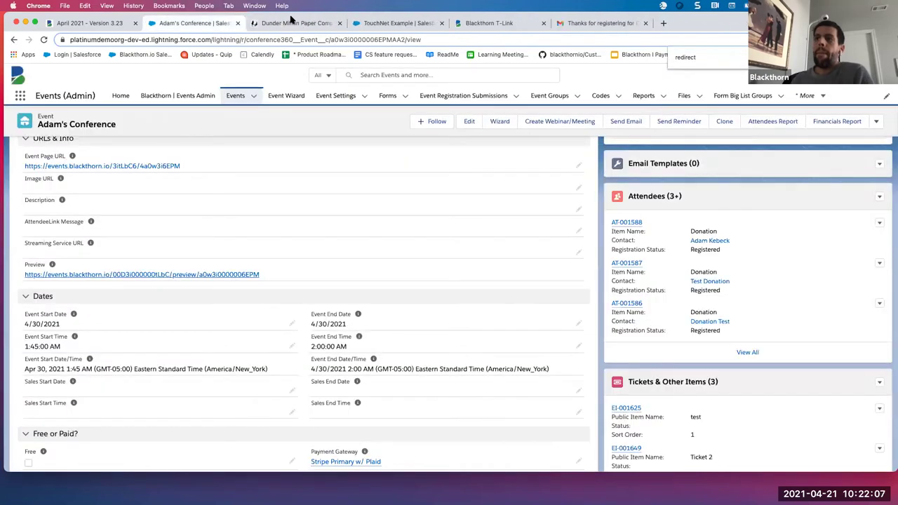
pyautogui.click(99, 25)
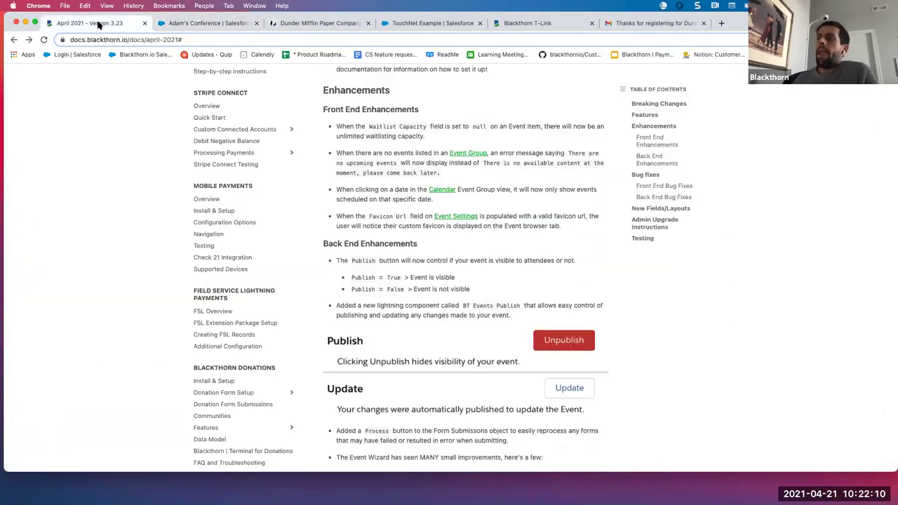
pyautogui.scroll(-1, 439, 174)
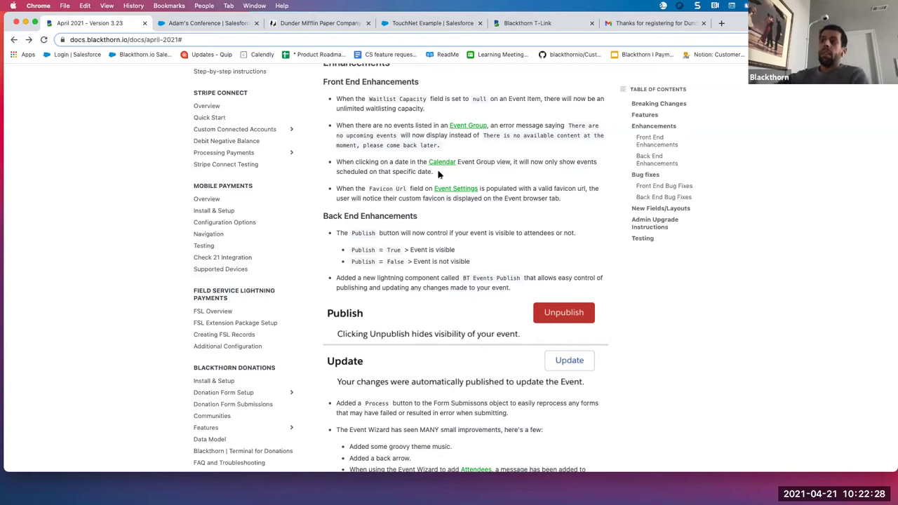
pyautogui.click(206, 23)
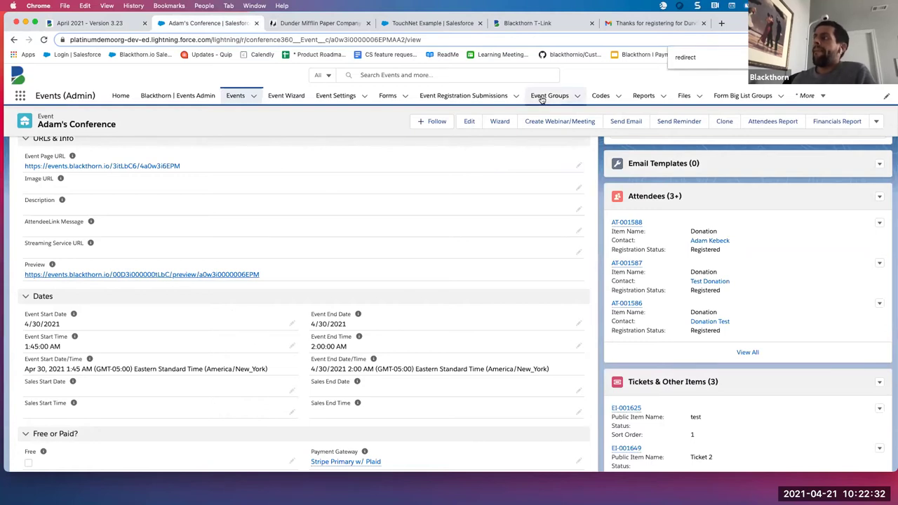
# Open Default Event Group from the Recently Viewed Event Groups list.
pyautogui.click(542, 98)
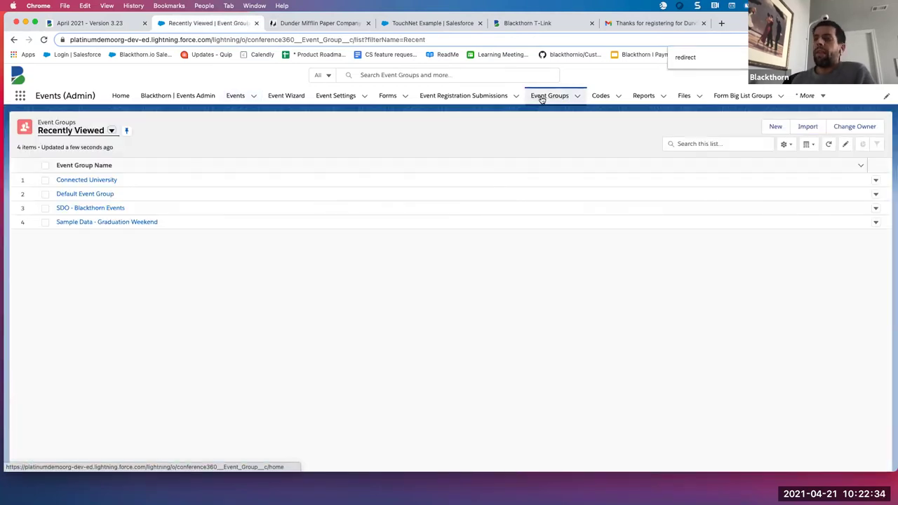
pyautogui.click(92, 194)
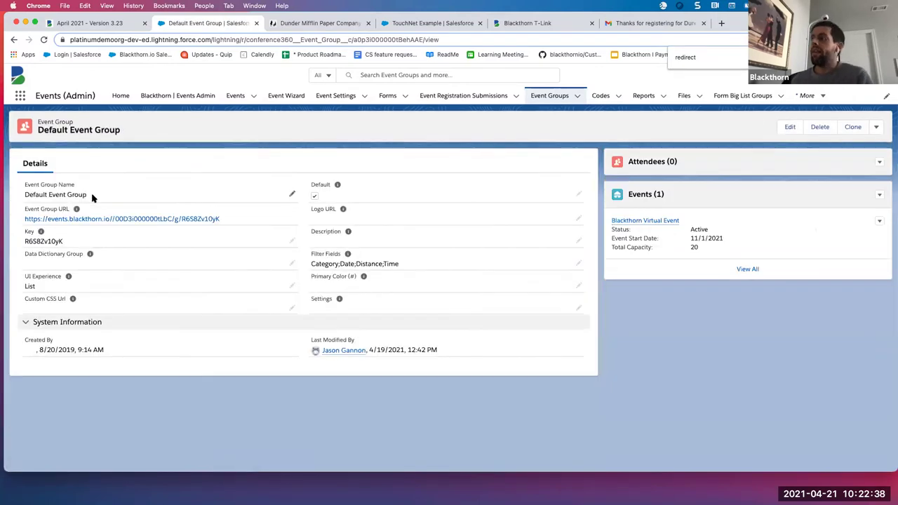
# Open the Default Event Group's public page, highlight 'There are no upcoming events', and close it.
pyautogui.keyDown('super'); pyautogui.click(136, 220); pyautogui.keyUp('super')
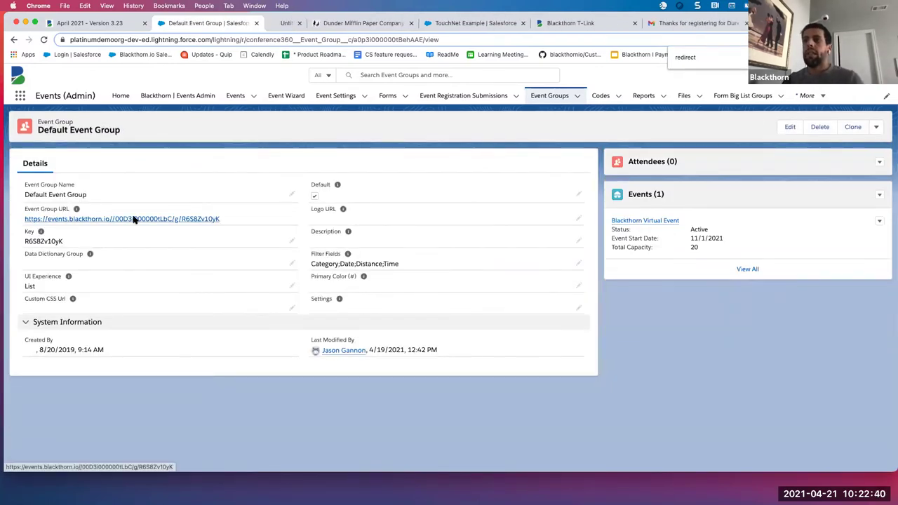
pyautogui.click(303, 23)
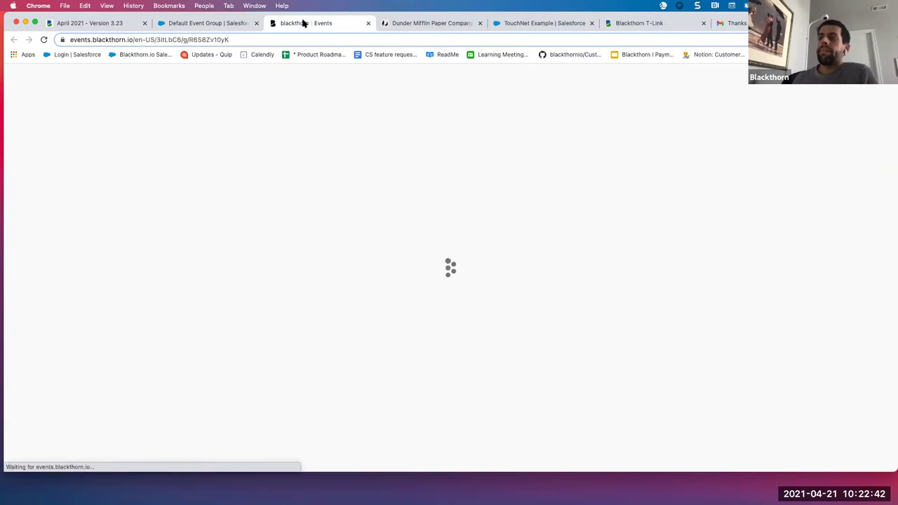
pyautogui.moveTo(504, 173); pyautogui.dragTo(405, 171)
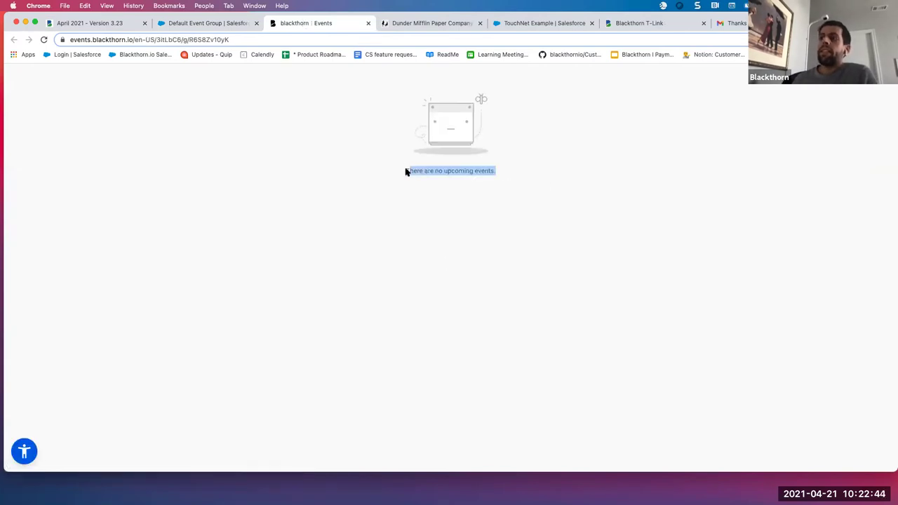
pyautogui.click(481, 242)
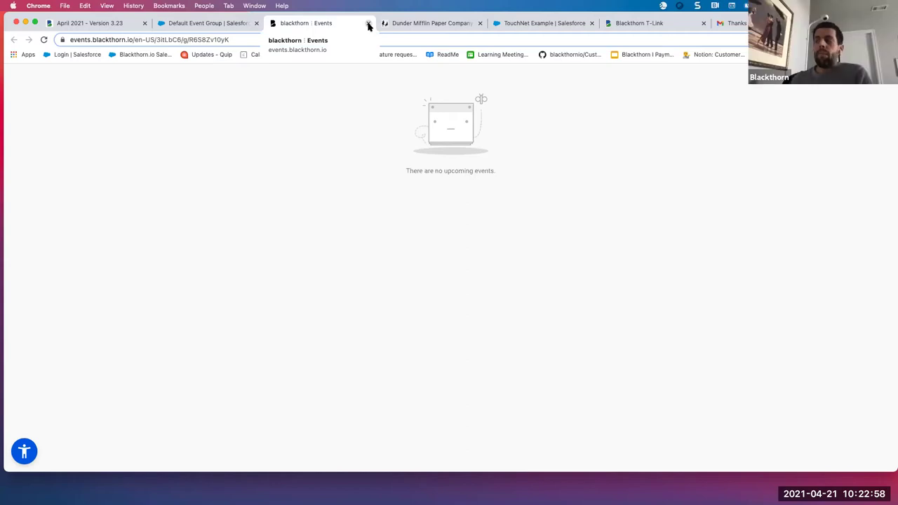
pyautogui.click(369, 23)
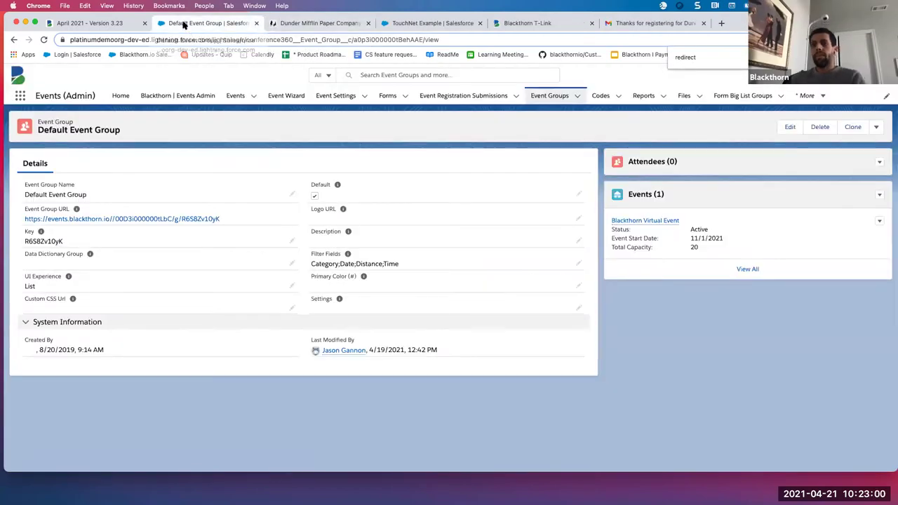
# Scroll the April 2021 enhancement notes, then go back to Salesforce's Recently Viewed Event Groups list.
pyautogui.click(76, 23)
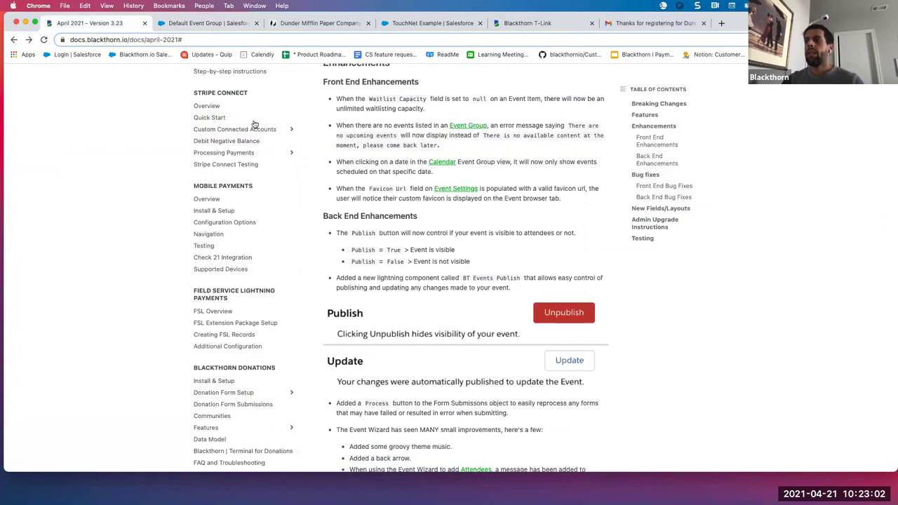
pyautogui.scroll(-2, 493, 138)
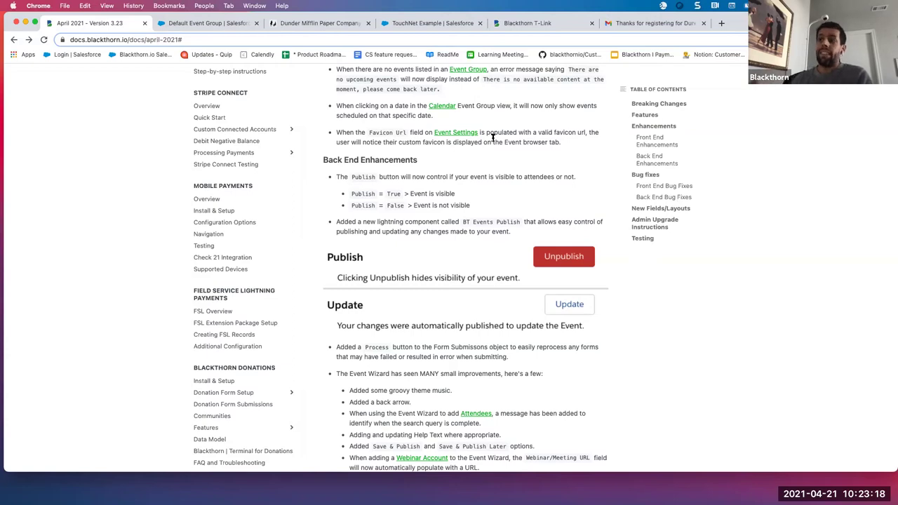
pyautogui.click(196, 23)
pyautogui.click(15, 40)
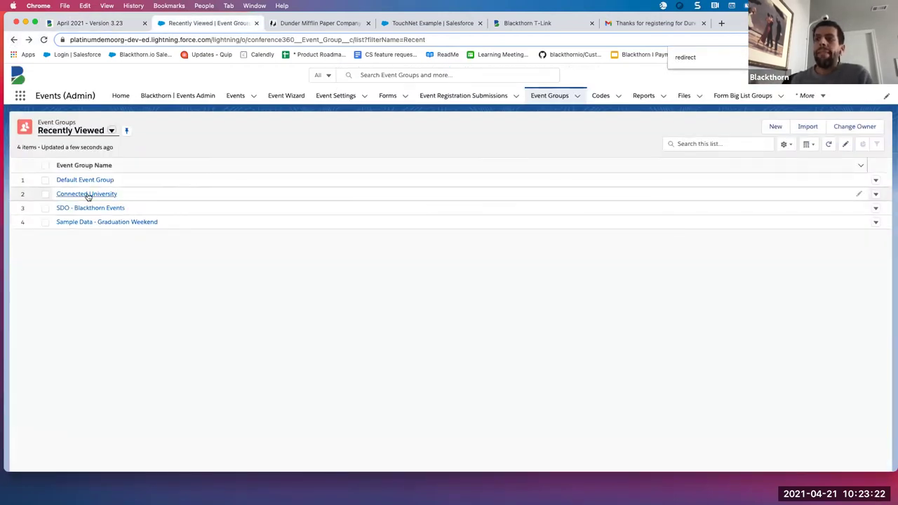
# Save Connected University's UI Experience as Calendar and open its public Event Group URL.
pyautogui.click(87, 194)
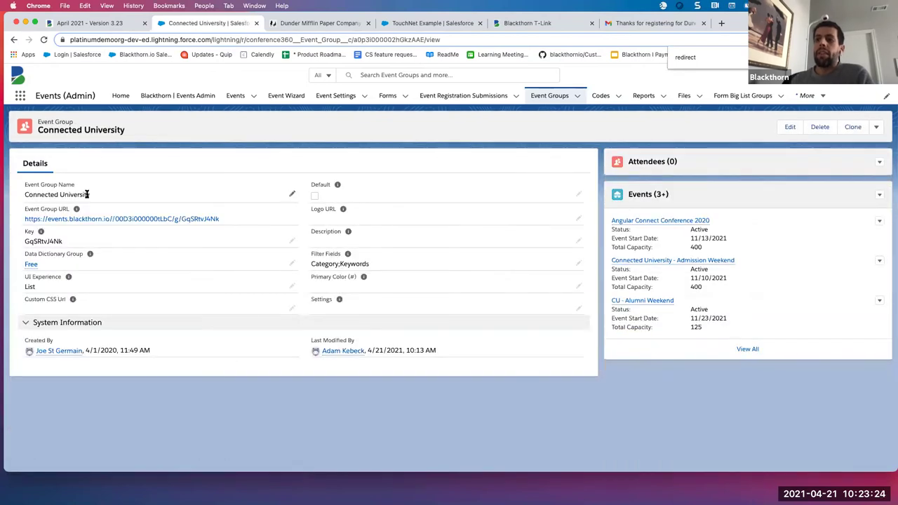
pyautogui.click(294, 289)
pyautogui.click(69, 293)
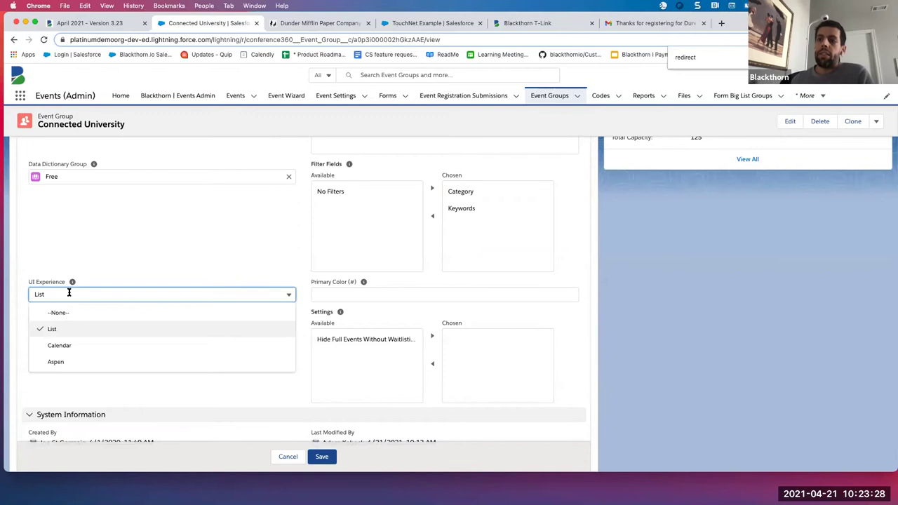
pyautogui.click(60, 346)
pyautogui.click(323, 457)
pyautogui.keyDown('super'); pyautogui.click(140, 220); pyautogui.keyUp('super')
pyautogui.click(311, 25)
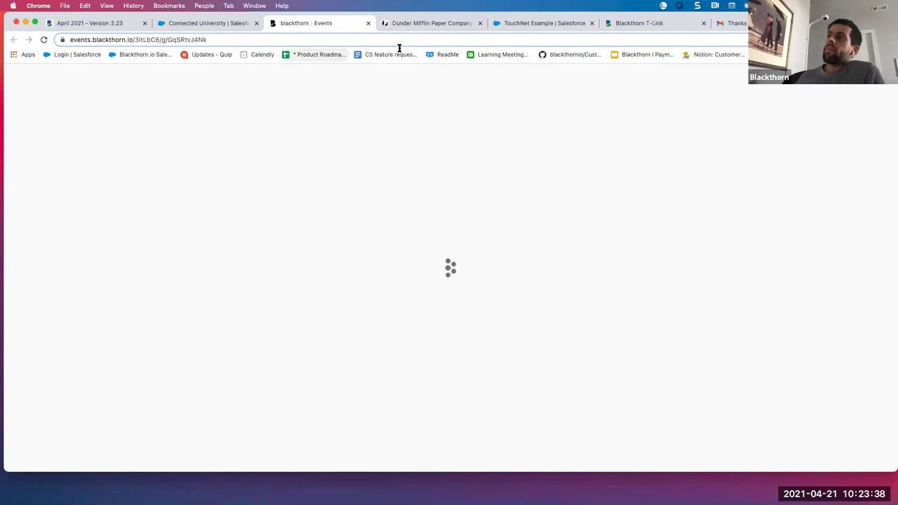
# Close the Dunder Mifflin, TouchNet, Blackthorn T-Link and registration e-mail tabs.
pyautogui.click(480, 25)
pyautogui.click(480, 24)
pyautogui.click(480, 24)
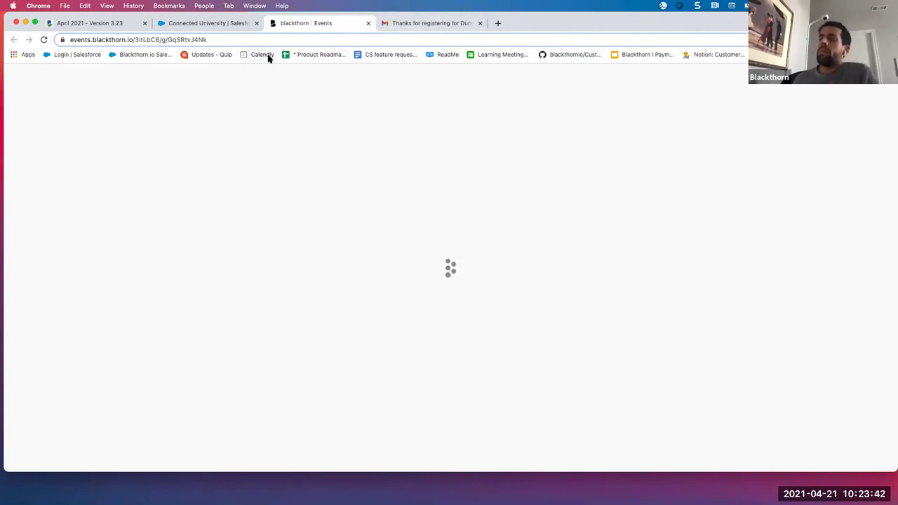
pyautogui.click(480, 24)
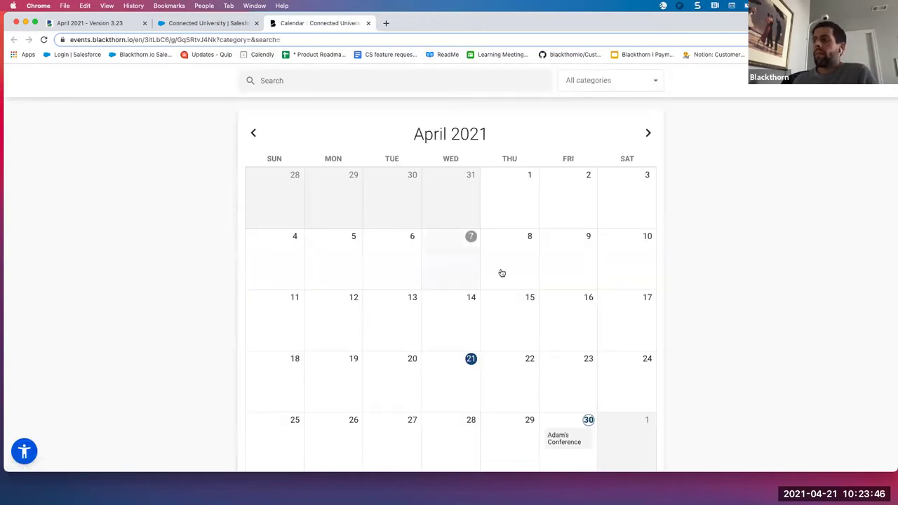
# Page the Connected University calendar forward to November 2021.
pyautogui.scroll(-1, 543, 297)
pyautogui.click(645, 116)
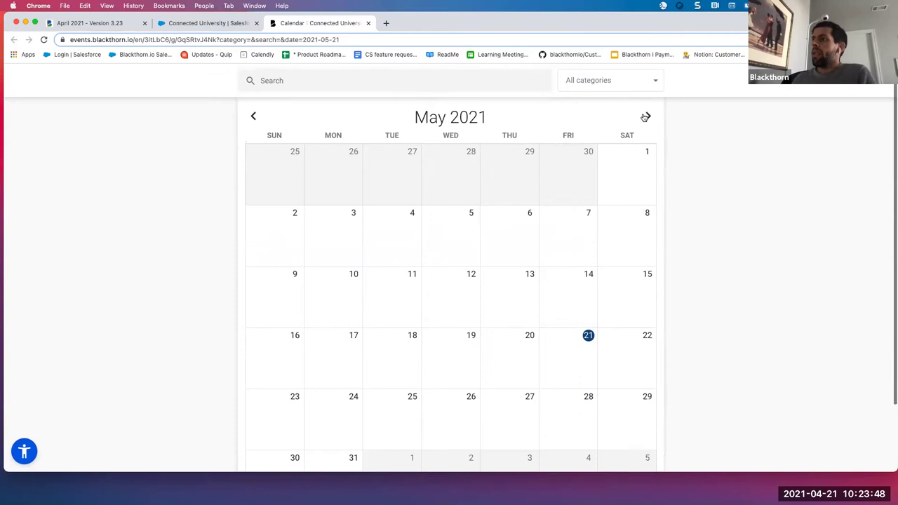
pyautogui.click(644, 115)
pyautogui.click(645, 116)
pyautogui.click(647, 118)
pyautogui.click(647, 118)
pyautogui.click(646, 118)
pyautogui.click(647, 118)
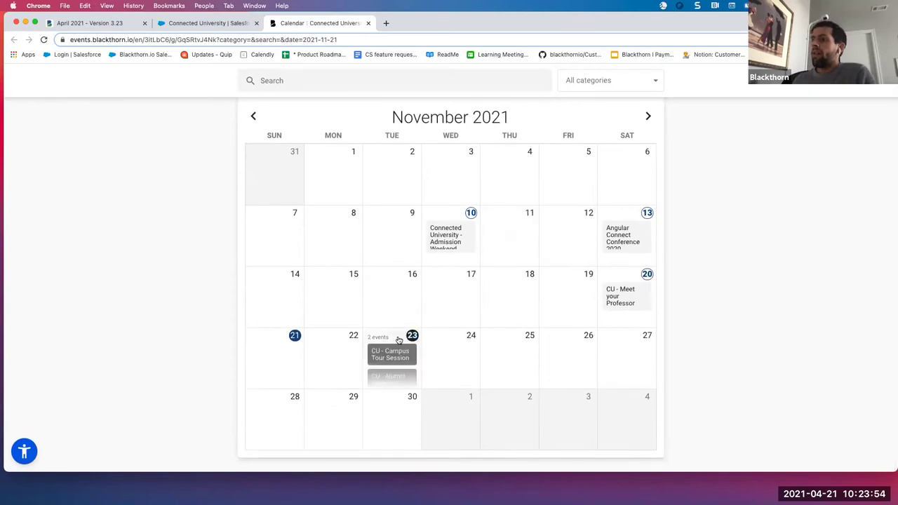
# View the events on November 23, 20 and 10, then return to the Salesforce record.
pyautogui.click(381, 351)
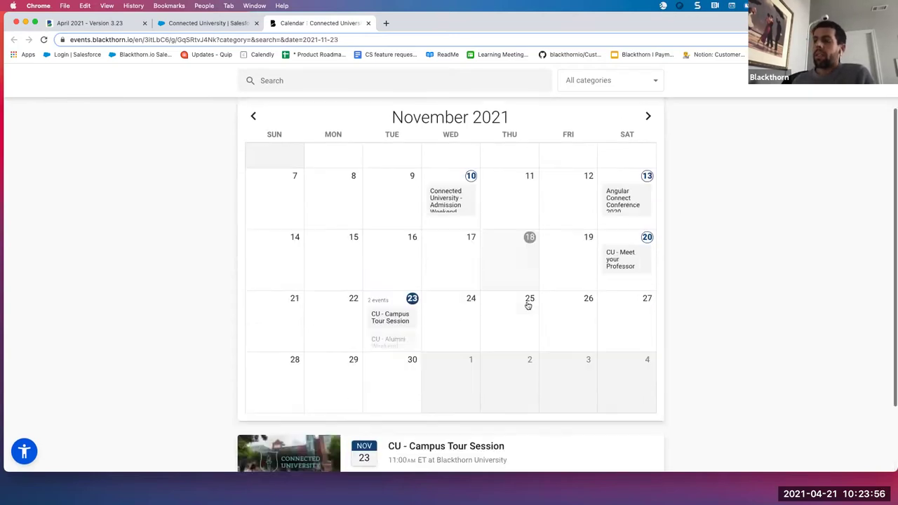
pyautogui.scroll(-4, 528, 301)
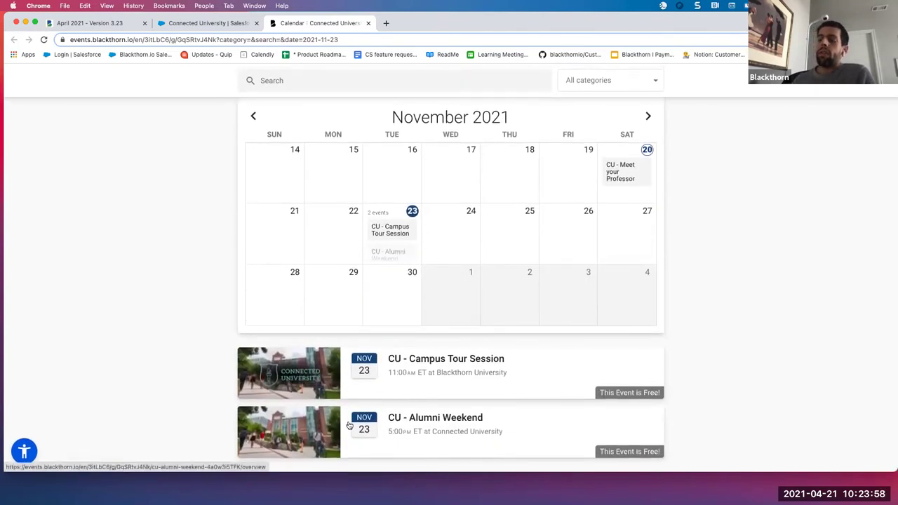
pyautogui.scroll(2, 497, 316)
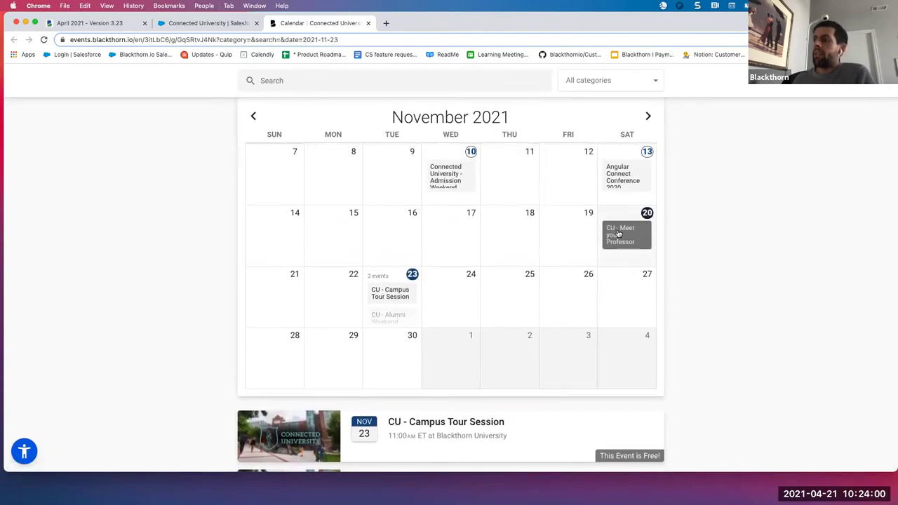
pyautogui.click(617, 235)
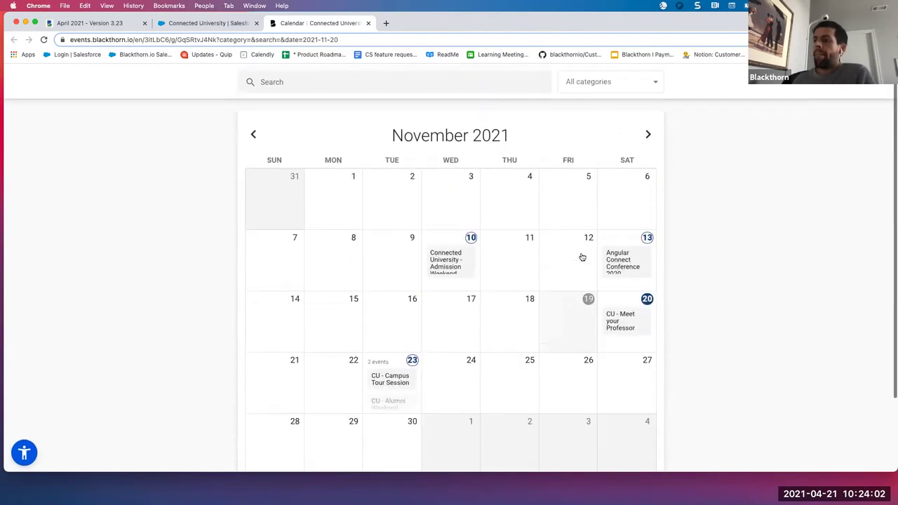
pyautogui.click(463, 247)
pyautogui.scroll(-3, 527, 269)
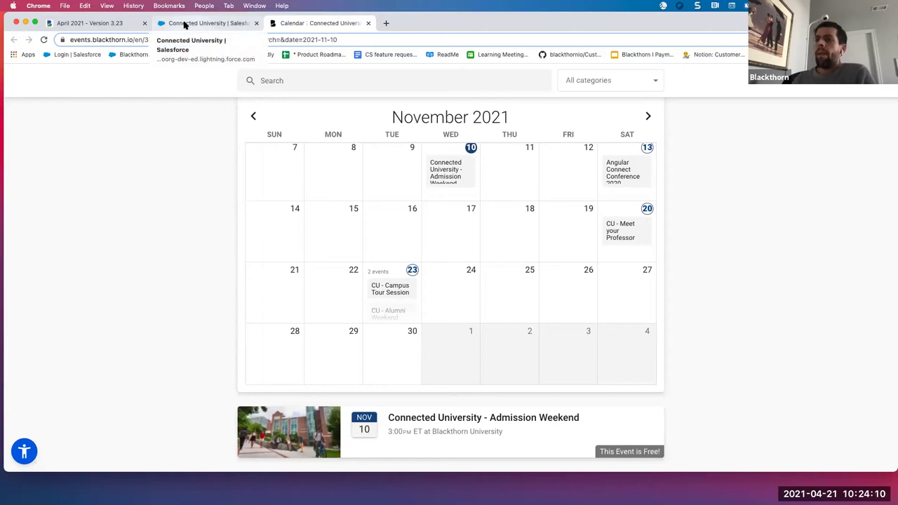
pyautogui.click(185, 24)
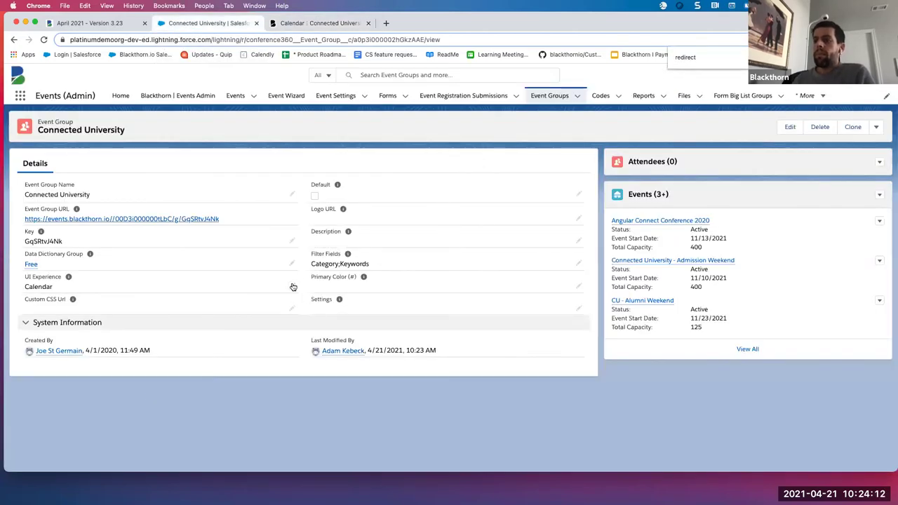
# Change Connected University's UI Experience to Aspen and save.
pyautogui.click(293, 286)
pyautogui.click(110, 292)
pyautogui.click(67, 360)
pyautogui.click(322, 457)
# Return to the April 2021 release notes at the Publish and Update back-end enhancements.
pyautogui.click(103, 24)
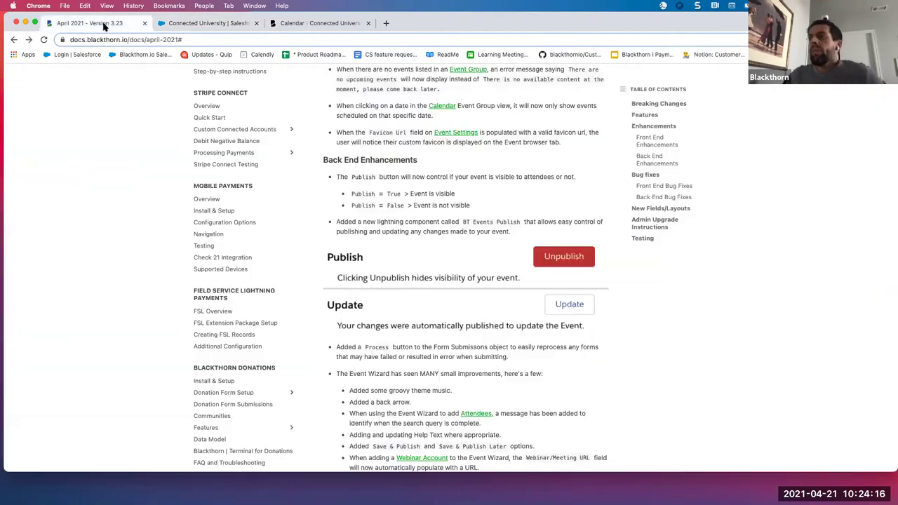
pyautogui.scroll(-1, 497, 274)
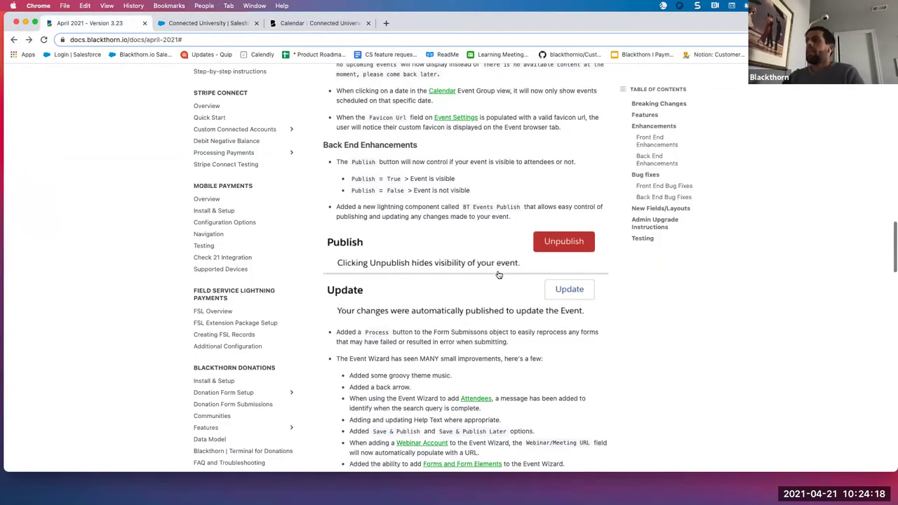
pyautogui.scroll(-1, 499, 276)
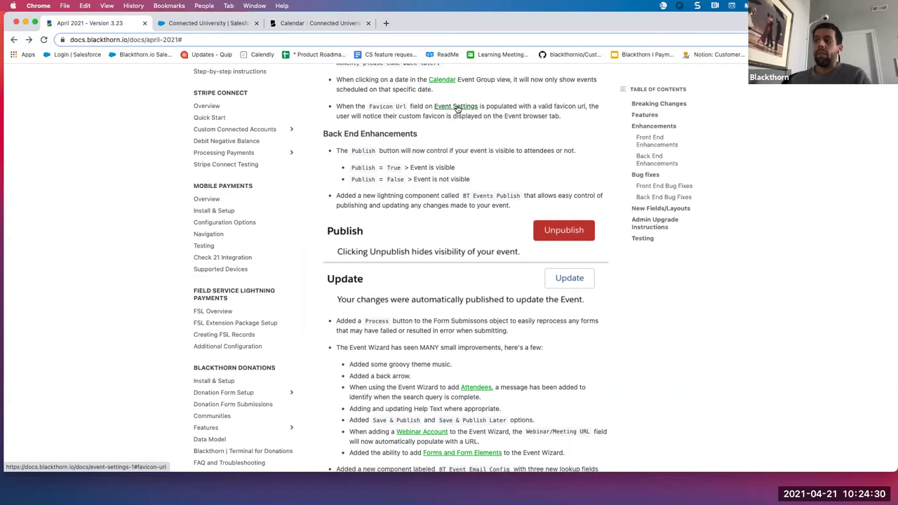
# Read the Favicon Url entry in the Event Settings guide, then return to the Connected University record.
pyautogui.click(455, 110)
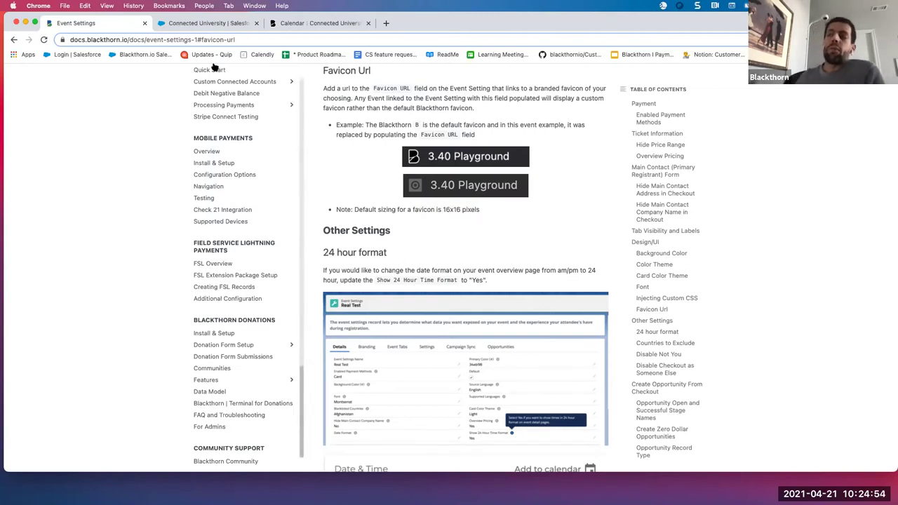
pyautogui.click(13, 40)
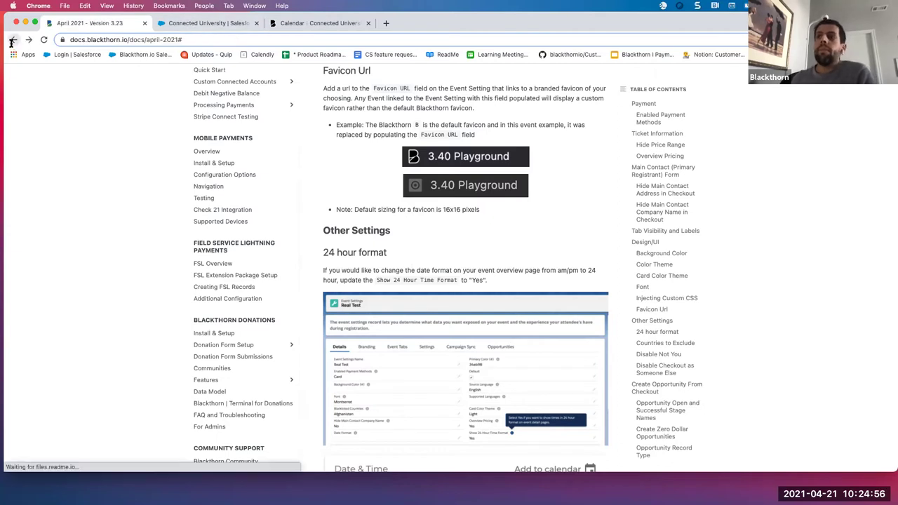
pyautogui.click(174, 23)
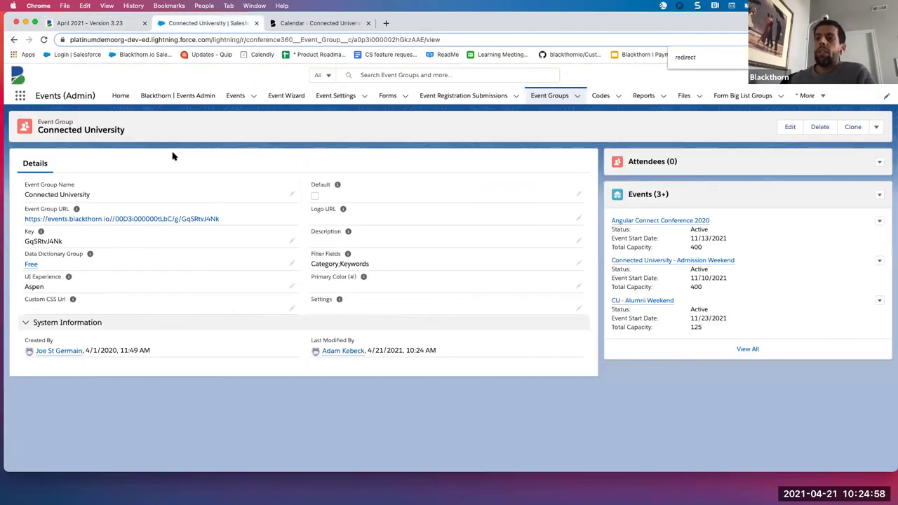
# Find the Favicon Url field in the Connected University event settings and open its favicon image.
pyautogui.click(235, 97)
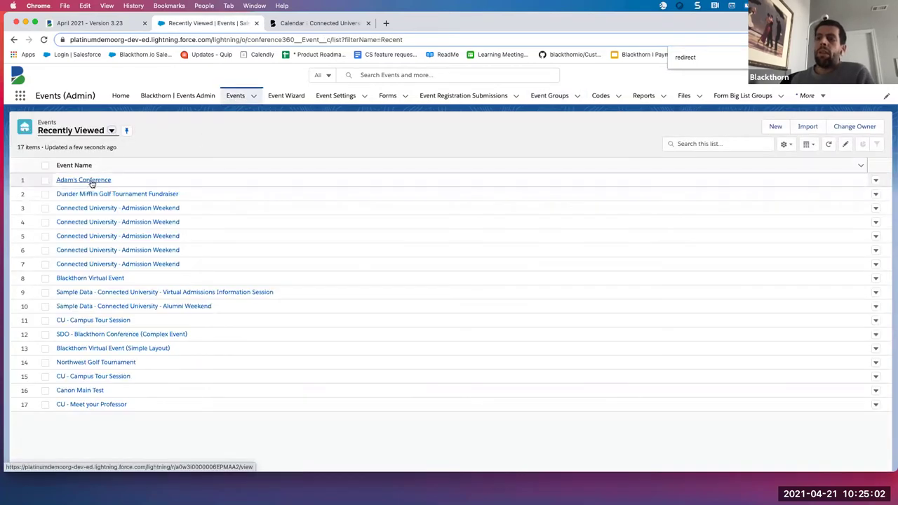
pyautogui.click(81, 181)
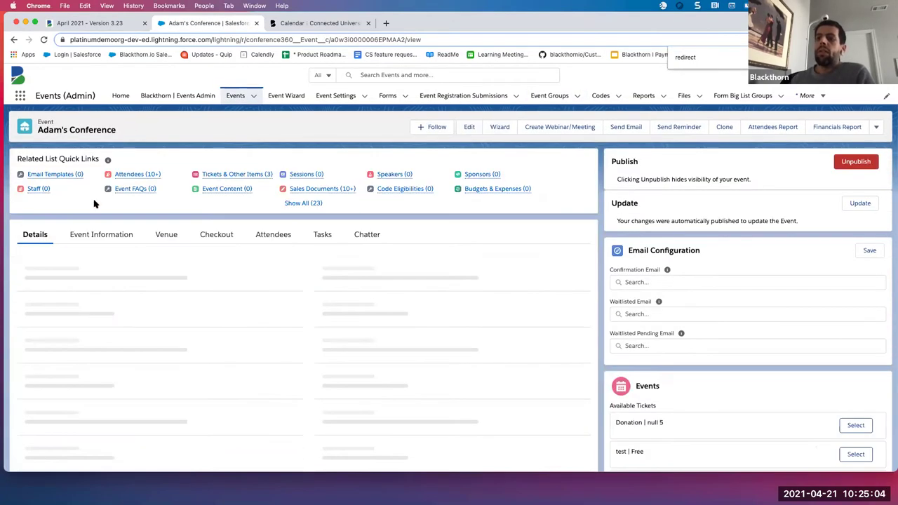
pyautogui.click(69, 313)
pyautogui.hotkey('ctrl', 'f')
pyautogui.write('favic')
pyautogui.scroll(-2, 190, 284)
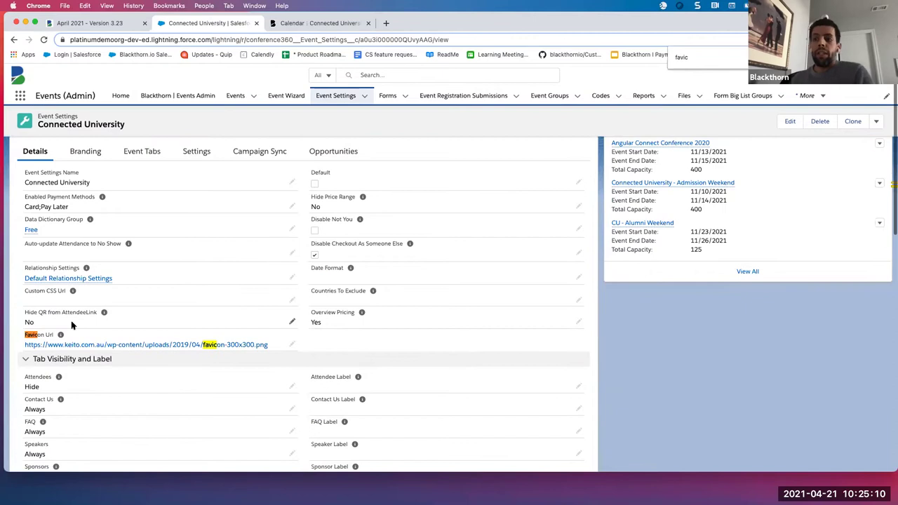
pyautogui.click(54, 344)
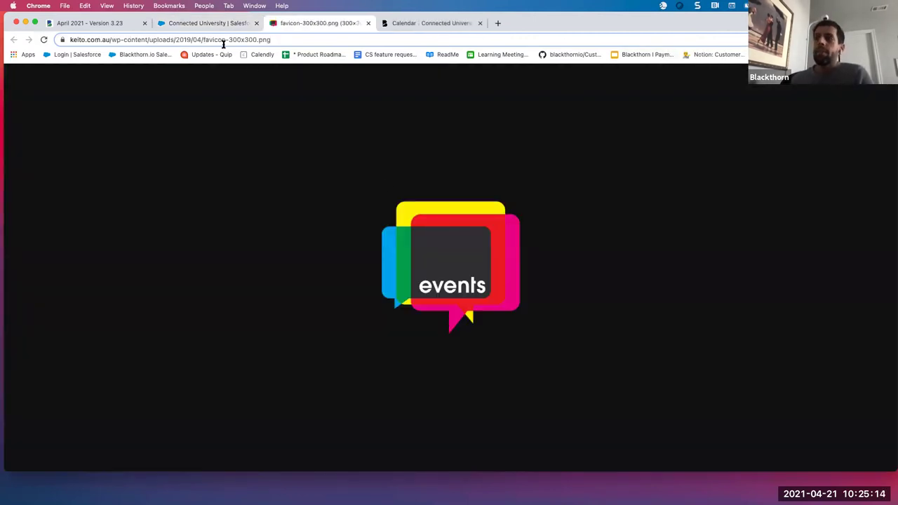
# Go from the favicon image back to the Adam's Conference event record.
pyautogui.click(200, 27)
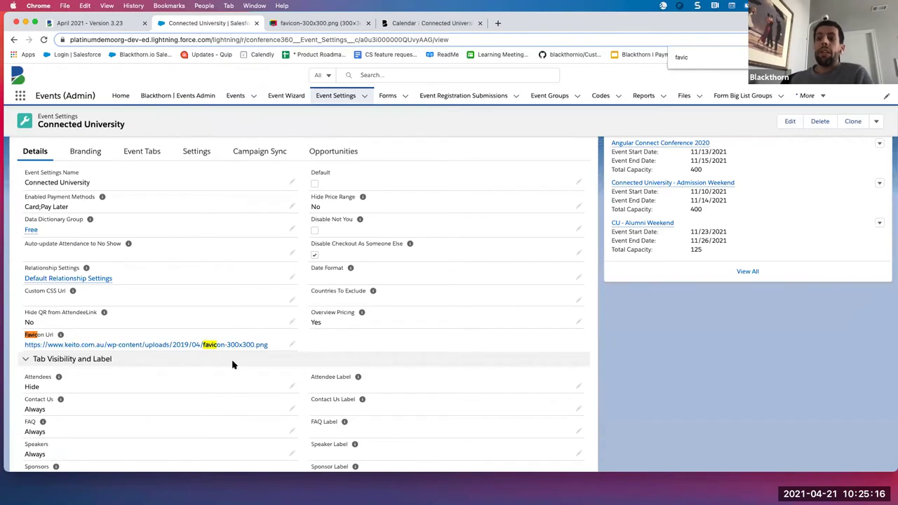
pyautogui.scroll(-5, 182, 363)
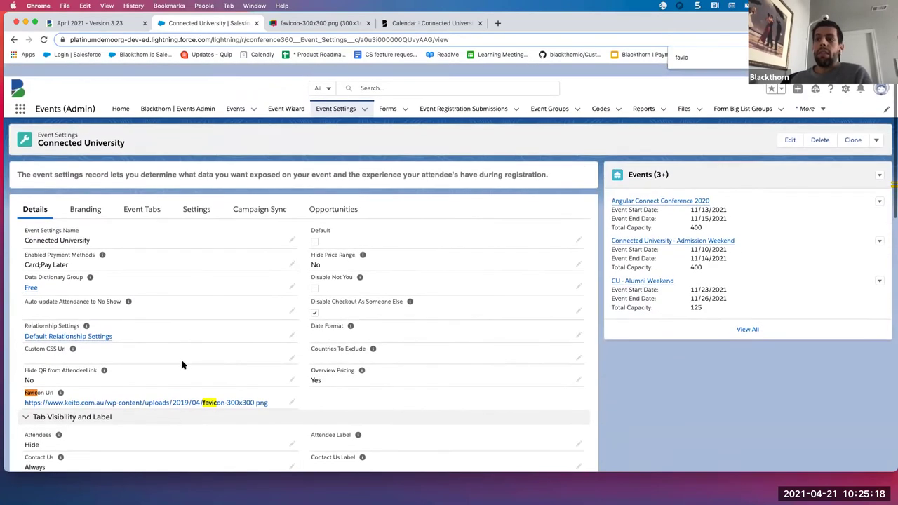
pyautogui.scroll(-3, 182, 363)
pyautogui.click(12, 41)
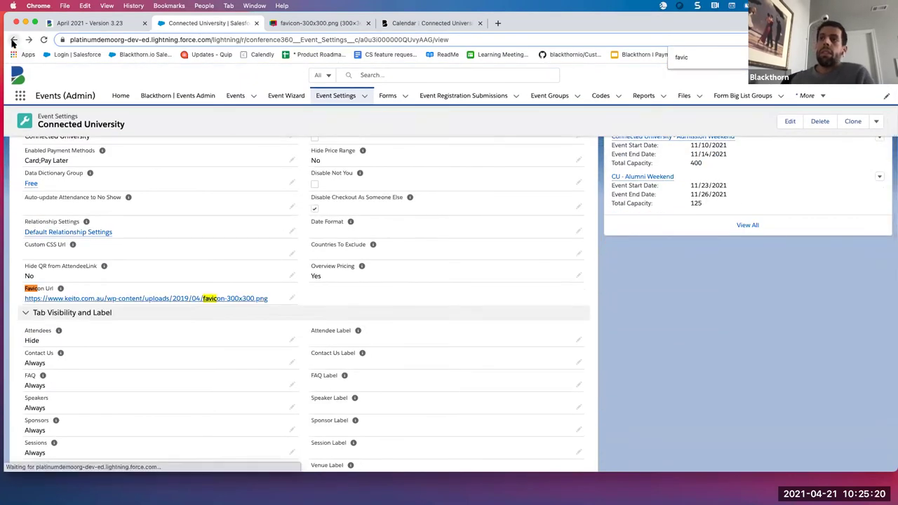
pyautogui.scroll(-10, 152, 277)
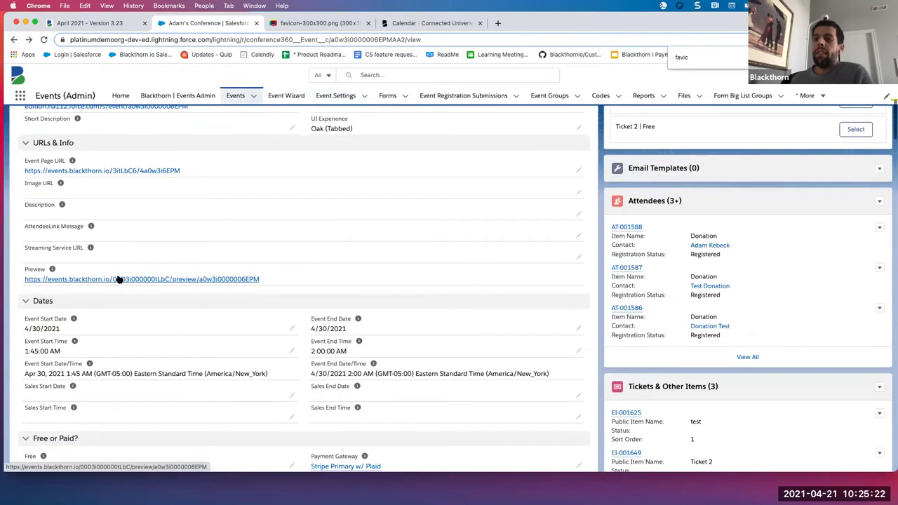
# View Adam's Conference's public event page, then close it and the favicon-300x300.png tab.
pyautogui.click(91, 235)
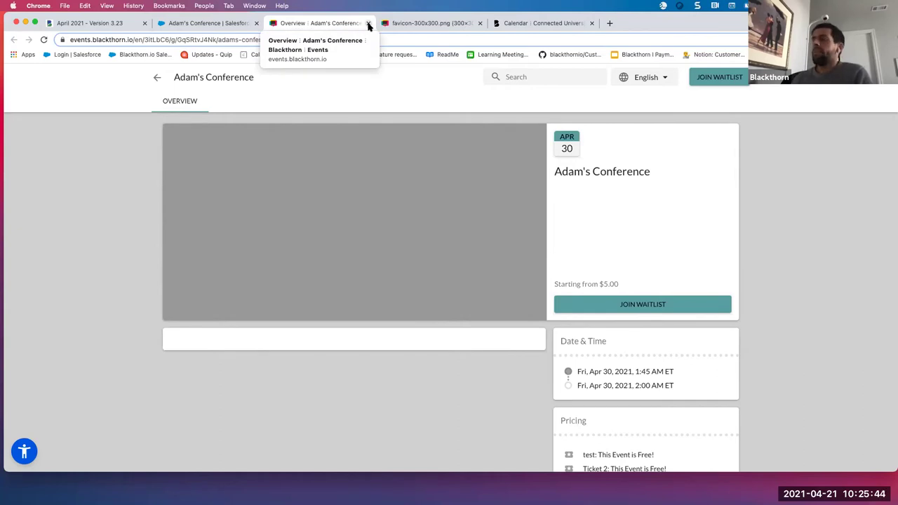
pyautogui.click(368, 24)
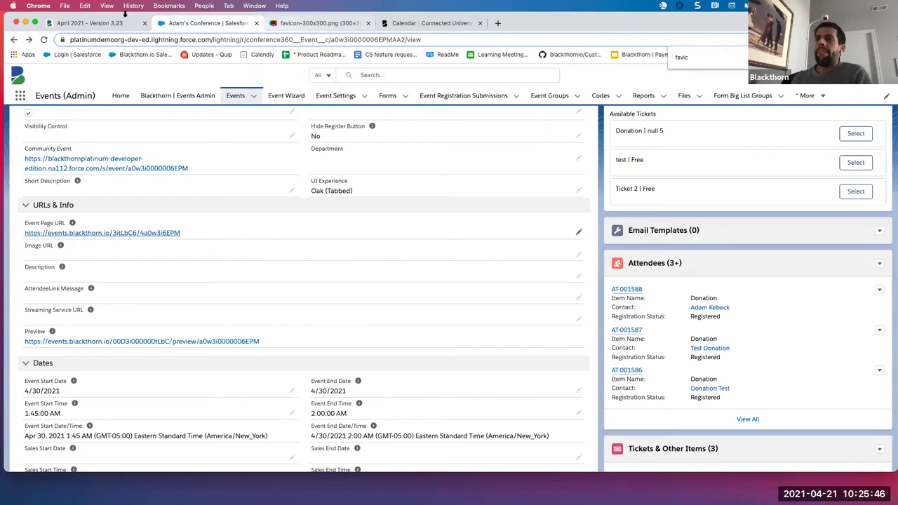
pyautogui.click(365, 24)
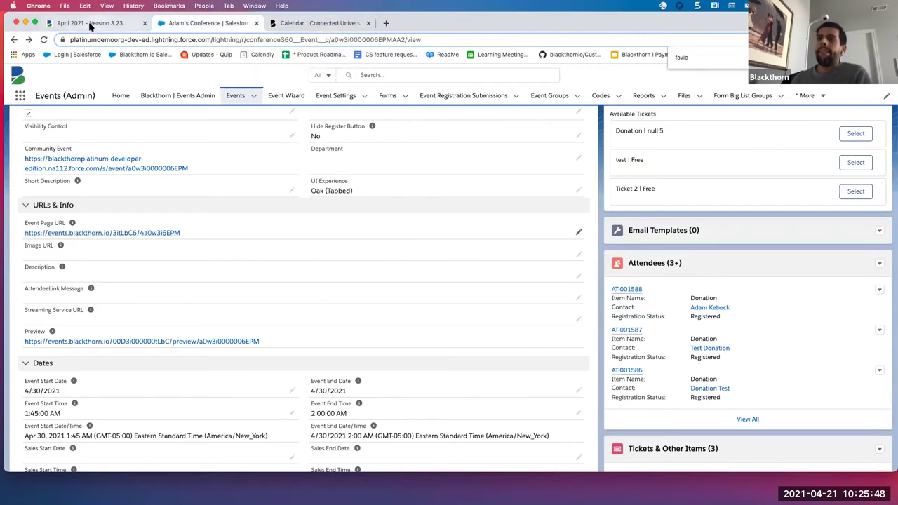
# Scroll the April 2021 - Version 3.23 notes down to Back End Enhancements and the Publish/Update component.
pyautogui.click(89, 26)
pyautogui.scroll(-10, 331, 358)
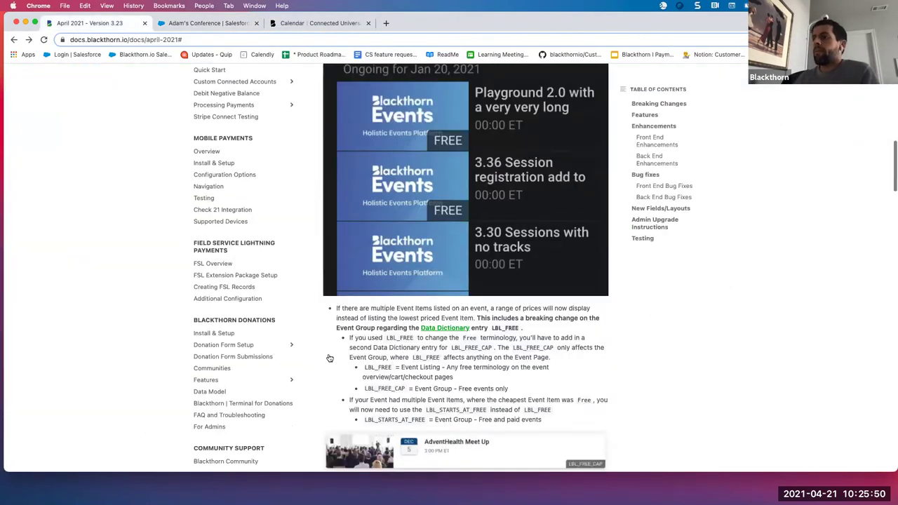
pyautogui.scroll(-10, 330, 358)
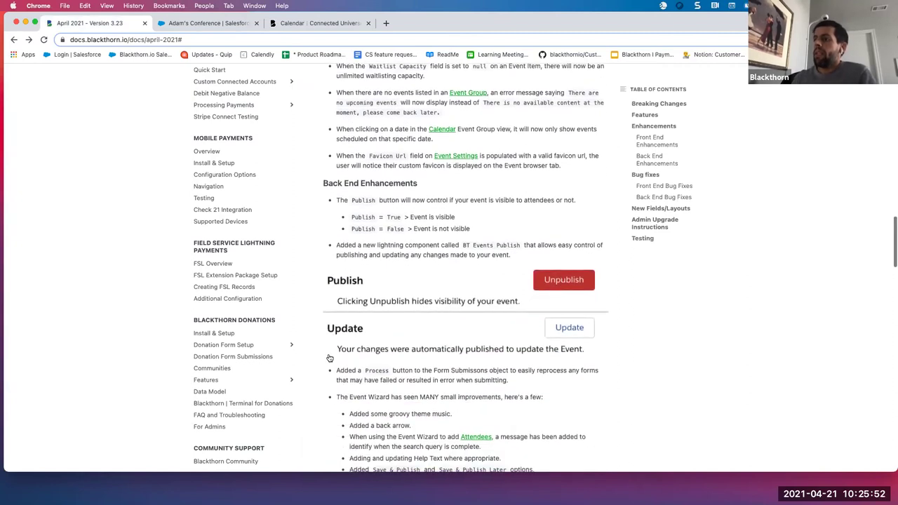
pyautogui.scroll(-3, 330, 358)
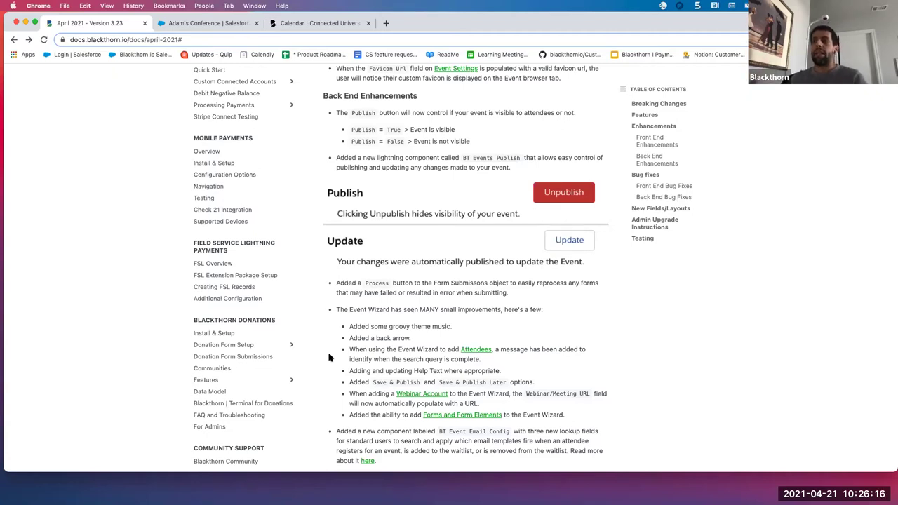
# Open the Dunder Mifflin Golf Tournament Fundraiser from the Recently Viewed Events list.
pyautogui.click(199, 27)
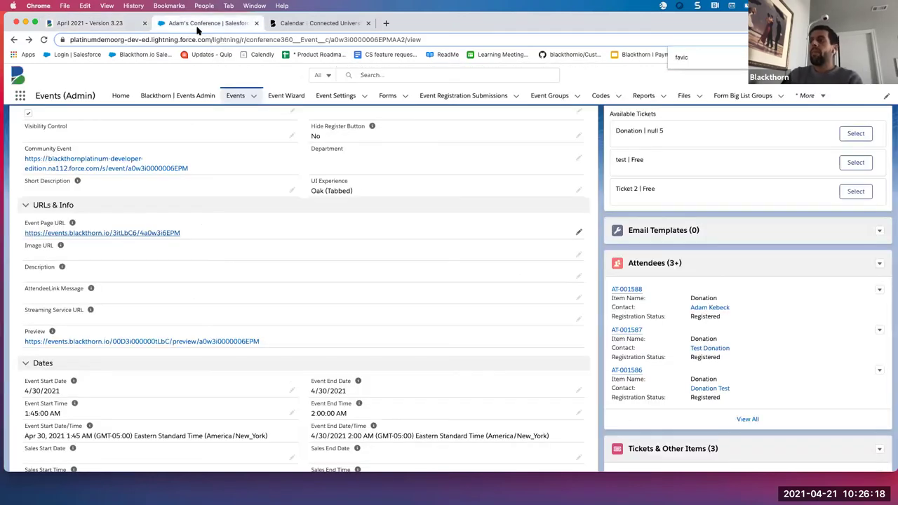
pyautogui.scroll(3, 286, 226)
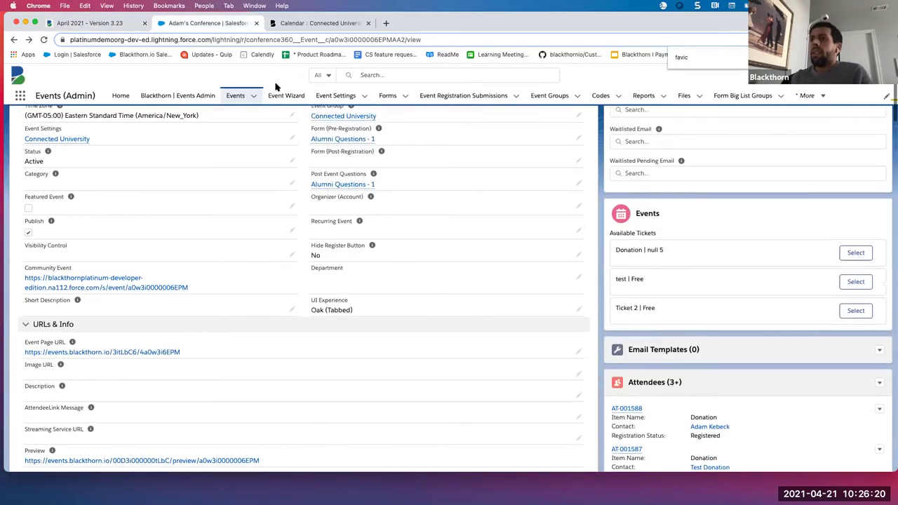
pyautogui.scroll(1, 281, 214)
pyautogui.scroll(-1, 288, 211)
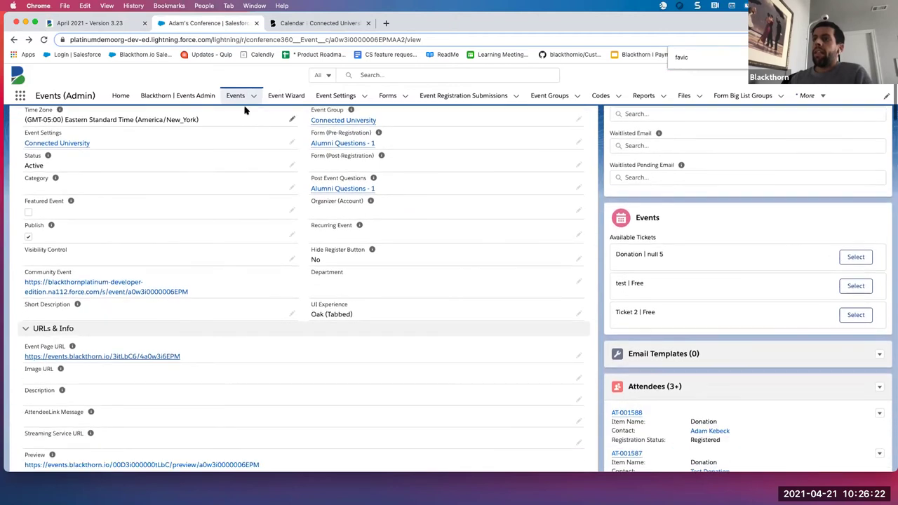
pyautogui.click(235, 96)
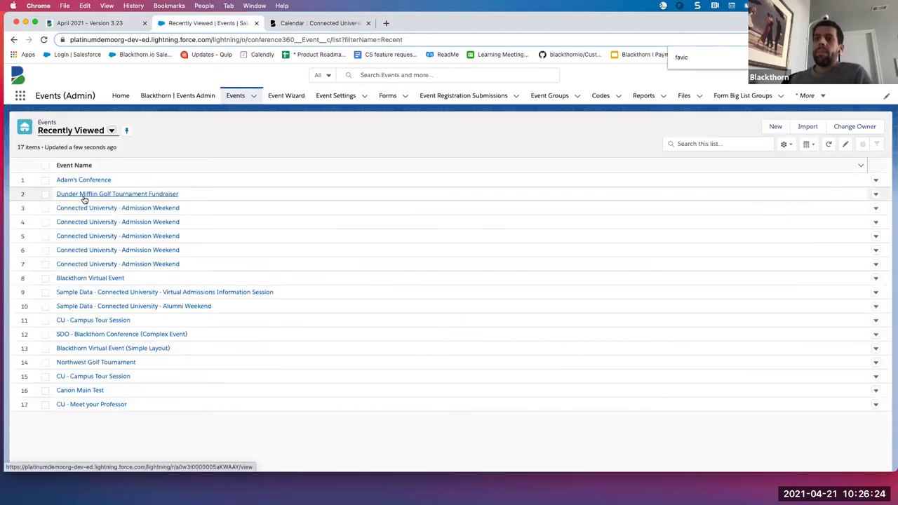
pyautogui.click(75, 195)
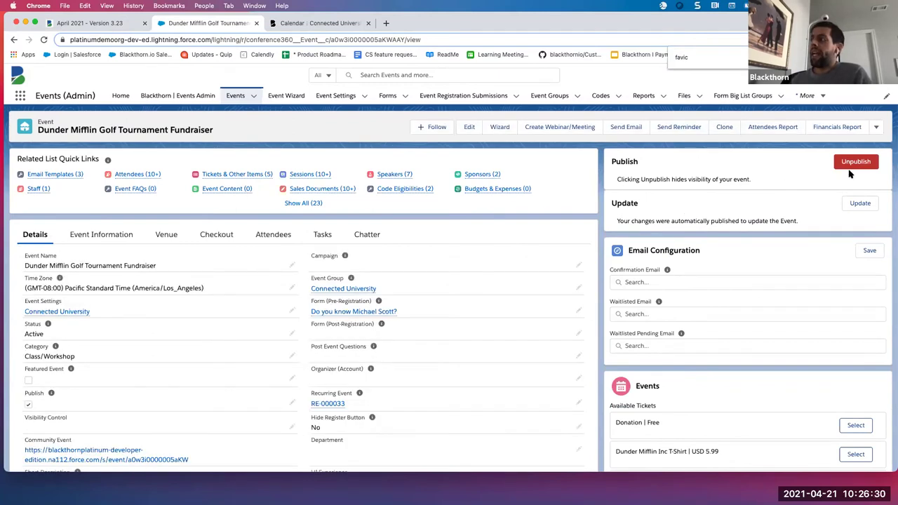
# Unpublish the Dunder Mifflin golf fundraiser, confirm with Yes, then publish it again.
pyautogui.click(877, 127)
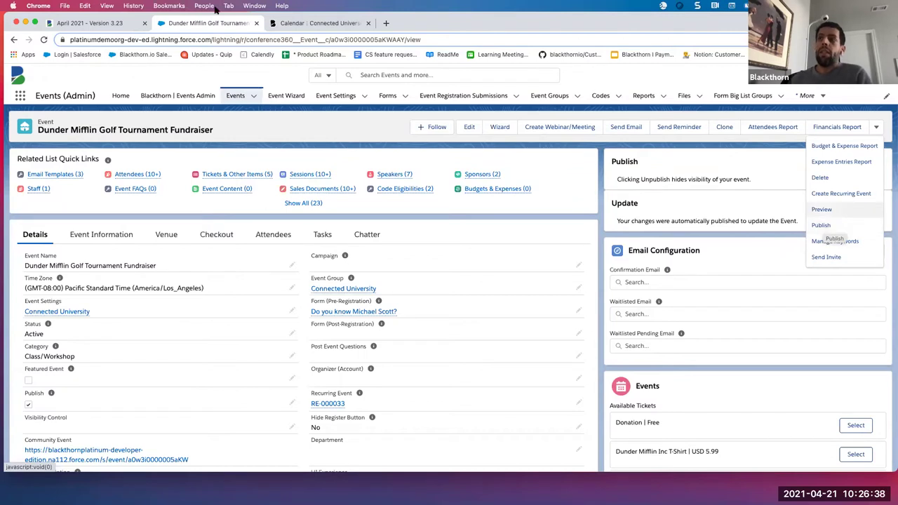
pyautogui.click(90, 23)
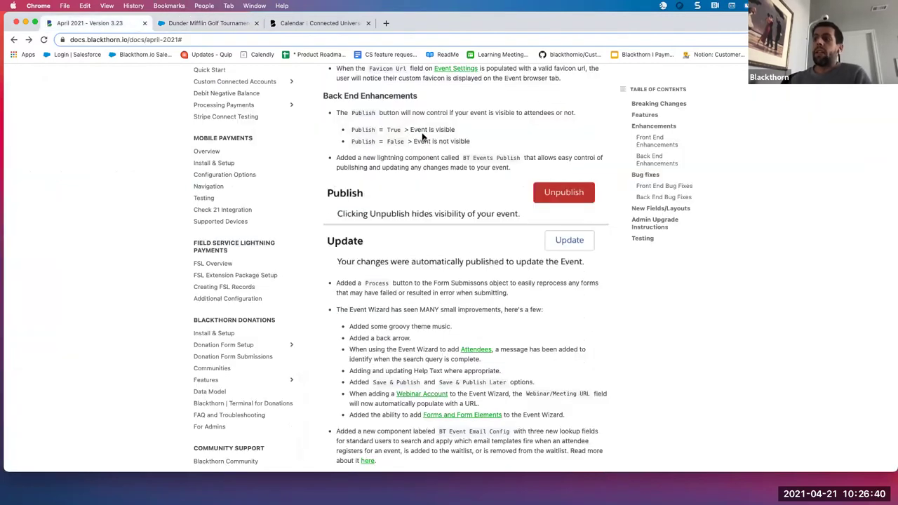
pyautogui.click(203, 23)
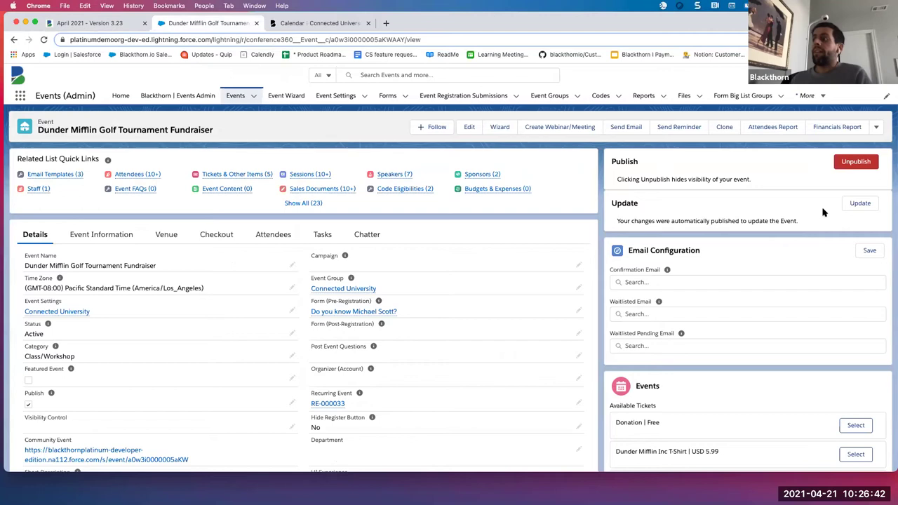
pyautogui.click(843, 165)
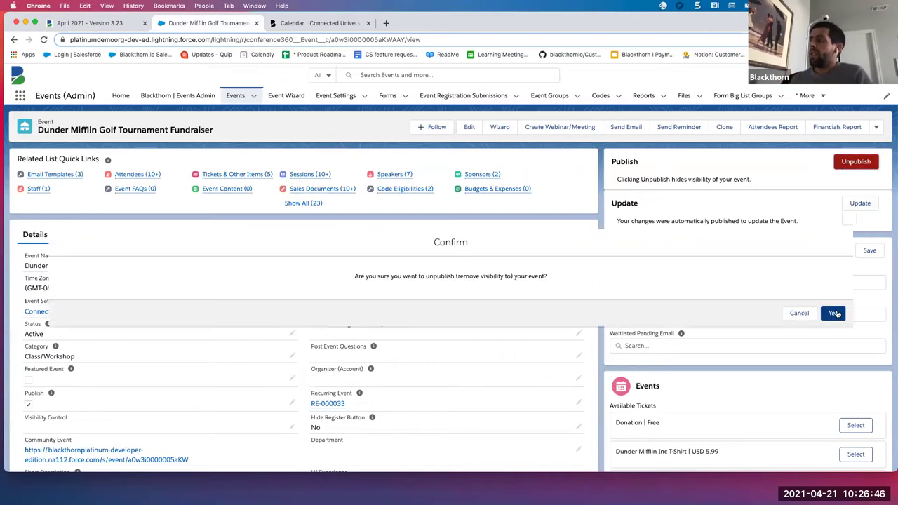
pyautogui.click(835, 313)
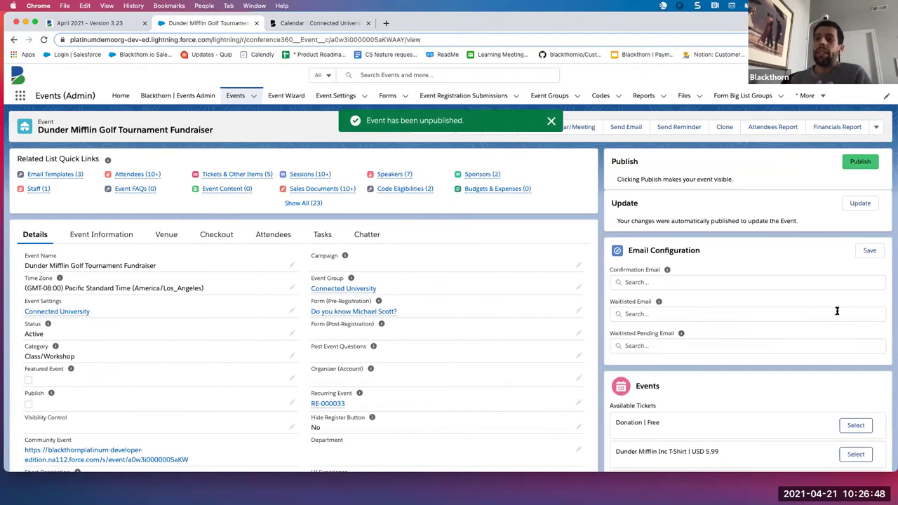
pyautogui.click(861, 161)
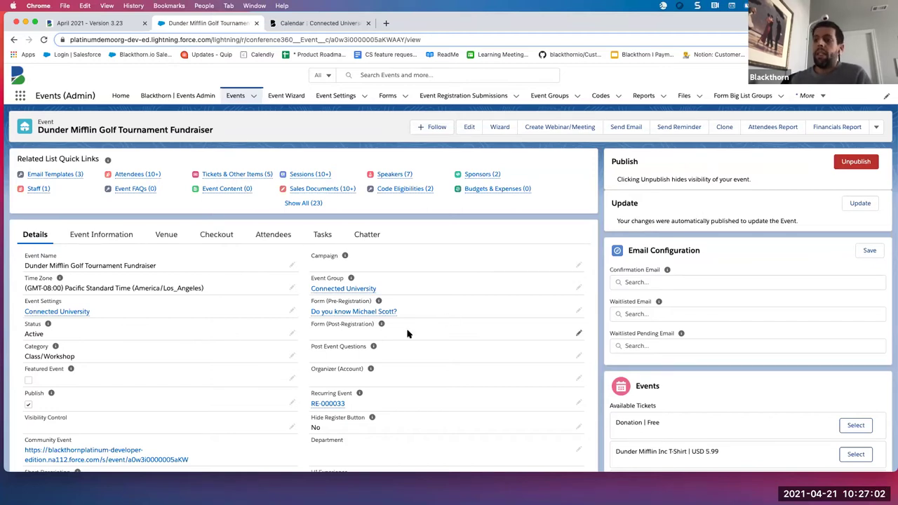
# Change the day of the golf fundraiser's end date and save the record.
pyautogui.scroll(-5, 409, 334)
pyautogui.scroll(-3, 408, 334)
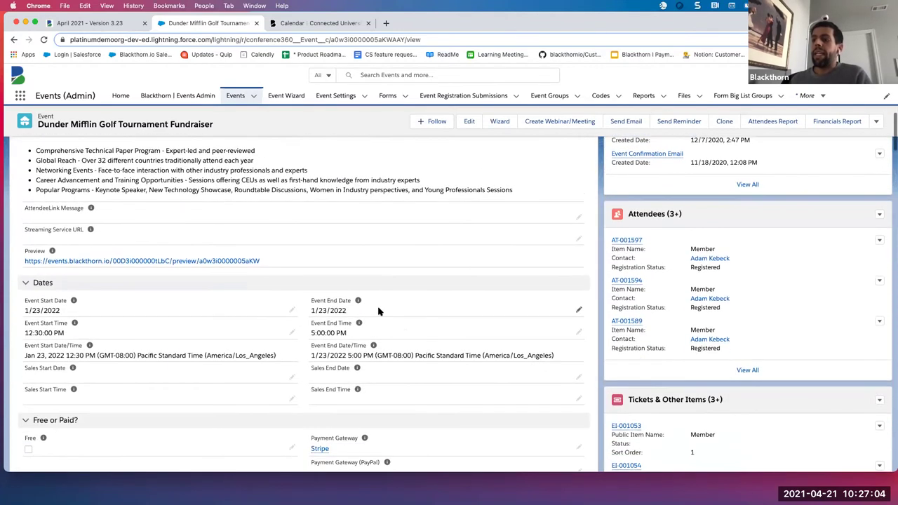
pyautogui.click(578, 311)
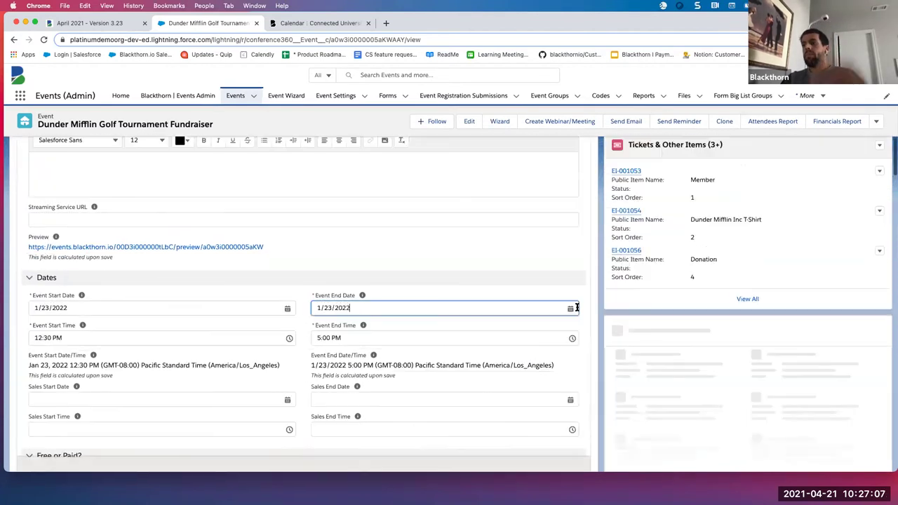
pyautogui.click(332, 308)
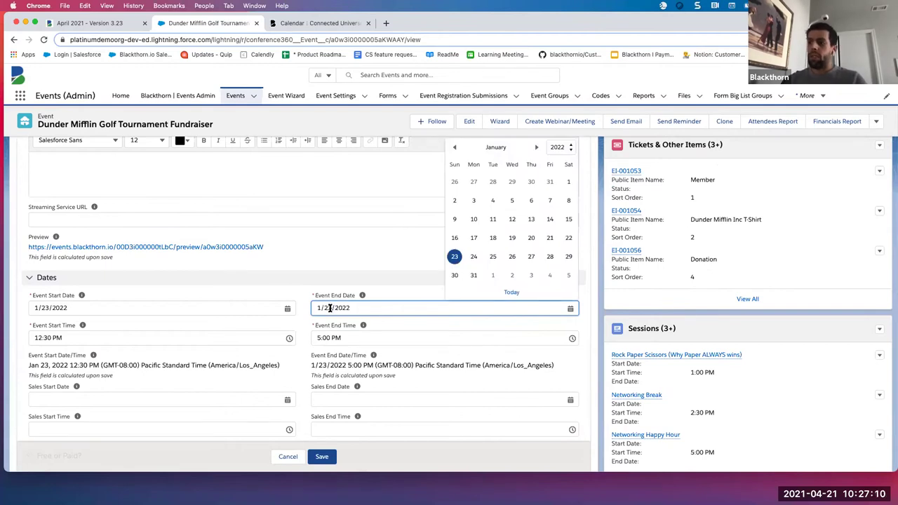
pyautogui.press('BackSpace')
pyautogui.click(322, 458)
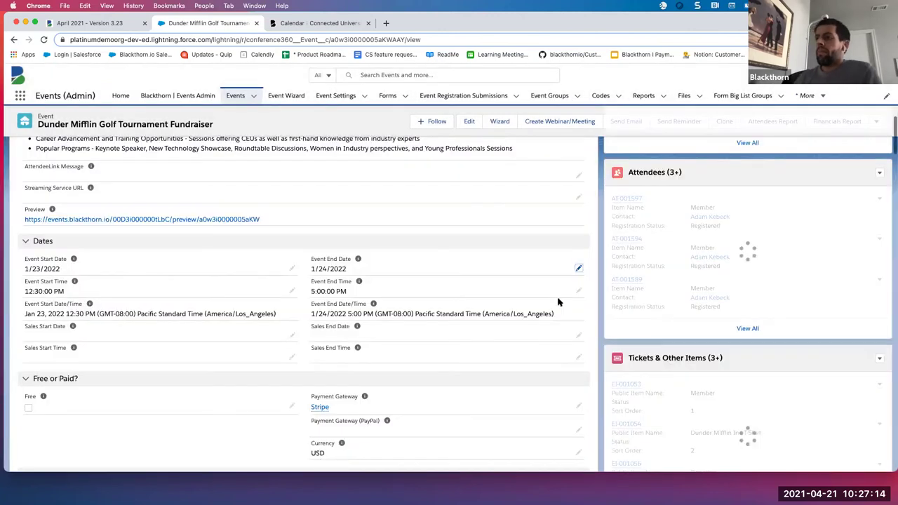
# Push the edited details live with Update and verify them on the public event page.
pyautogui.scroll(10, 685, 315)
pyautogui.scroll(2, 685, 314)
pyautogui.click(861, 203)
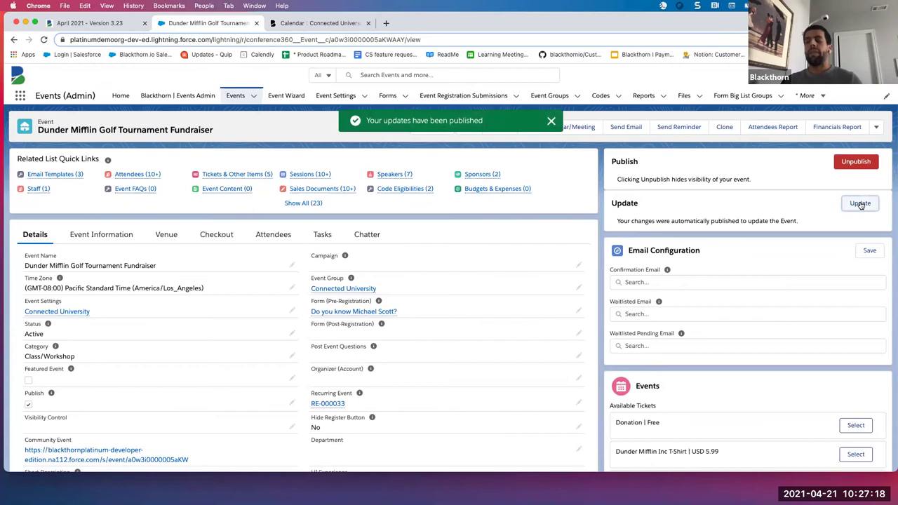
pyautogui.scroll(-5, 294, 309)
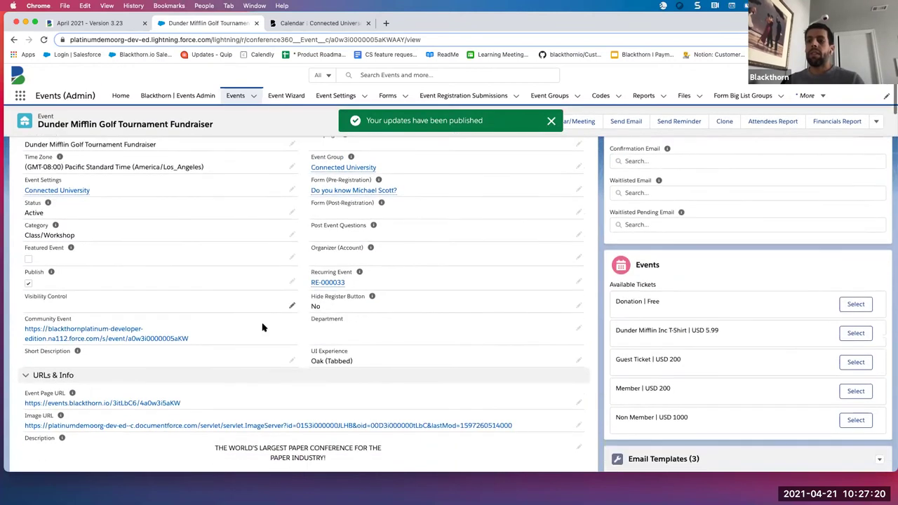
pyautogui.click(110, 269)
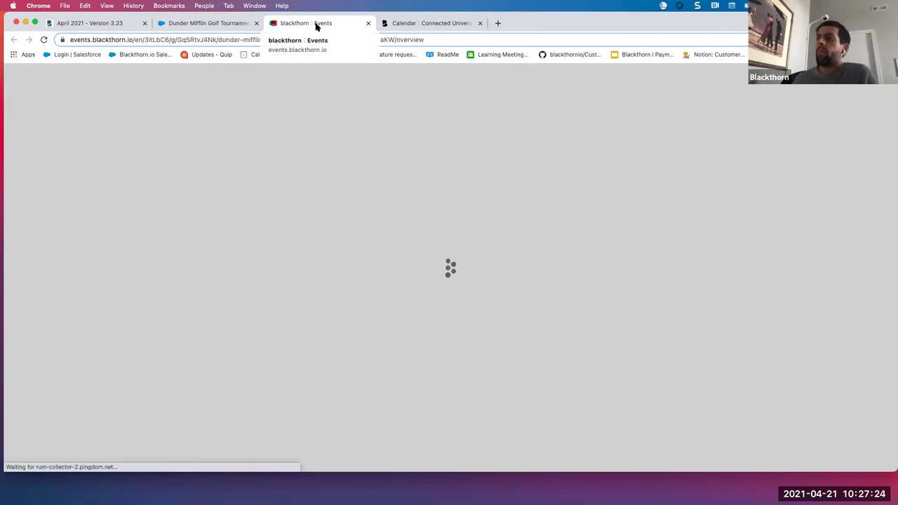
pyautogui.scroll(-2, 604, 302)
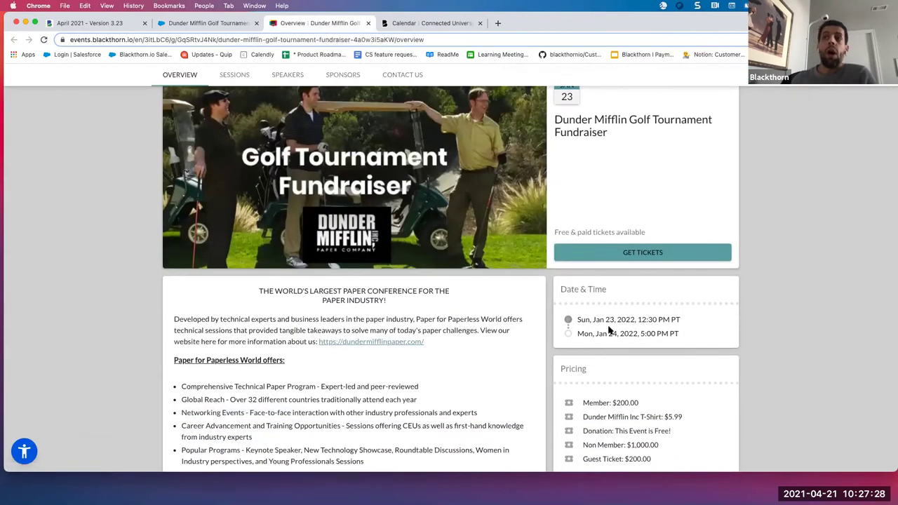
pyautogui.click(208, 23)
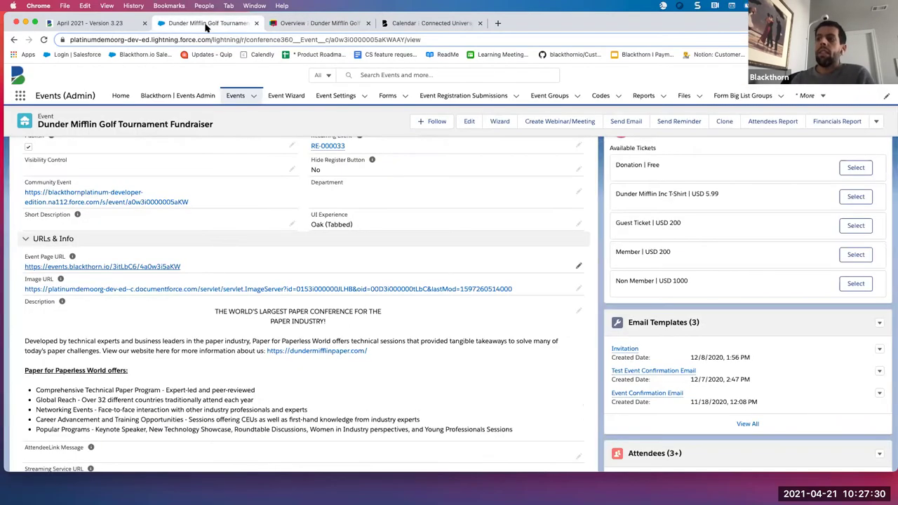
# Set the event's UI Experience to Redwood (Smart) and save.
pyautogui.click(582, 221)
pyautogui.click(501, 232)
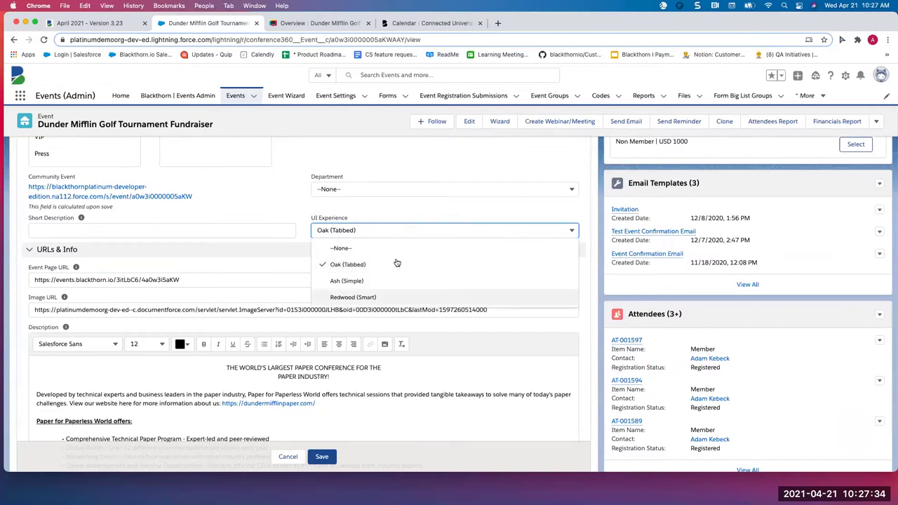
pyautogui.click(372, 296)
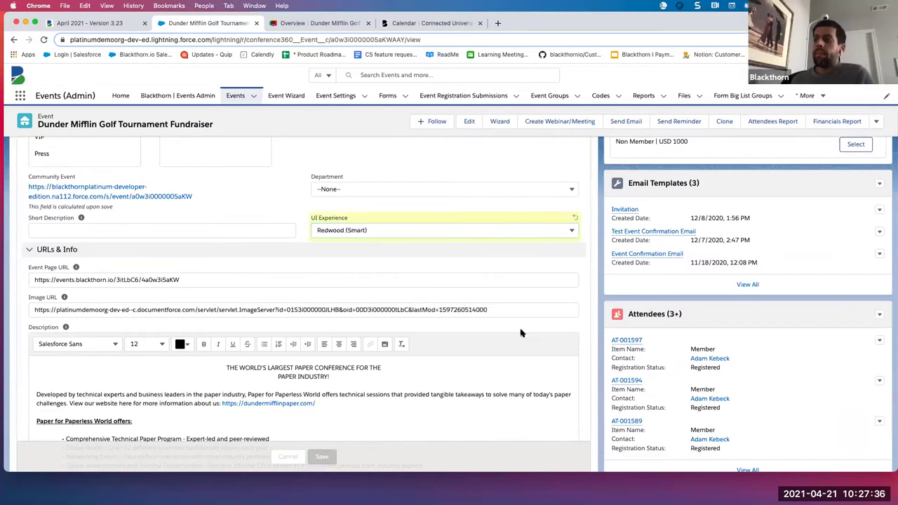
pyautogui.click(323, 458)
# Publish the change with Update and reload the public event page to confirm it.
pyautogui.scroll(5, 808, 245)
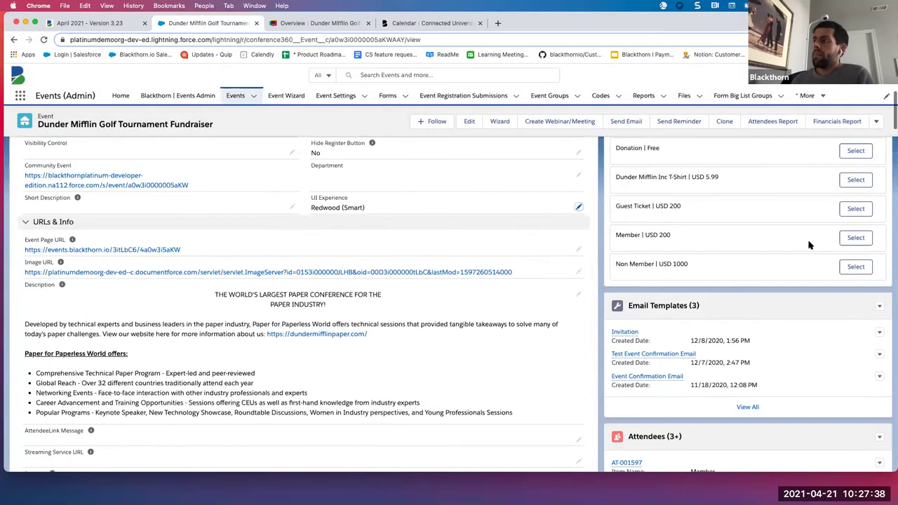
pyautogui.scroll(3, 746, 247)
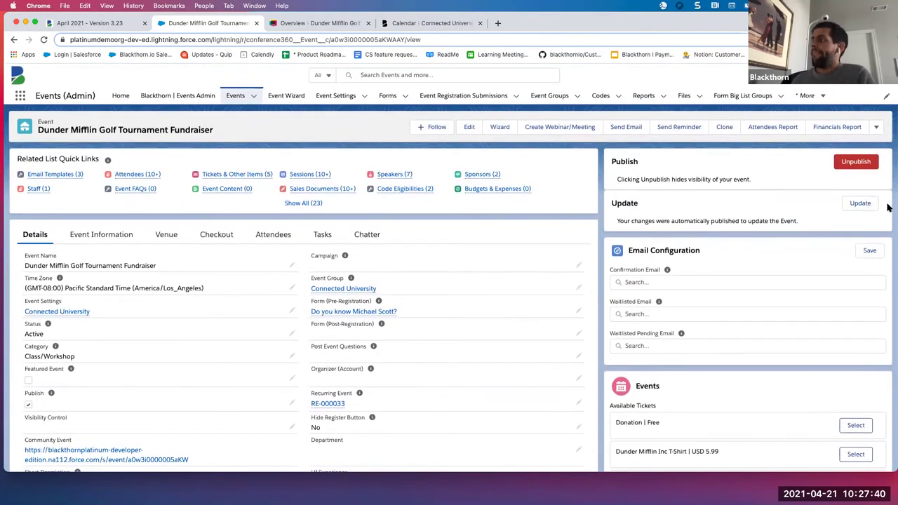
pyautogui.click(860, 204)
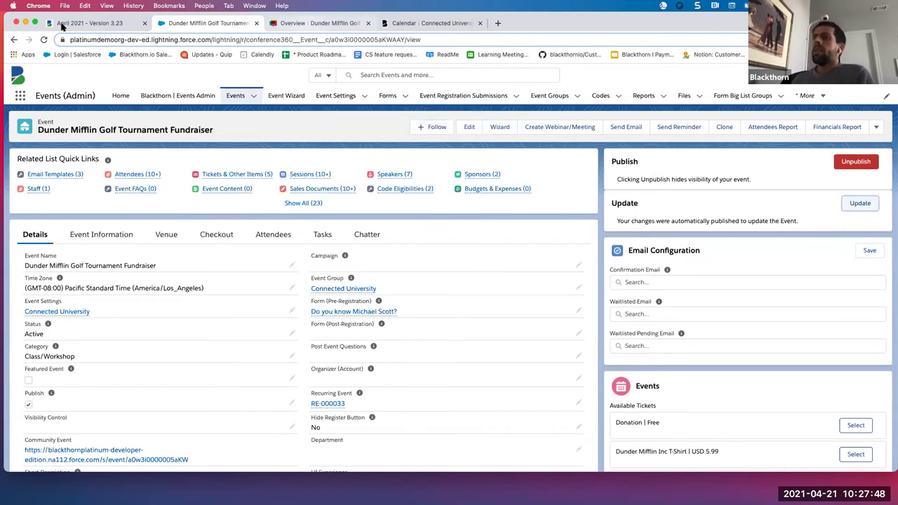
pyautogui.click(309, 22)
pyautogui.click(43, 40)
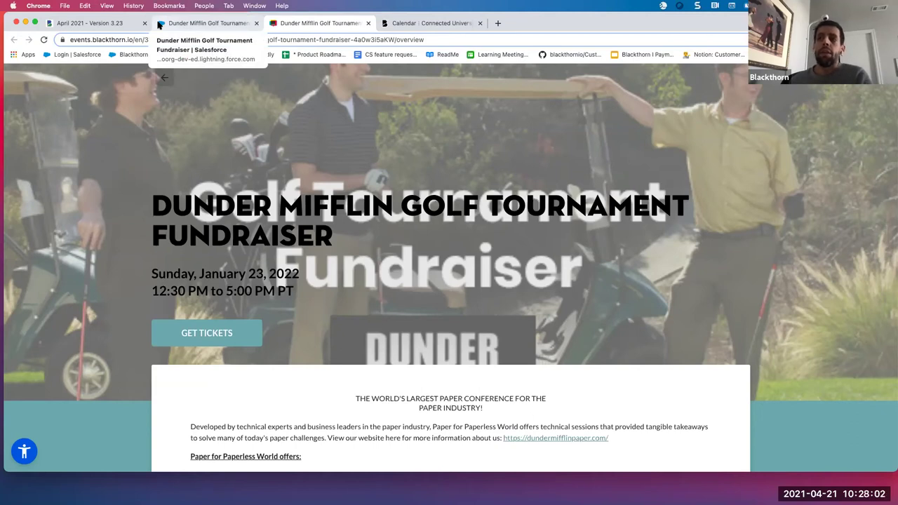
pyautogui.click(162, 26)
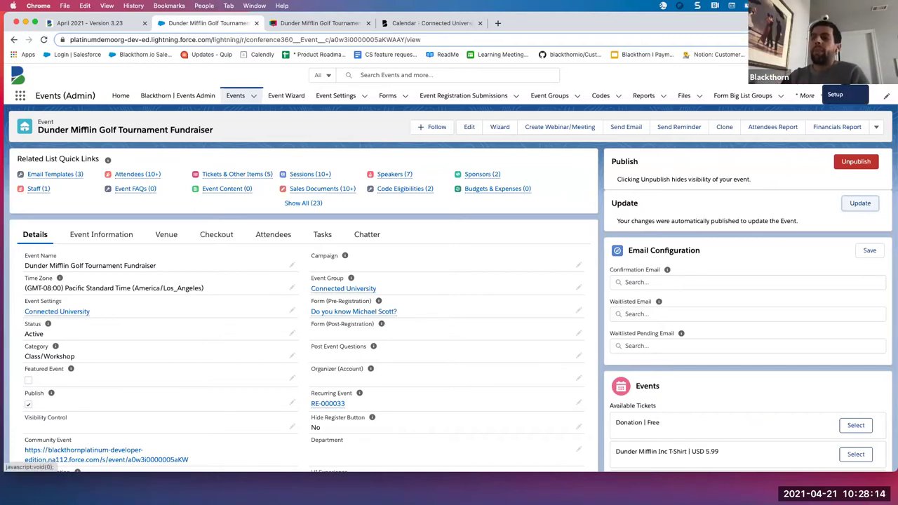
# Edit the event record page in Lightning App Builder and search components for 'event'.
pyautogui.click(835, 75)
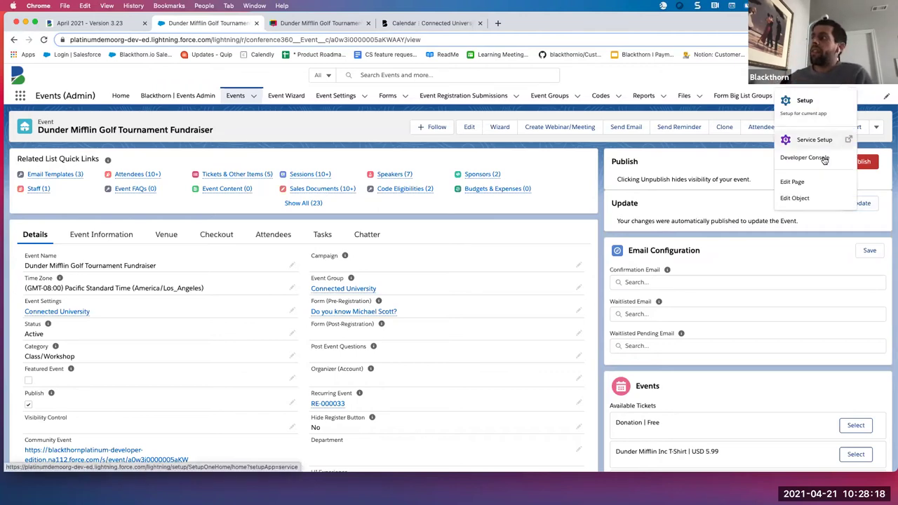
pyautogui.click(793, 182)
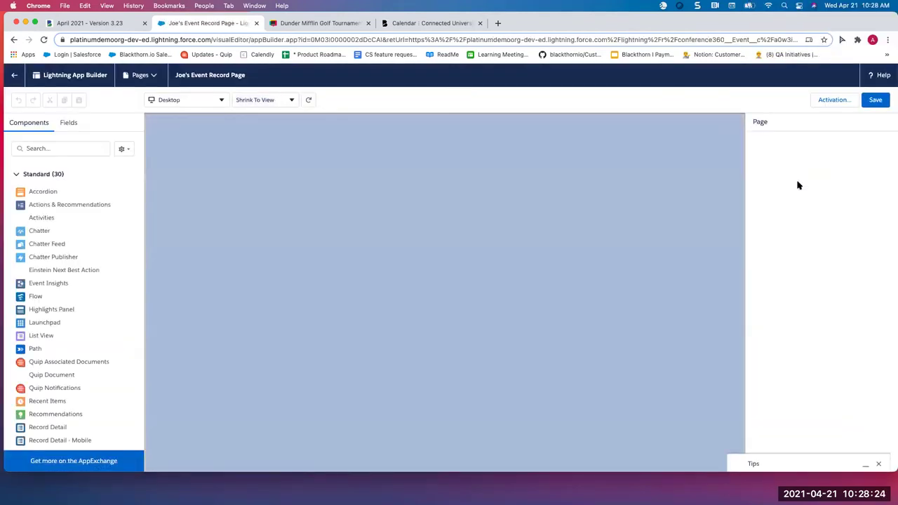
pyautogui.click(57, 149)
pyautogui.write('eve')
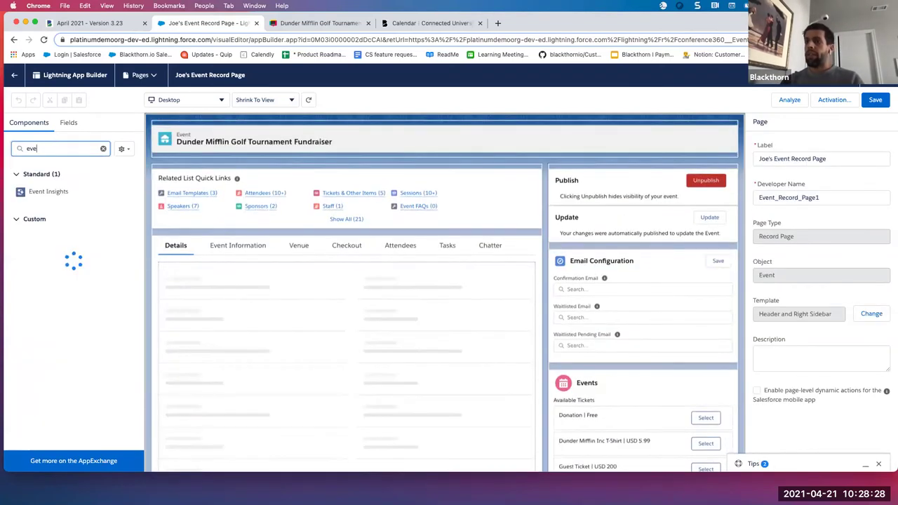
pyautogui.write('nt')
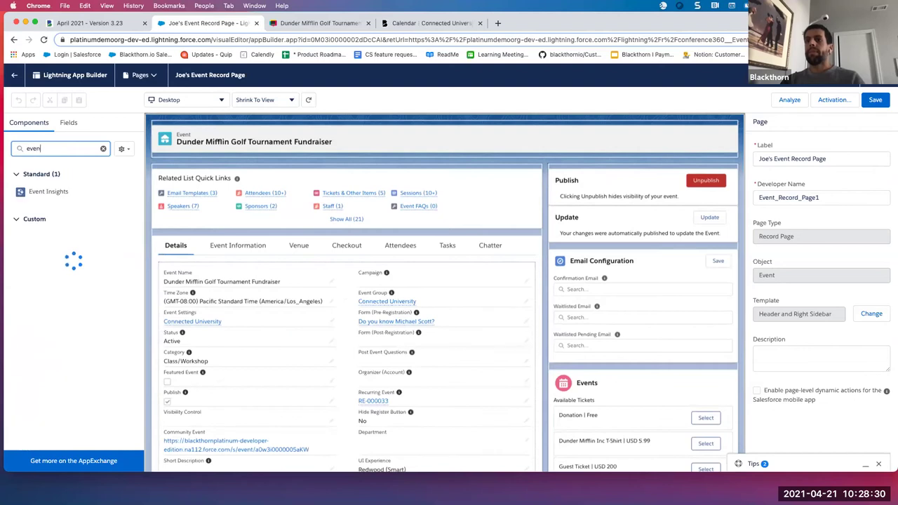
pyautogui.click(604, 187)
# Search 'bt event pub', inspect the Publish and Email Configuration components, then clear the search.
pyautogui.doubleClick(62, 148)
pyautogui.write('bt event pub')
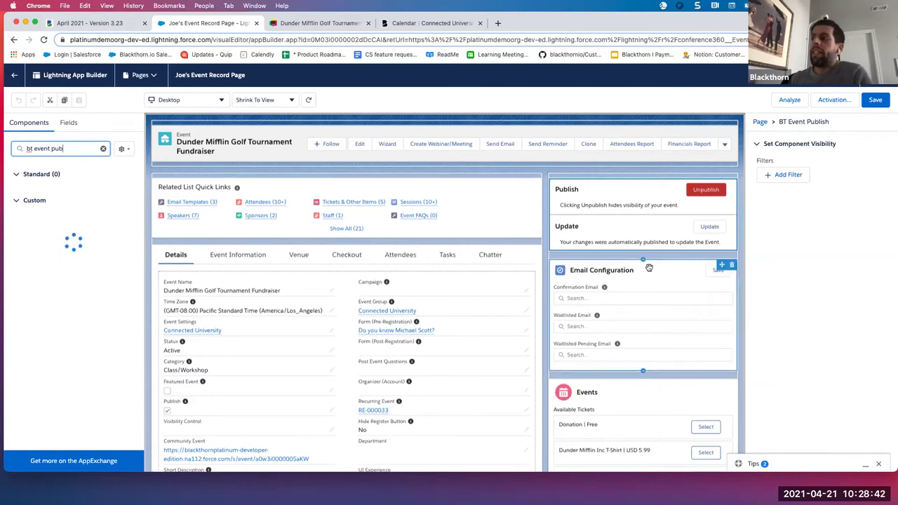
pyautogui.click(617, 199)
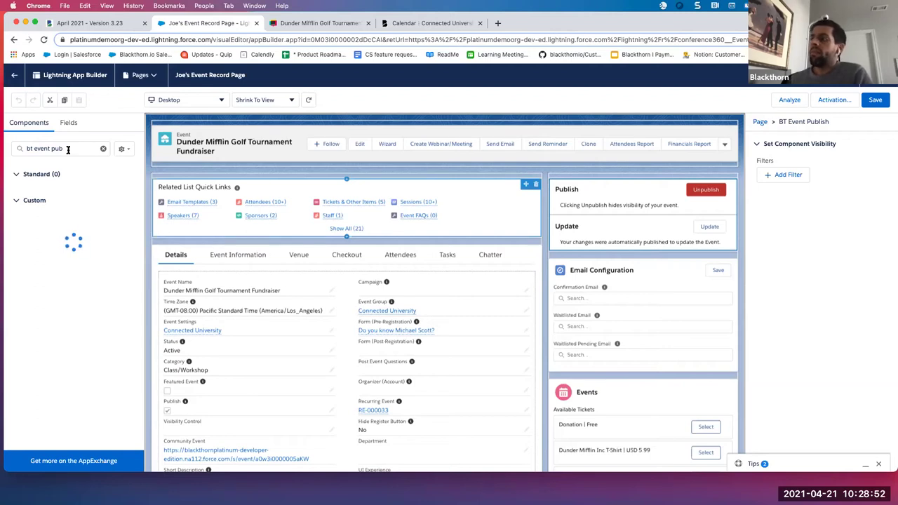
pyautogui.click(637, 292)
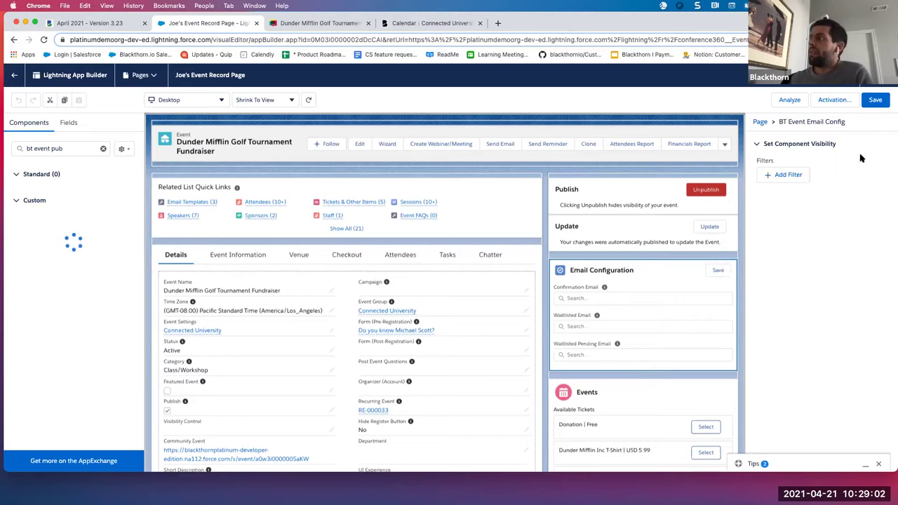
pyautogui.click(90, 150)
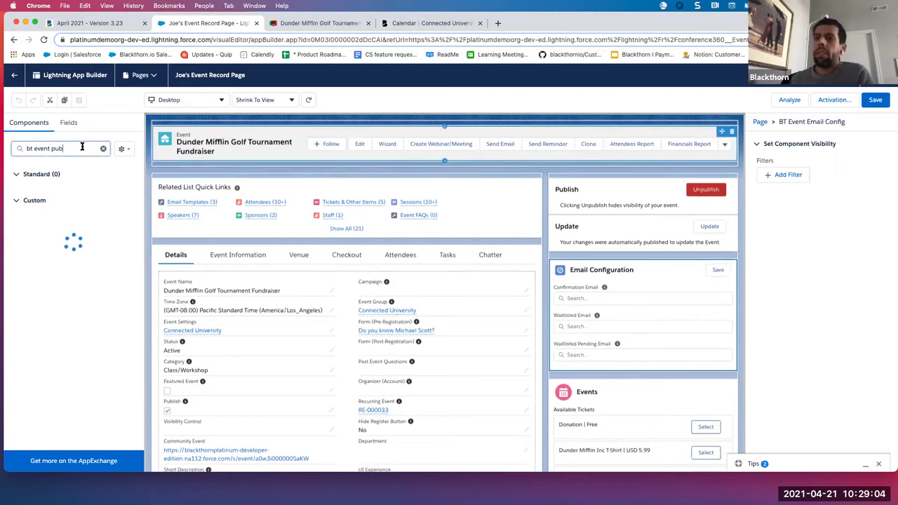
pyautogui.click(103, 148)
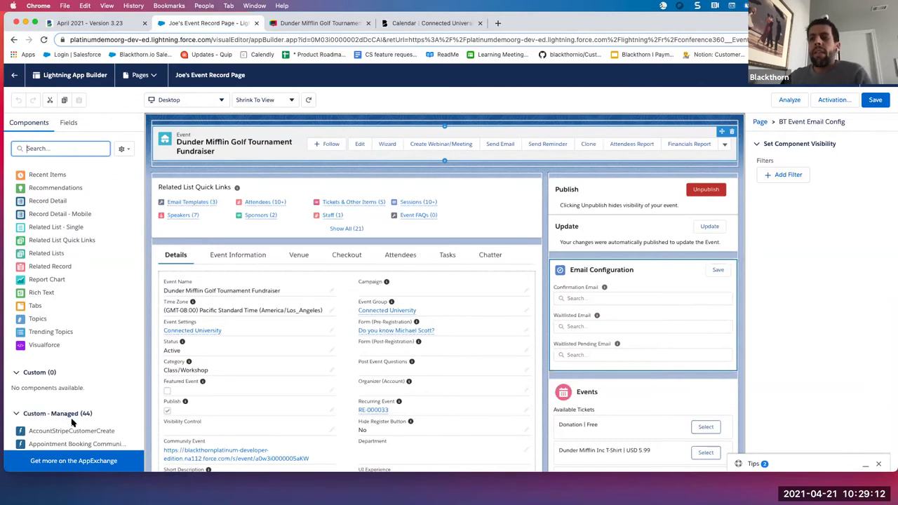
pyautogui.scroll(-6, 63, 379)
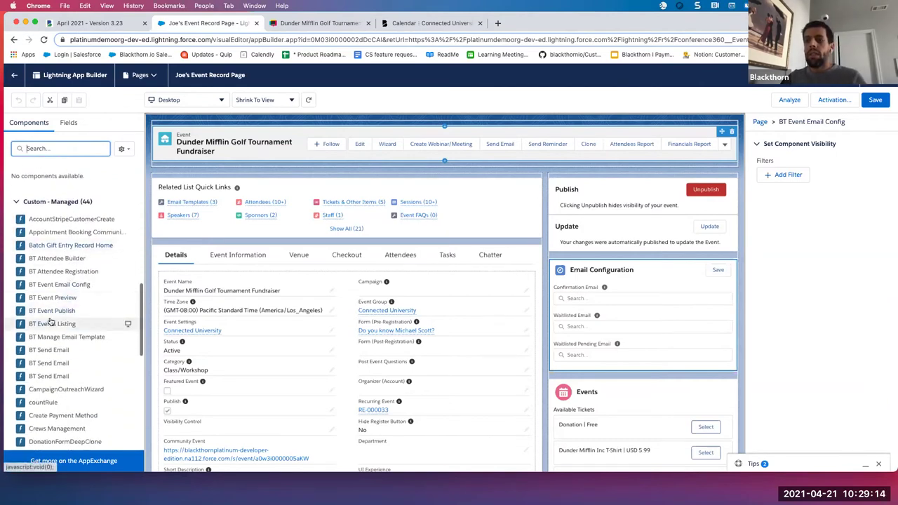
pyautogui.moveTo(49, 311); pyautogui.dragTo(625, 220)
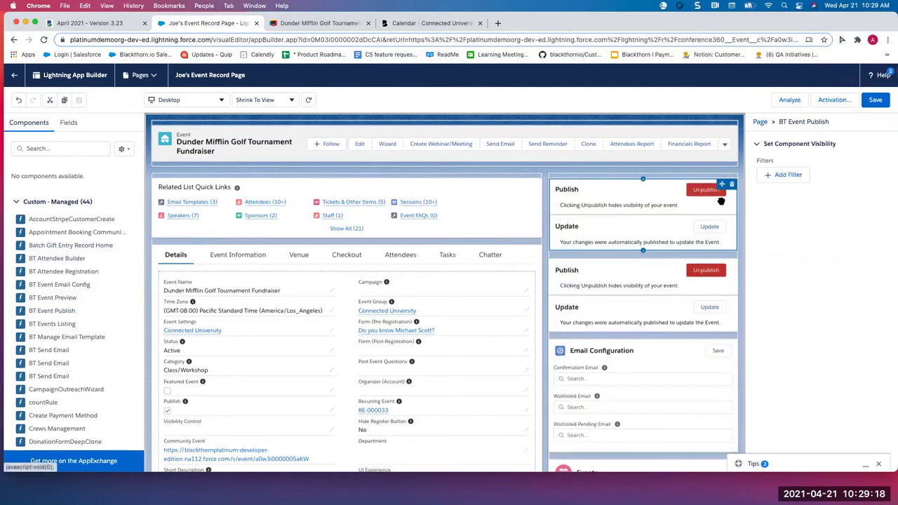
pyautogui.click(732, 185)
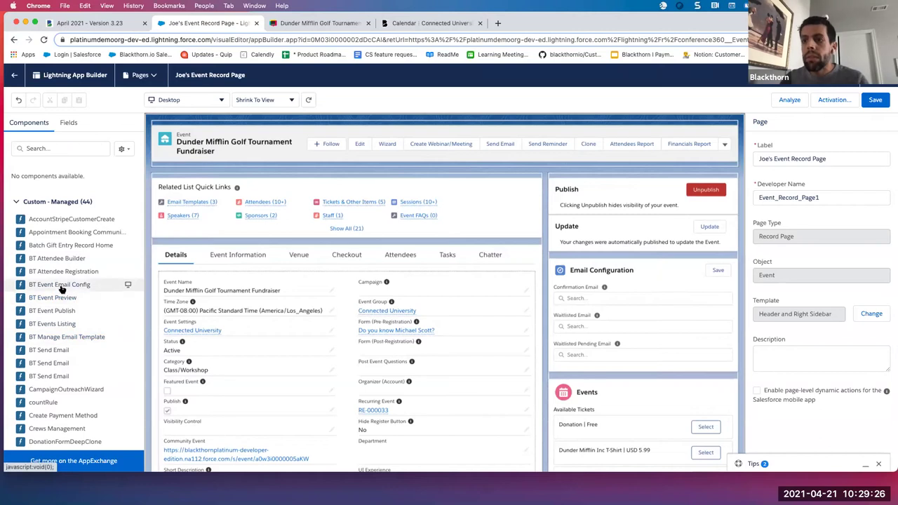
pyautogui.moveTo(60, 284); pyautogui.dragTo(723, 277)
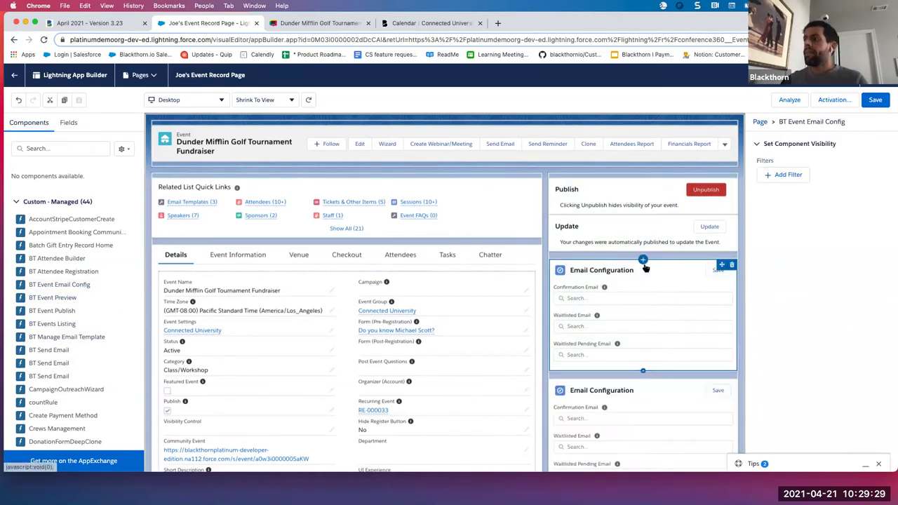
pyautogui.click(732, 267)
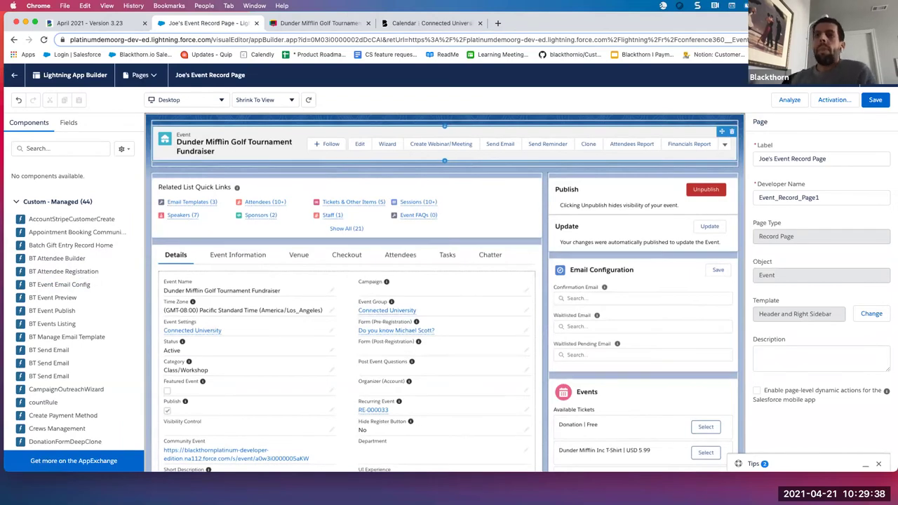
# Save Joe's Event Record Page and confirm the Org Default activation.
pyautogui.click(874, 102)
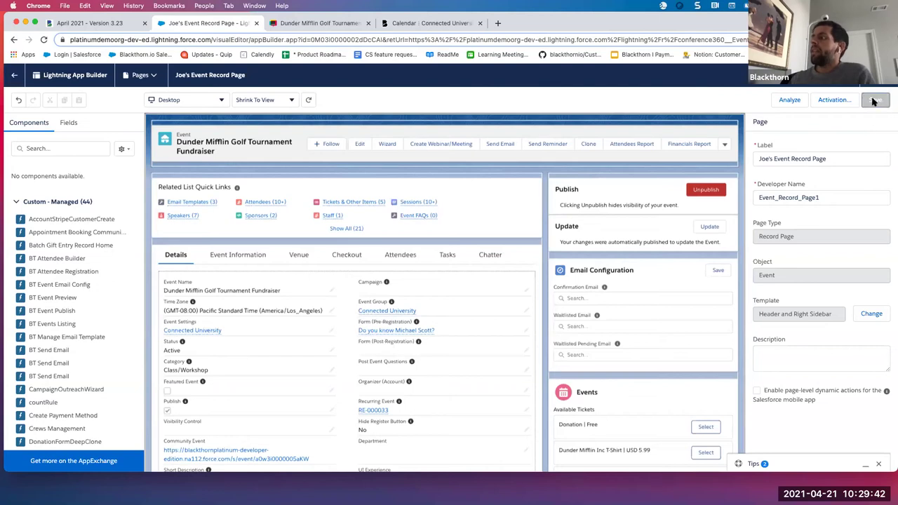
pyautogui.click(825, 100)
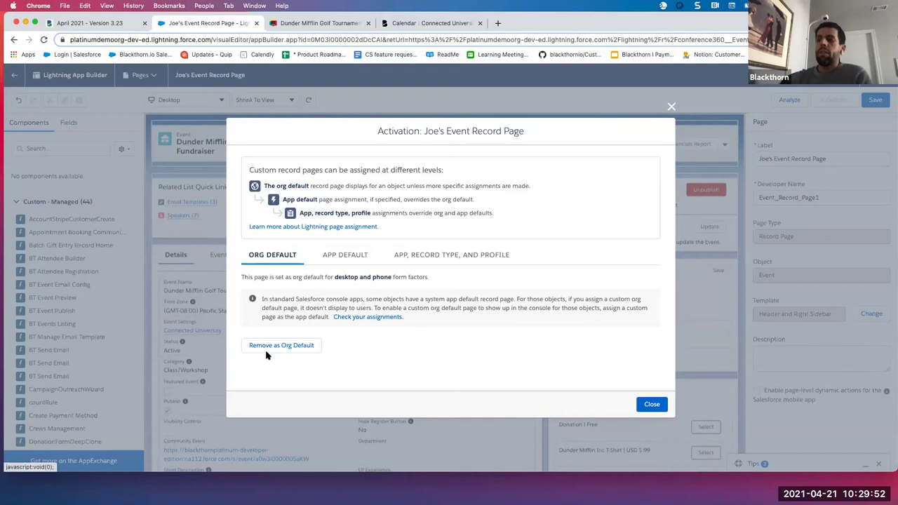
pyautogui.click(671, 108)
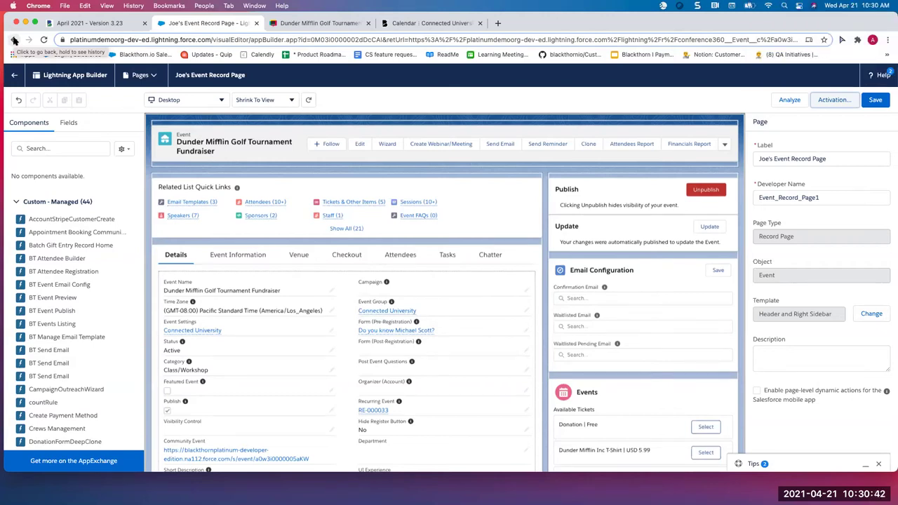
# Go back from Lightning App Builder to the Dunder Mifflin Golf Tournament Fundraiser event record tab.
pyautogui.click(14, 40)
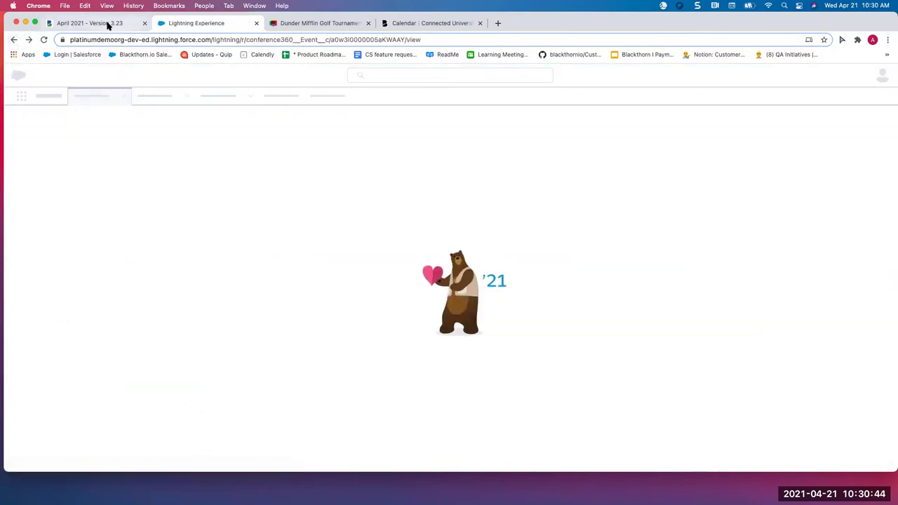
pyautogui.click(107, 24)
pyautogui.click(178, 25)
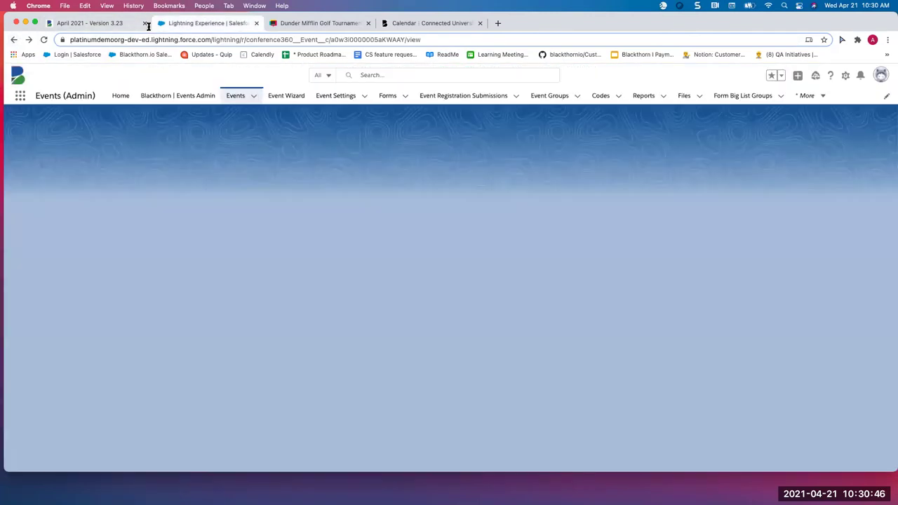
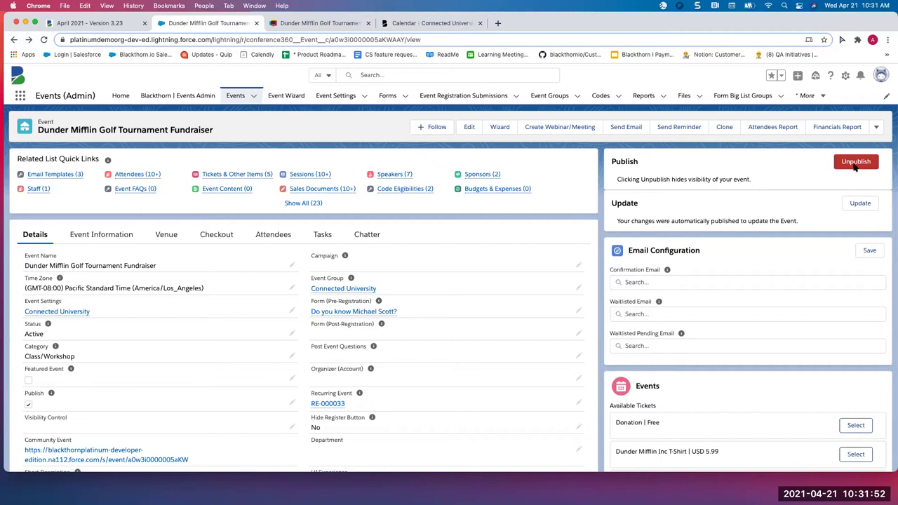
# Close the duplicate tab and open the fundraiser's public event page.
pyautogui.click(368, 23)
pyautogui.scroll(-3, 157, 296)
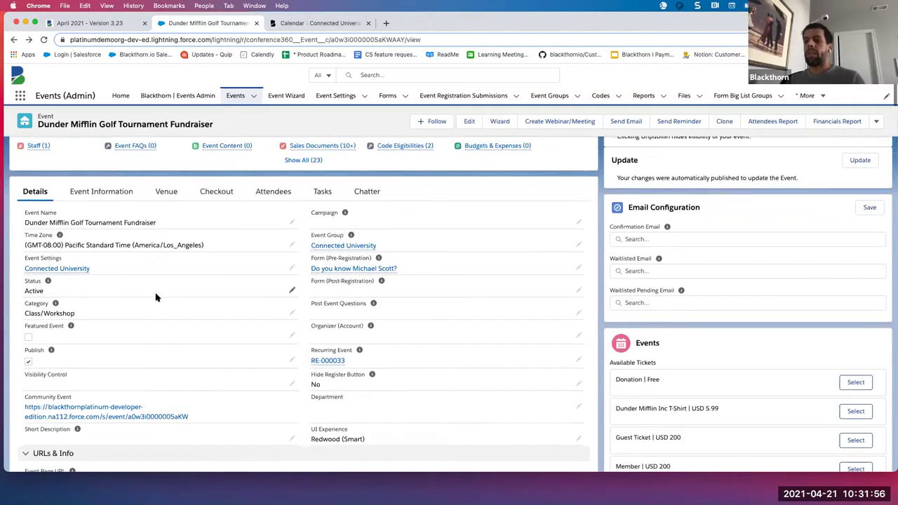
pyautogui.keyDown('super'); pyautogui.click(83, 431); pyautogui.keyUp('super')
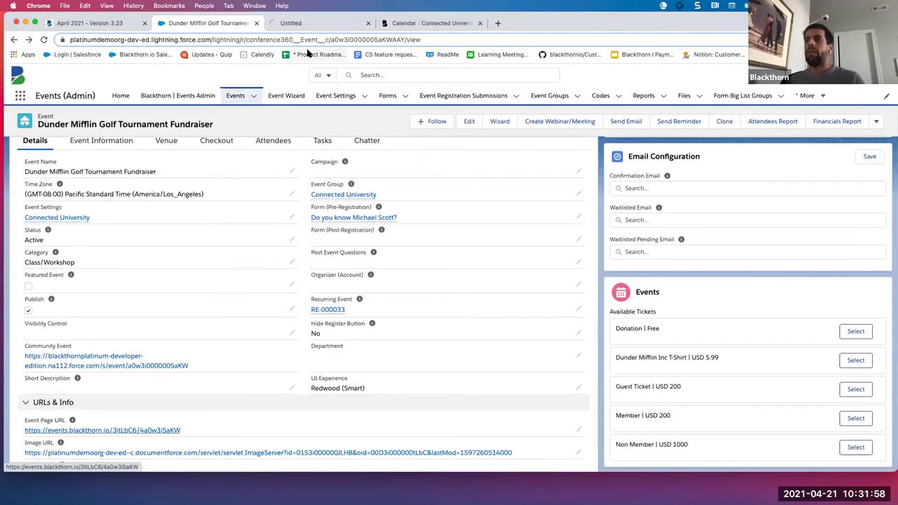
pyautogui.click(317, 23)
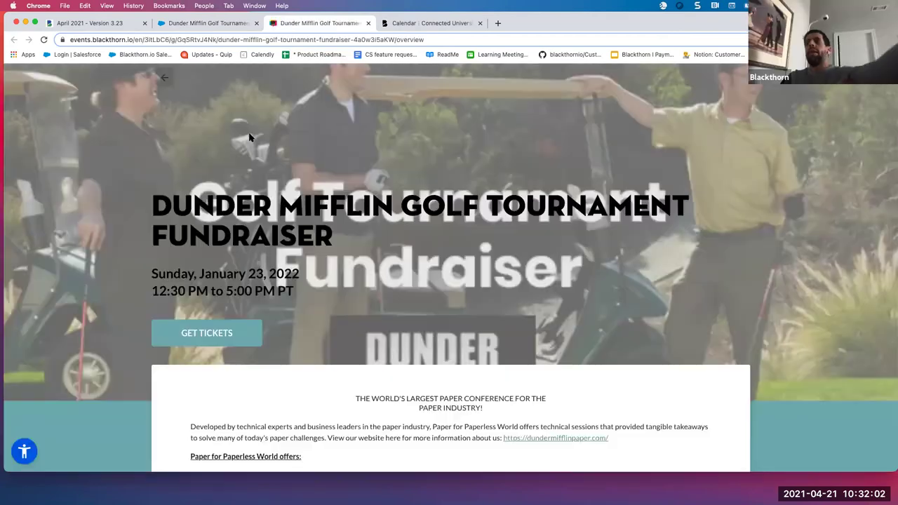
# Unpublish the Dunder Mifflin Golf Tournament Fundraiser, confirm with Yes, and view its public page.
pyautogui.click(207, 23)
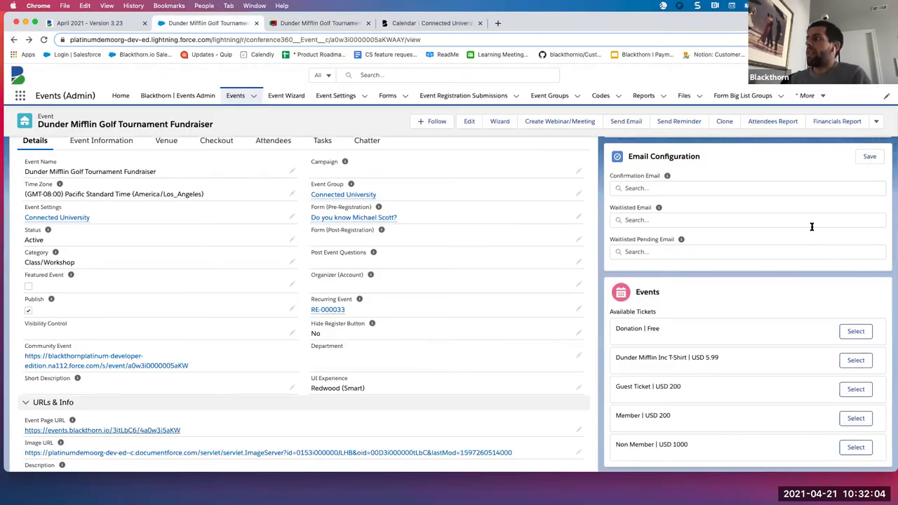
pyautogui.click(863, 166)
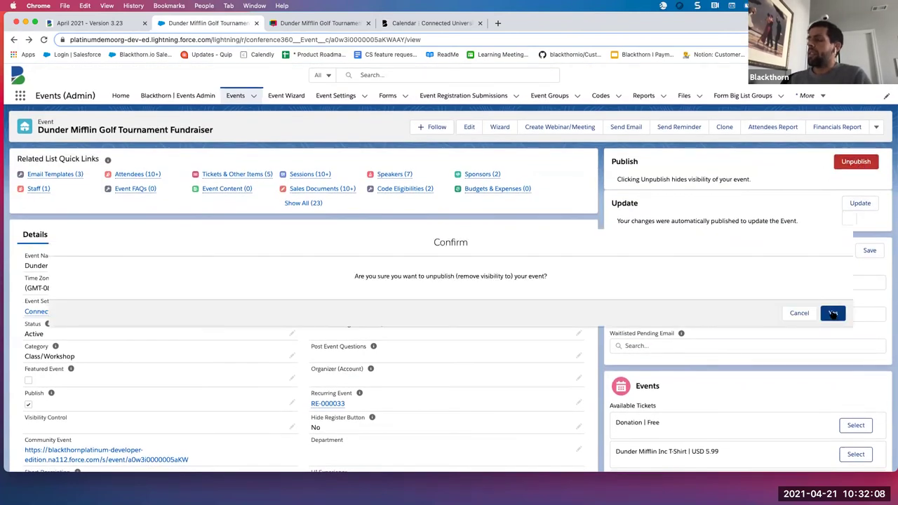
pyautogui.click(833, 313)
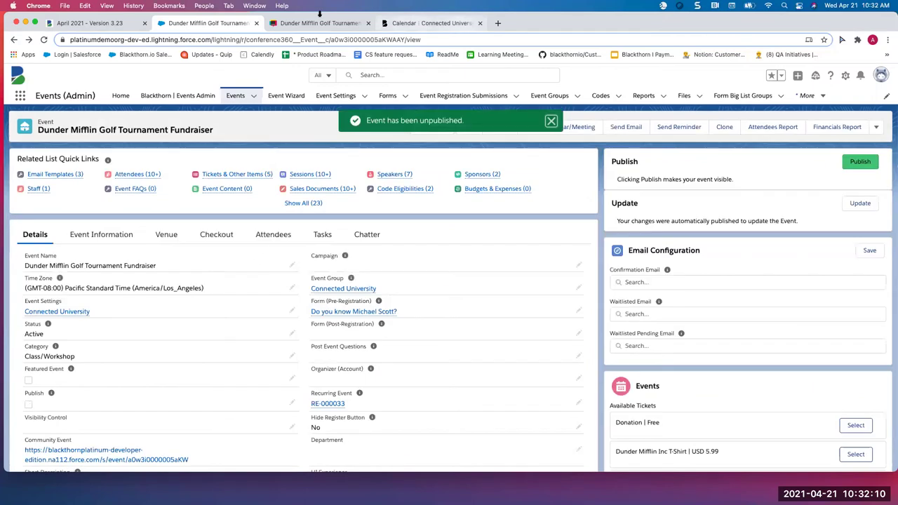
pyautogui.click(295, 23)
# Reload the public event page, then publish the fundraiser event again in Salesforce.
pyautogui.click(44, 39)
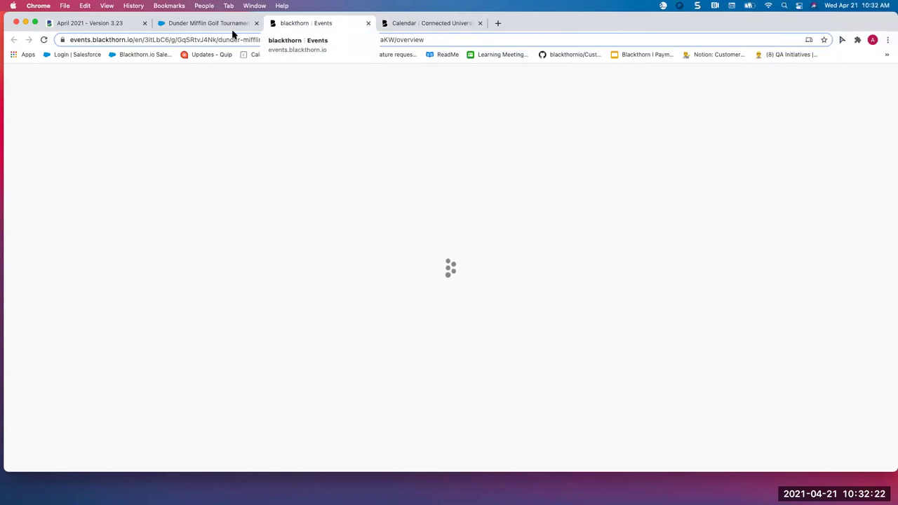
pyautogui.click(203, 25)
pyautogui.click(862, 162)
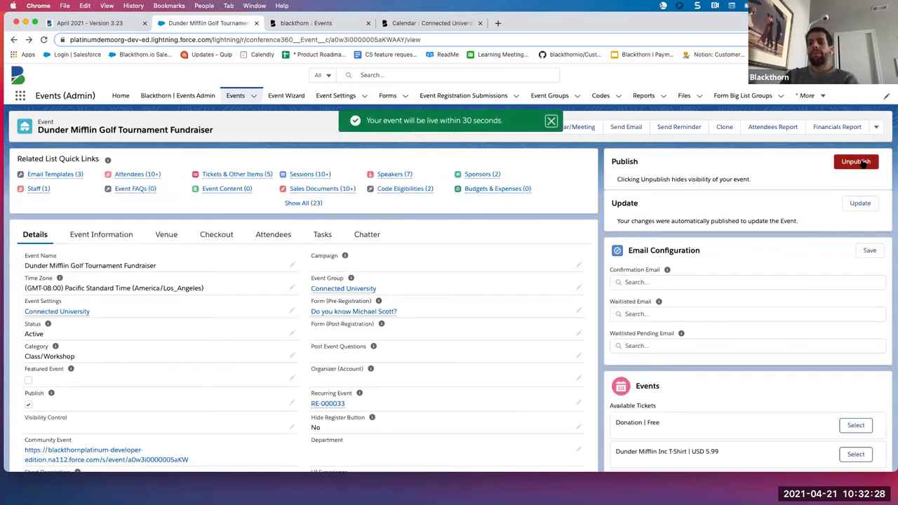
pyautogui.moveTo(52, 393)
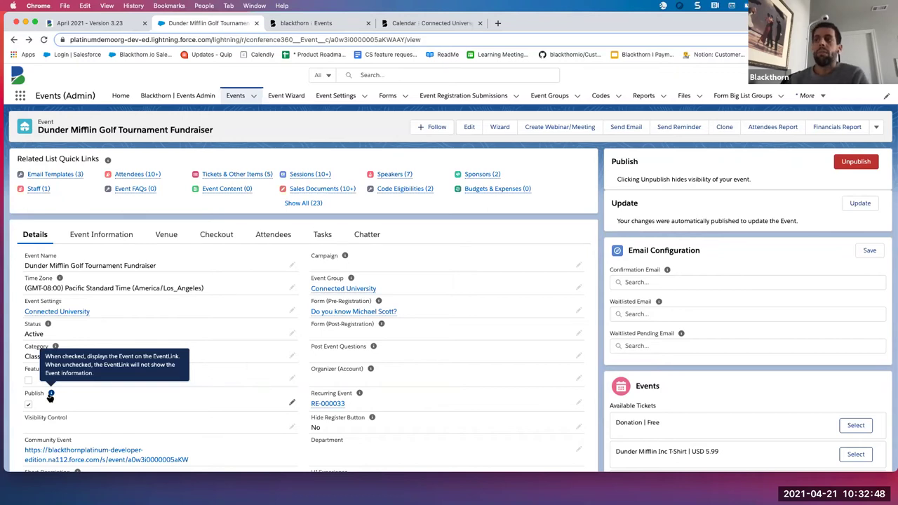
# Check the public page's Error (400) message, highlight it, and return to the event record.
pyautogui.click(304, 23)
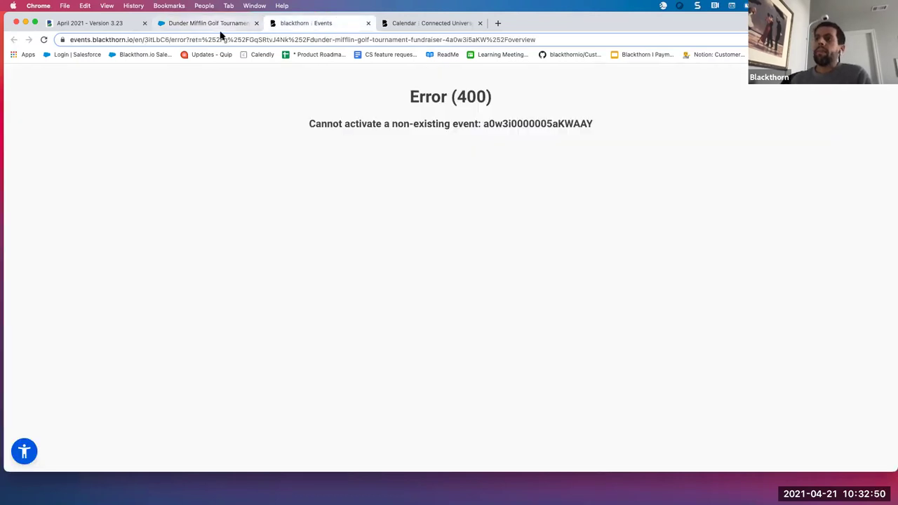
pyautogui.moveTo(307, 122); pyautogui.dragTo(598, 135)
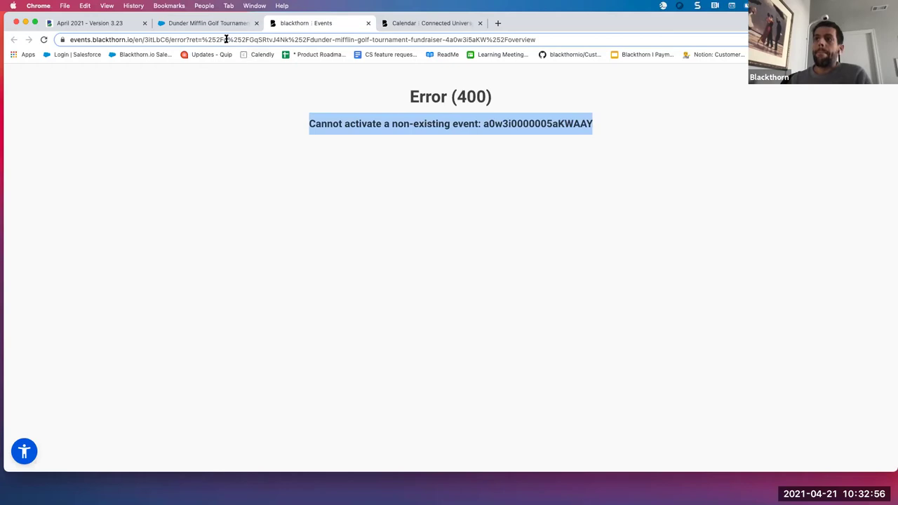
pyautogui.click(204, 23)
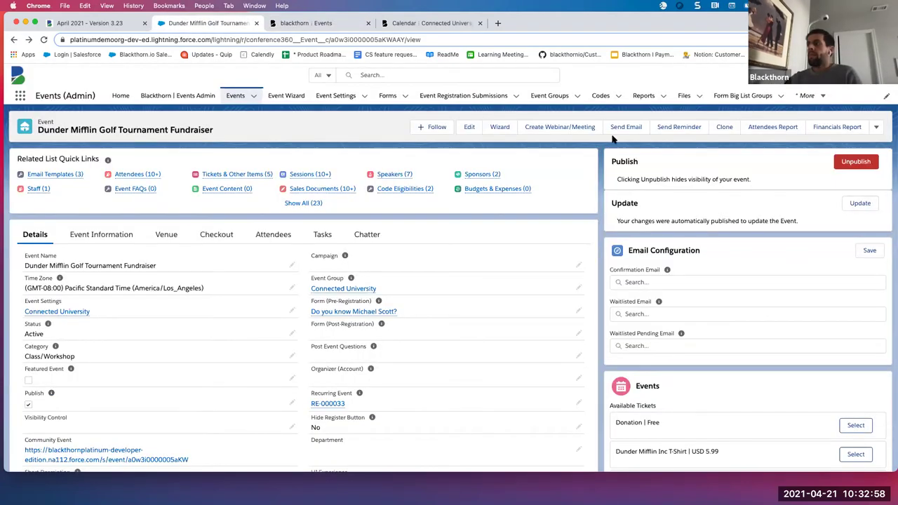
# Push the event's latest changes live with Update, then read the April 2021 release notes.
pyautogui.click(861, 204)
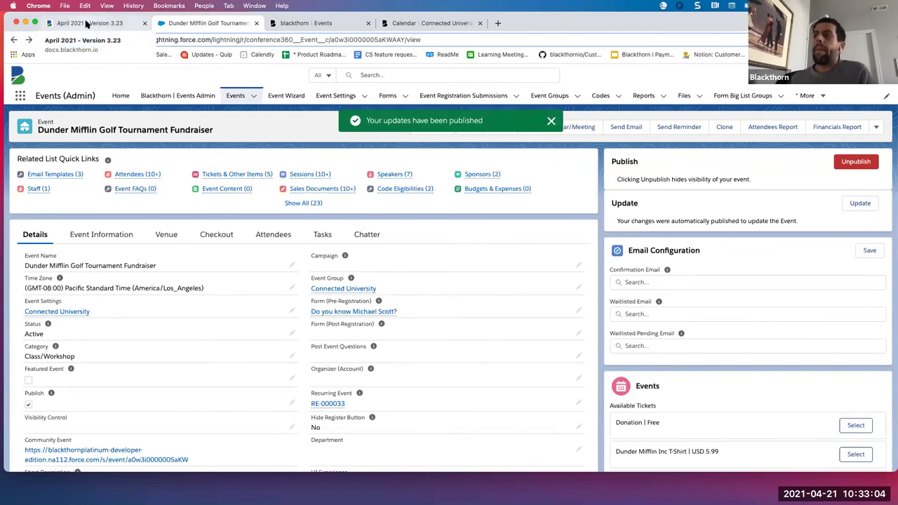
pyautogui.click(86, 23)
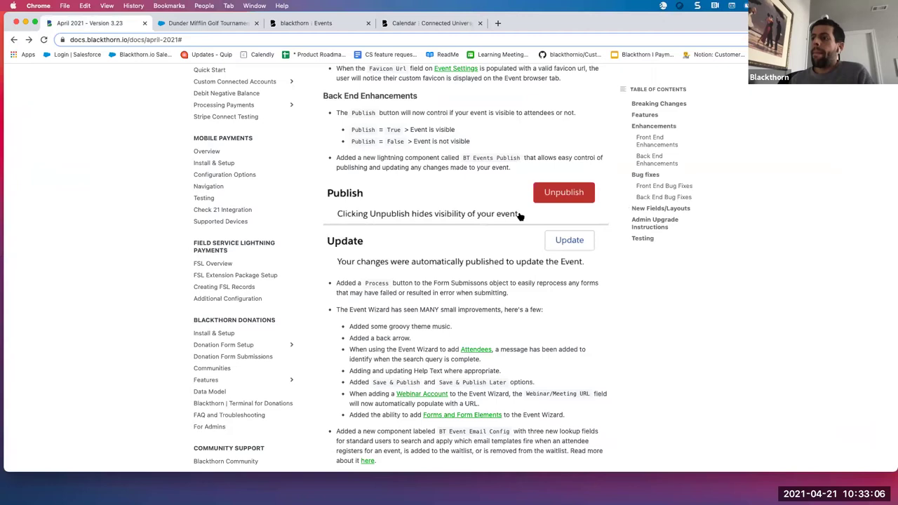
pyautogui.scroll(-1, 520, 217)
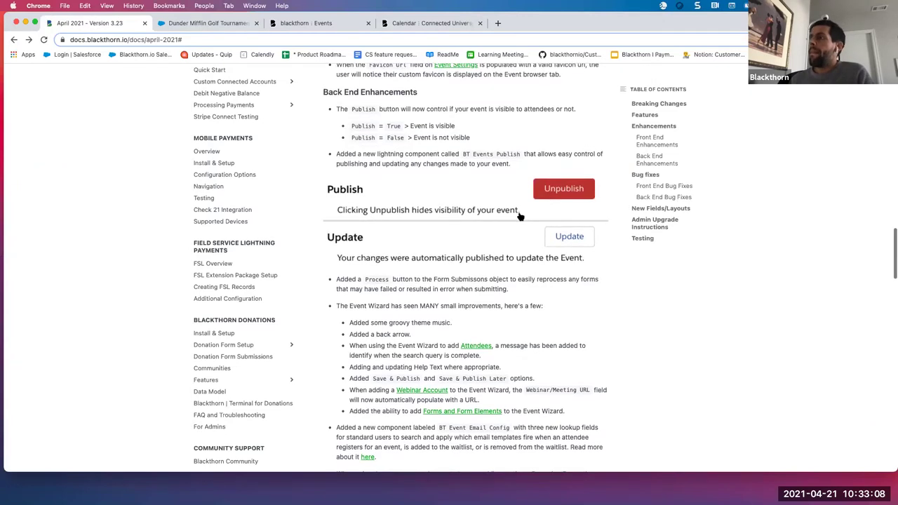
pyautogui.scroll(-5, 520, 217)
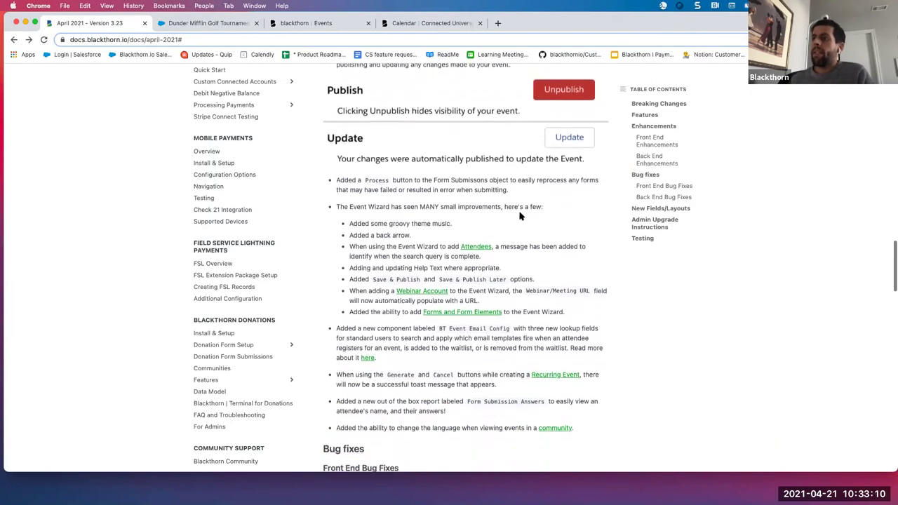
pyautogui.scroll(-2, 520, 217)
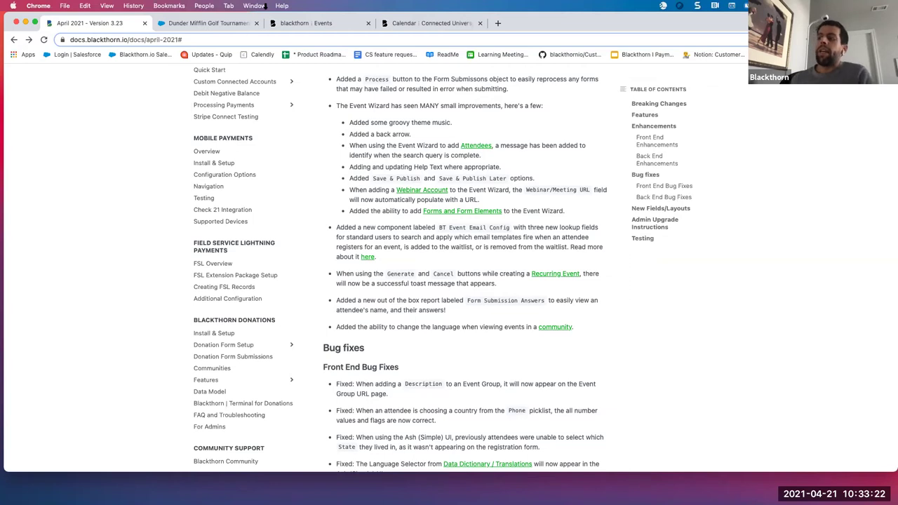
pyautogui.click(188, 24)
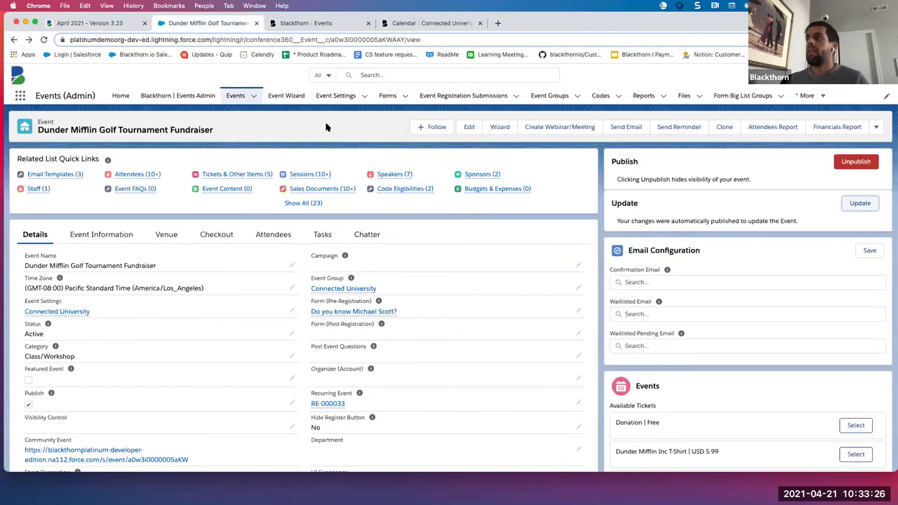
# Find form submission FS-0307 through the Form Submissions list and reprocess it with Process.
pyautogui.click(19, 99)
pyautogui.write('form su')
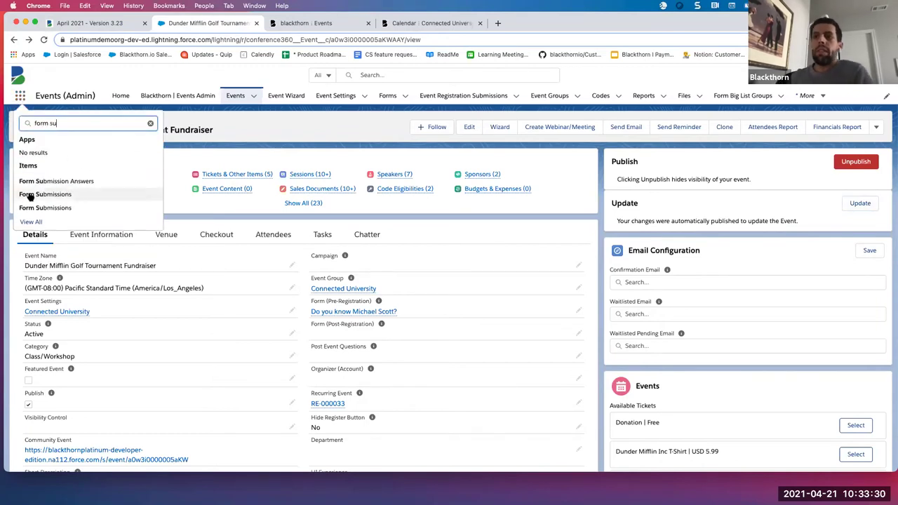
pyautogui.click(31, 195)
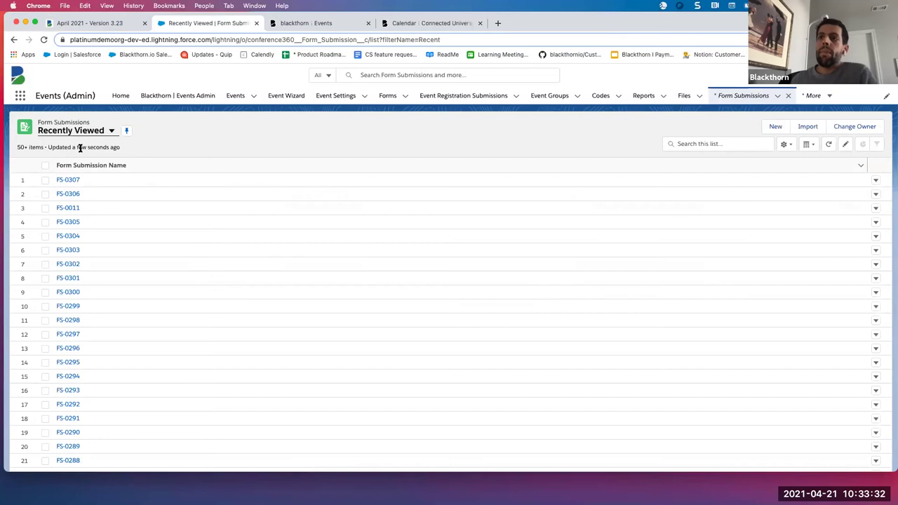
pyautogui.click(66, 181)
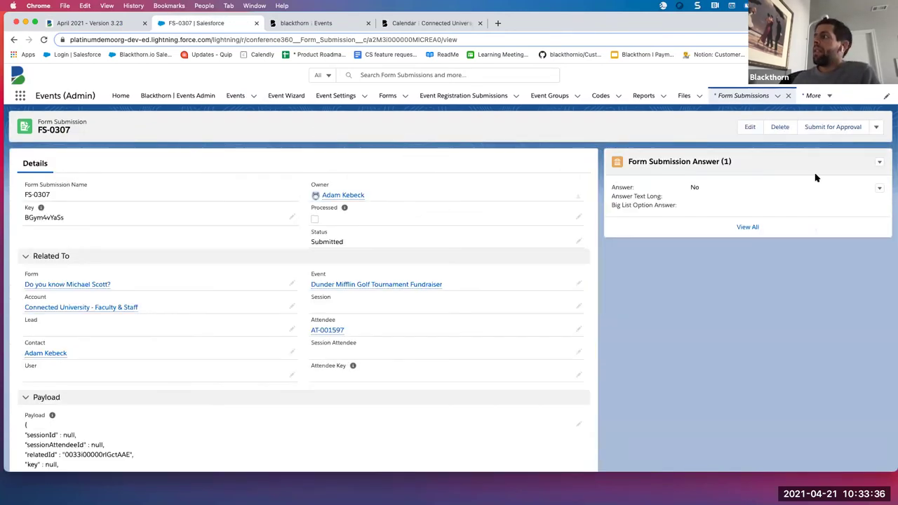
pyautogui.click(877, 128)
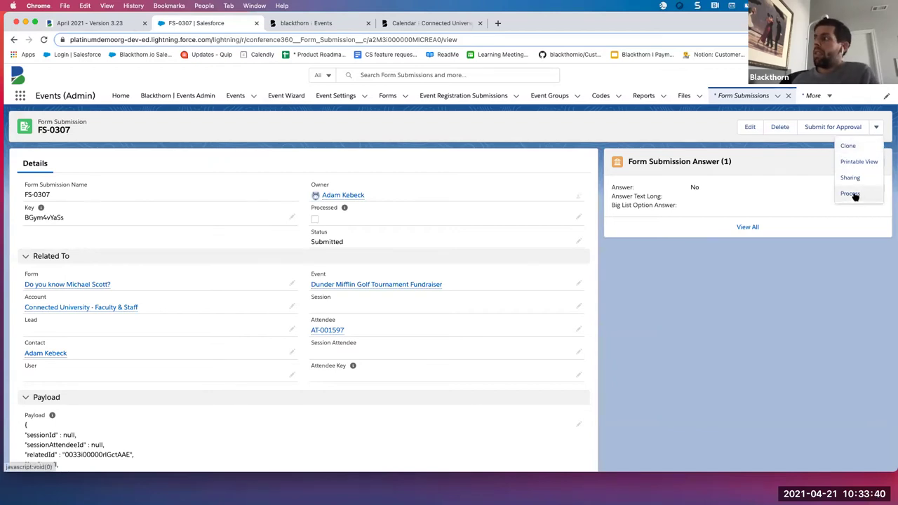
pyautogui.click(851, 194)
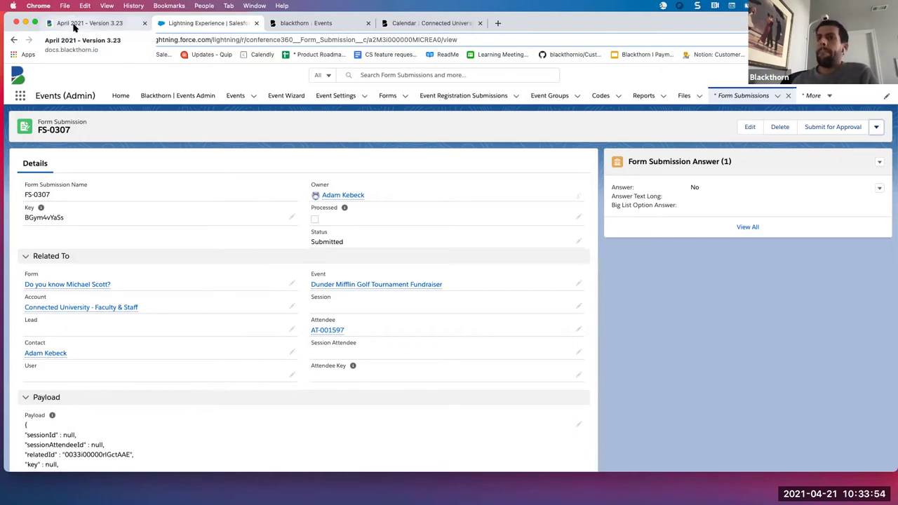
# Read the 3.23 release notes, then go Back in Salesforce to the fundraiser event record.
pyautogui.click(75, 25)
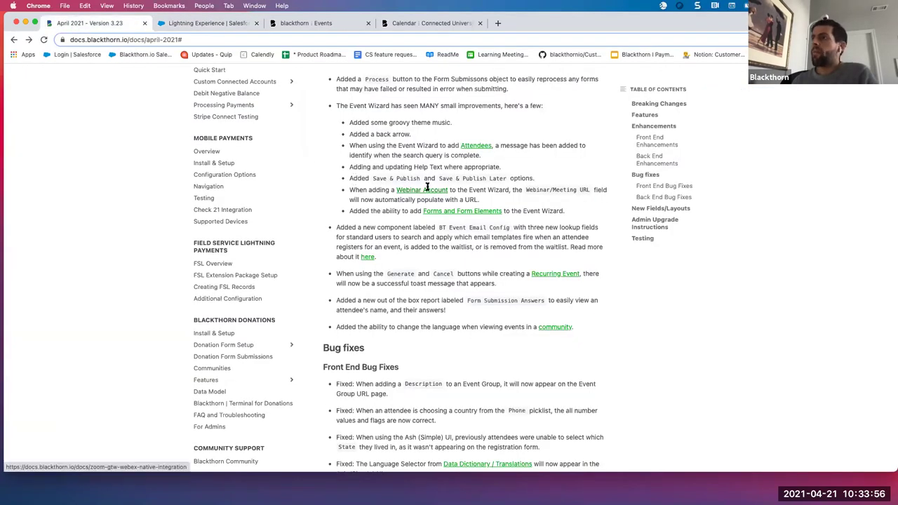
pyautogui.scroll(-3, 442, 188)
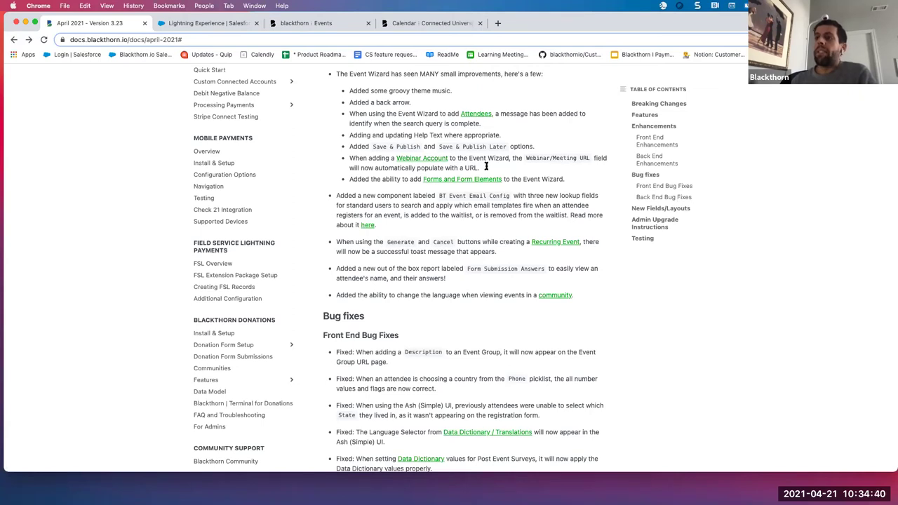
pyautogui.click(203, 24)
pyautogui.click(13, 39)
pyautogui.click(13, 39)
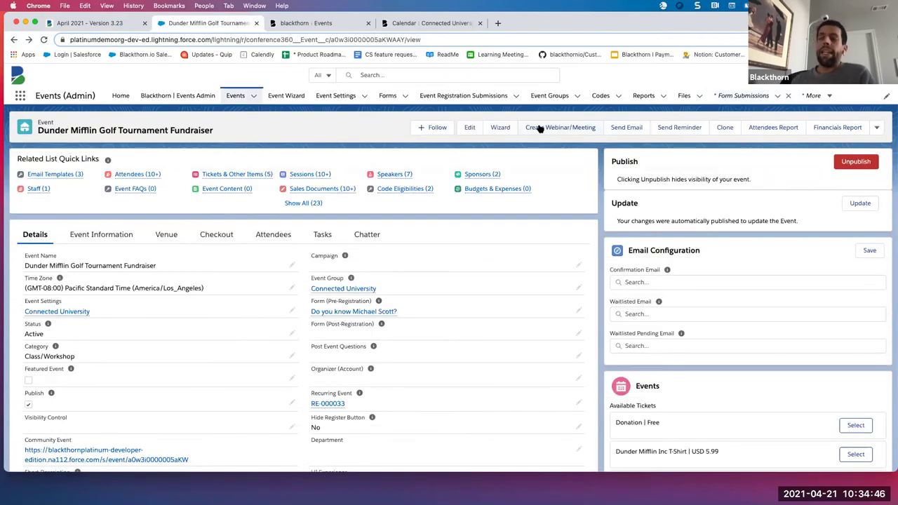
# Review the Event Wizard and front-end bug-fix notes again, then return to the event record.
pyautogui.click(102, 23)
pyautogui.scroll(-1, 566, 174)
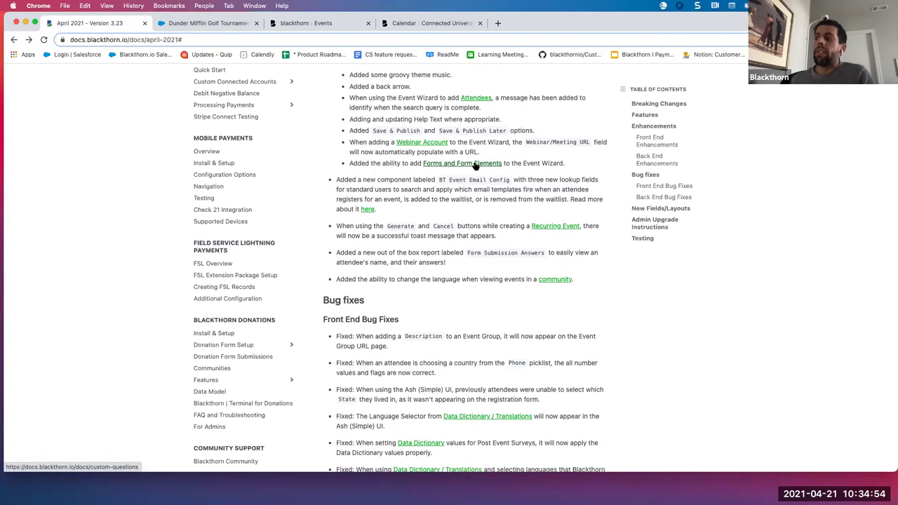
pyautogui.scroll(2, 475, 166)
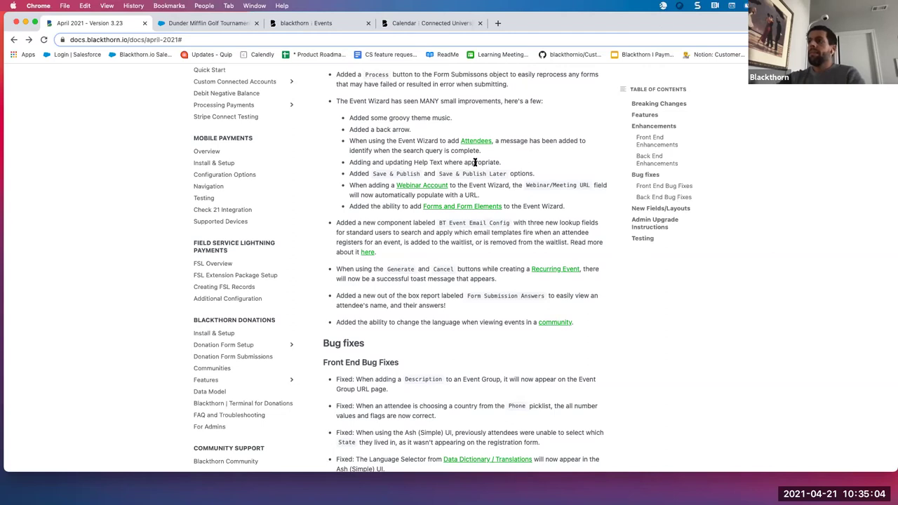
pyautogui.click(179, 23)
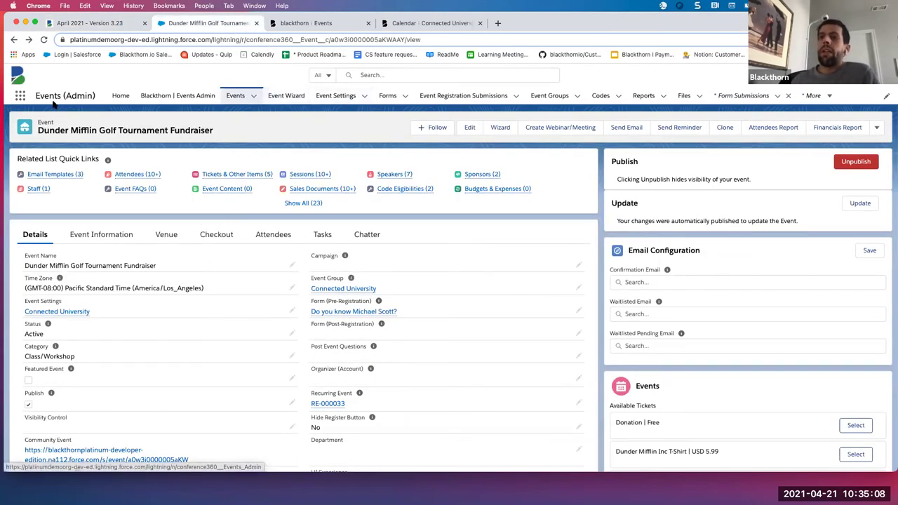
# Start the Event Wizard and name the new event 'Adam's Test Event'.
pyautogui.click(285, 96)
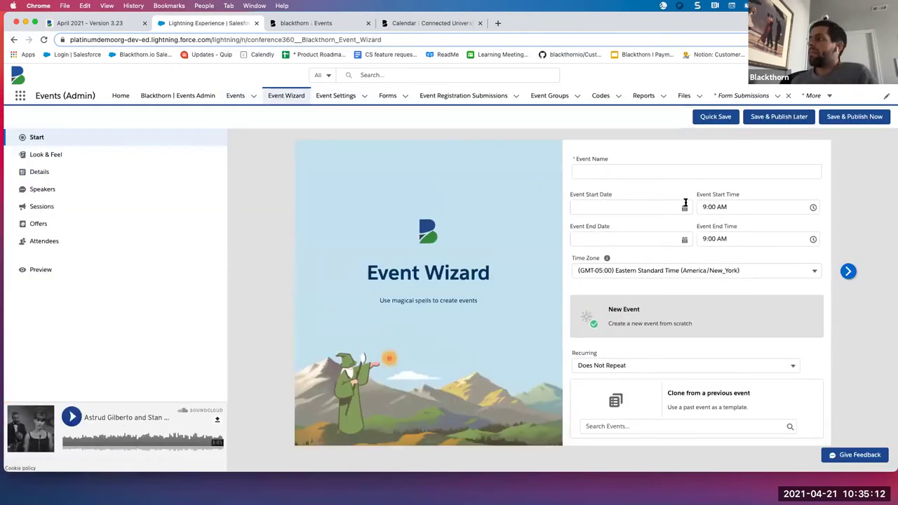
pyautogui.click(596, 161)
pyautogui.write("Adam's Test Event")
pyautogui.click(618, 151)
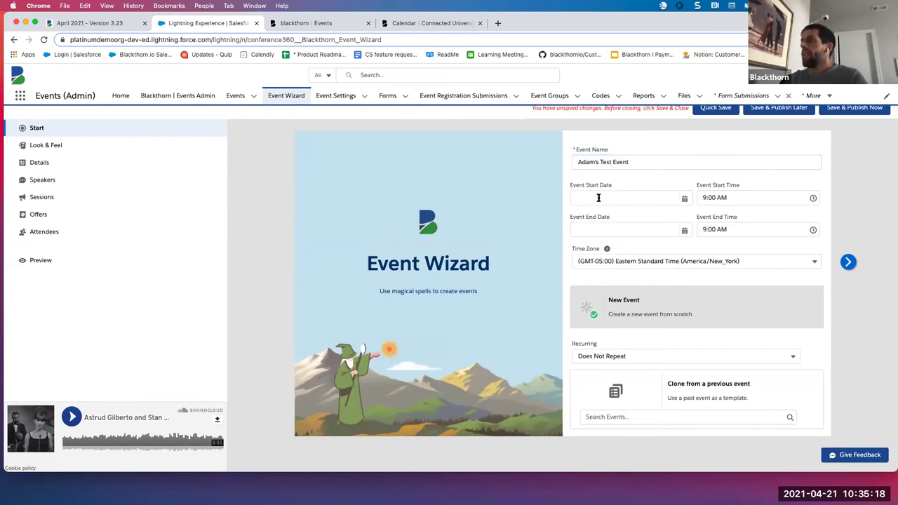
# Set the event to run April 21–23, 2021, ending at 9:30 AM, and advance to templates.
pyautogui.click(599, 198)
pyautogui.click(639, 306)
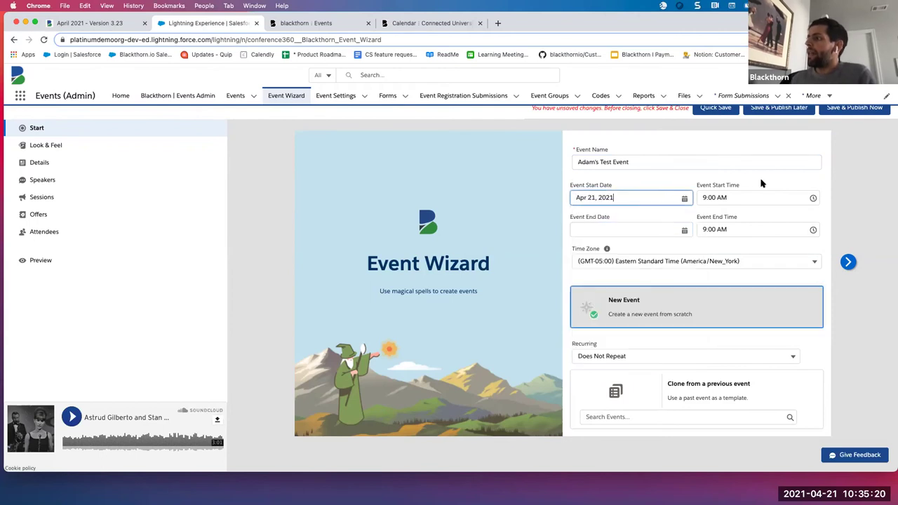
pyautogui.click(633, 230)
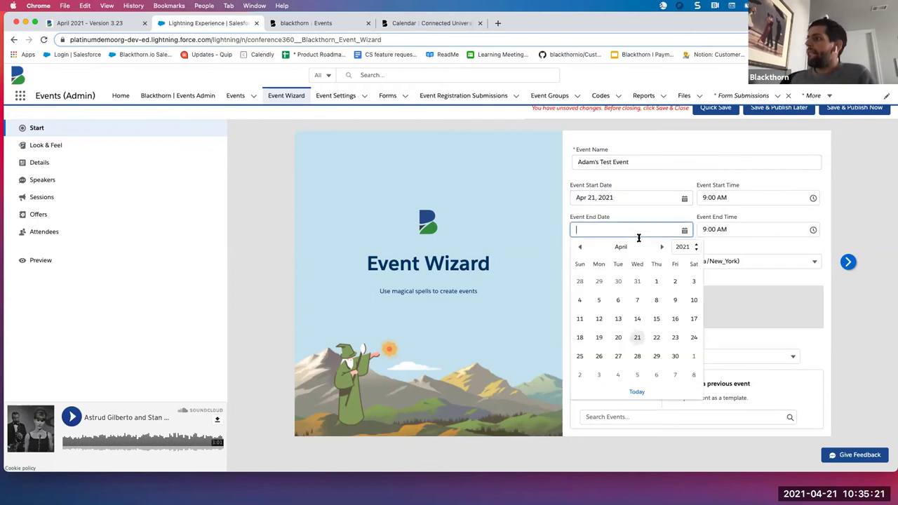
pyautogui.click(675, 338)
pyautogui.click(723, 229)
pyautogui.scroll(-2, 748, 257)
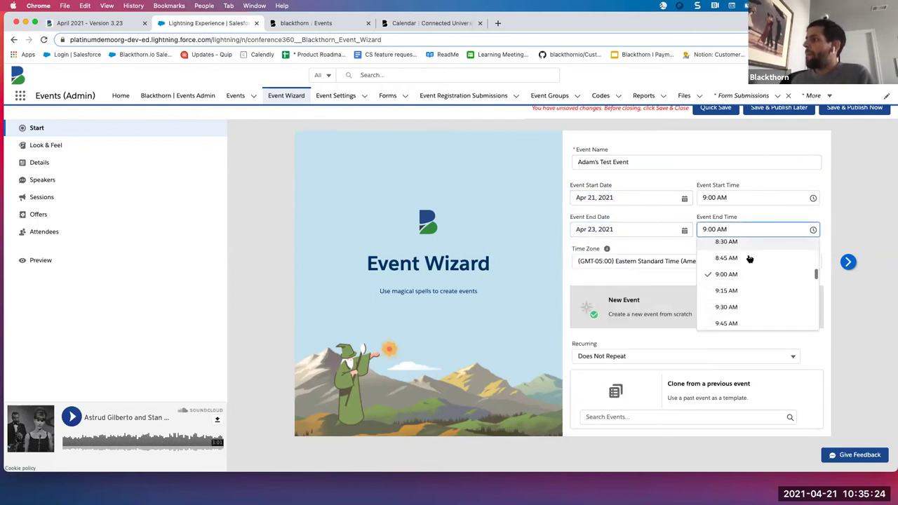
pyautogui.click(723, 309)
pyautogui.scroll(-1, 650, 290)
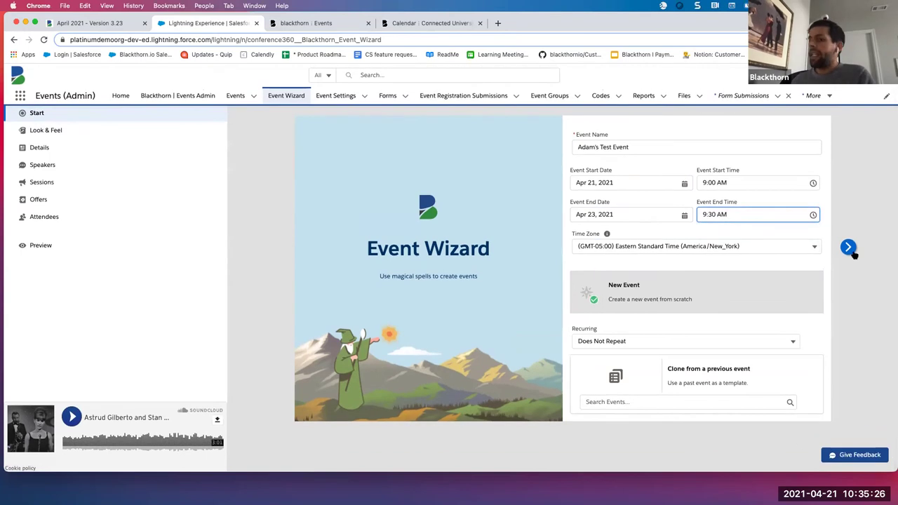
pyautogui.click(849, 248)
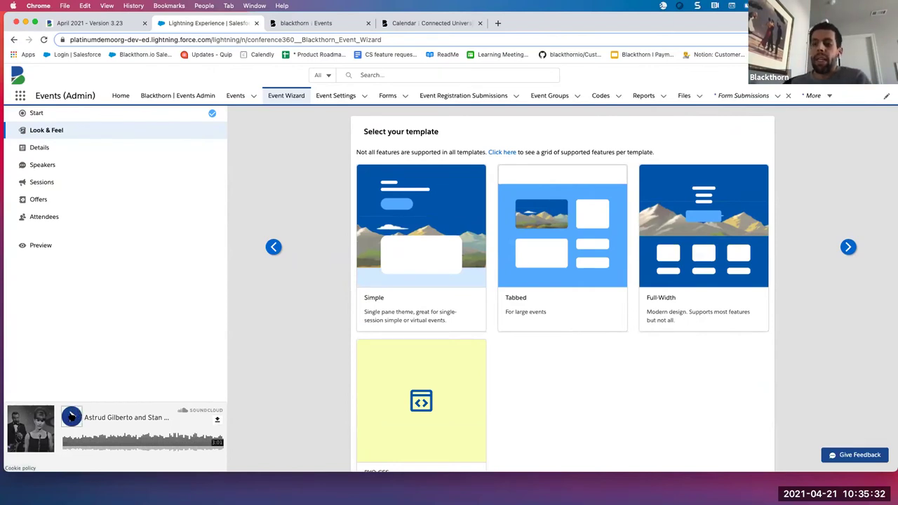
# Play and pause the wizard's background music, then go back to Start and return to templates.
pyautogui.click(71, 417)
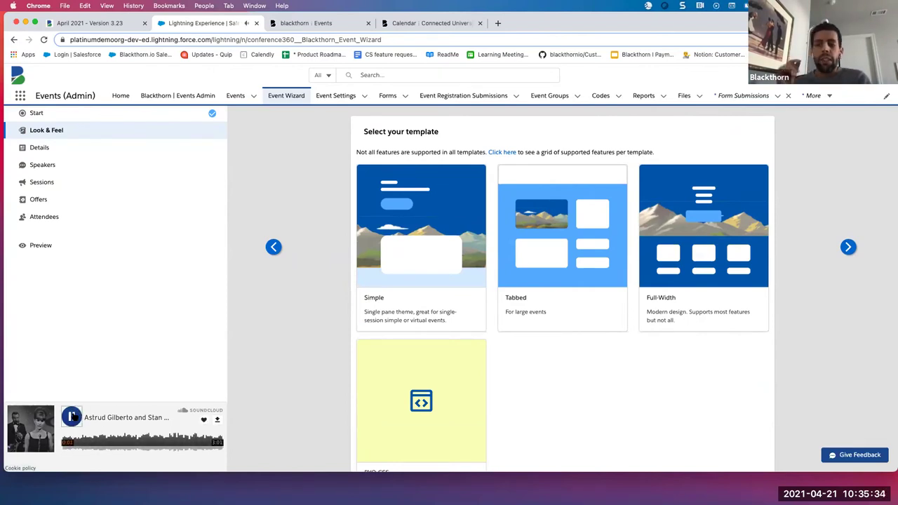
pyautogui.click(72, 418)
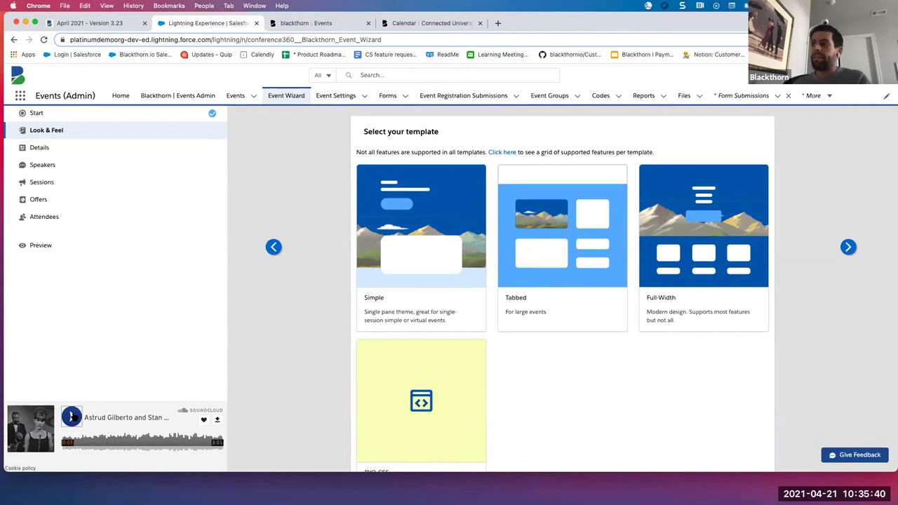
pyautogui.scroll(1, 288, 265)
pyautogui.click(270, 256)
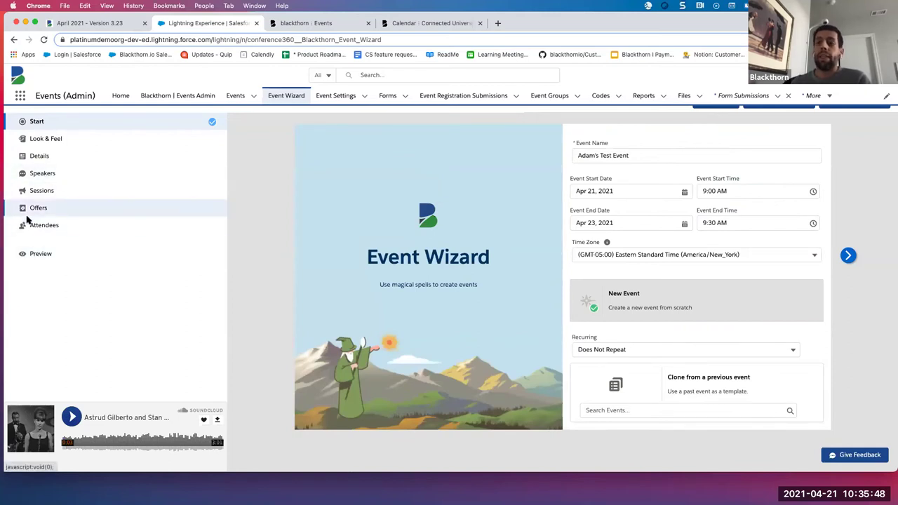
pyautogui.click(848, 255)
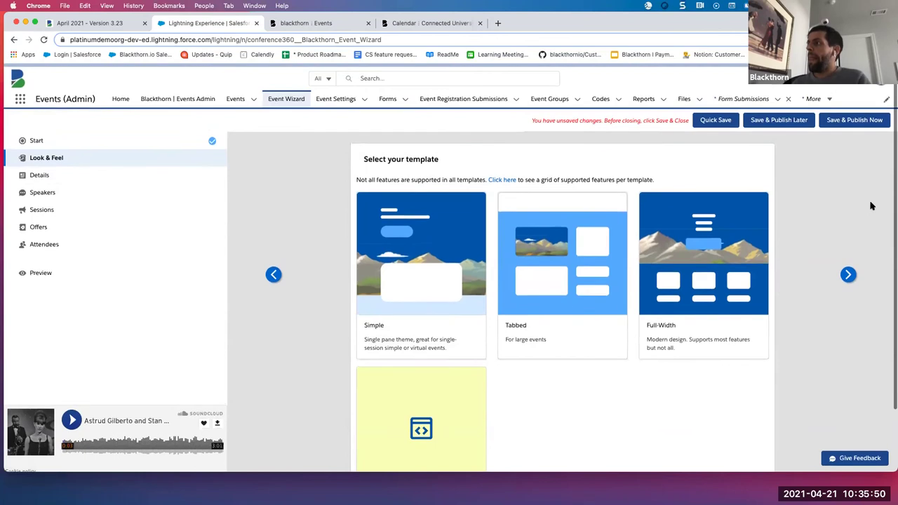
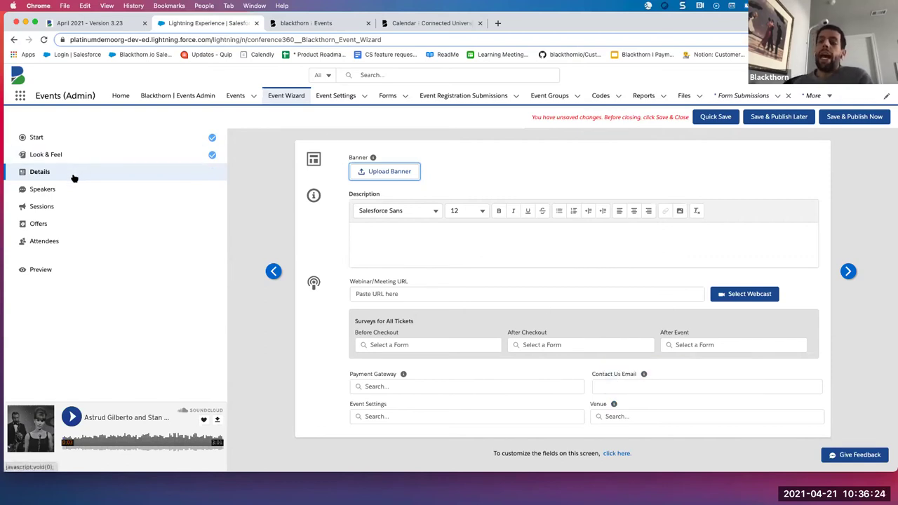
# Move the event wizard on to the Offers step.
pyautogui.click(38, 224)
# Set the event's payment gateway to Stripe Primary w/ Plaid.
pyautogui.click(375, 192)
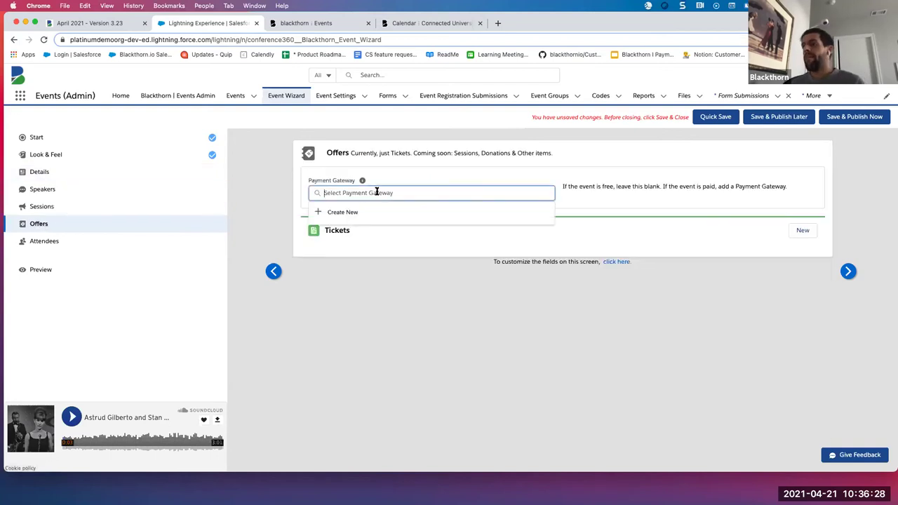
pyautogui.write('stripe')
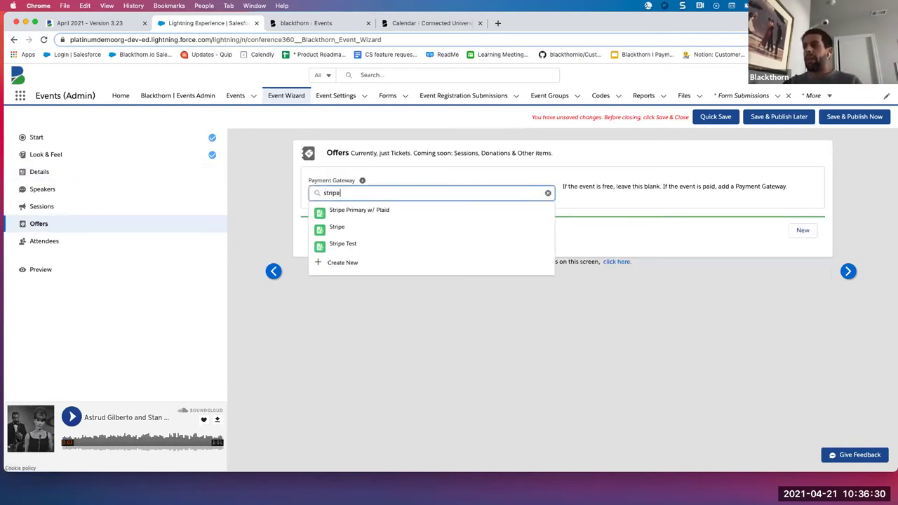
pyautogui.click(363, 212)
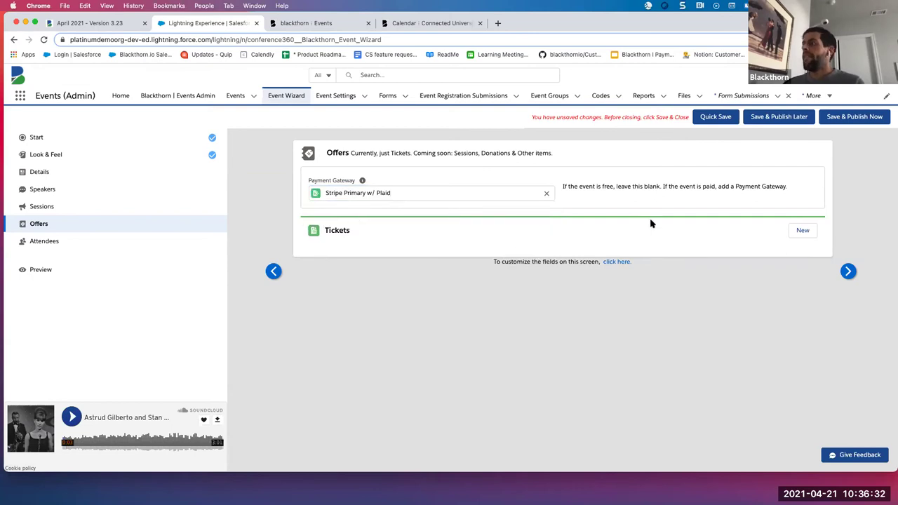
# Add a new ticket named Test Ticket priced at 5.00.
pyautogui.click(800, 230)
pyautogui.click(330, 269)
pyautogui.write('Test Tic')
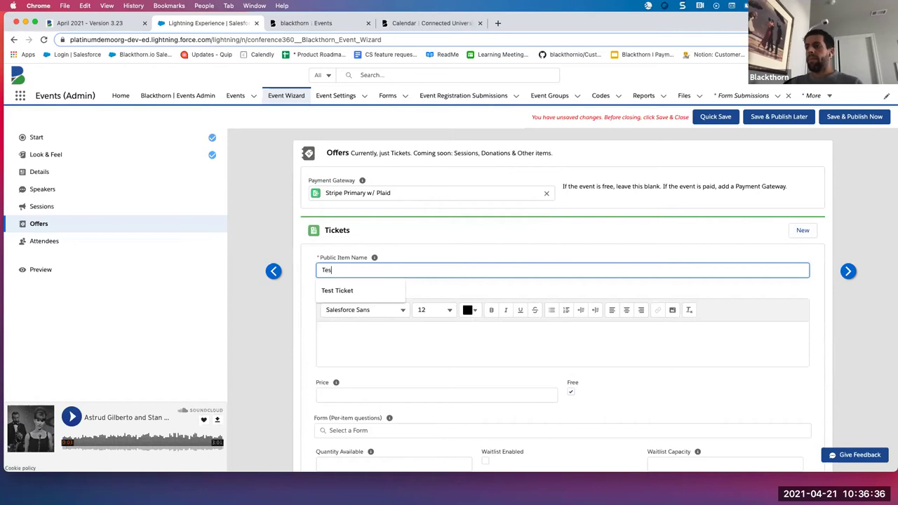
pyautogui.click(358, 292)
pyautogui.scroll(-2, 358, 293)
pyautogui.click(344, 328)
pyautogui.write('5')
pyautogui.click(465, 341)
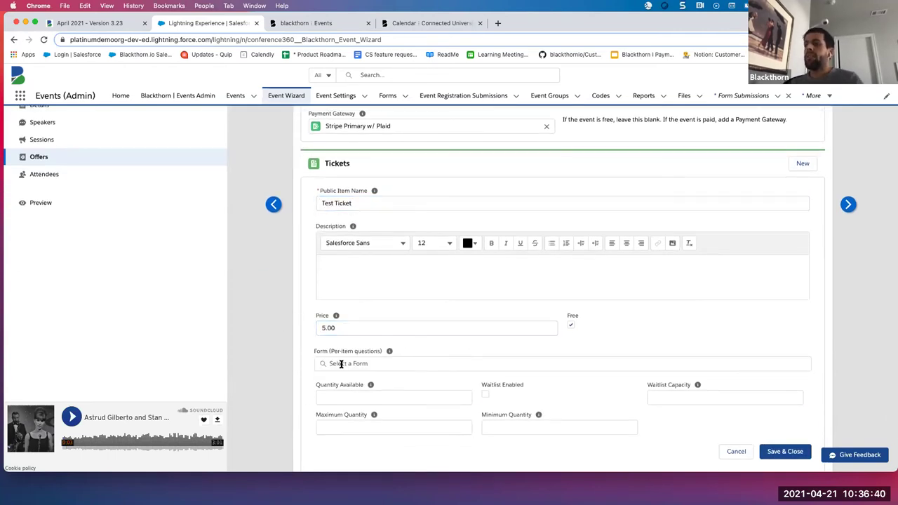
# Attach the existing Alumni Questions form to Test Ticket as its per-item questions.
pyautogui.click(341, 364)
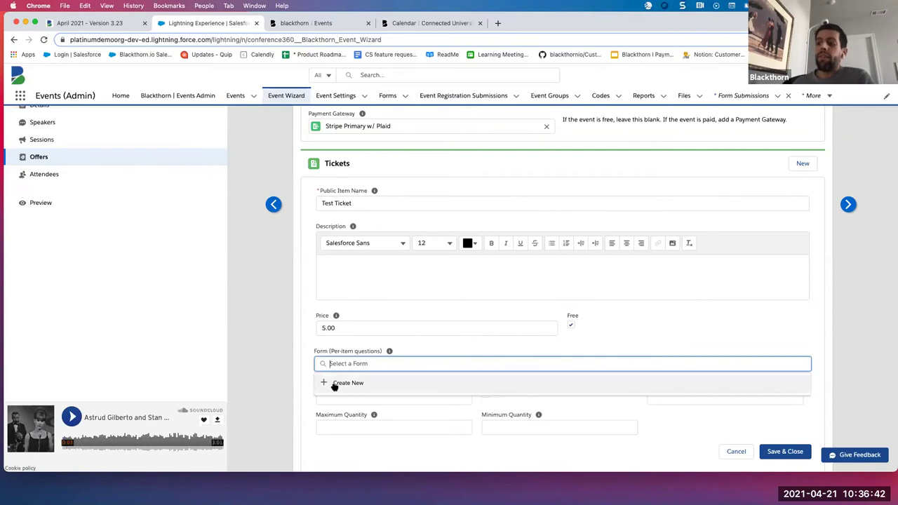
pyautogui.click(334, 384)
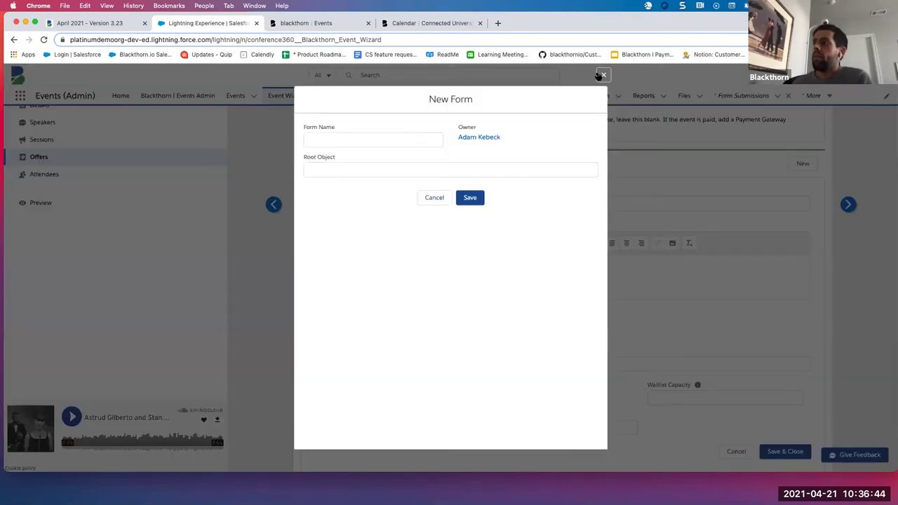
pyautogui.click(602, 75)
pyautogui.click(343, 361)
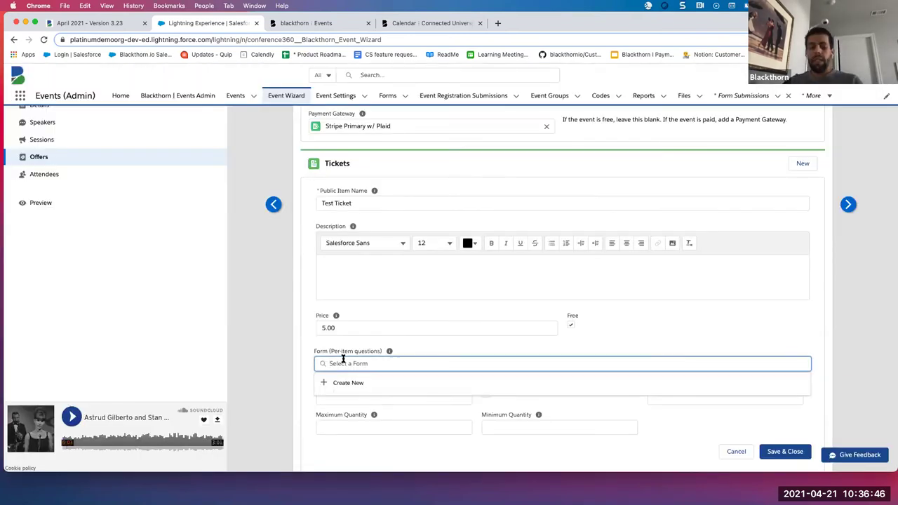
pyautogui.write('alumni')
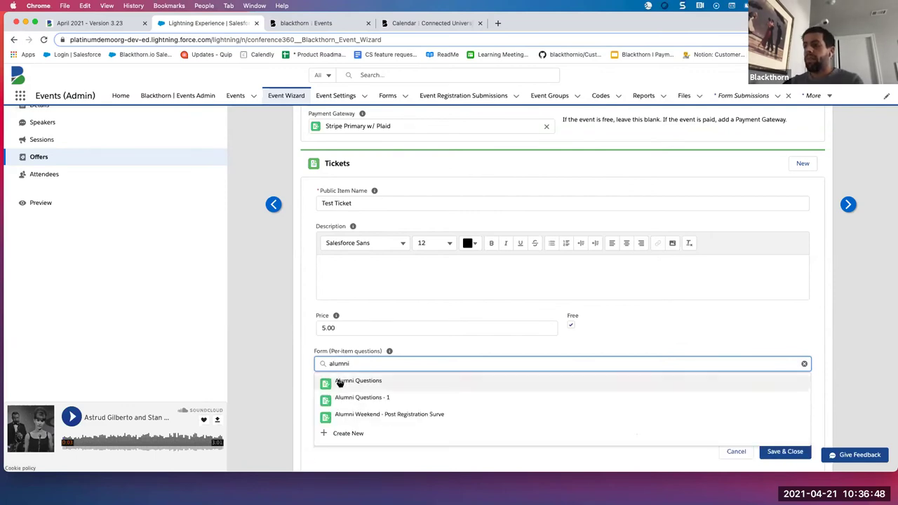
pyautogui.click(342, 381)
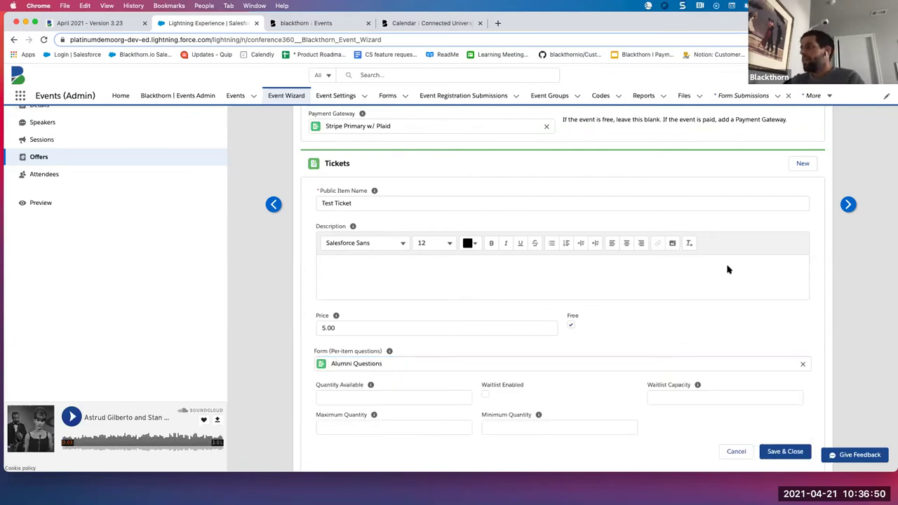
# Advance to Attendees, glance at the April 2021 release notes, and save for publishing later.
pyautogui.click(849, 204)
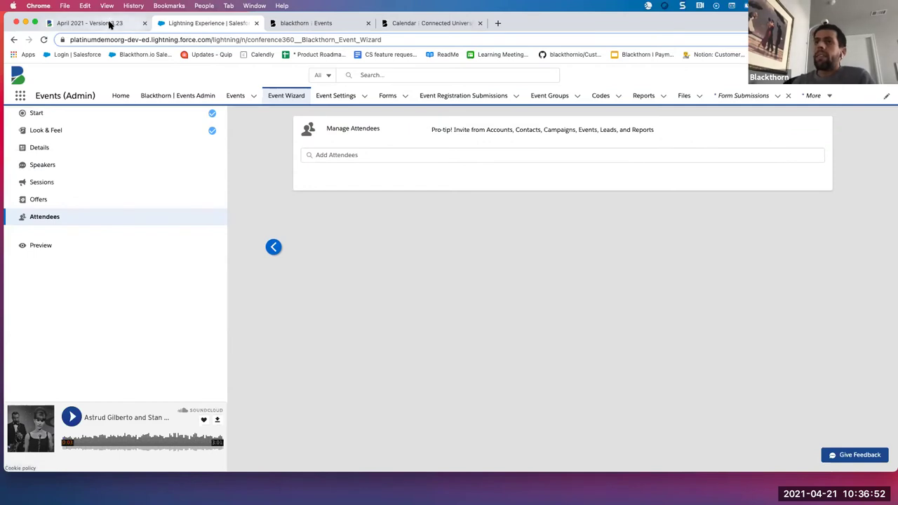
pyautogui.click(111, 24)
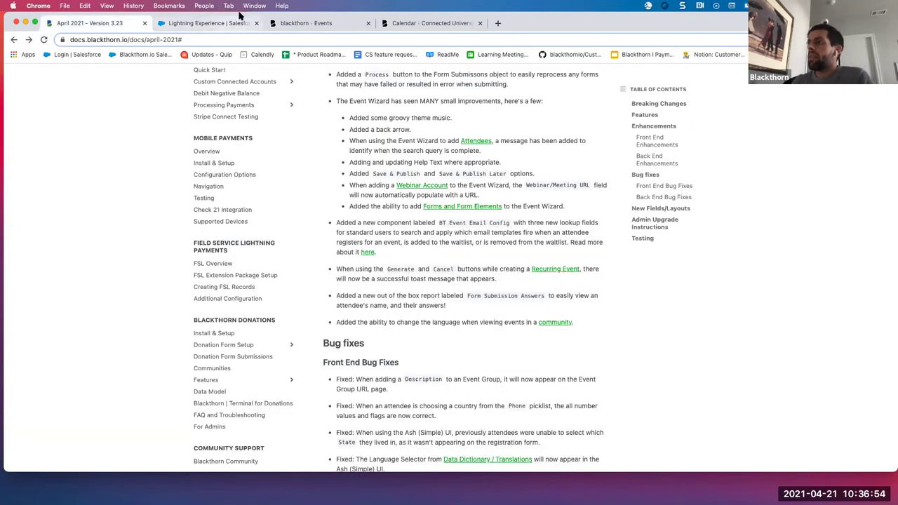
pyautogui.click(199, 25)
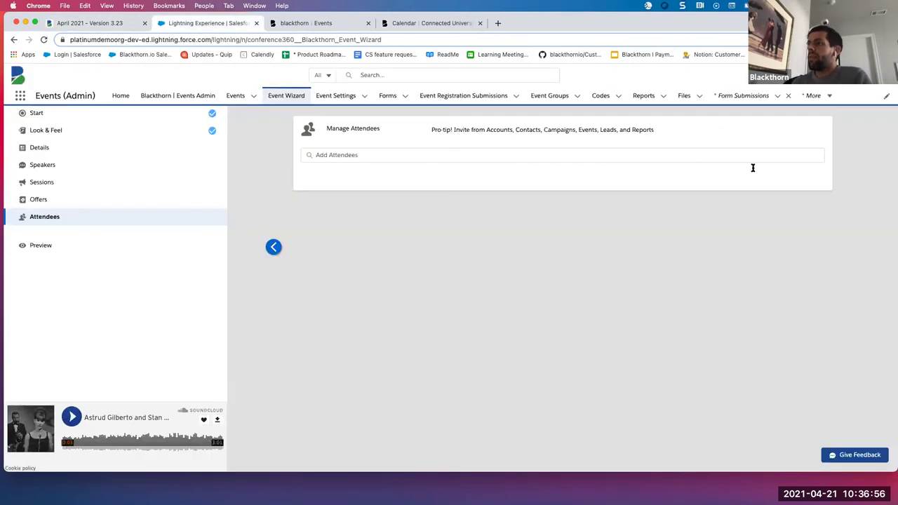
pyautogui.click(345, 155)
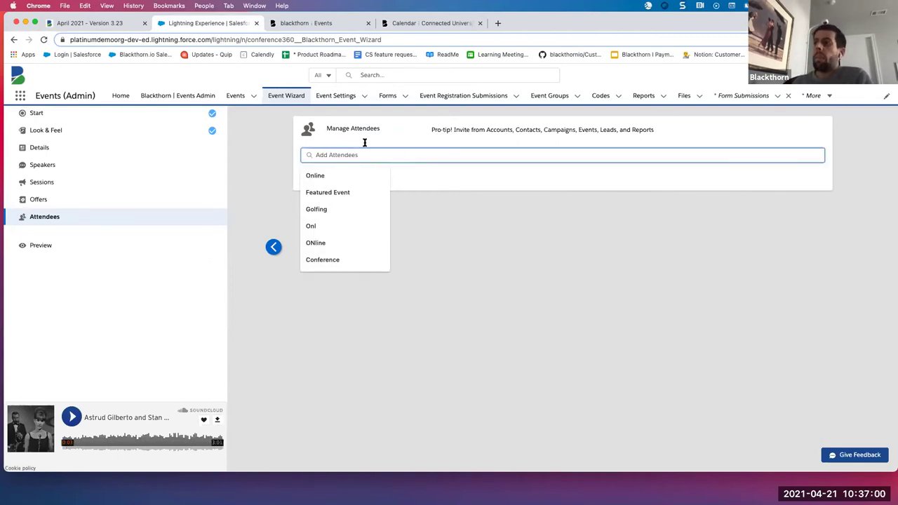
pyautogui.click(605, 286)
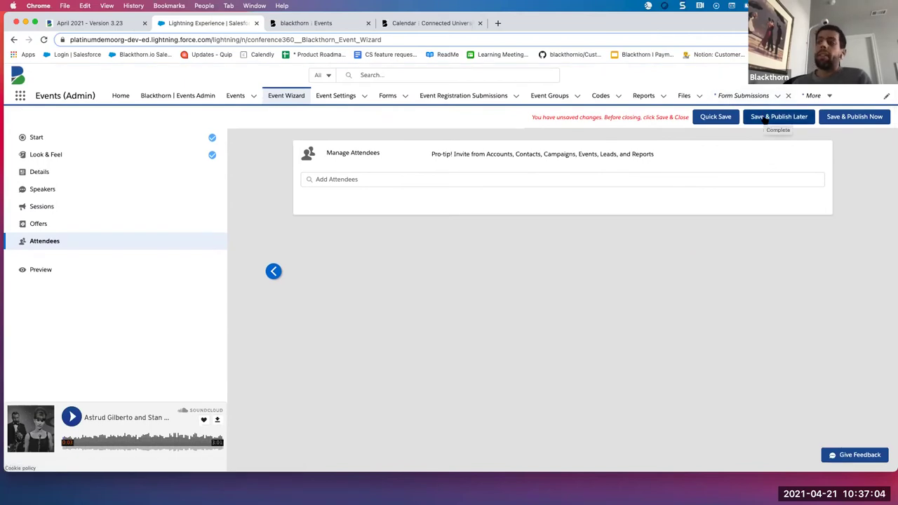
pyautogui.click(765, 117)
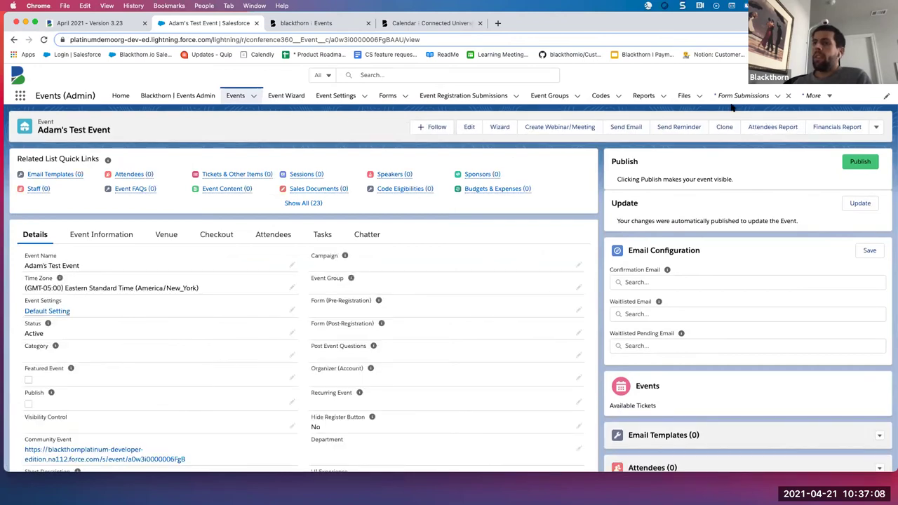
# Reopen the wizard's Details step and select the Zoom webcast account to fill the meeting URL.
pyautogui.scroll(-2, 176, 279)
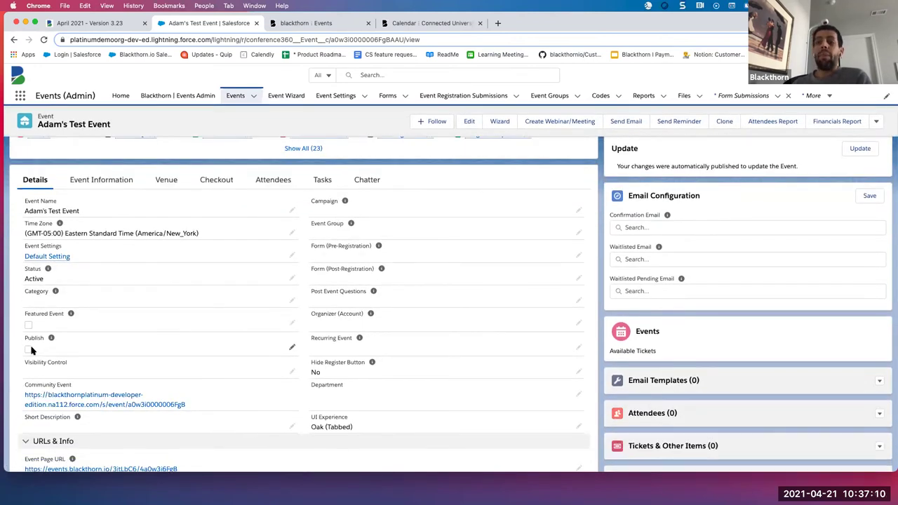
pyautogui.scroll(2, 575, 295)
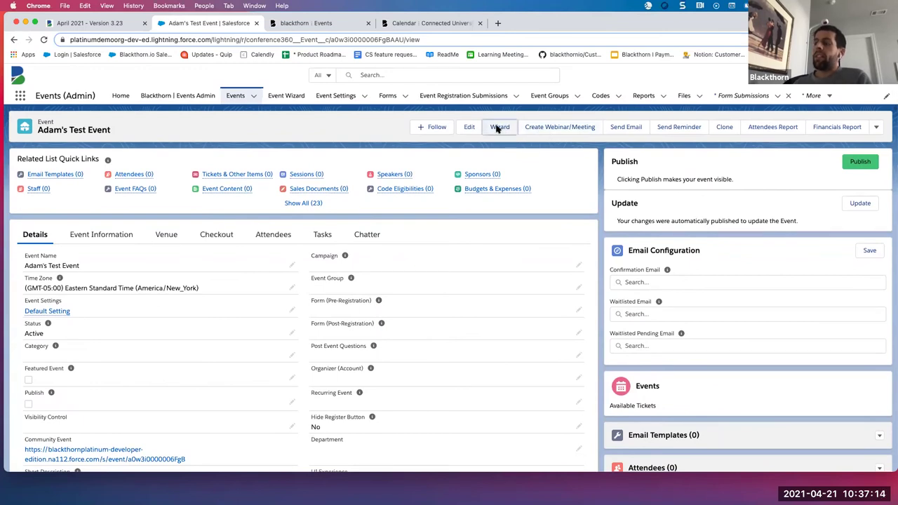
pyautogui.click(498, 127)
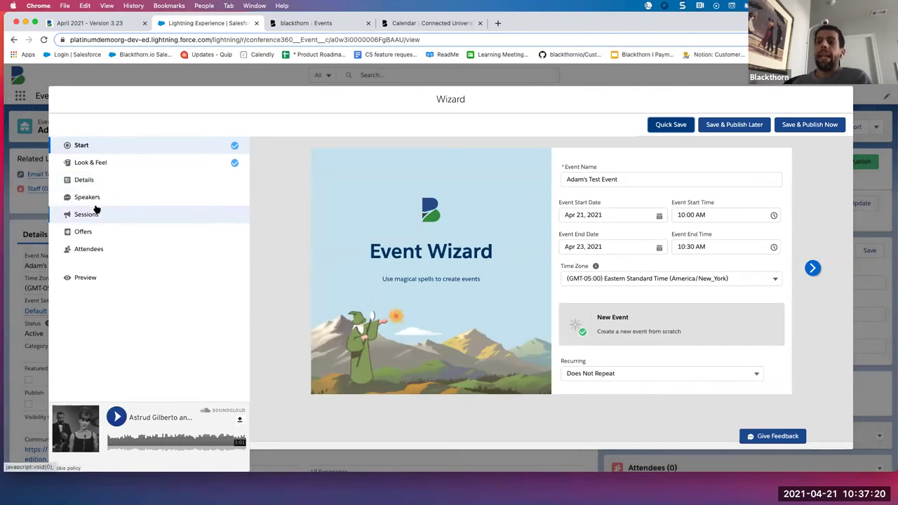
pyautogui.click(83, 180)
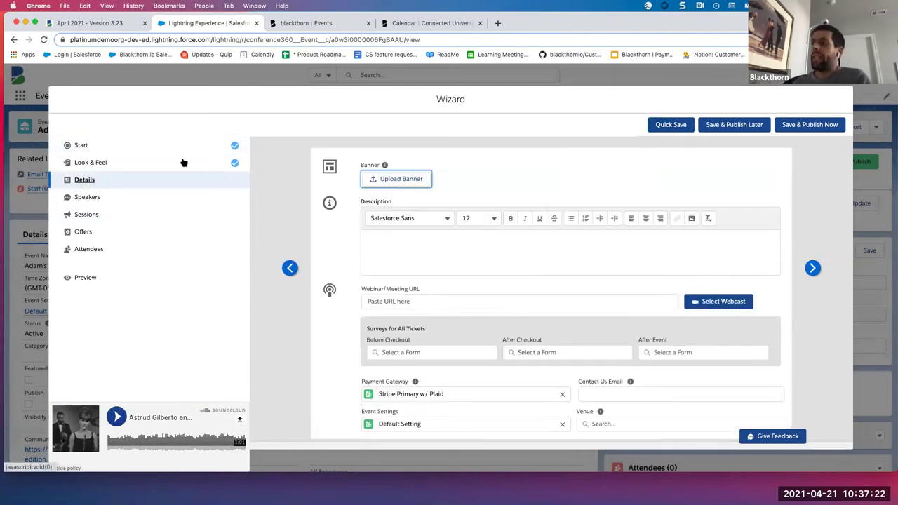
pyautogui.click(716, 303)
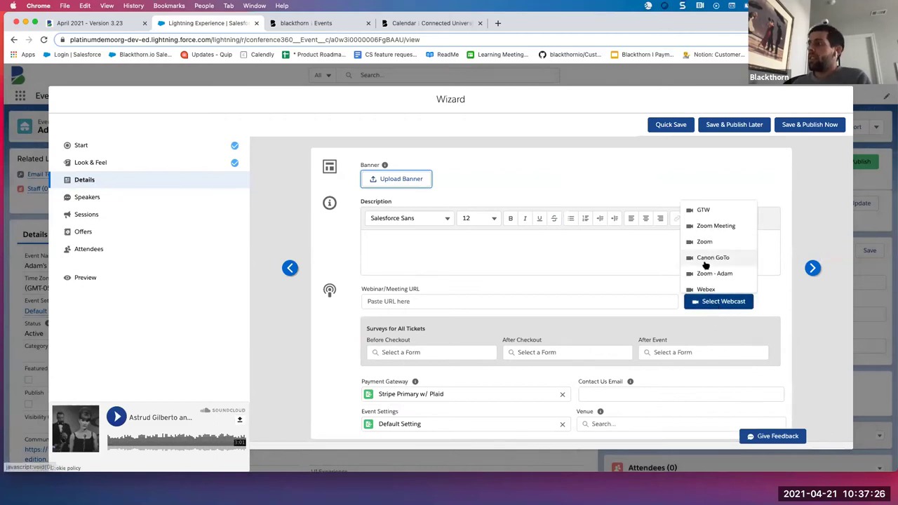
pyautogui.click(715, 273)
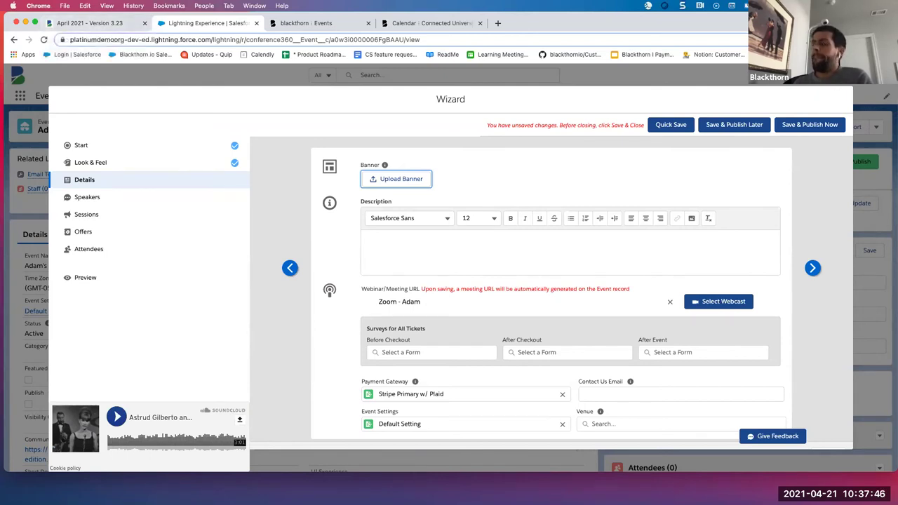
pyautogui.click(841, 73)
pyautogui.click(111, 23)
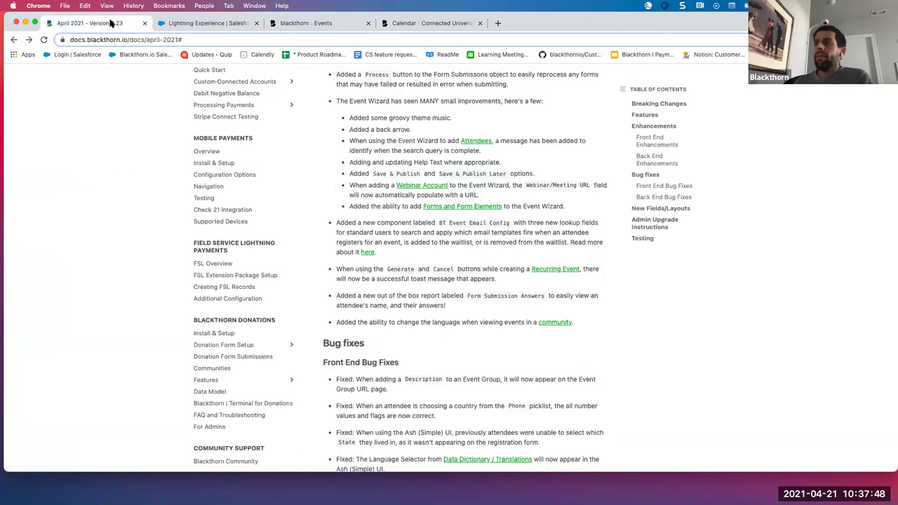
# Open the Blackthorn Email Configuration article from the release notes and highlight 'BT Event Email Config'.
pyautogui.scroll(-3, 475, 207)
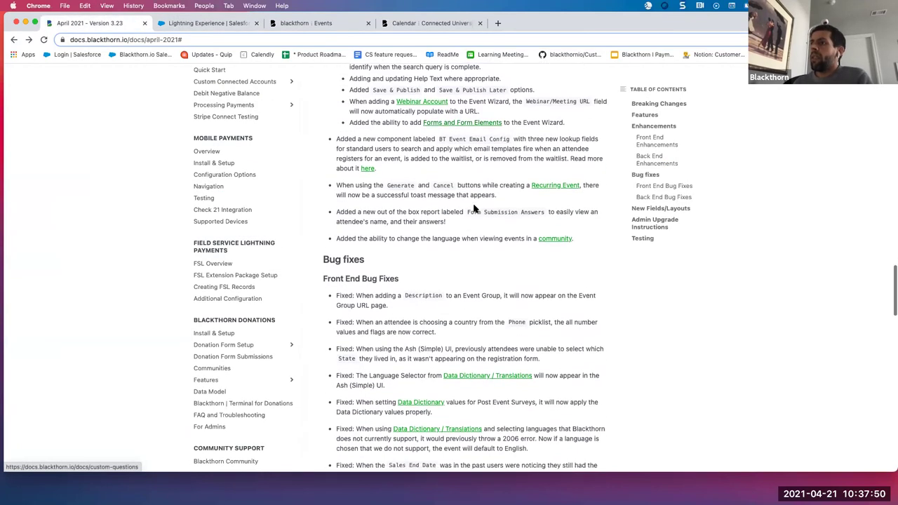
pyautogui.scroll(-2, 474, 209)
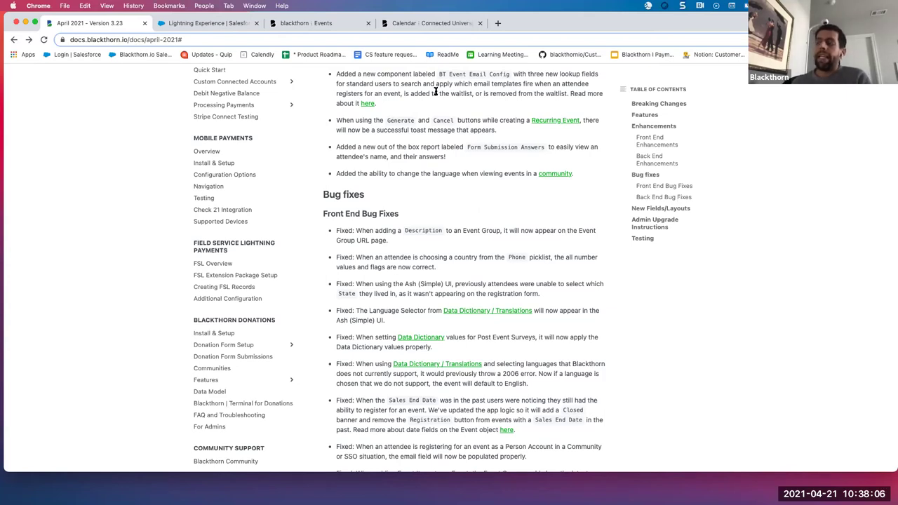
pyautogui.click(368, 104)
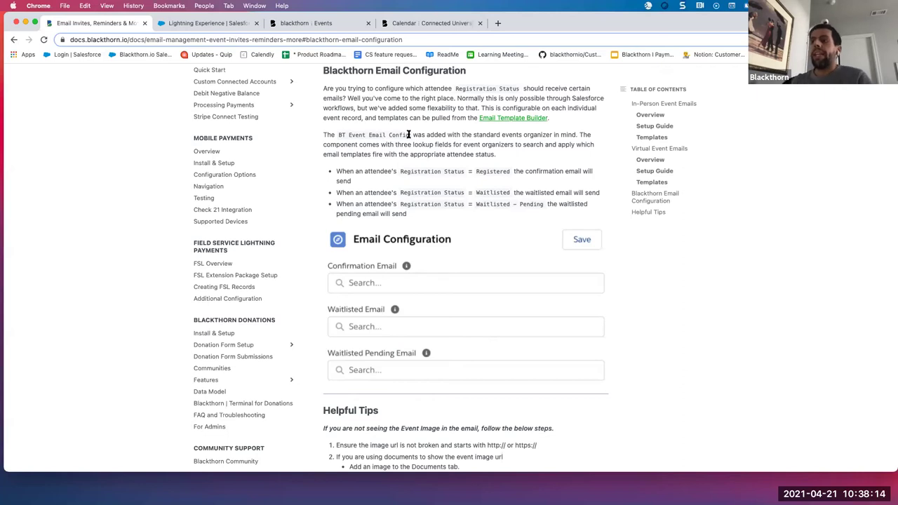
pyautogui.moveTo(411, 136); pyautogui.dragTo(336, 136)
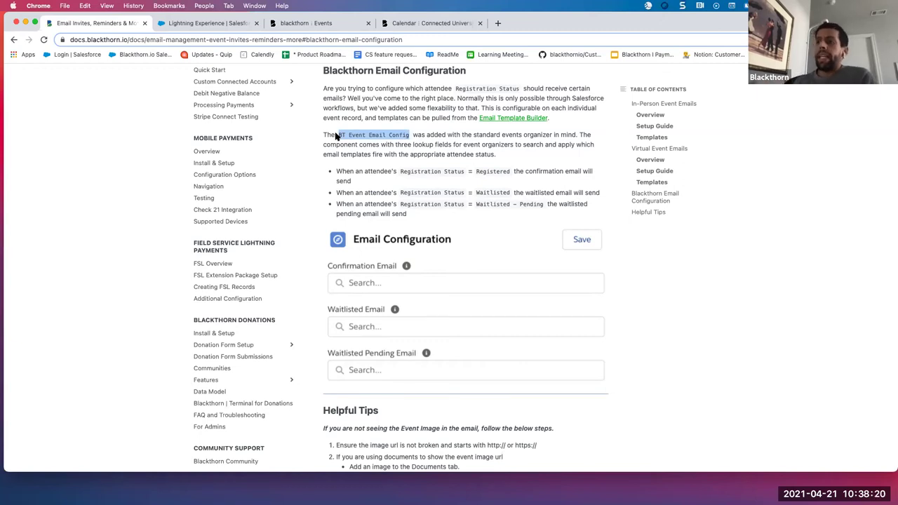
pyautogui.moveTo(336, 136); pyautogui.dragTo(336, 137)
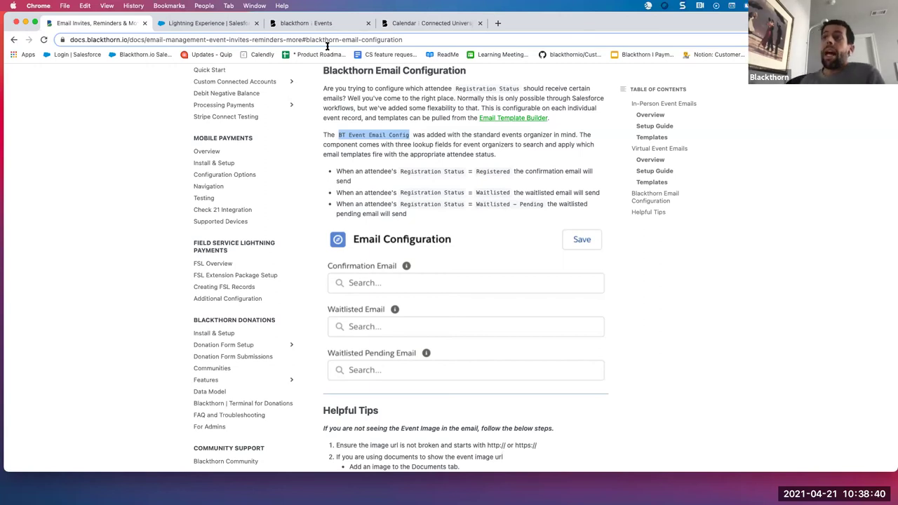
pyautogui.click(207, 25)
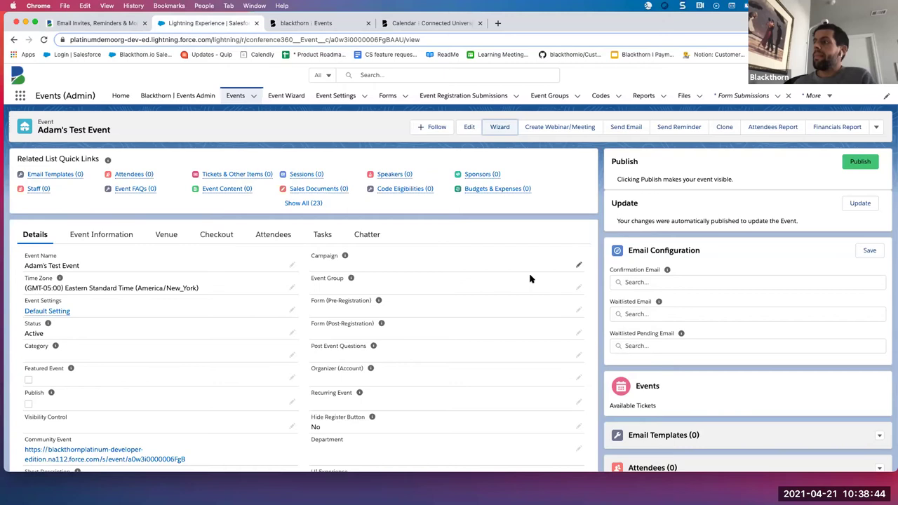
# Set the confirmation email lookup to Confirmation Email.
pyautogui.scroll(-1, 531, 276)
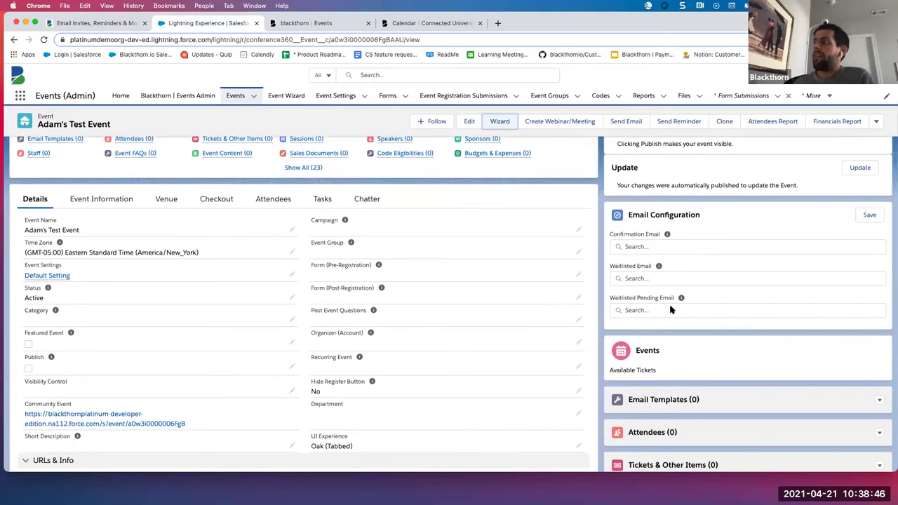
pyautogui.click(651, 247)
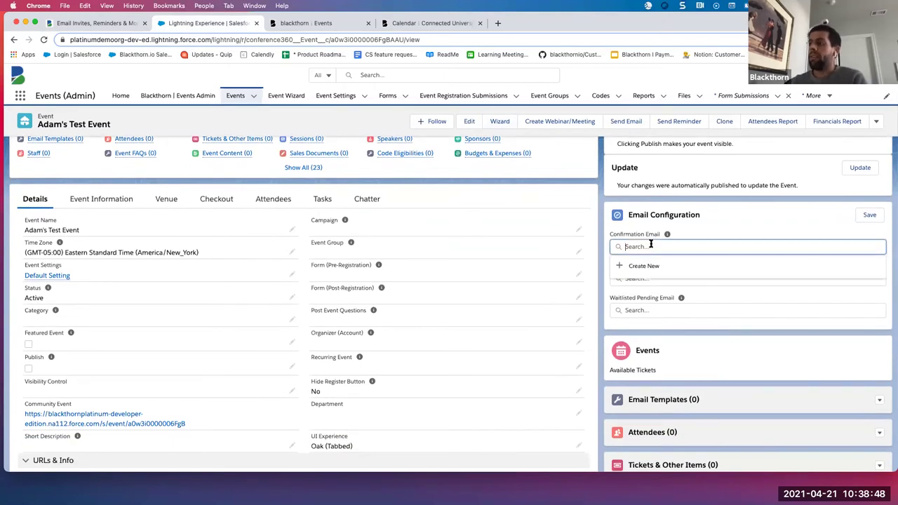
pyautogui.write('confirmation')
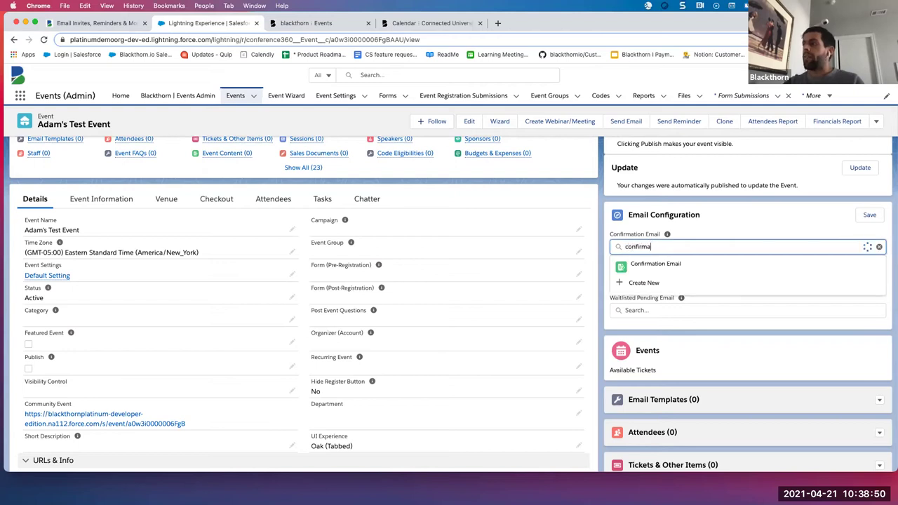
pyautogui.click(649, 264)
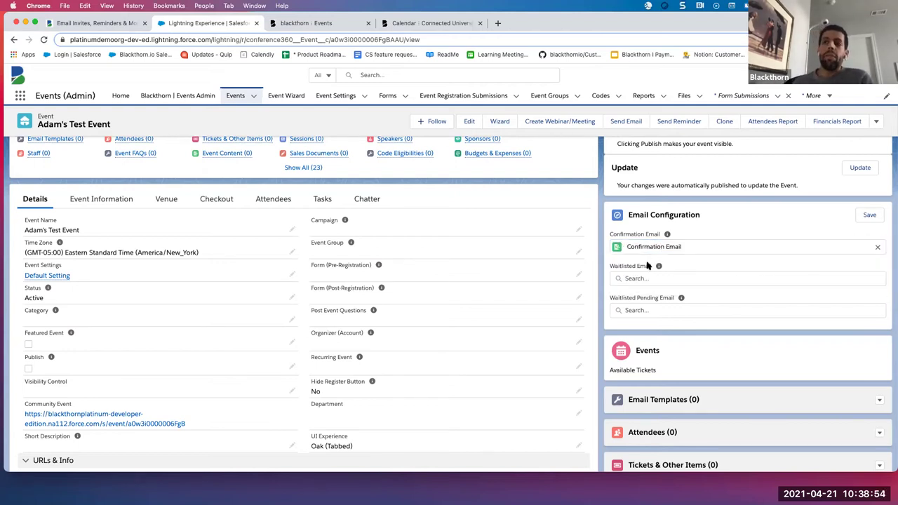
pyautogui.scroll(1, 407, 226)
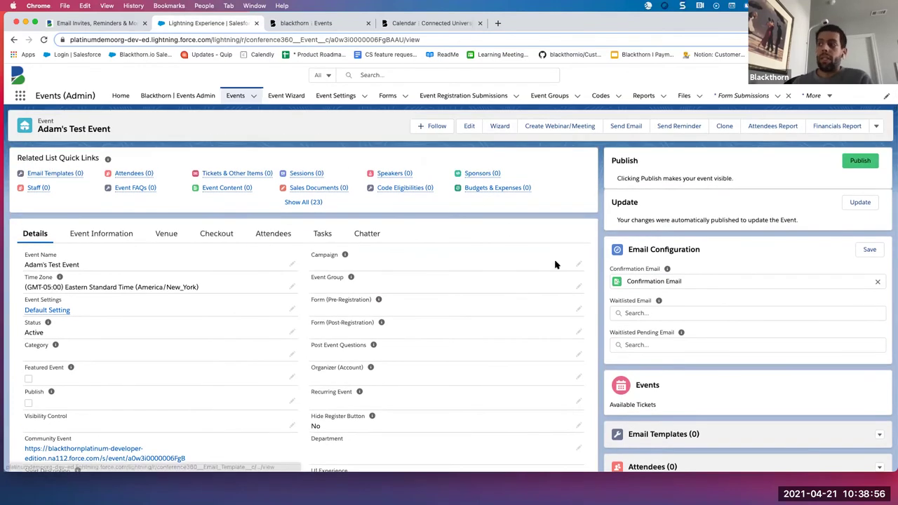
pyautogui.scroll(-2, 702, 246)
# Set waitlisted to Test Temp and waitlisted pending to Test Event Email 2, then save.
pyautogui.click(653, 247)
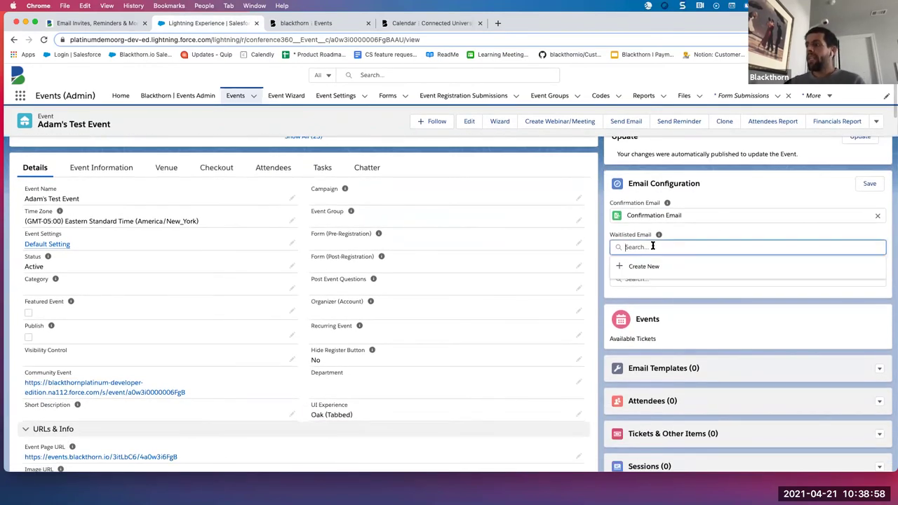
pyautogui.write('test')
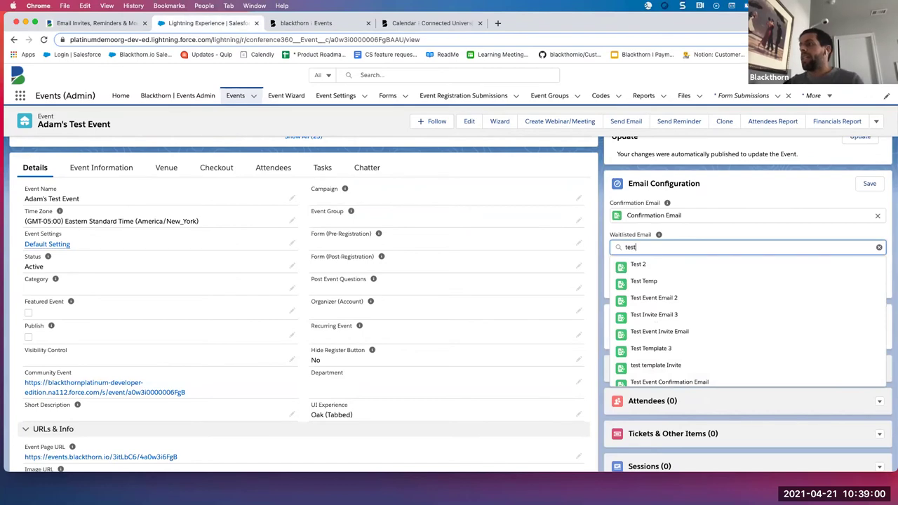
pyautogui.click(642, 281)
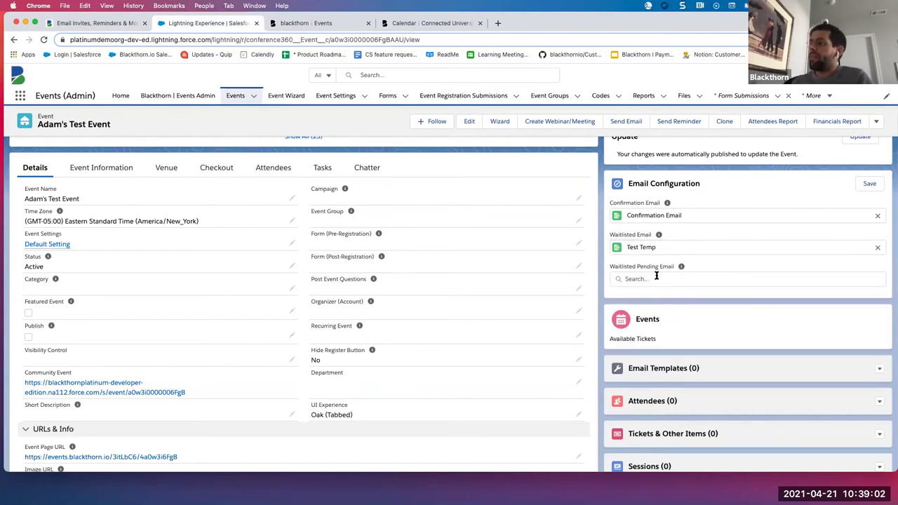
pyautogui.click(653, 280)
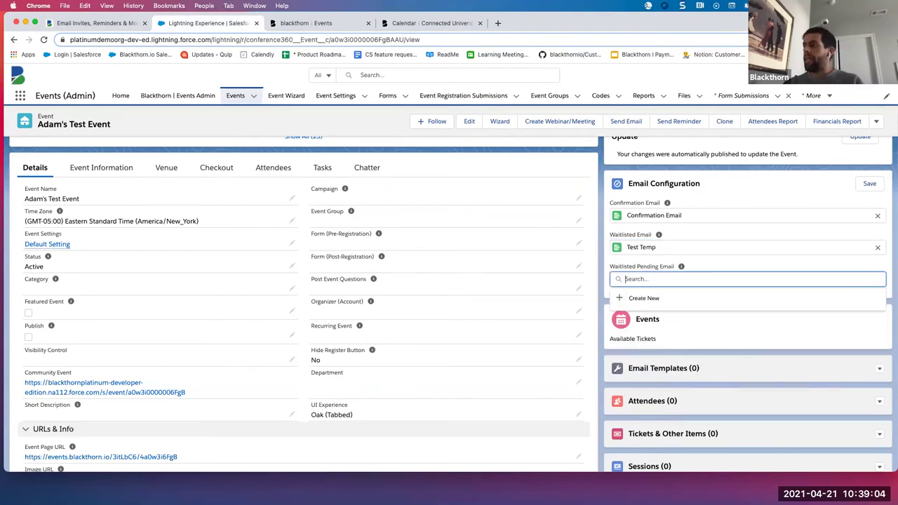
pyautogui.write('test')
pyautogui.click(656, 331)
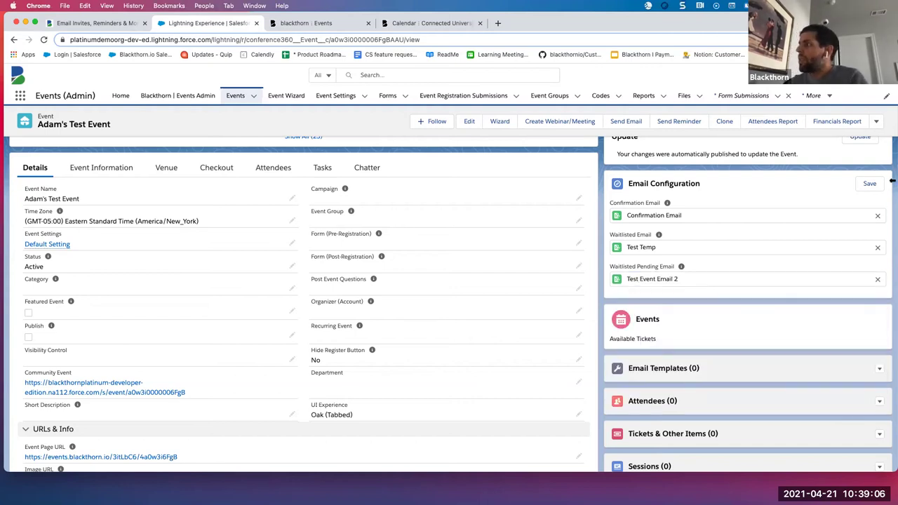
pyautogui.click(871, 186)
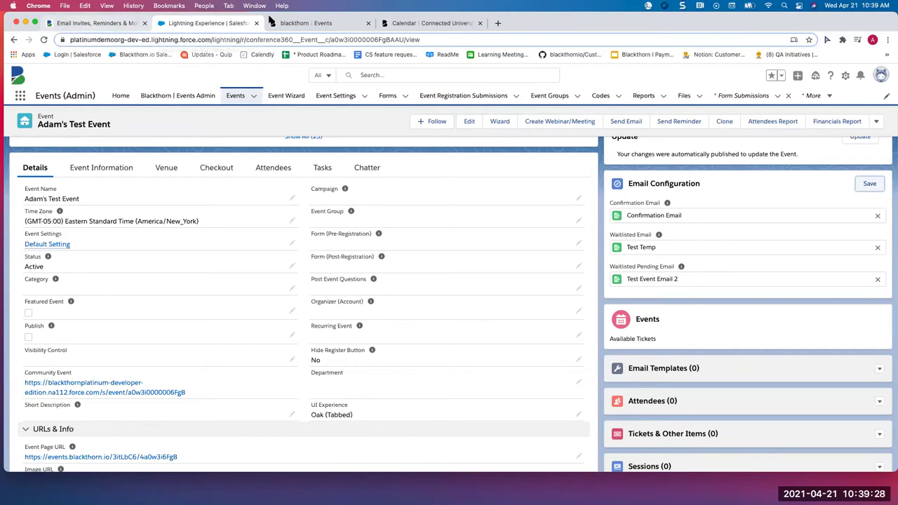
pyautogui.click(90, 24)
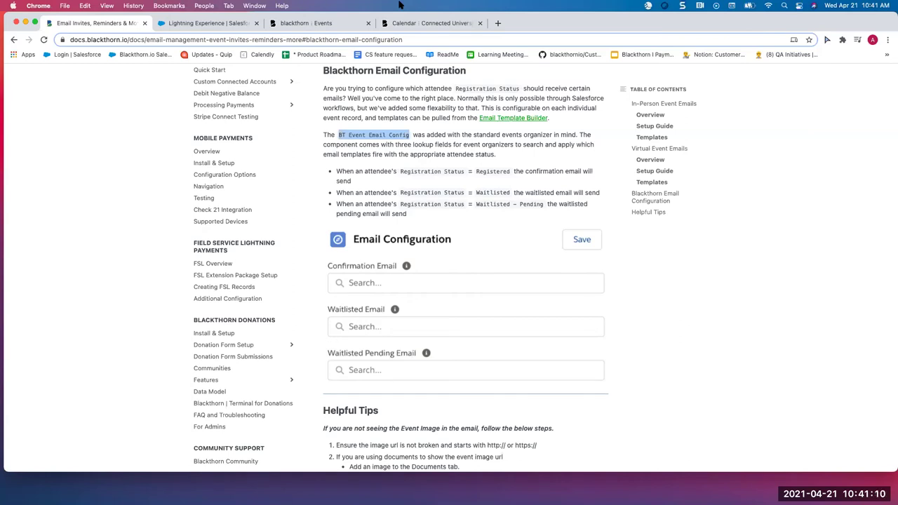
# Return to the April 2021 – Version 3.23 release notes and read down to Bug Fixes.
pyautogui.click(12, 40)
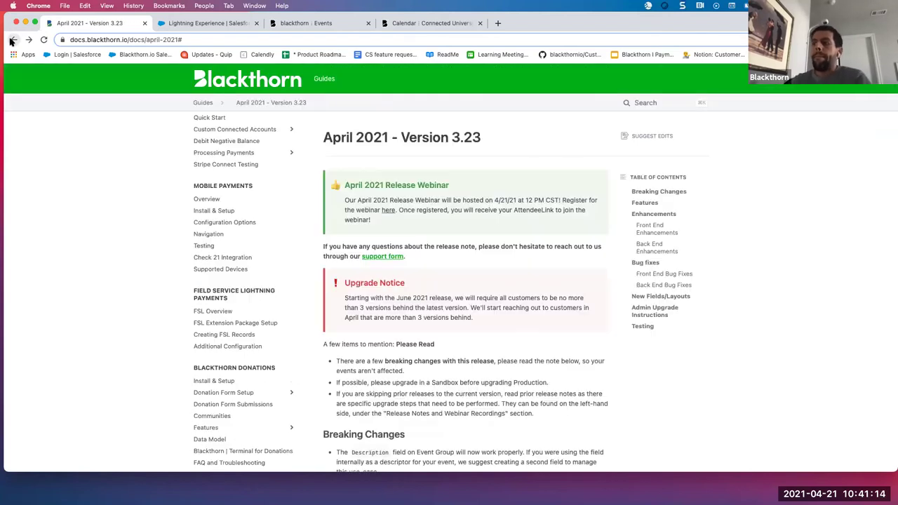
pyautogui.scroll(-10, 585, 293)
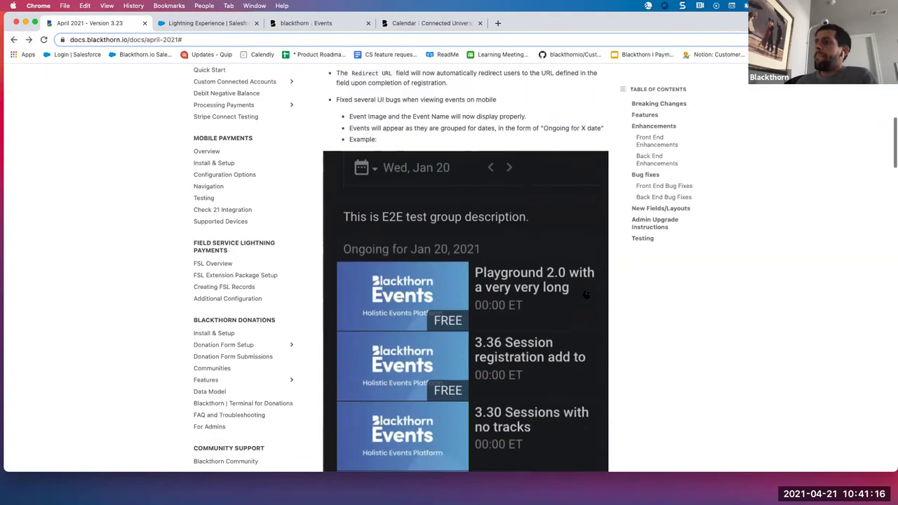
pyautogui.scroll(-15, 585, 294)
pyautogui.scroll(-11, 585, 293)
pyautogui.scroll(-5, 585, 293)
pyautogui.scroll(-2, 586, 293)
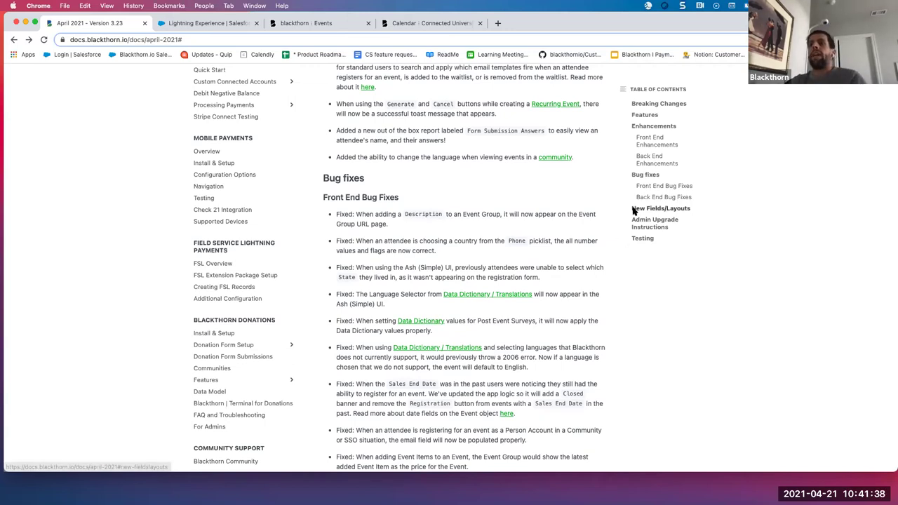
pyautogui.click(207, 23)
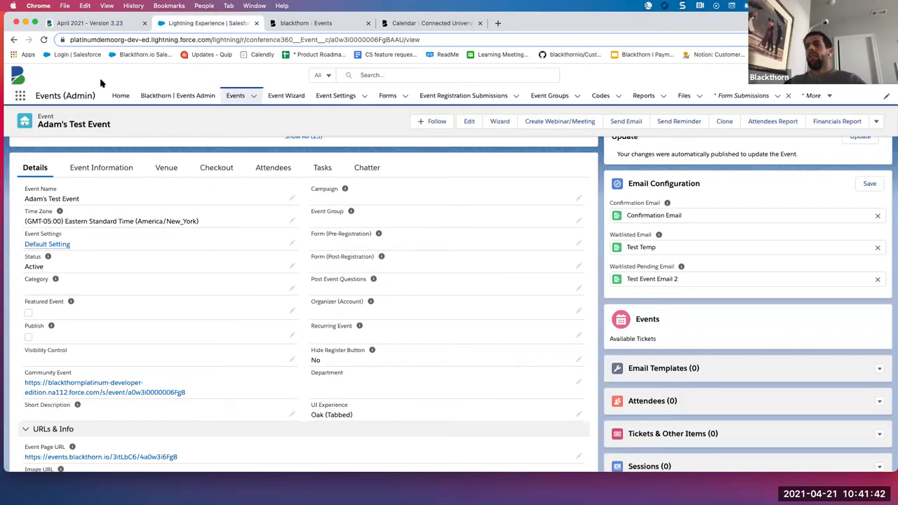
# Find Recurring Events through the app search and start a new recurring event.
pyautogui.click(20, 96)
pyautogui.write('recurring')
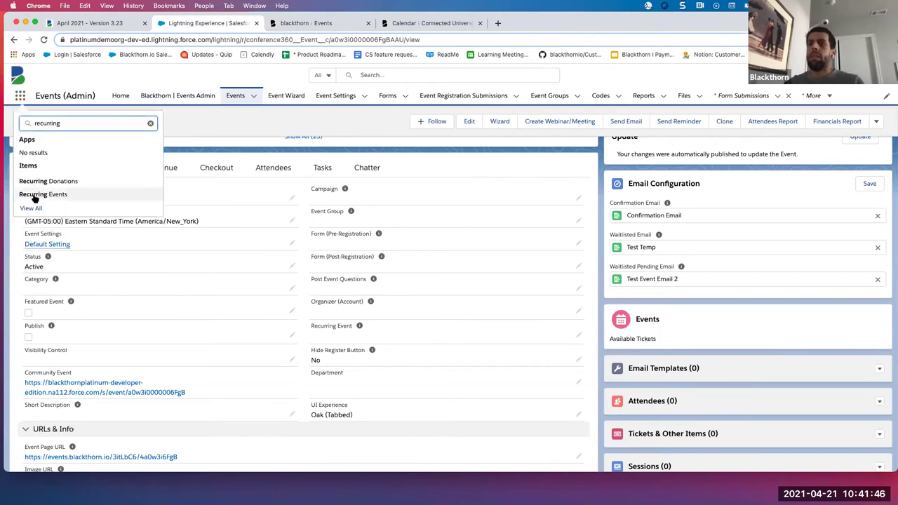
pyautogui.click(34, 196)
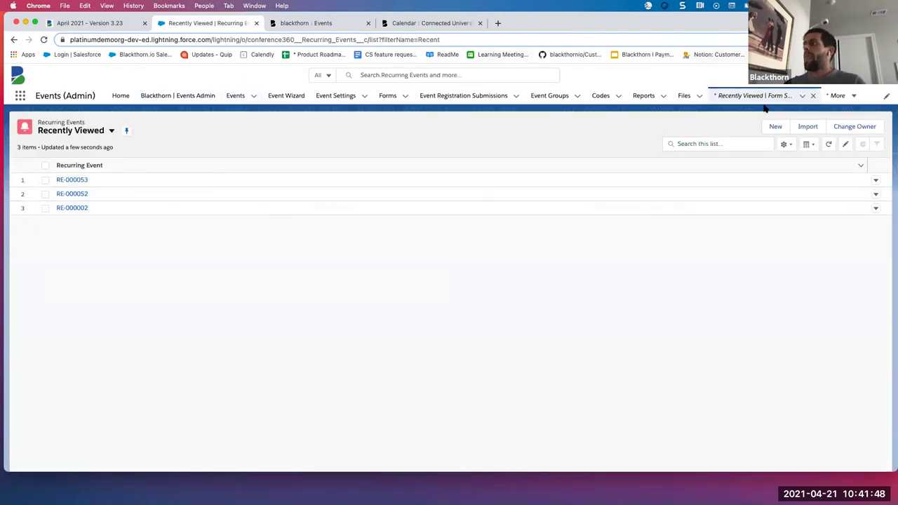
pyautogui.click(776, 126)
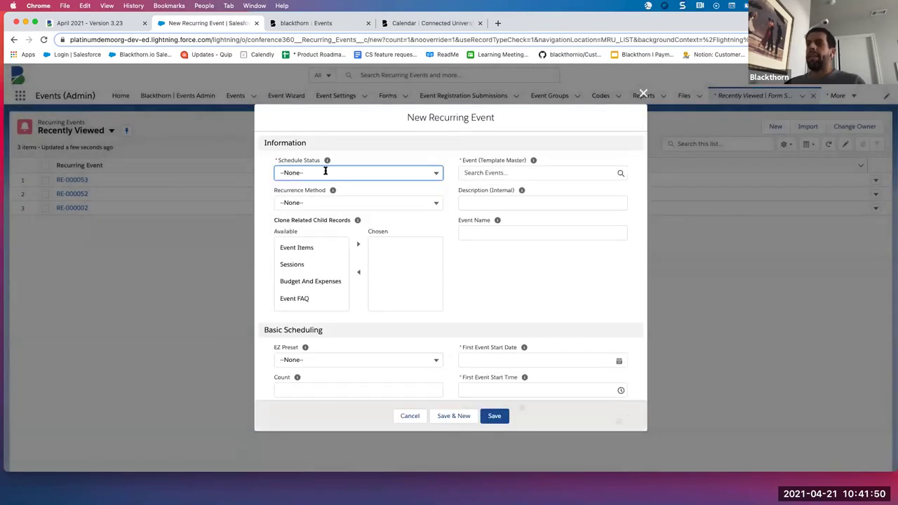
# Set status Draft, method Keep One Open, and clone Event Items and Sessions.
pyautogui.click(325, 172)
pyautogui.click(313, 205)
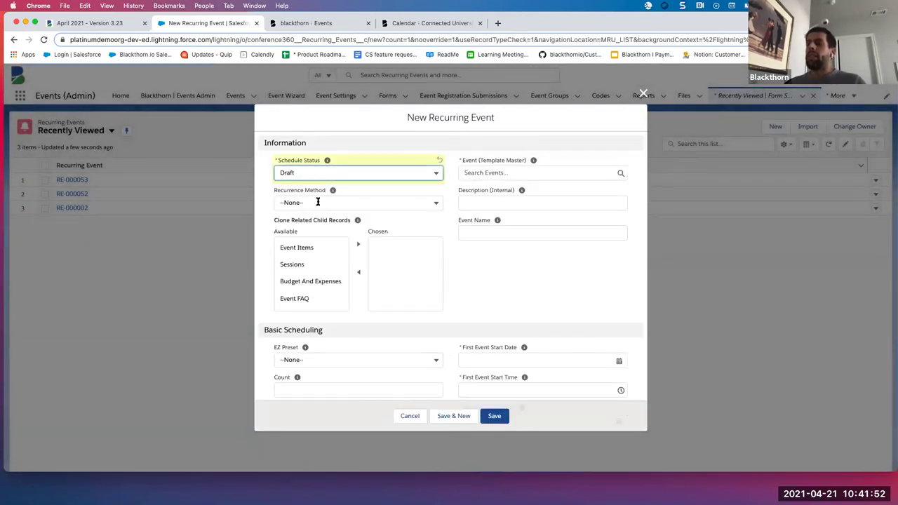
pyautogui.click(300, 205)
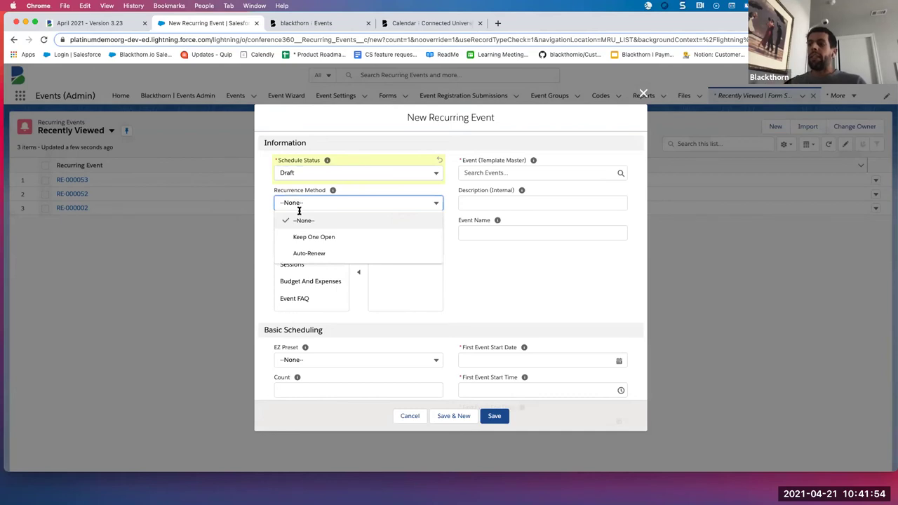
pyautogui.click(303, 237)
pyautogui.click(311, 248)
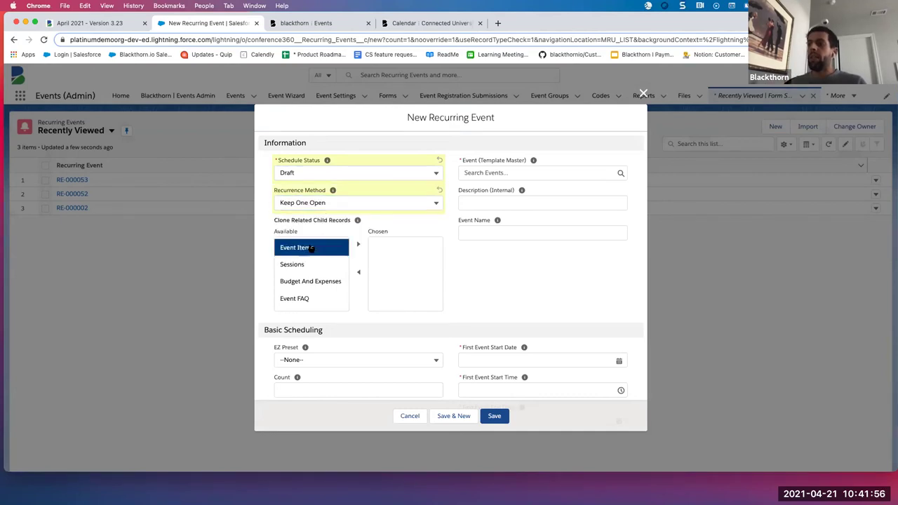
pyautogui.click(358, 244)
pyautogui.click(328, 247)
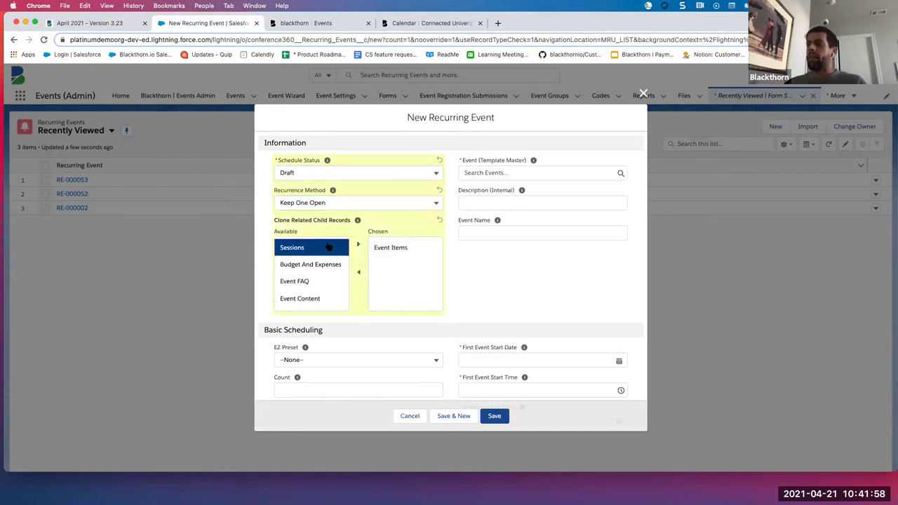
pyautogui.click(358, 245)
# Use Dunder Mifflin Golf Tournament Fundraiser as template, with Daily frequency creating 4 events.
pyautogui.click(540, 167)
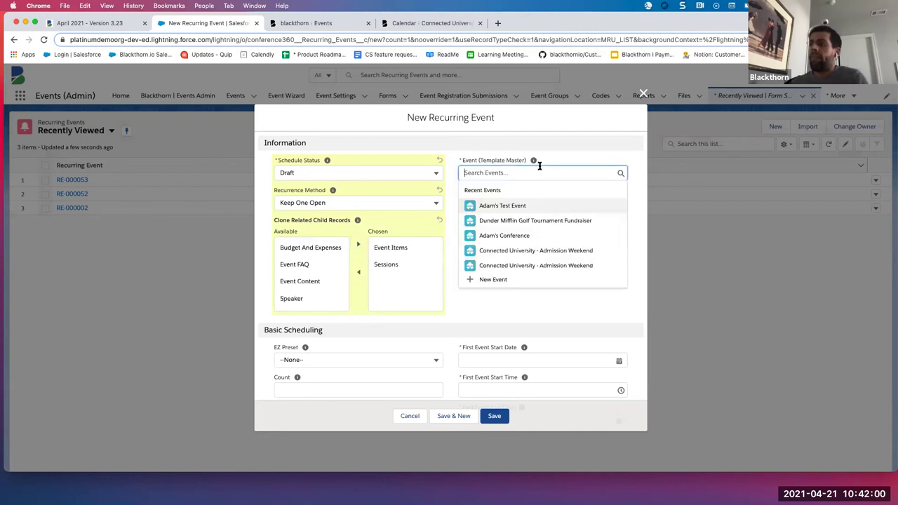
pyautogui.click(495, 223)
pyautogui.scroll(-3, 367, 293)
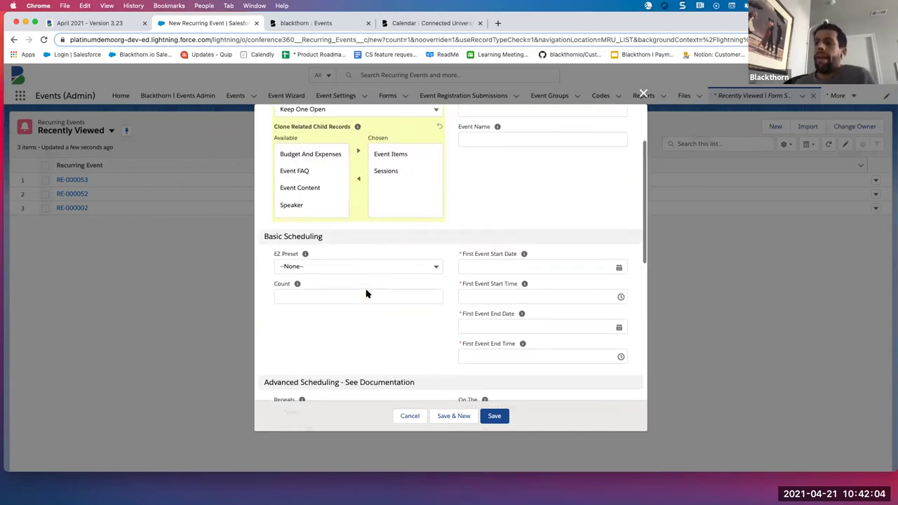
pyautogui.click(290, 260)
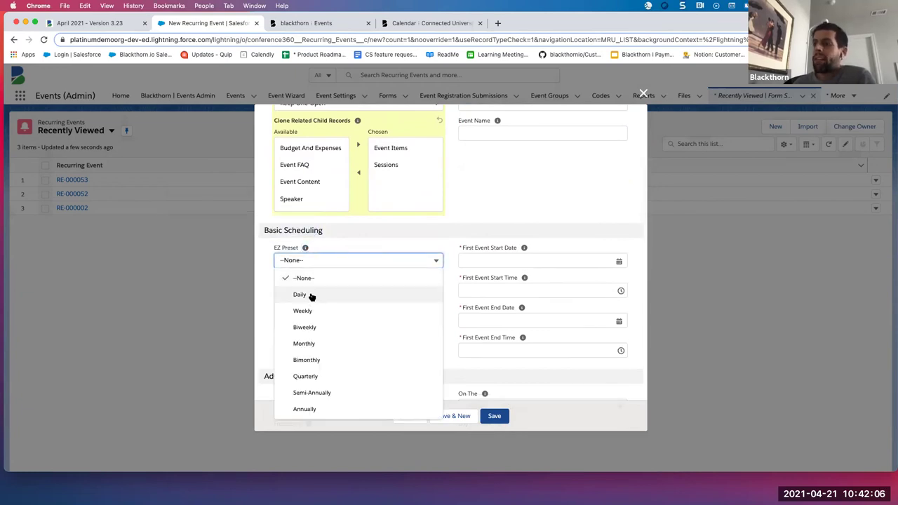
pyautogui.click(311, 295)
pyautogui.click(308, 289)
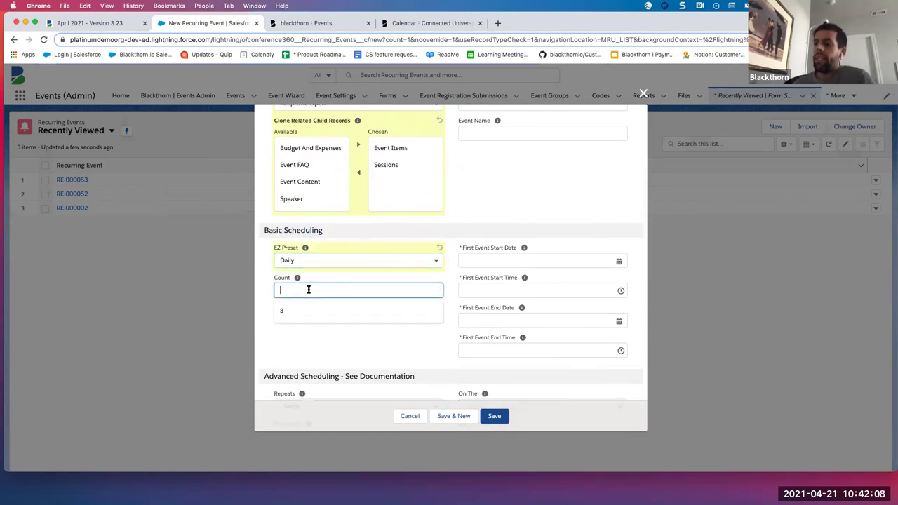
pyautogui.write('4')
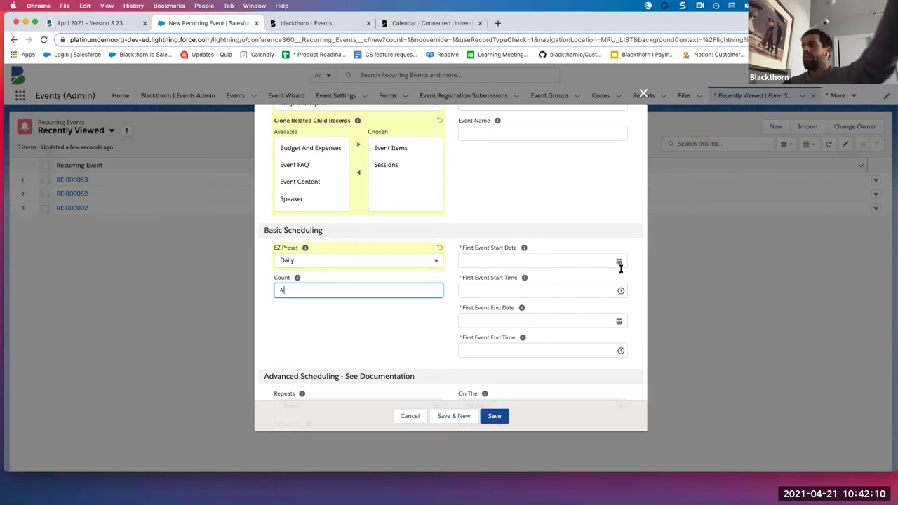
# Set the first event to 4/22/2021, 12:15 AM to 12:30 AM, and save.
pyautogui.click(619, 263)
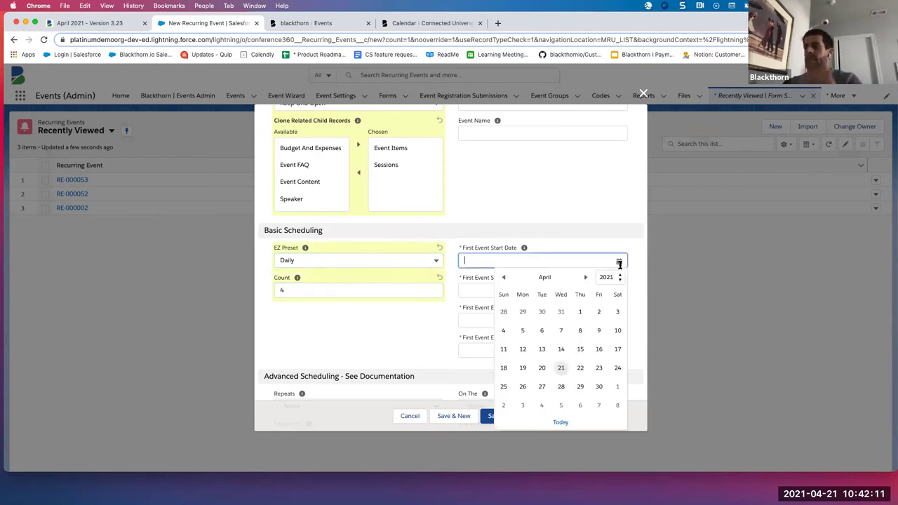
pyautogui.click(579, 369)
pyautogui.click(620, 289)
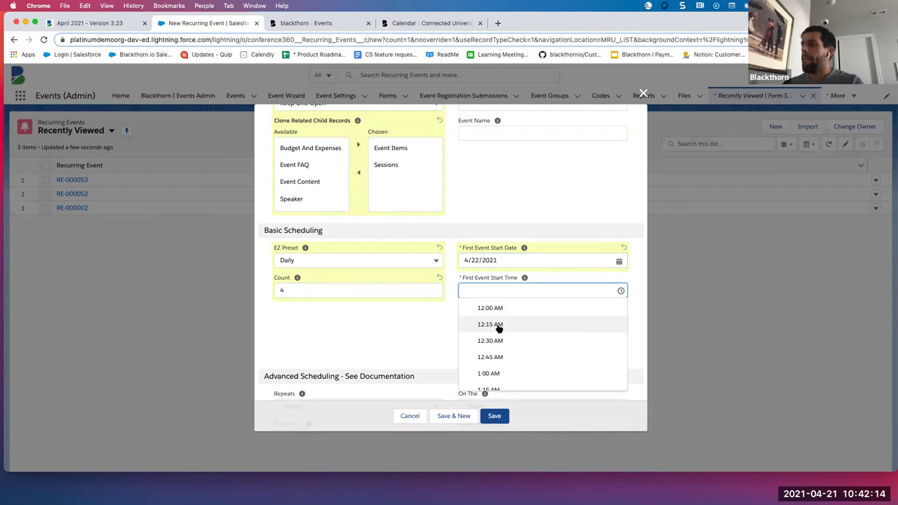
pyautogui.click(500, 327)
pyautogui.click(581, 320)
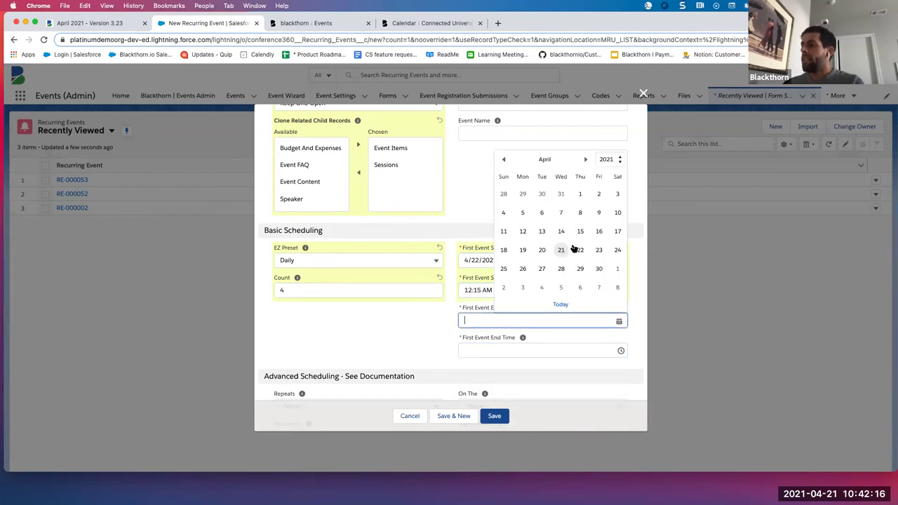
pyautogui.click(562, 251)
pyautogui.click(545, 317)
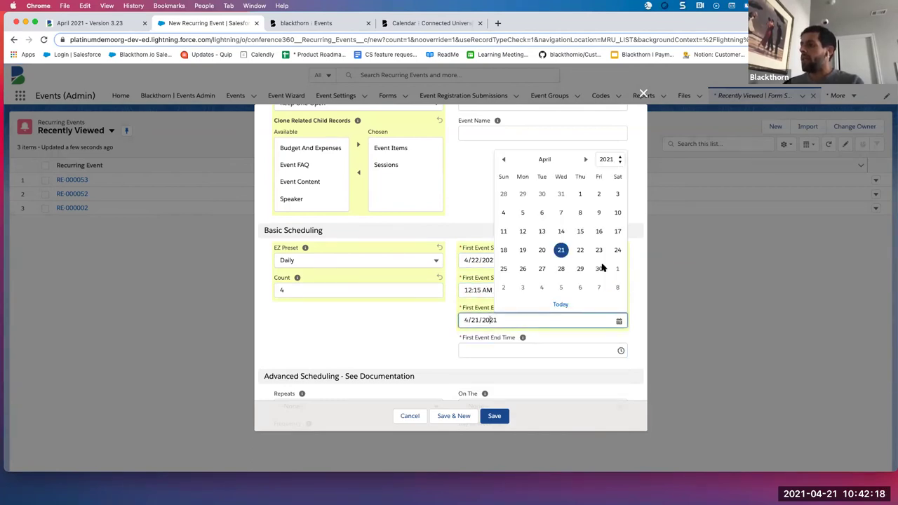
pyautogui.click(581, 250)
pyautogui.click(497, 351)
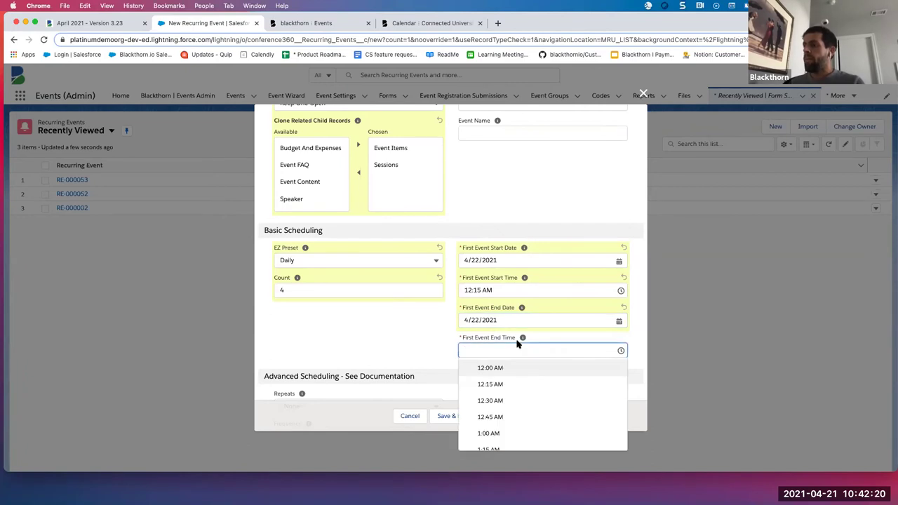
pyautogui.click(502, 384)
pyautogui.click(494, 417)
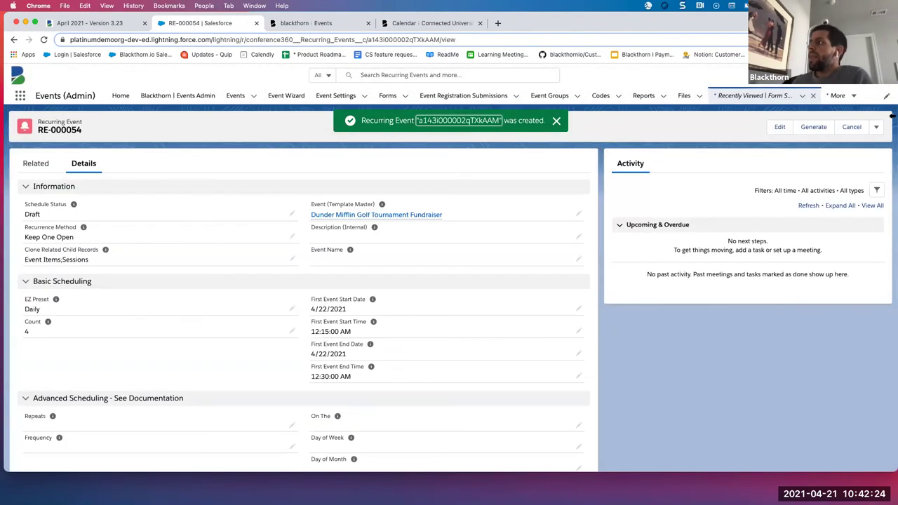
# Generate RE-000054's four events, then cancel the recurring event and its generated events.
pyautogui.click(814, 127)
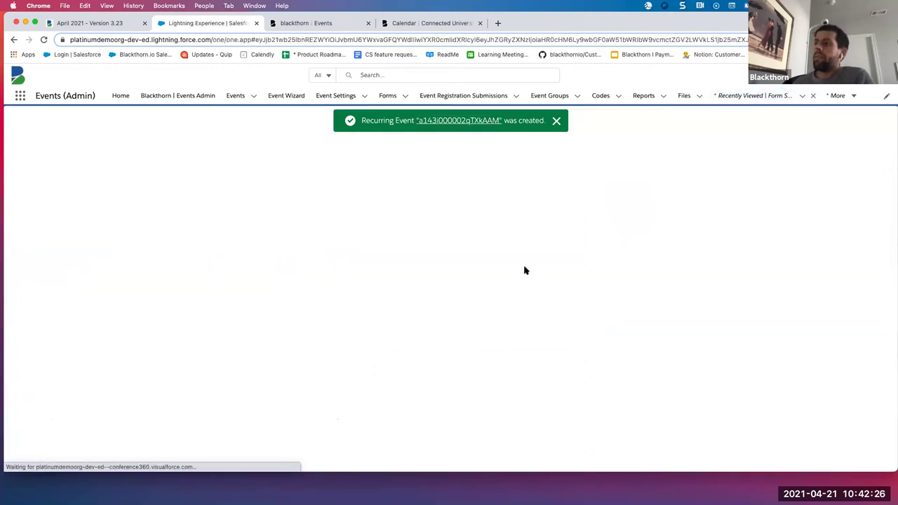
pyautogui.click(425, 172)
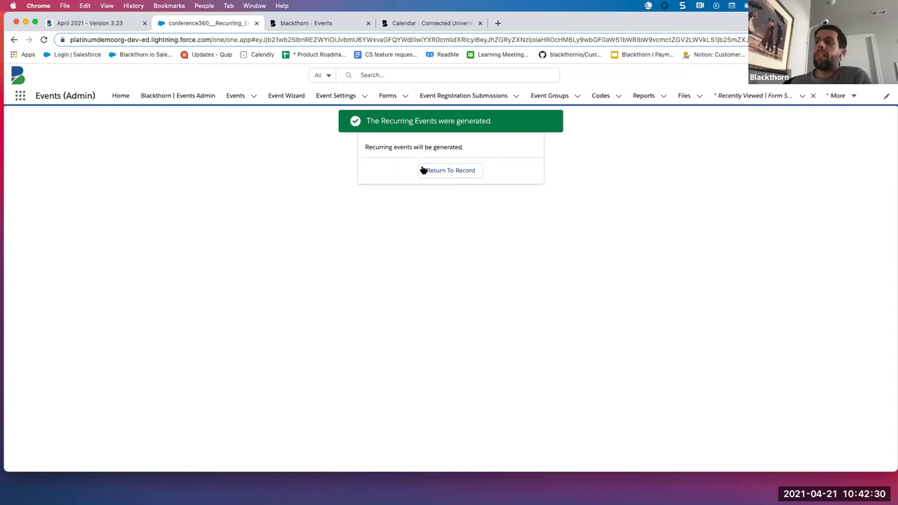
pyautogui.click(423, 171)
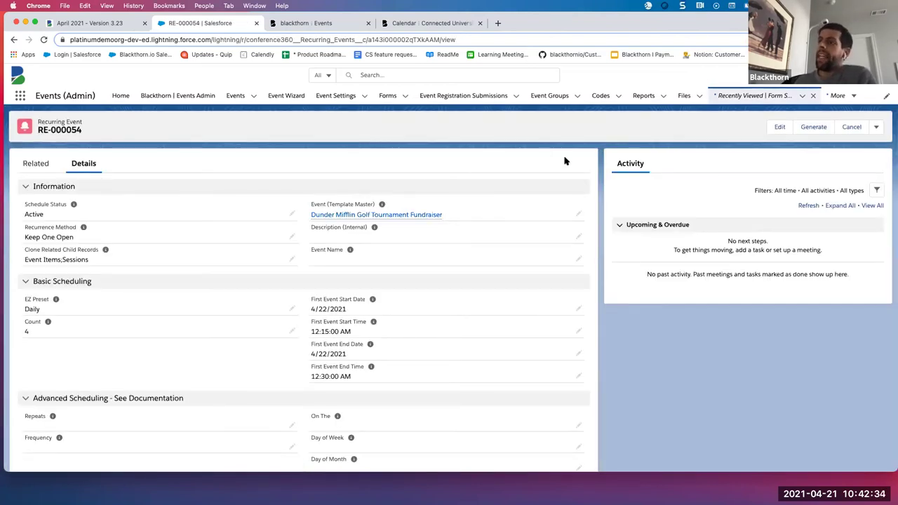
pyautogui.click(850, 131)
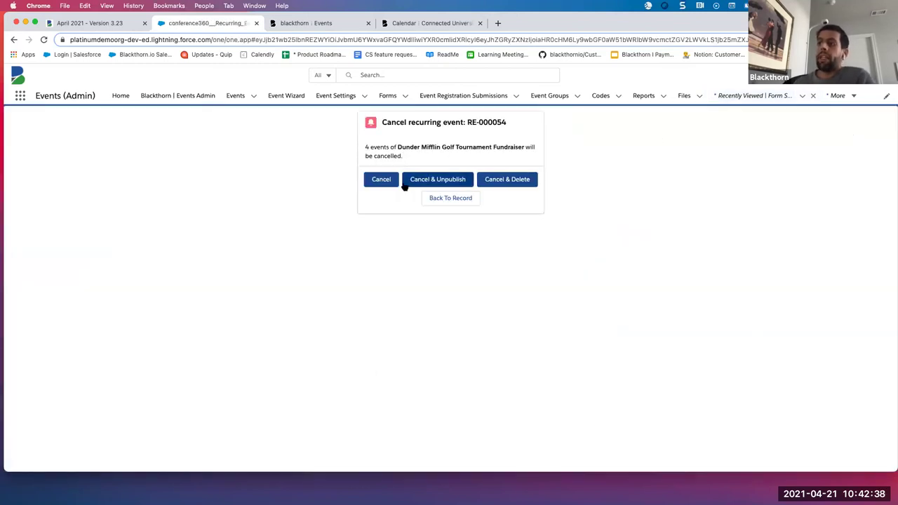
pyautogui.click(382, 181)
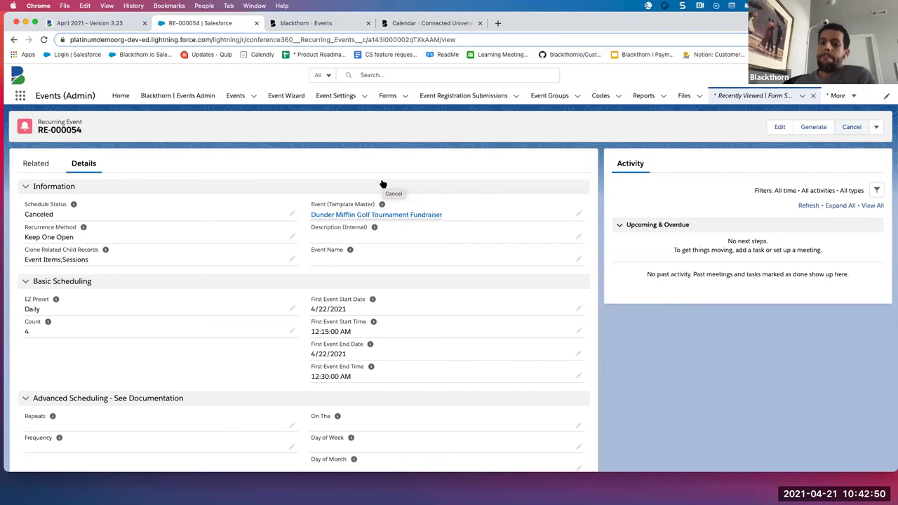
pyautogui.click(70, 25)
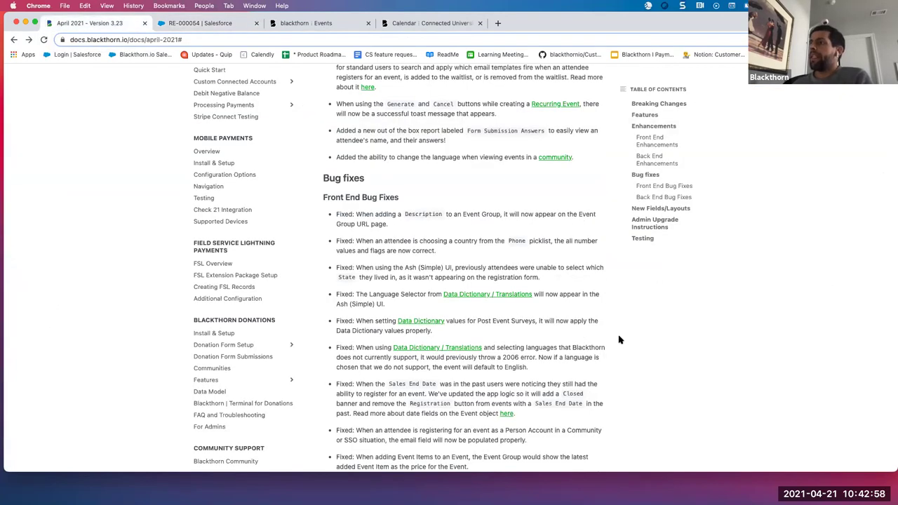
pyautogui.scroll(-2, 619, 340)
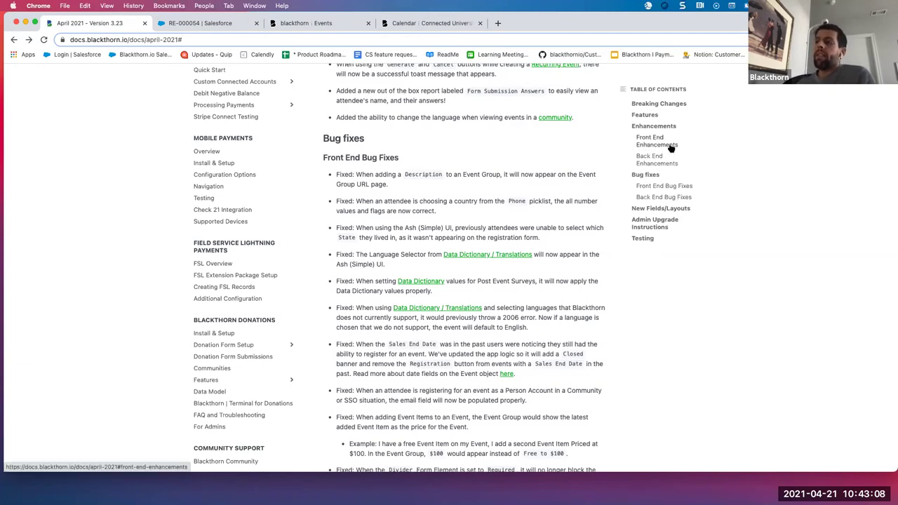
pyautogui.click(170, 25)
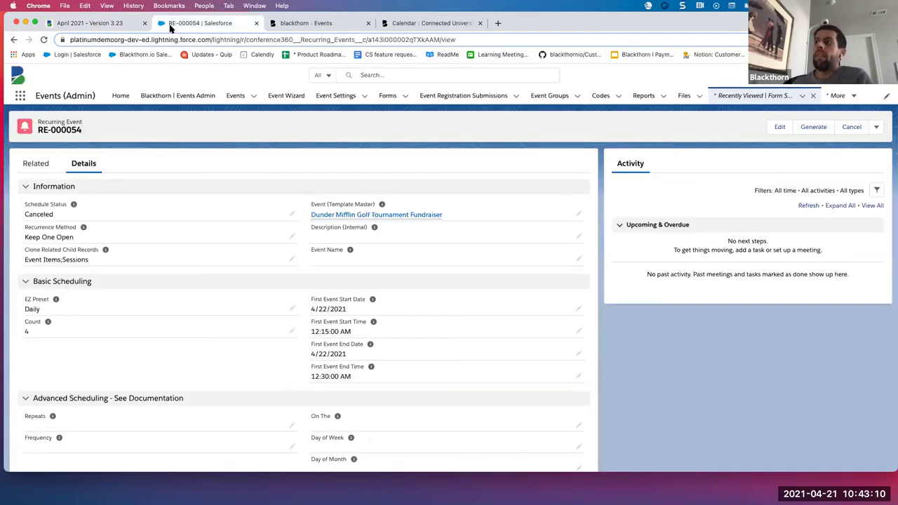
pyautogui.click(645, 95)
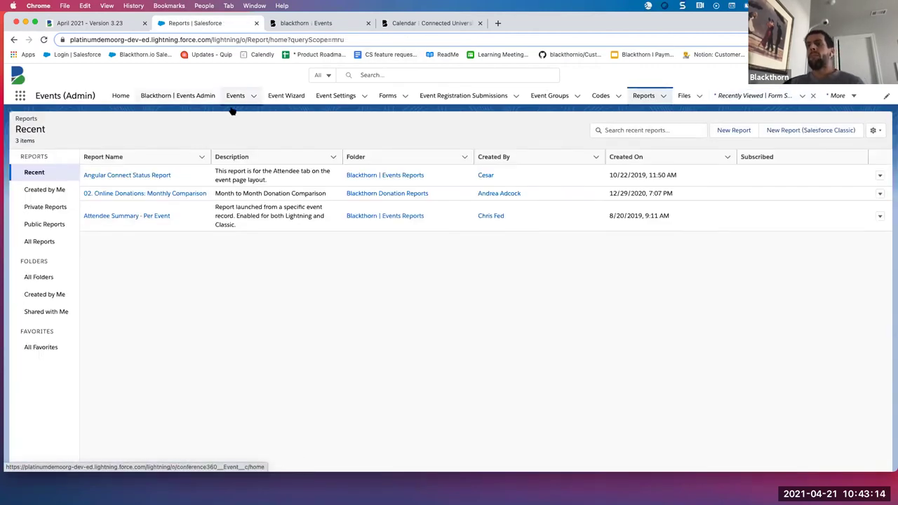
# Start a new Form Submission Answers report and open the Events list in another tab.
pyautogui.click(730, 134)
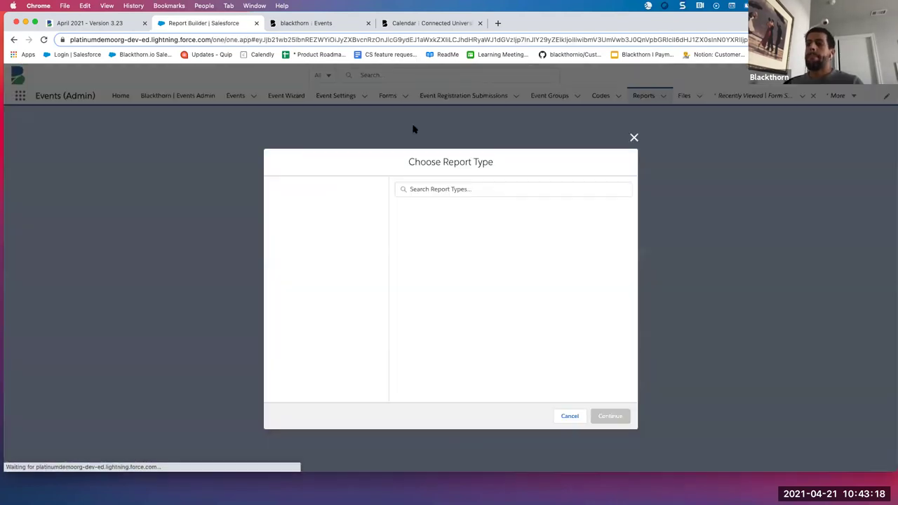
pyautogui.click(438, 186)
pyautogui.write('form submission an')
pyautogui.click(436, 213)
pyautogui.click(609, 417)
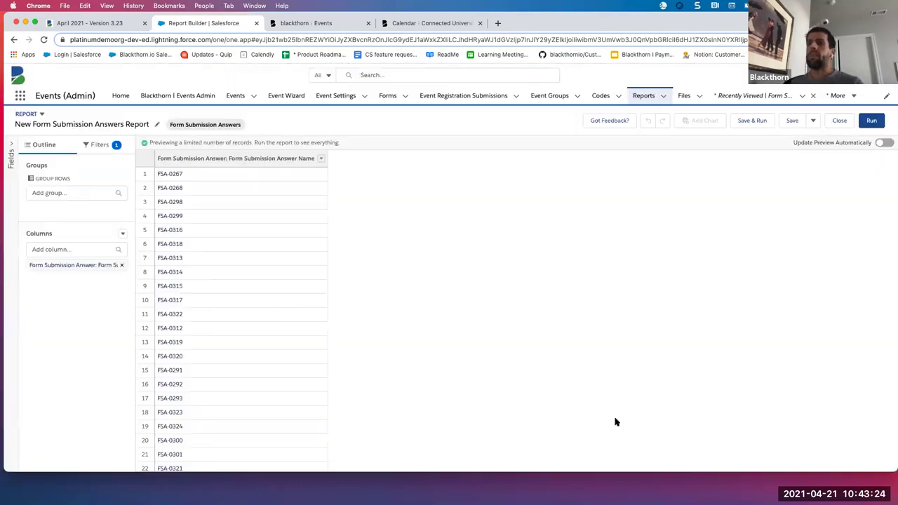
pyautogui.keyDown('super'); pyautogui.click(234, 96); pyautogui.keyUp('super')
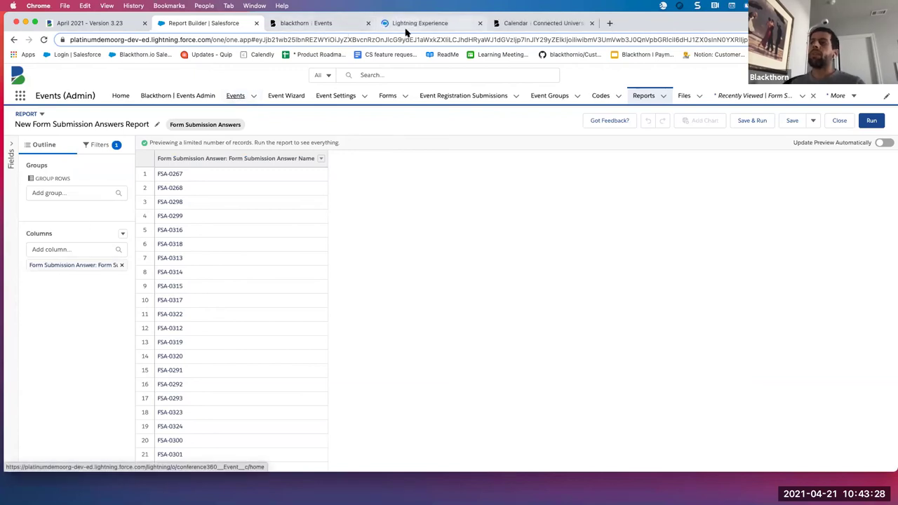
pyautogui.moveTo(393, 25); pyautogui.dragTo(281, 24)
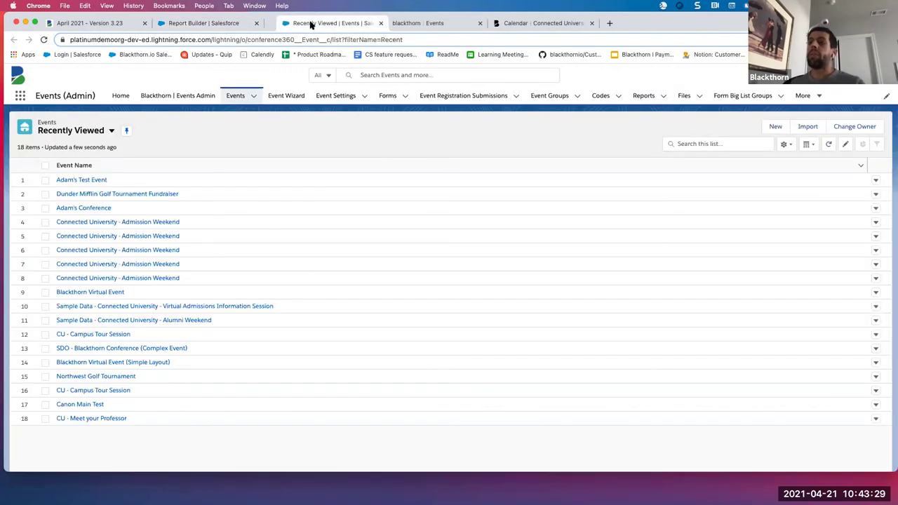
# Copy the Dunder Mifflin event's reference and set the report to show all form submission answers.
pyautogui.click(112, 195)
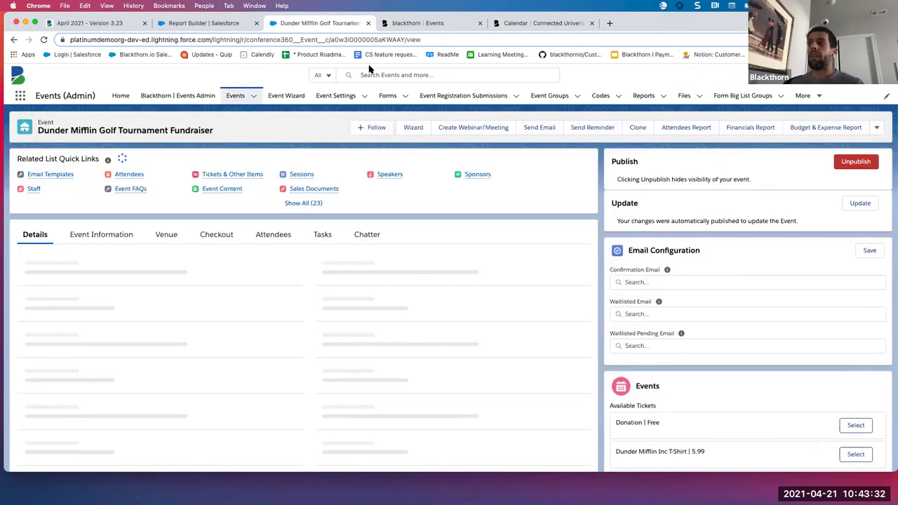
pyautogui.doubleClick(360, 40)
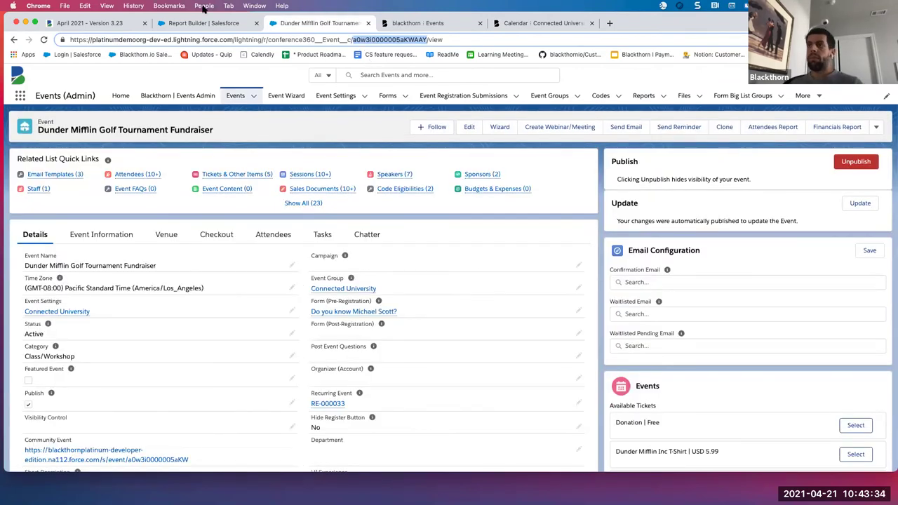
pyautogui.click(204, 23)
pyautogui.click(97, 146)
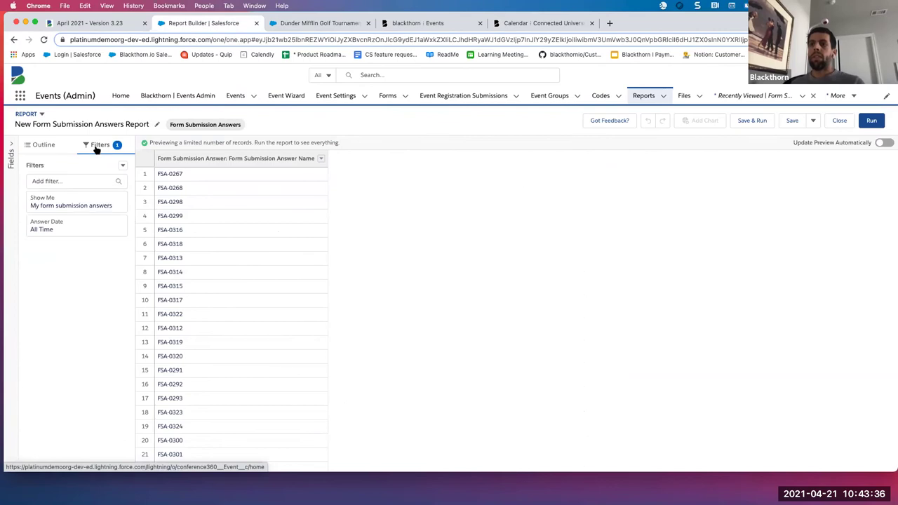
pyautogui.click(55, 202)
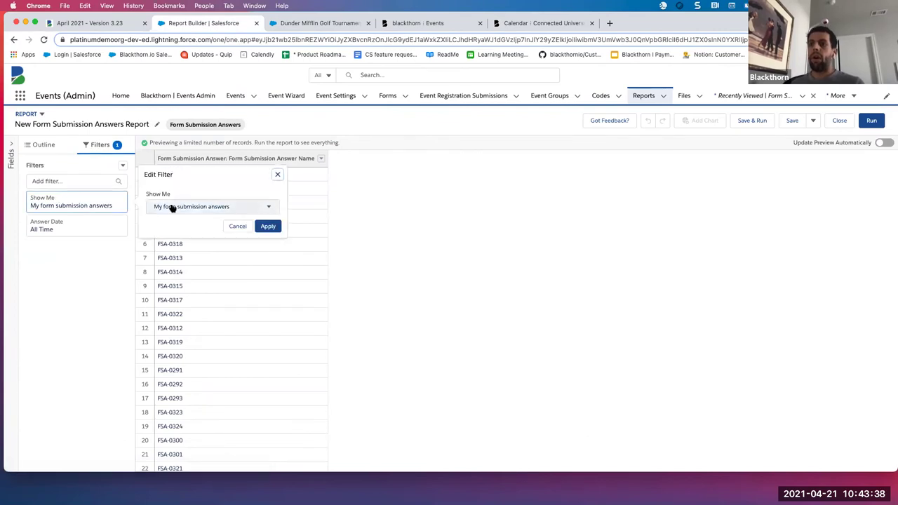
pyautogui.click(172, 208)
pyautogui.click(171, 257)
pyautogui.click(267, 226)
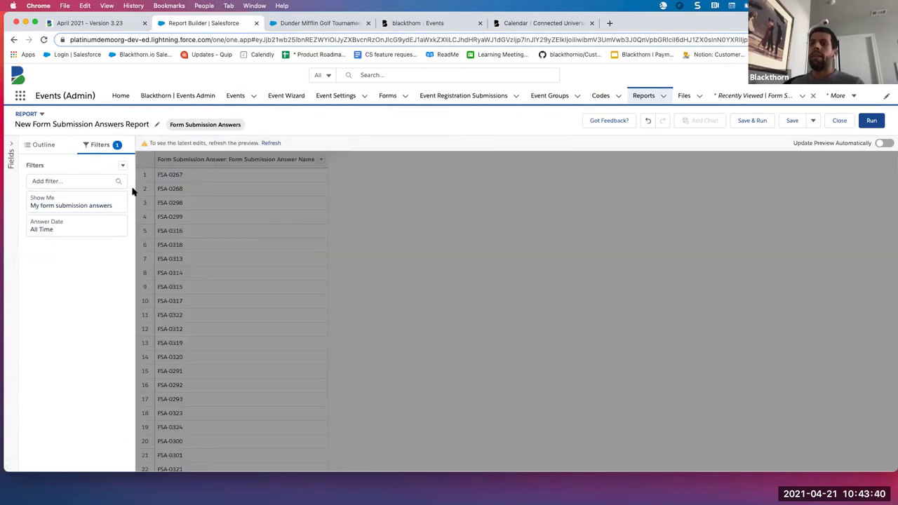
# Add an Event filter equal to Dunder Mifflin Golf Tournament Fundraiser using the pasted value.
pyautogui.click(63, 180)
pyautogui.write('event')
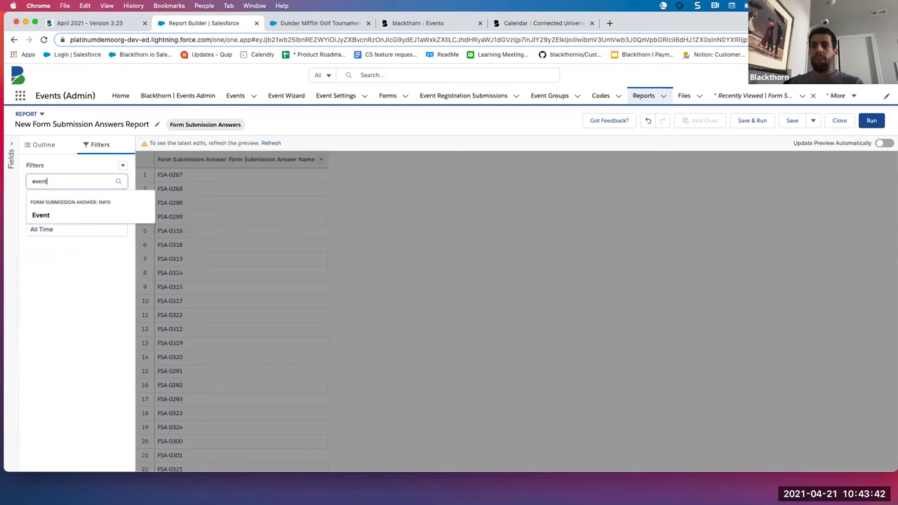
pyautogui.click(62, 218)
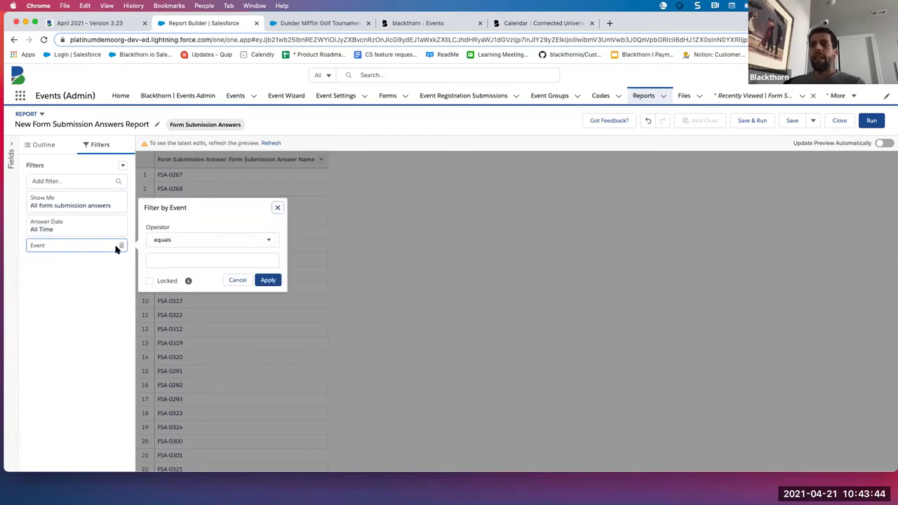
pyautogui.click(317, 23)
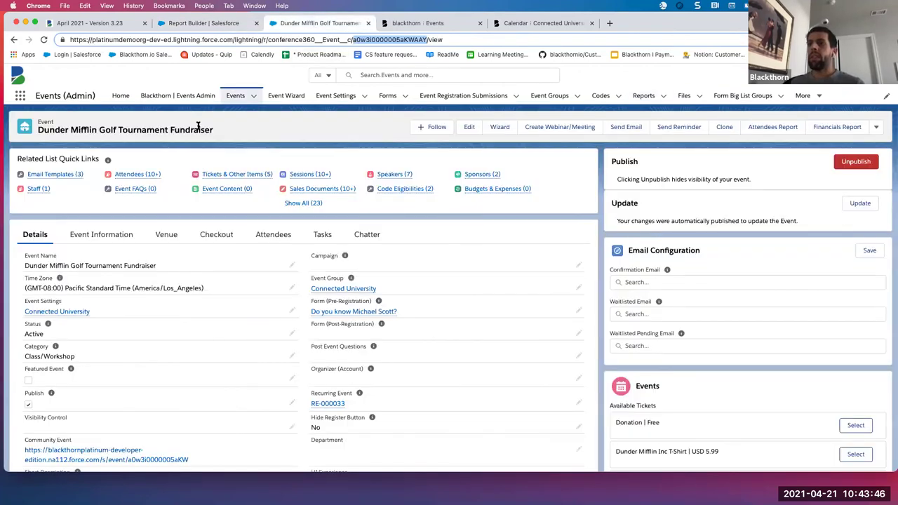
pyautogui.click(204, 131)
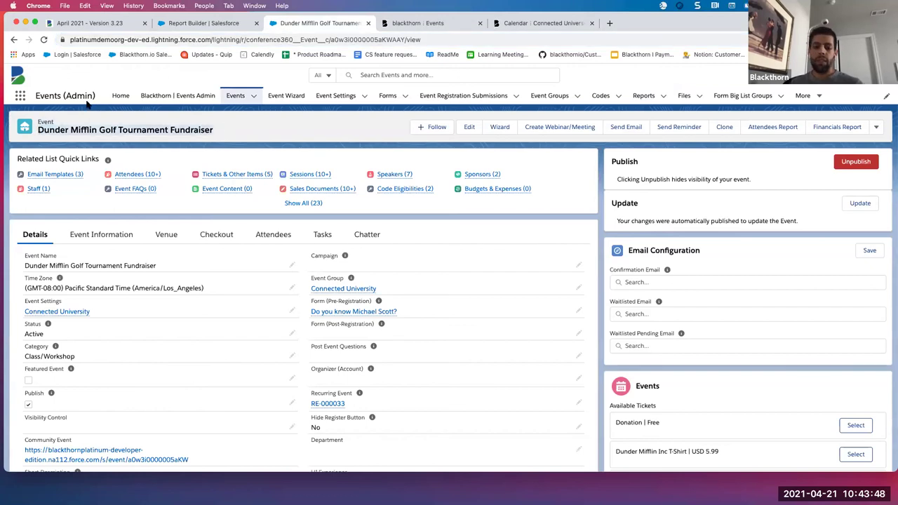
pyautogui.click(203, 23)
pyautogui.click(169, 260)
pyautogui.write('Dunder Mifflin Golf Tournament Fundraiser')
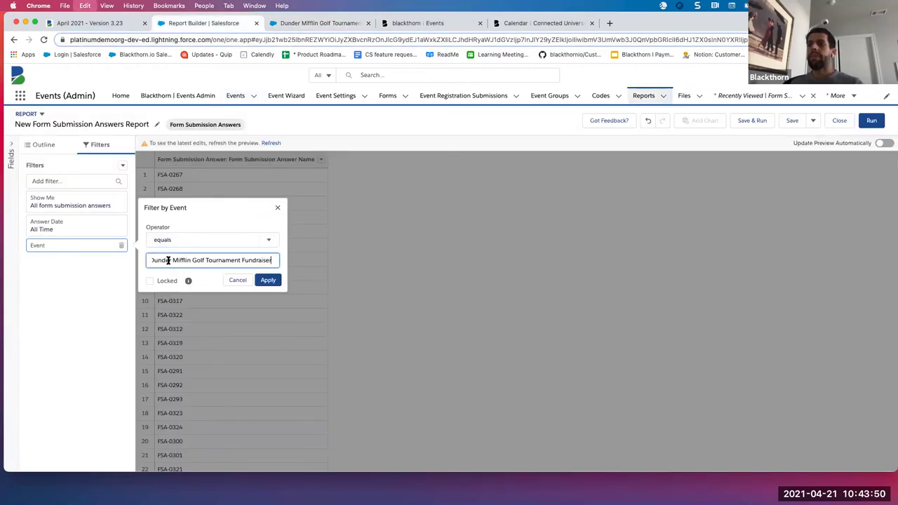
pyautogui.click(267, 280)
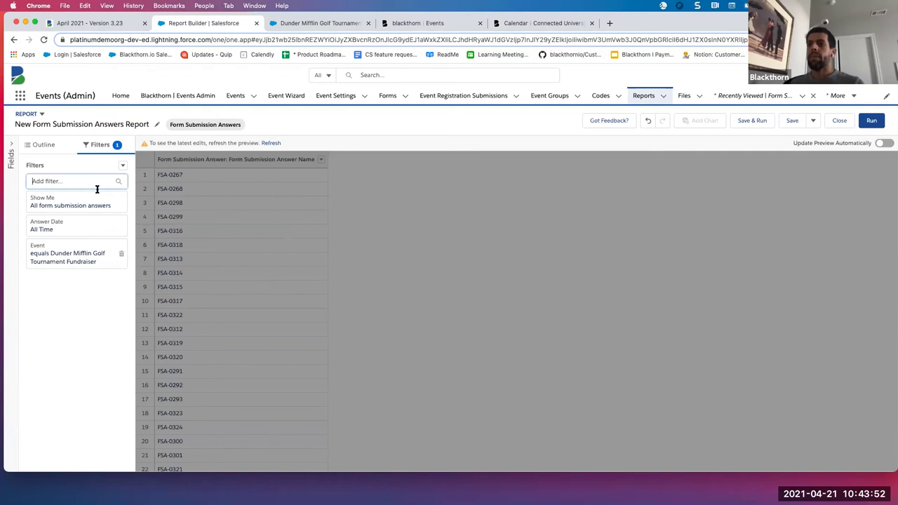
pyautogui.click(63, 181)
pyautogui.click(39, 145)
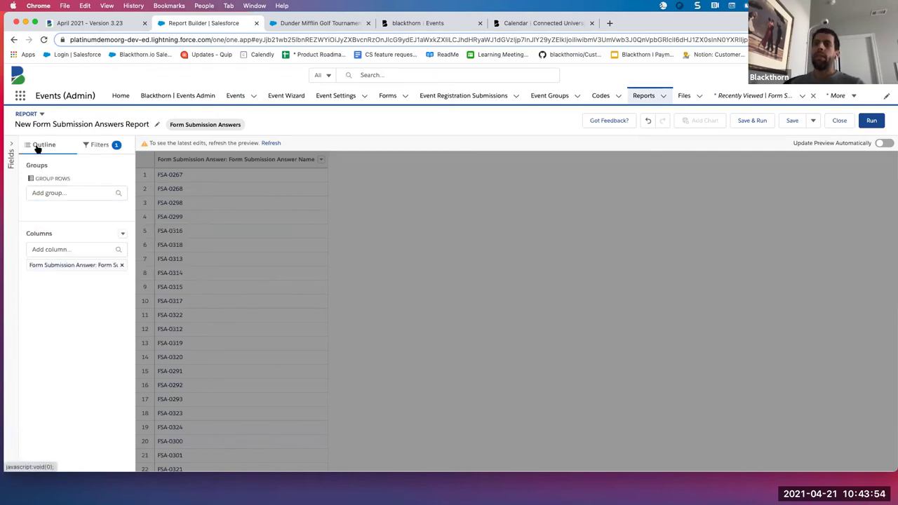
# Add Attendee Full Name and Answer columns and run the report, returning 79 records.
pyautogui.click(39, 251)
pyautogui.write('attende')
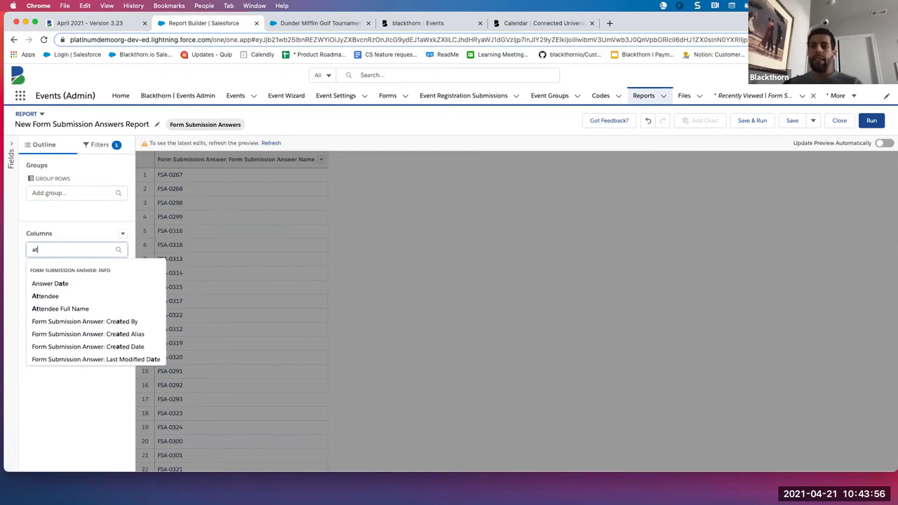
pyautogui.click(58, 297)
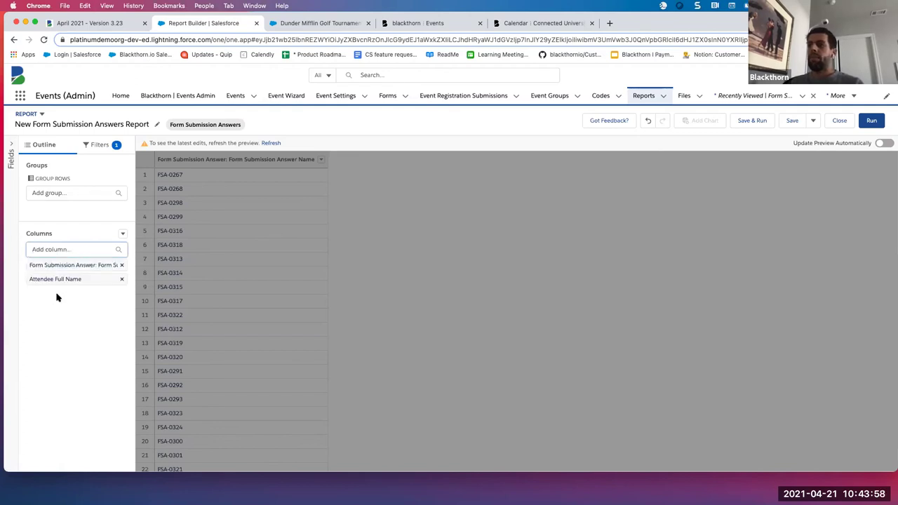
pyautogui.click(62, 248)
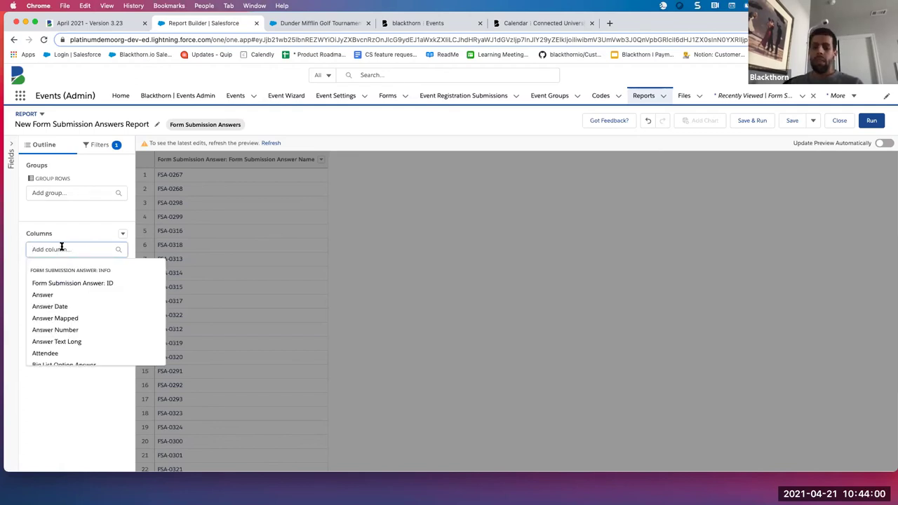
pyautogui.write('ans')
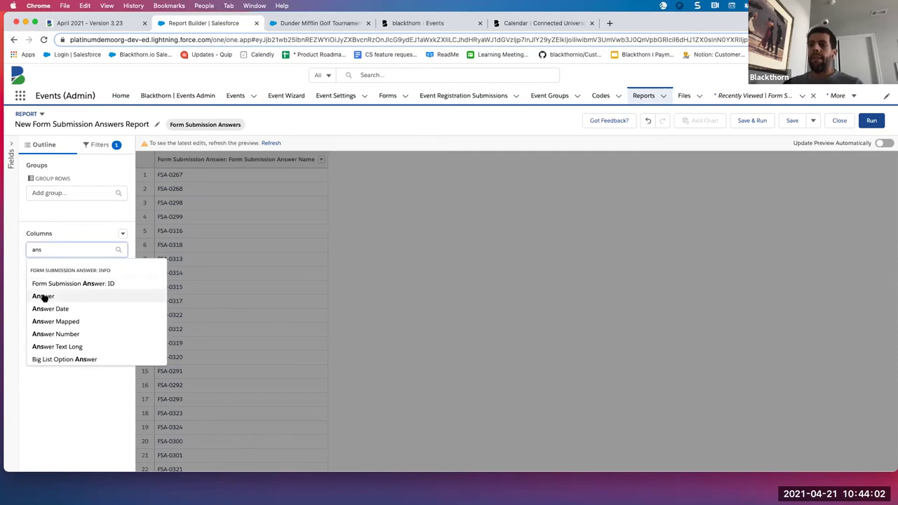
pyautogui.click(41, 295)
pyautogui.click(874, 120)
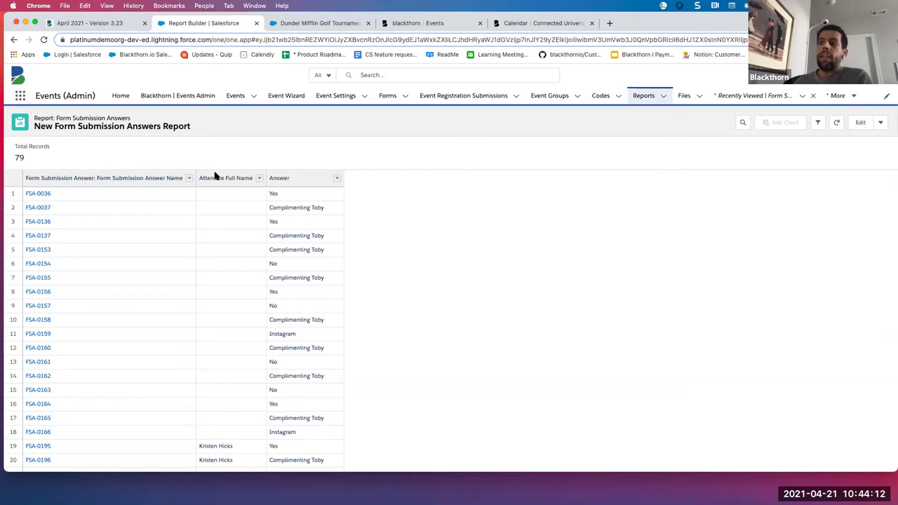
pyautogui.scroll(-5, 253, 259)
pyautogui.scroll(-3, 267, 277)
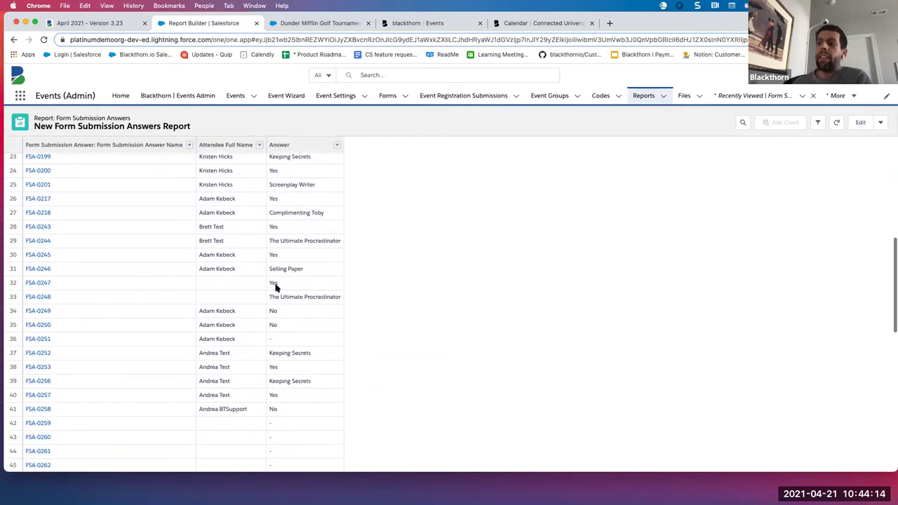
pyautogui.scroll(-4, 305, 304)
pyautogui.scroll(10, 306, 306)
pyautogui.scroll(4, 306, 306)
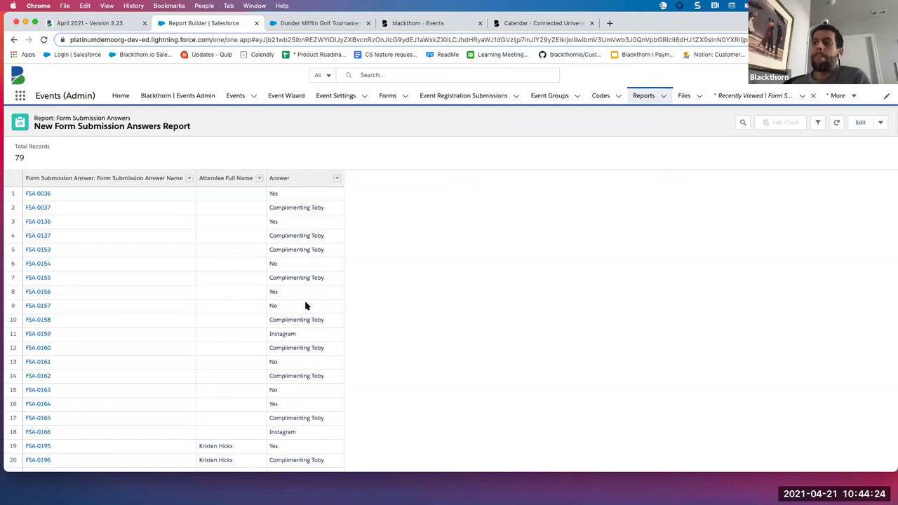
pyautogui.scroll(-5, 369, 307)
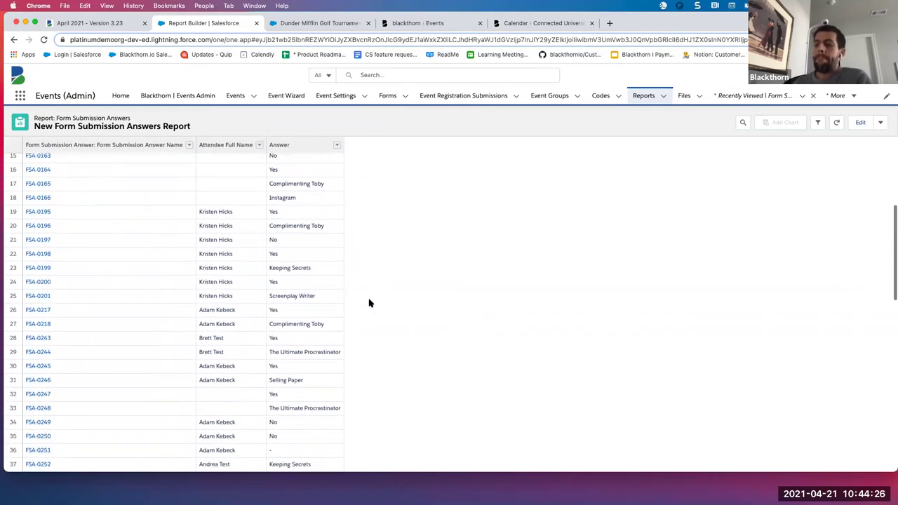
# Add a Question column, place it before Answer, and rerun the report.
pyautogui.scroll(10, 393, 281)
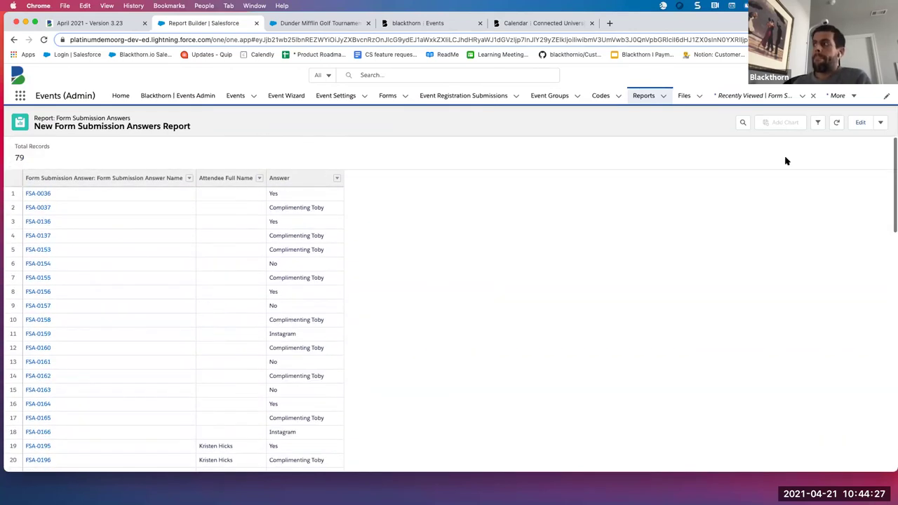
pyautogui.click(860, 123)
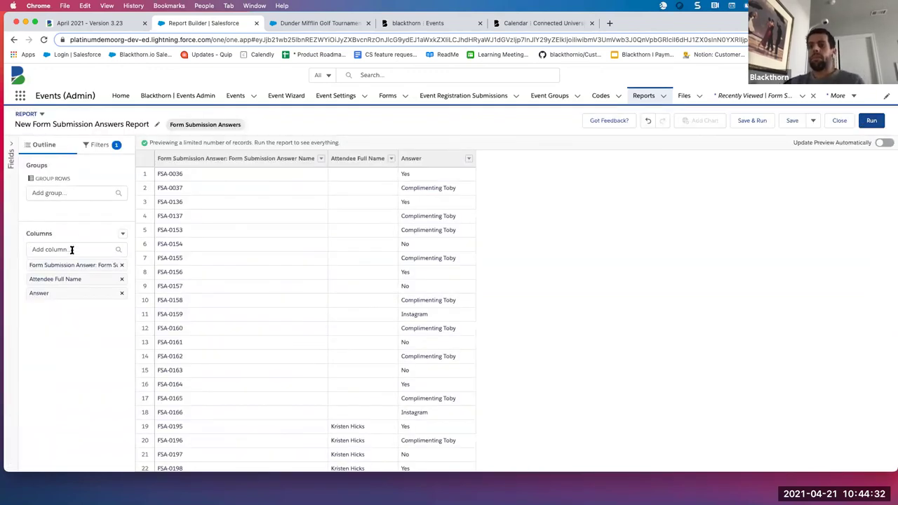
pyautogui.click(74, 249)
pyautogui.write('que')
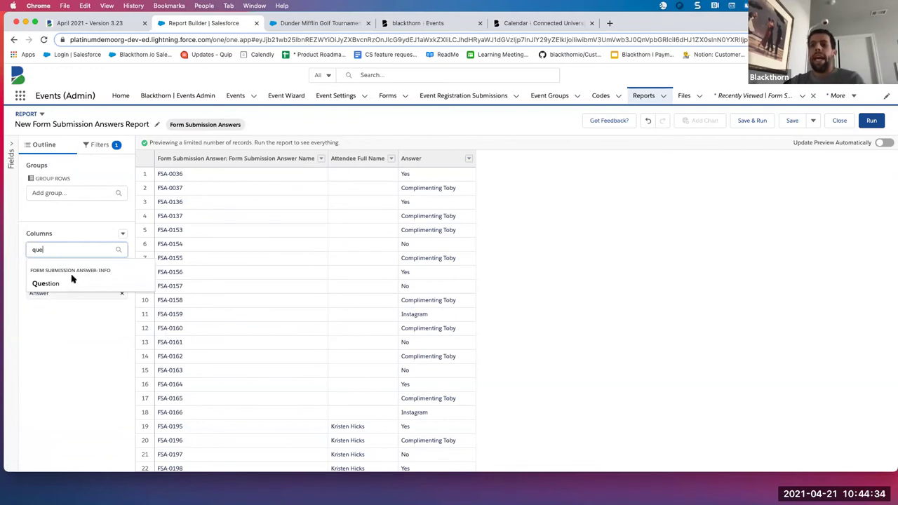
pyautogui.click(56, 283)
pyautogui.moveTo(48, 306); pyautogui.dragTo(73, 292)
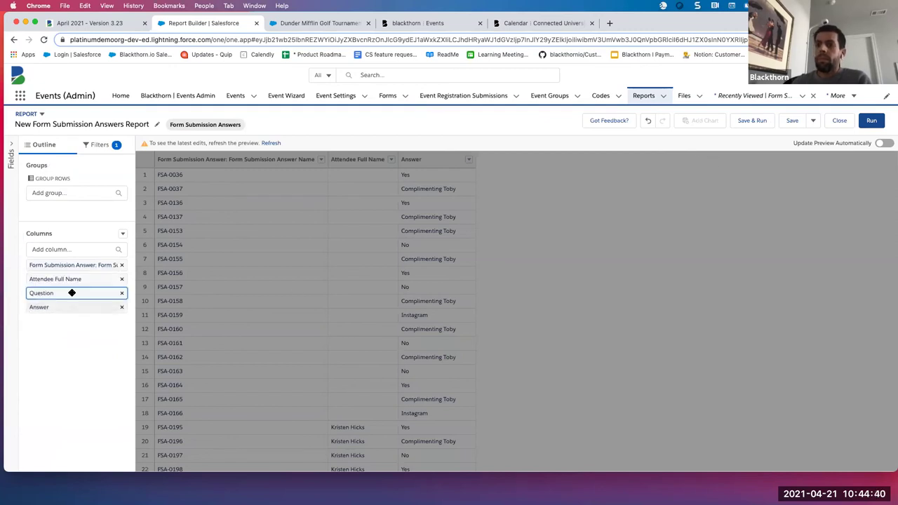
pyautogui.click(871, 121)
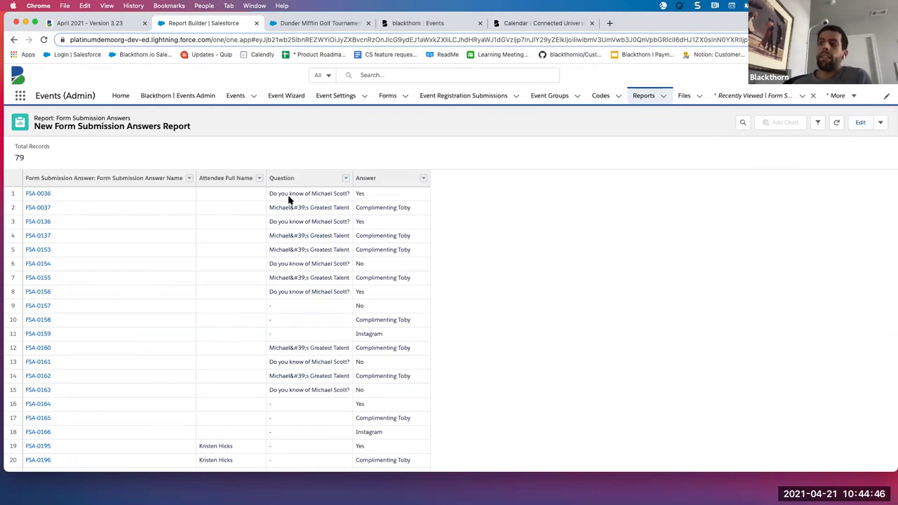
# Review the updated 79-record report, then return to the April 2021 release notes.
pyautogui.scroll(-15, 235, 315)
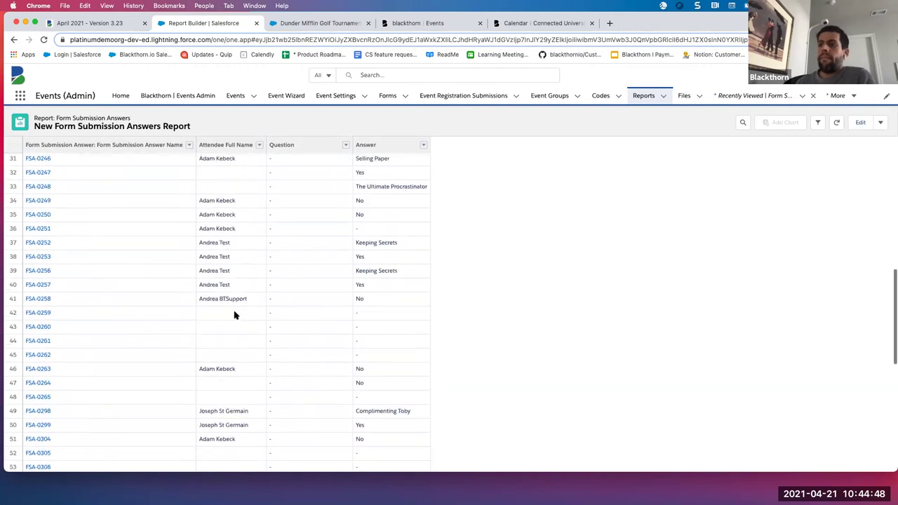
pyautogui.scroll(15, 235, 315)
pyautogui.click(101, 26)
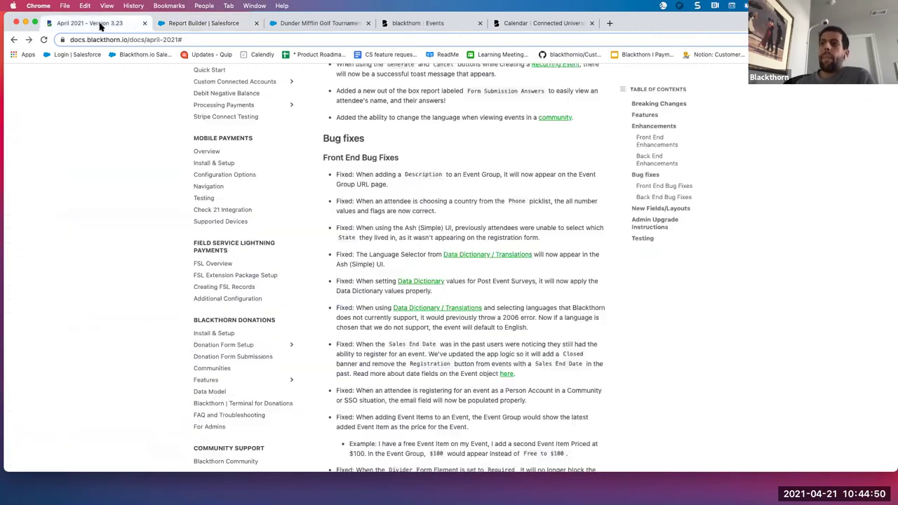
# Read through the April 2021 Version 3.23 bug fixes, then switch to the public events site.
pyautogui.scroll(-2, 492, 191)
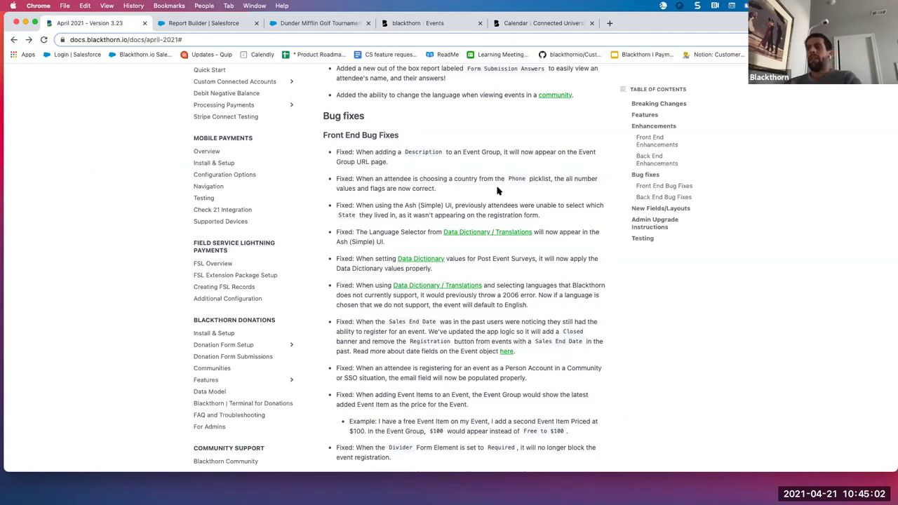
pyautogui.scroll(3, 498, 190)
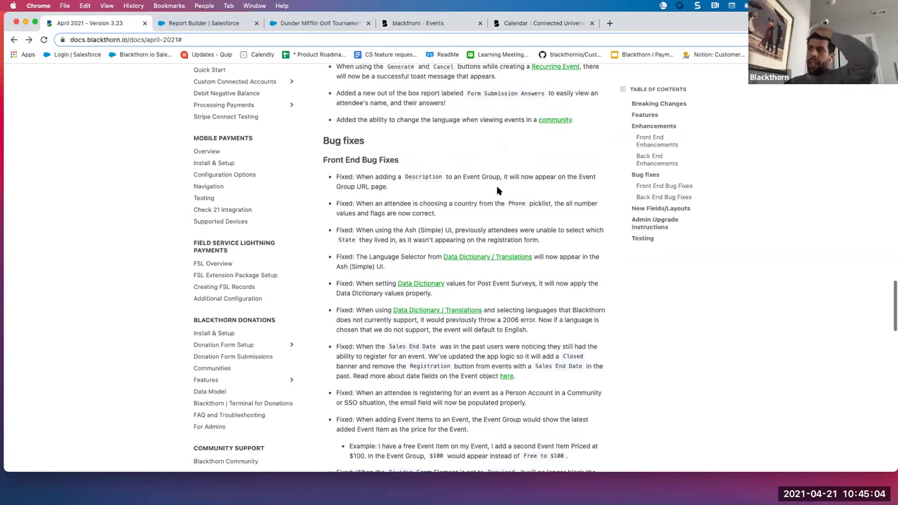
pyautogui.scroll(1, 498, 191)
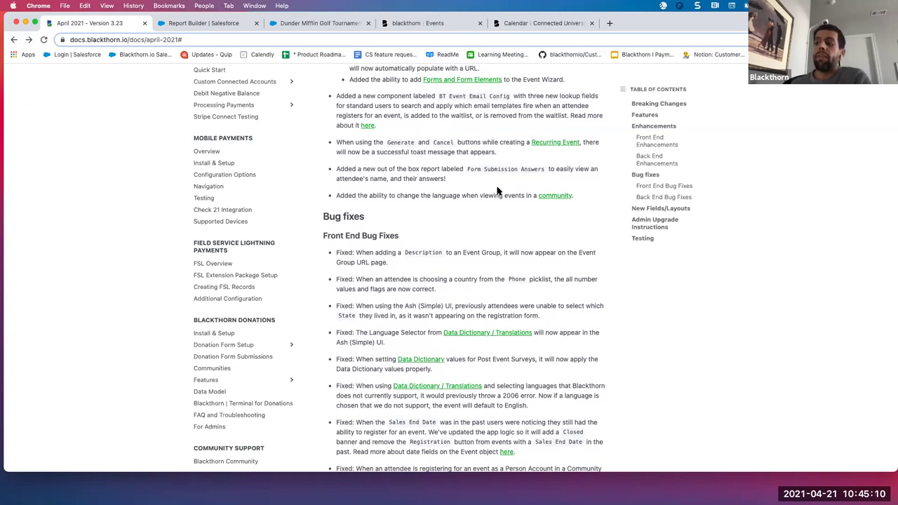
pyautogui.scroll(-3, 498, 190)
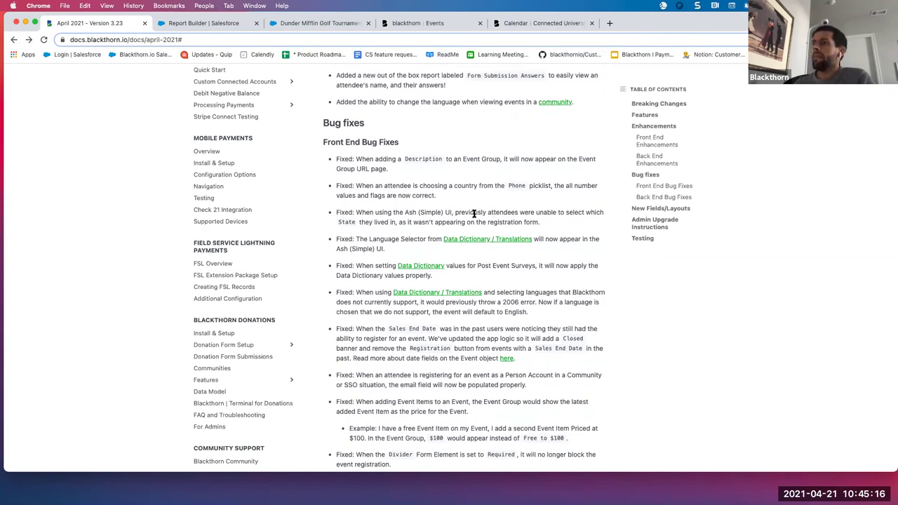
pyautogui.scroll(-1, 366, 154)
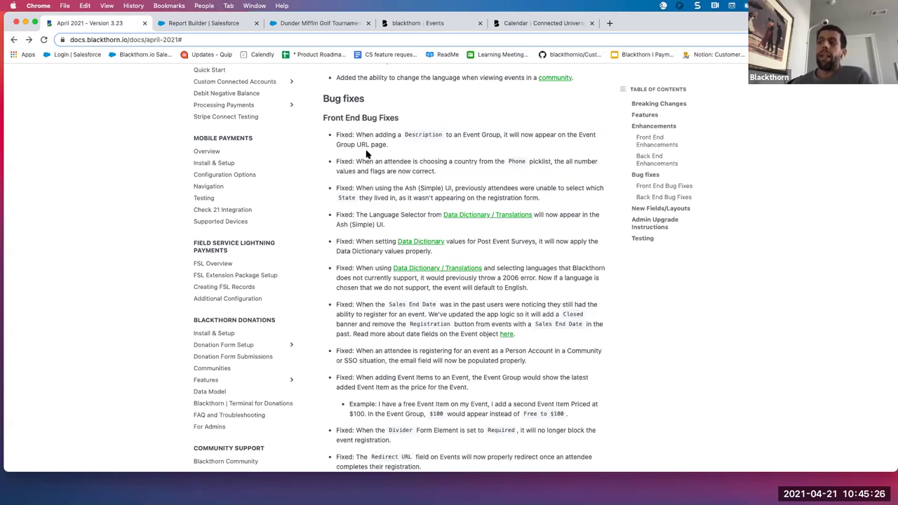
pyautogui.scroll(-1, 402, 175)
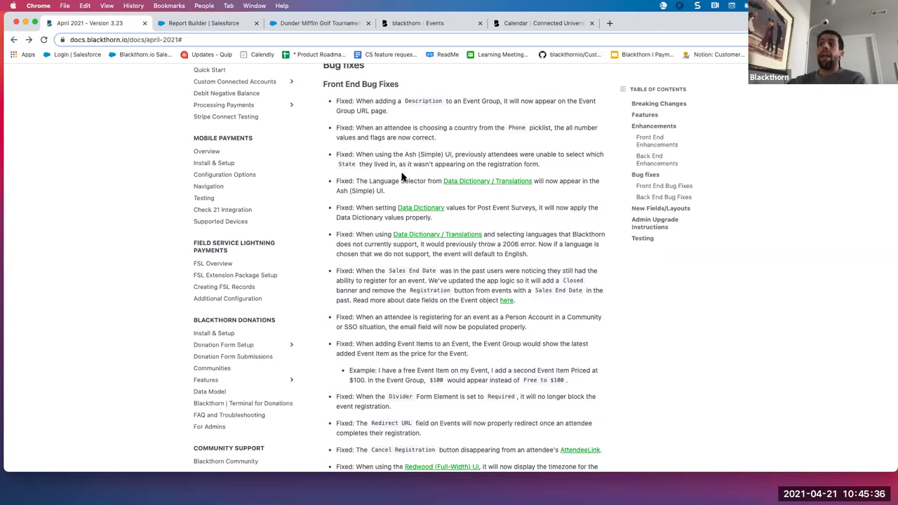
pyautogui.click(408, 23)
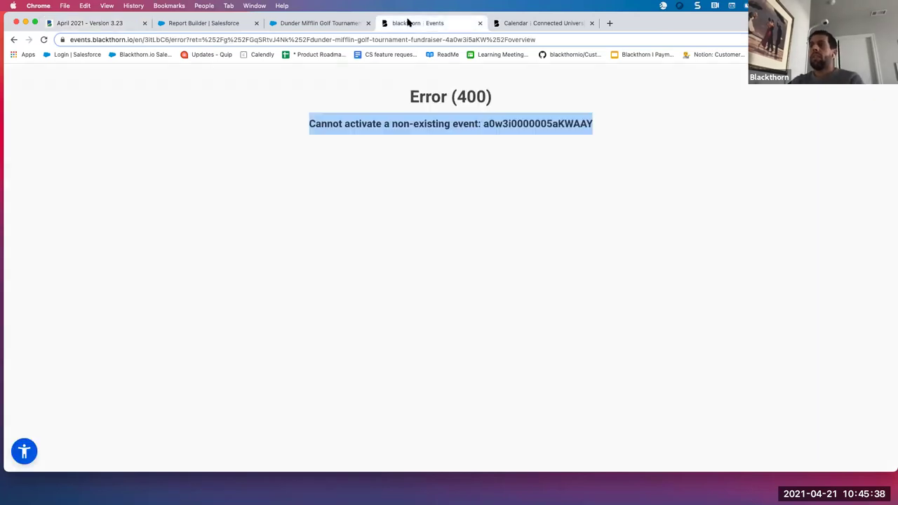
# Open the Connected University - Admission Weekend event and add an attendee to the Student ticket.
pyautogui.click(526, 23)
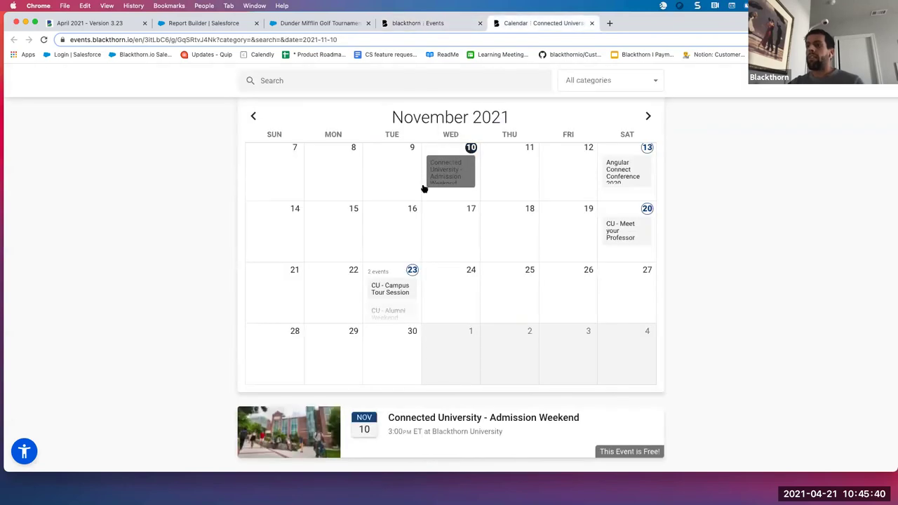
pyautogui.click(414, 424)
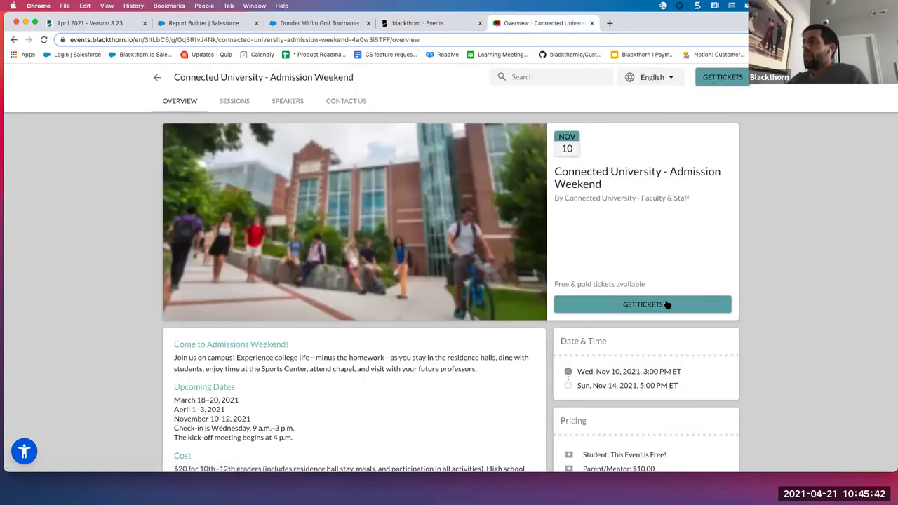
pyautogui.click(667, 305)
pyautogui.click(369, 174)
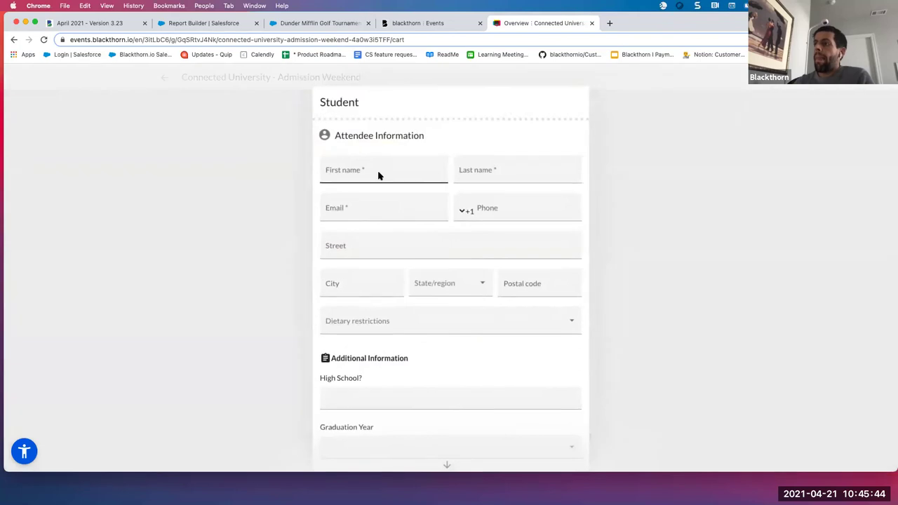
# Scroll through the phone country-code list, then return to the April 2021 release notes.
pyautogui.click(465, 209)
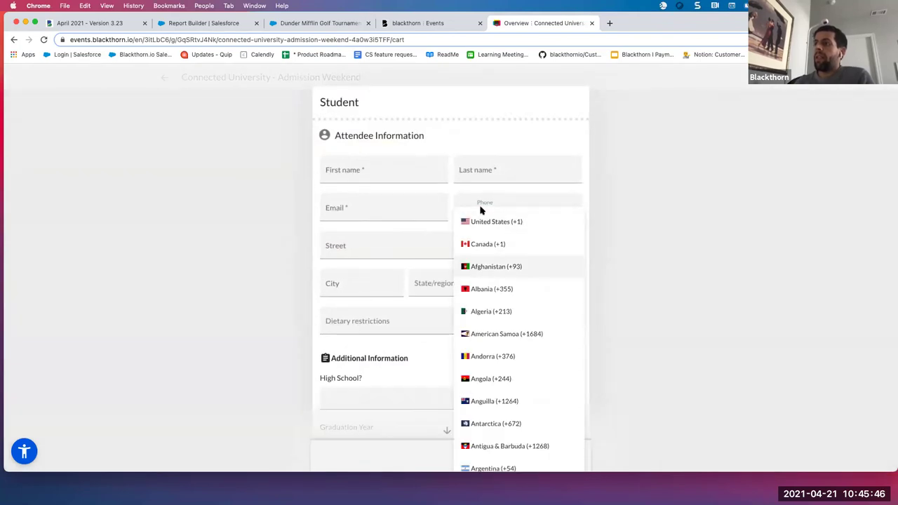
pyautogui.scroll(-3, 478, 234)
pyautogui.scroll(-5, 479, 234)
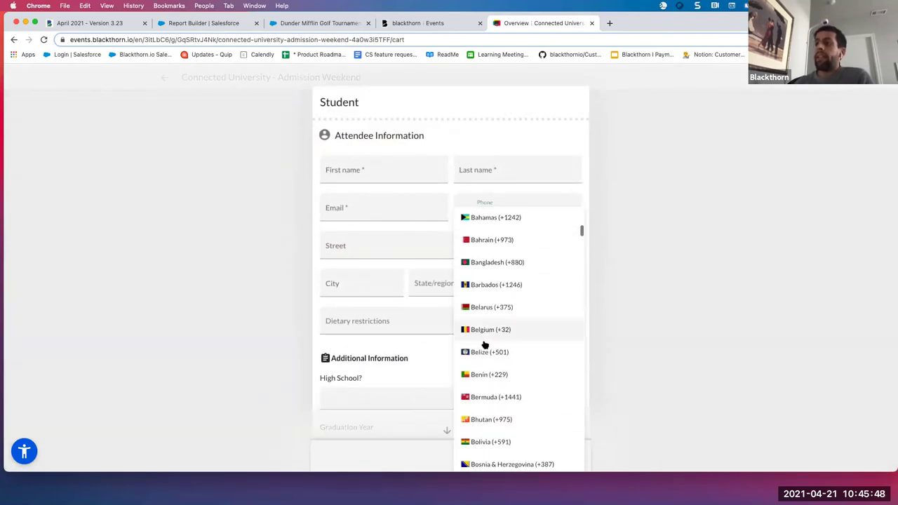
pyautogui.scroll(-5, 495, 376)
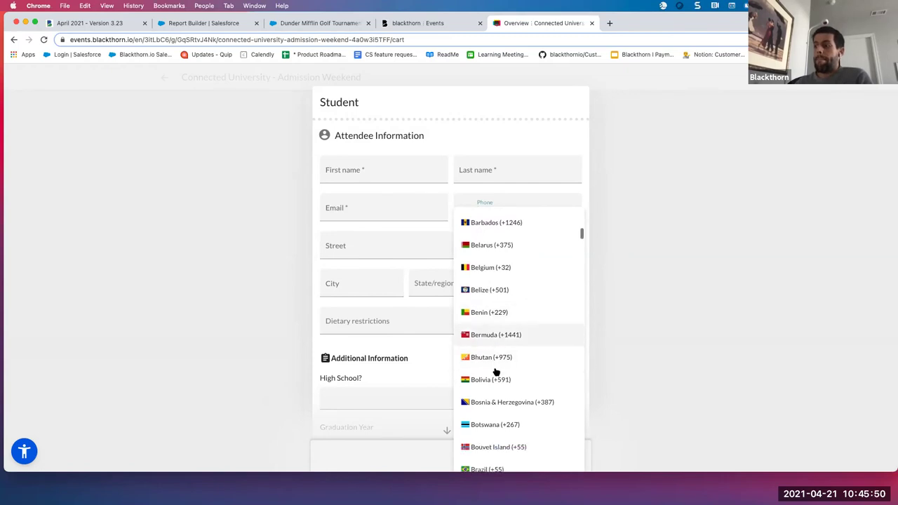
pyautogui.click(77, 23)
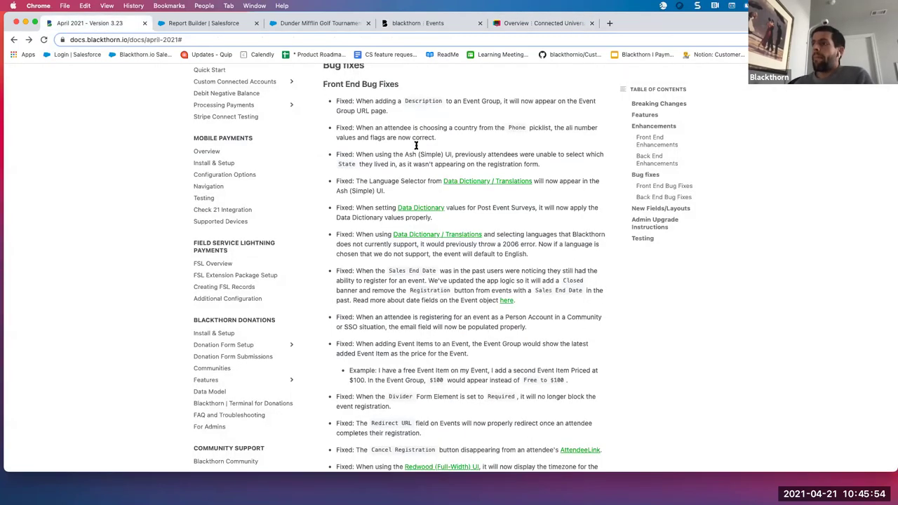
# Read the Front End Bug Fixes down to Back End Bug Fixes, then switch to Salesforce.
pyautogui.scroll(-2, 417, 146)
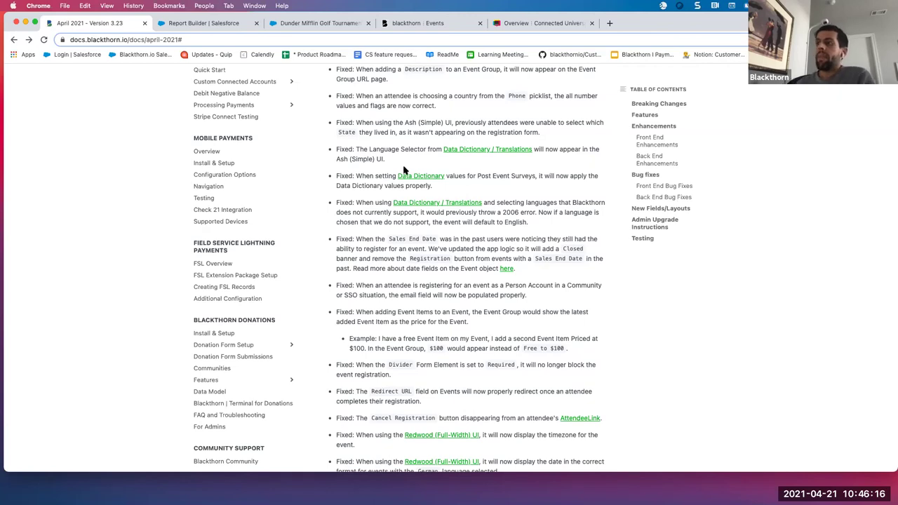
pyautogui.scroll(-1, 405, 171)
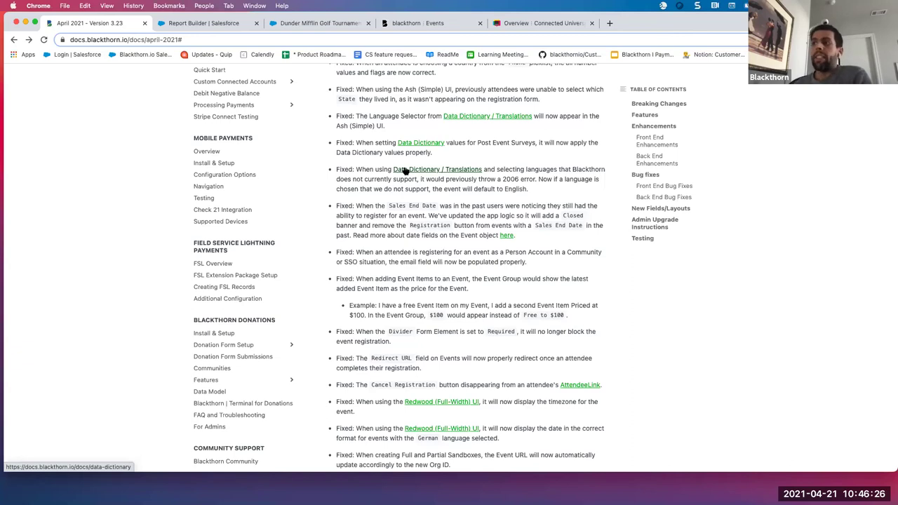
pyautogui.scroll(-2, 438, 197)
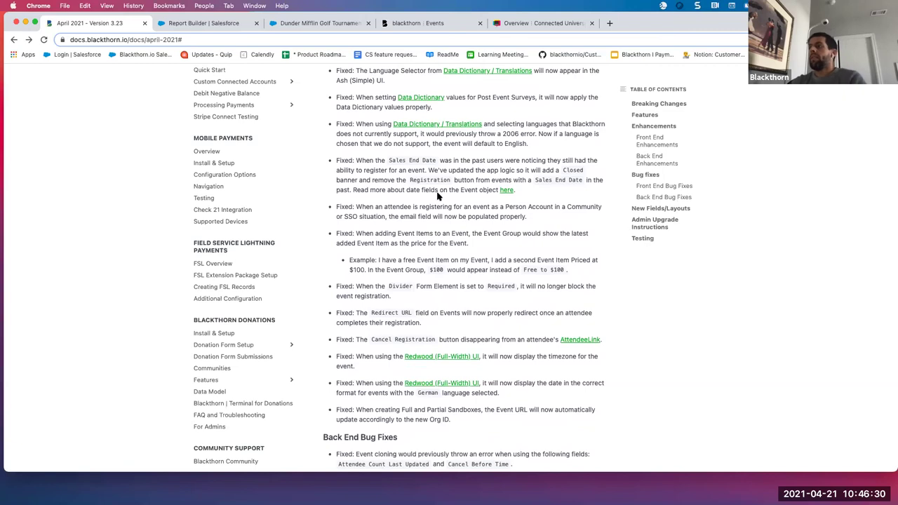
pyautogui.scroll(-2, 437, 196)
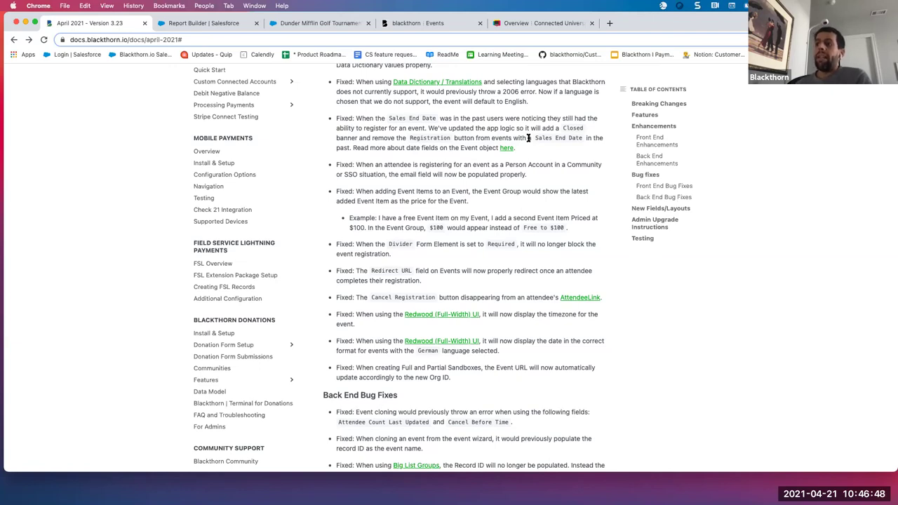
pyautogui.click(214, 23)
# Show the Dunder Mifflin Golf Tournament Fundraiser's blank Sales End Date and Time, then return to the notes.
pyautogui.click(236, 97)
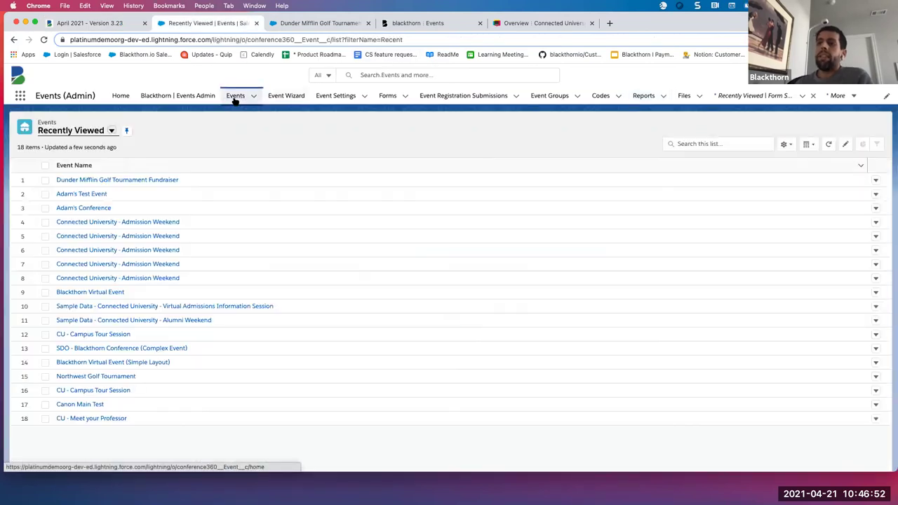
pyautogui.click(90, 181)
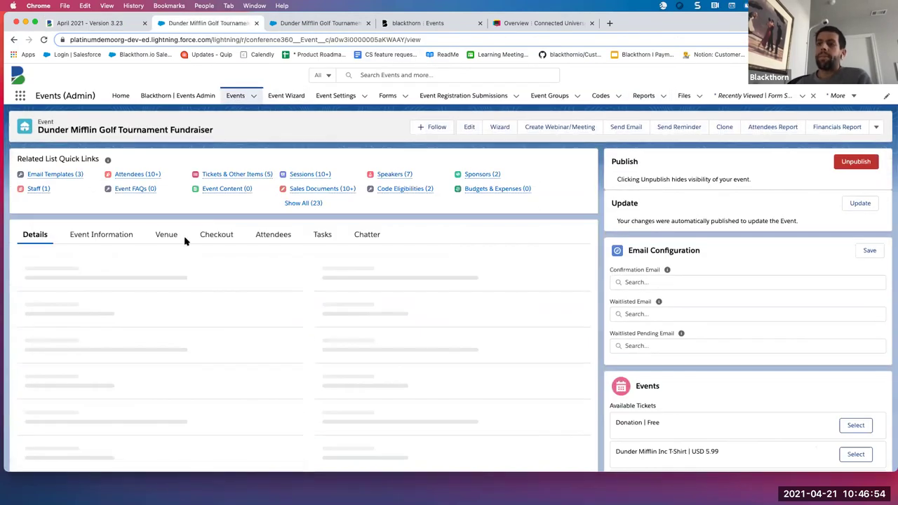
pyautogui.scroll(-5, 417, 346)
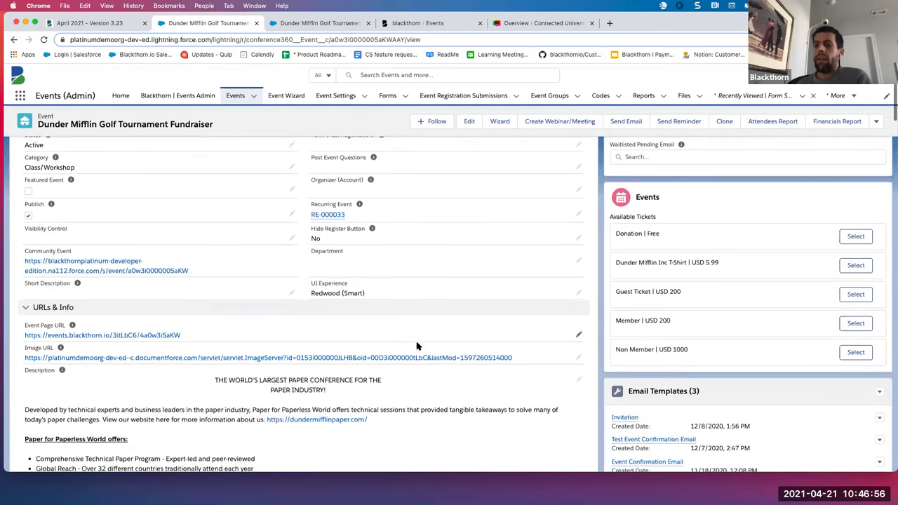
pyautogui.scroll(-5, 417, 346)
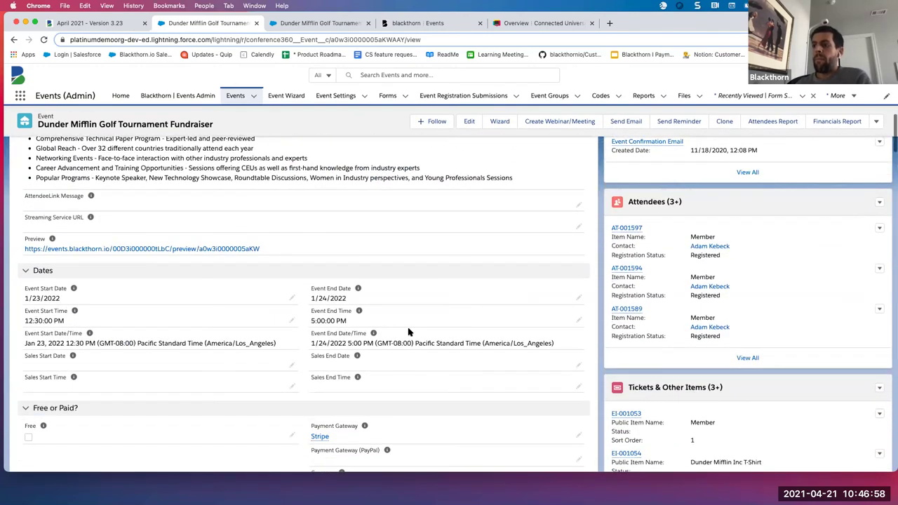
pyautogui.scroll(-1, 410, 332)
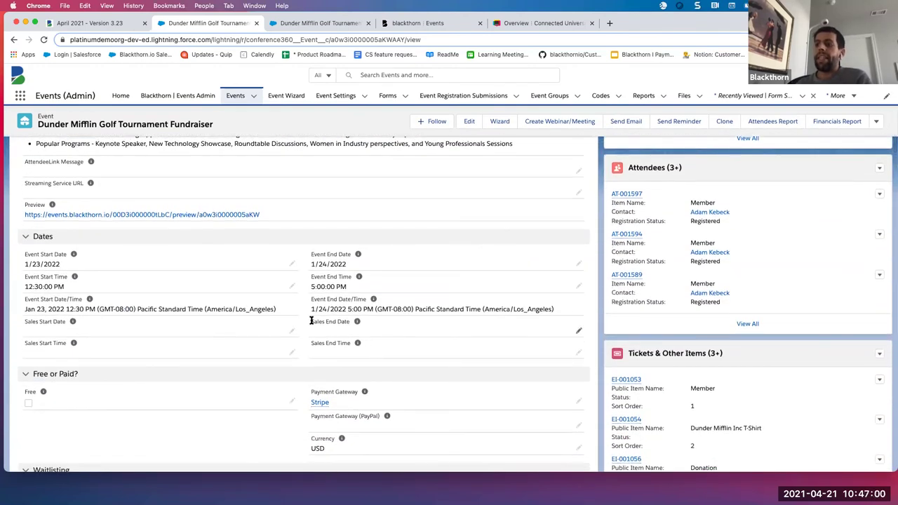
pyautogui.tripleClick(321, 343)
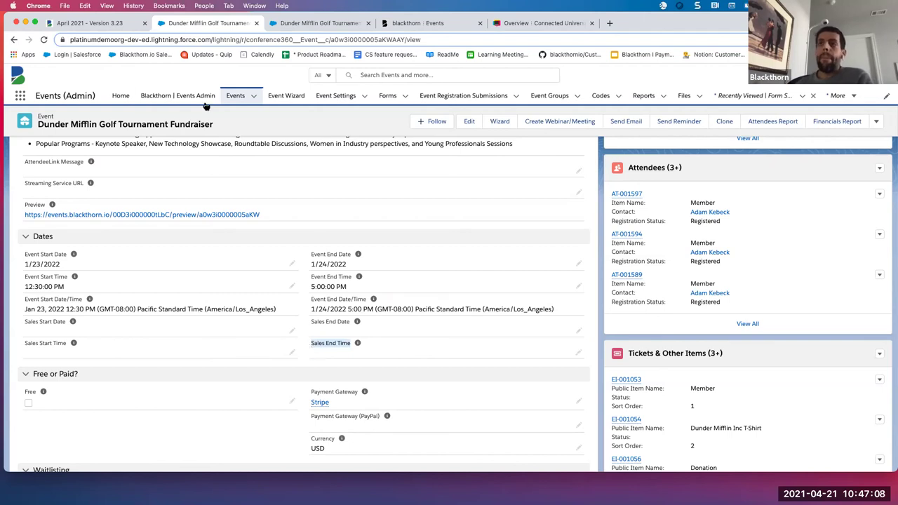
pyautogui.click(95, 26)
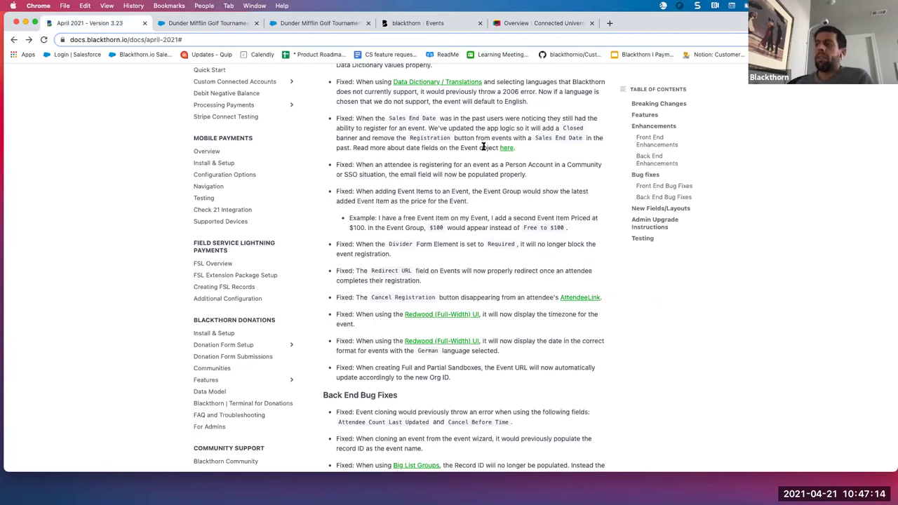
# Highlight the past Sales End Date fix paragraph and scroll toward the Back End Bug Fixes.
pyautogui.moveTo(519, 150); pyautogui.dragTo(335, 116)
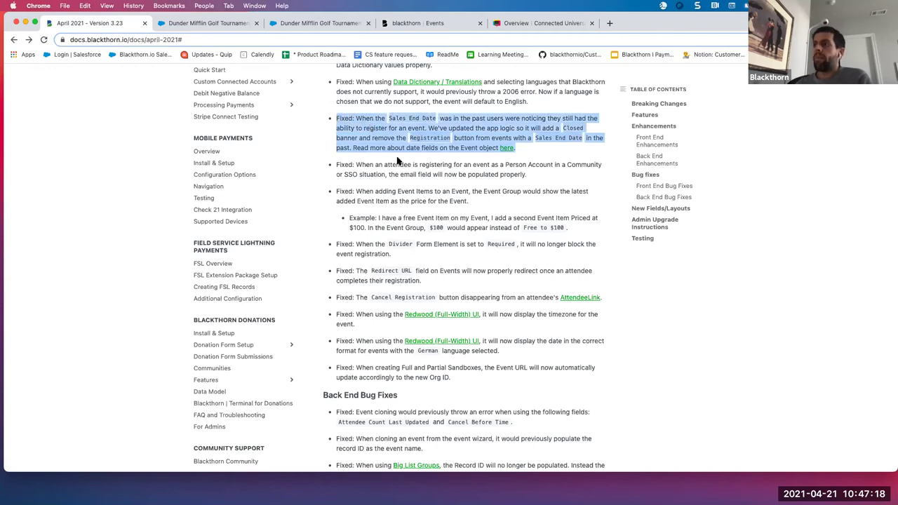
pyautogui.scroll(-1, 403, 162)
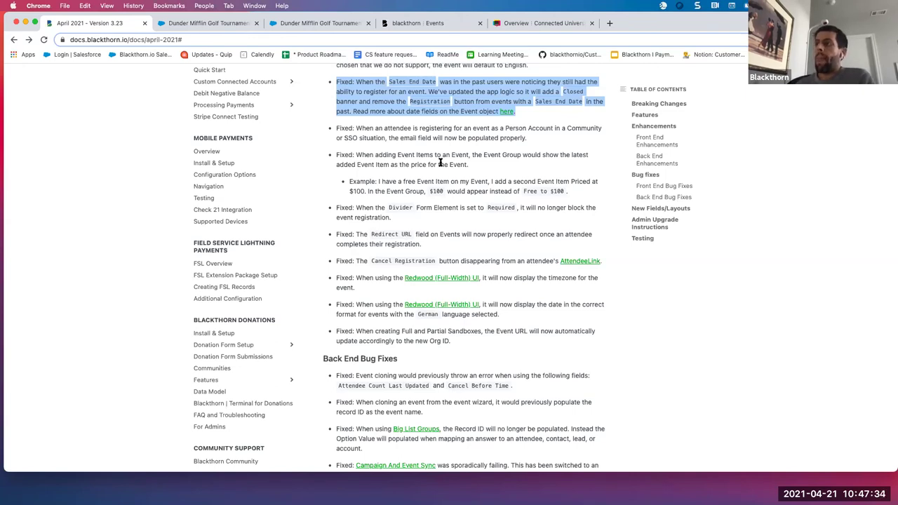
pyautogui.scroll(-1, 439, 161)
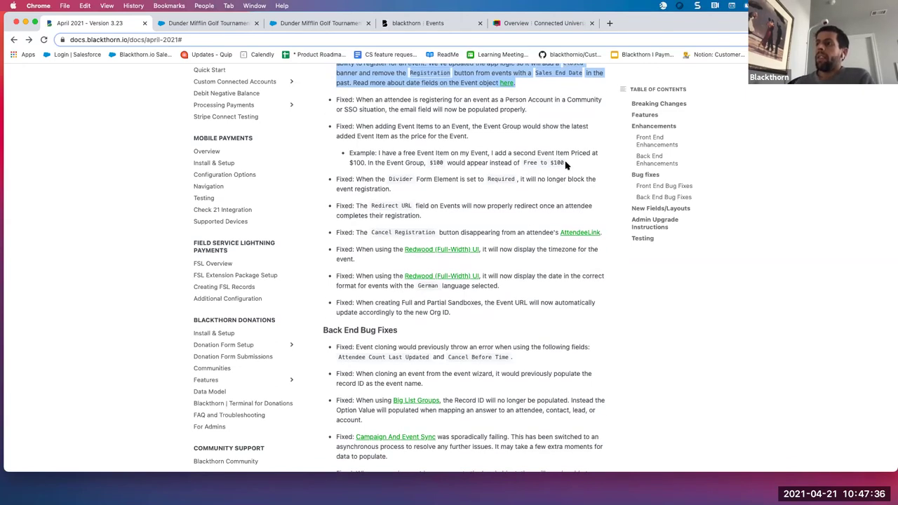
pyautogui.scroll(-1, 567, 166)
pyautogui.scroll(-2, 567, 166)
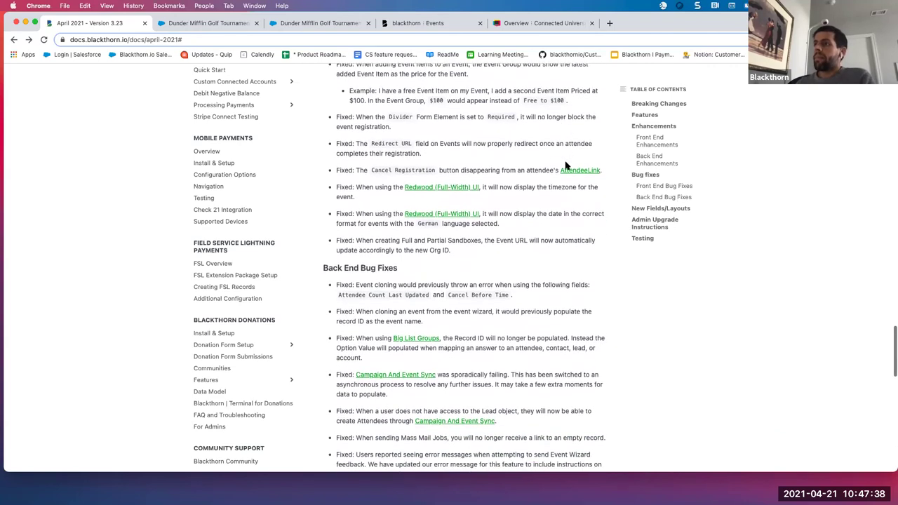
# Read the Back End Bug Fixes through the Form Submission Answers queueable fix.
pyautogui.scroll(-1, 403, 121)
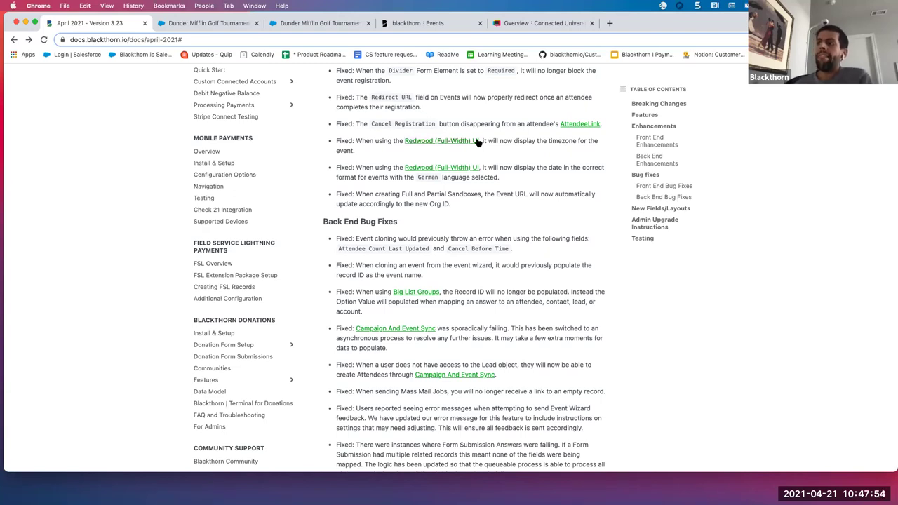
pyautogui.scroll(-1, 607, 145)
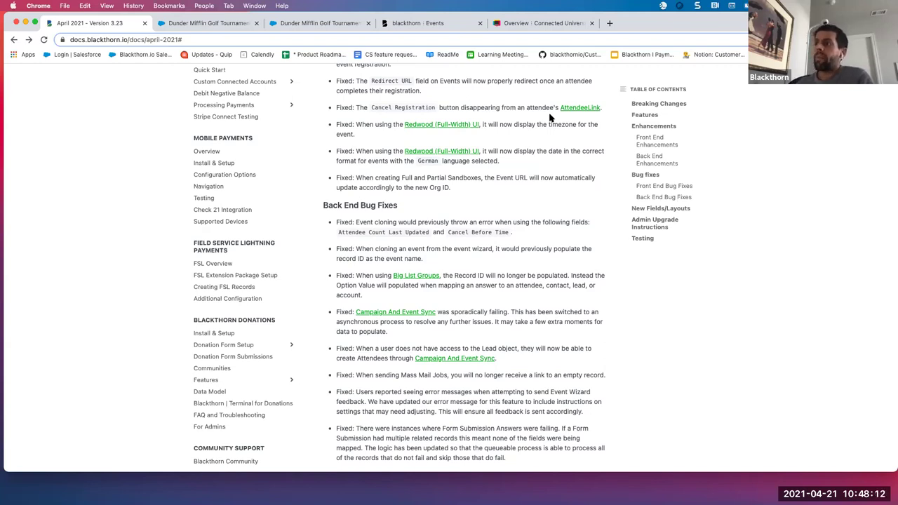
pyautogui.scroll(-2, 507, 124)
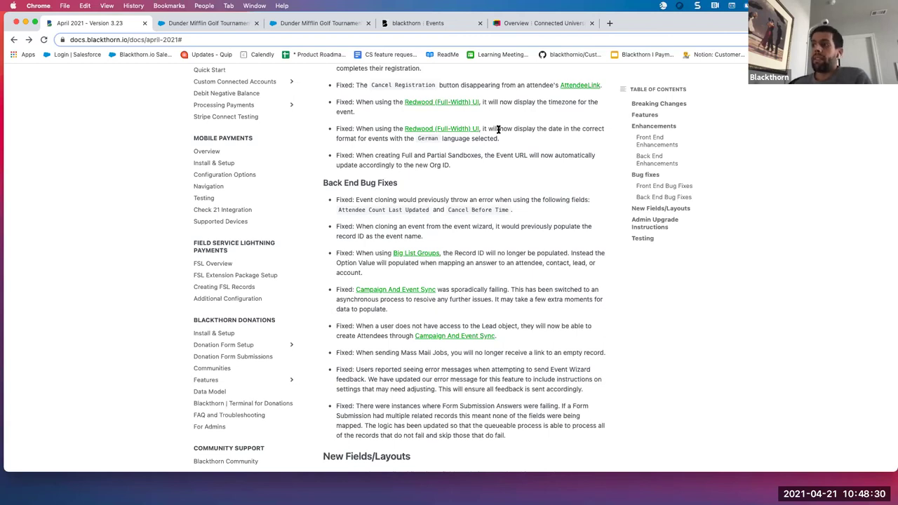
pyautogui.scroll(-1, 503, 161)
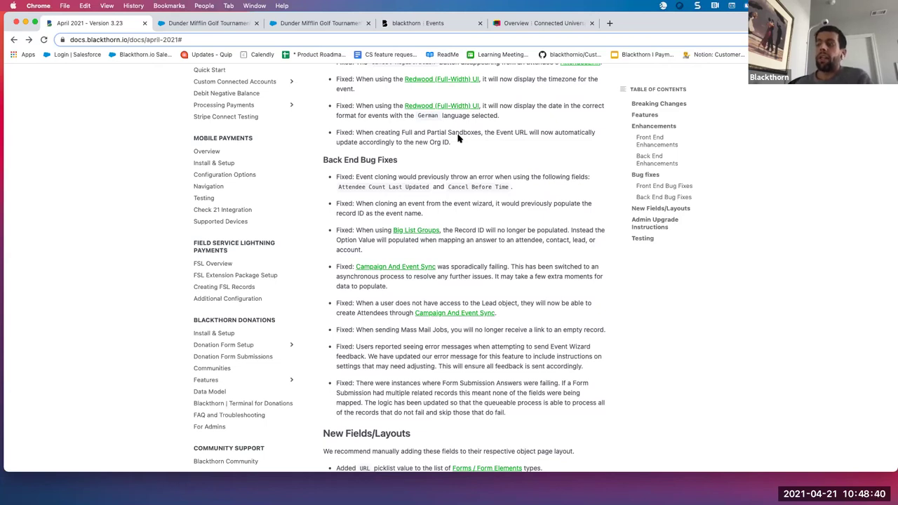
pyautogui.scroll(-2, 468, 182)
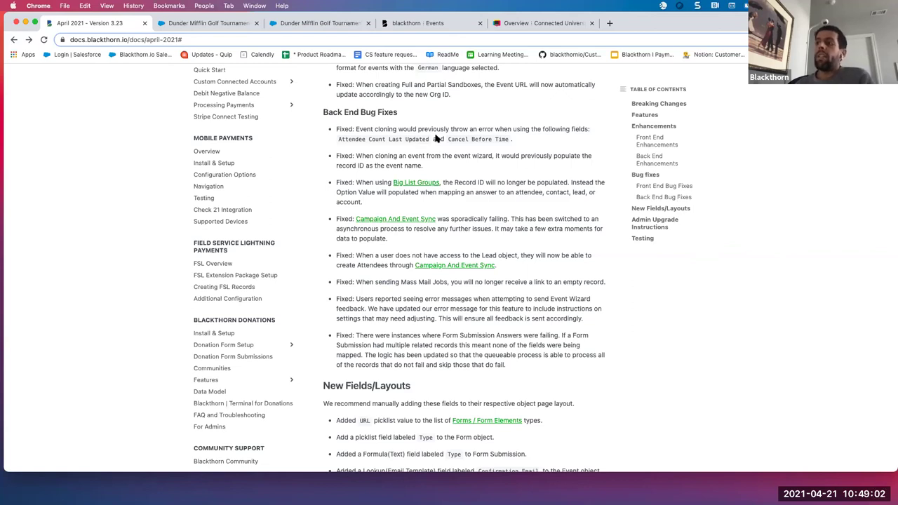
# Read the New Fields/Layouts list down to Admin Upgrade Instructions requiring Payments 5.17.
pyautogui.scroll(-2, 439, 160)
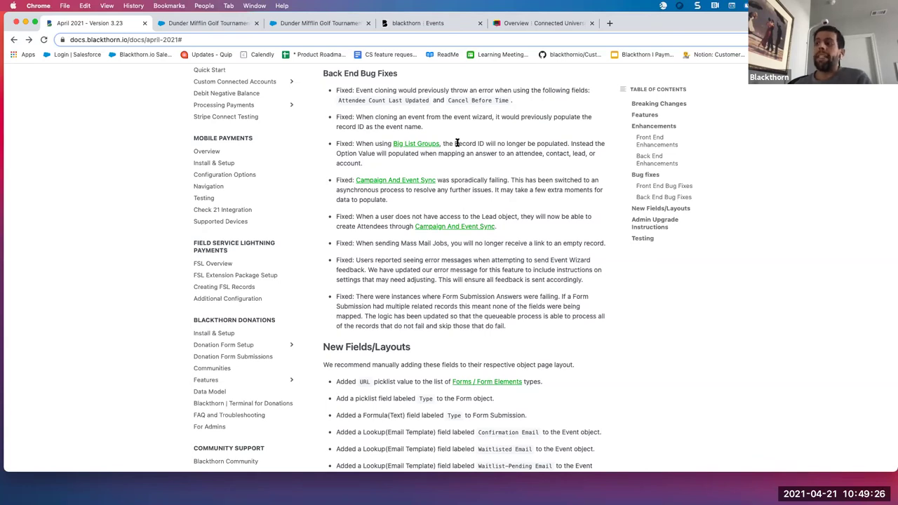
pyautogui.scroll(-1, 454, 186)
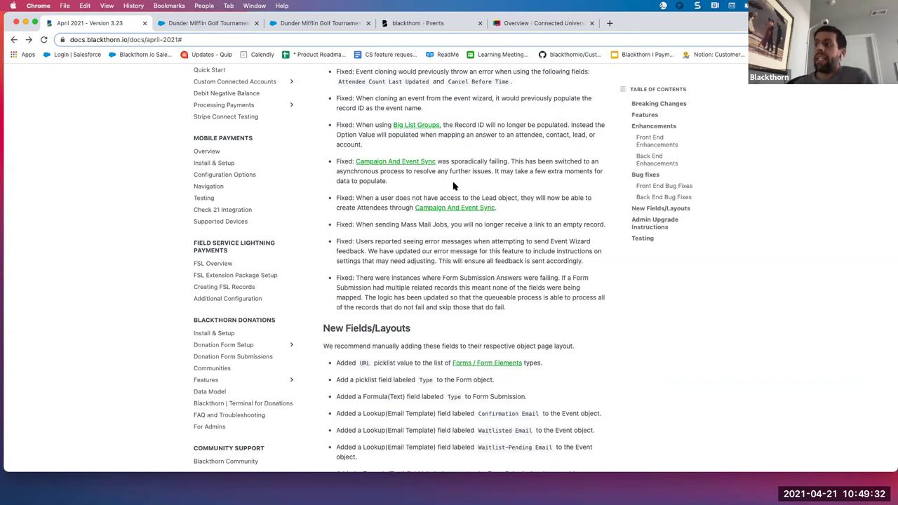
pyautogui.scroll(-1, 447, 180)
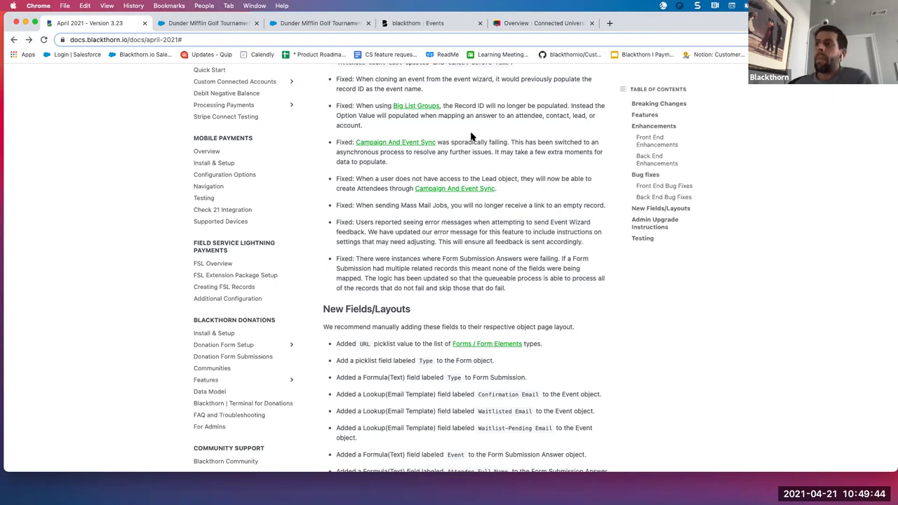
pyautogui.scroll(-1, 451, 160)
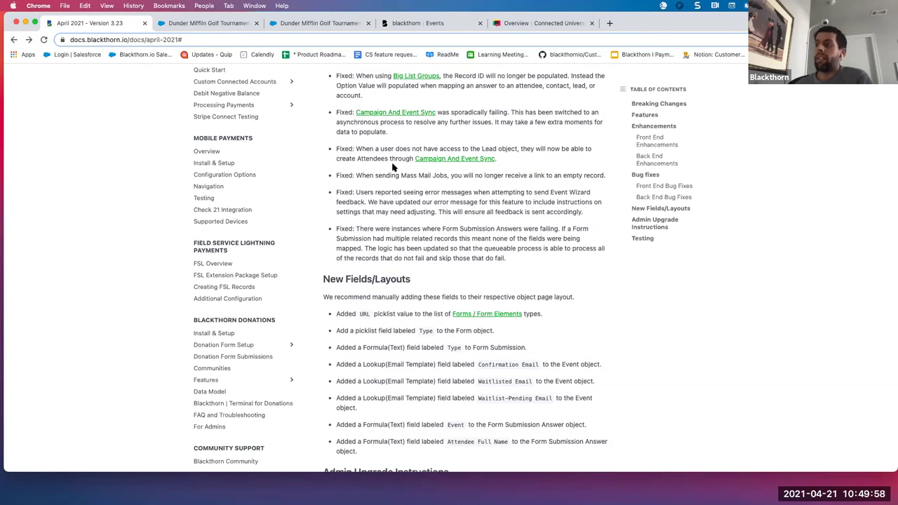
pyautogui.scroll(-2, 397, 184)
pyautogui.scroll(-3, 396, 184)
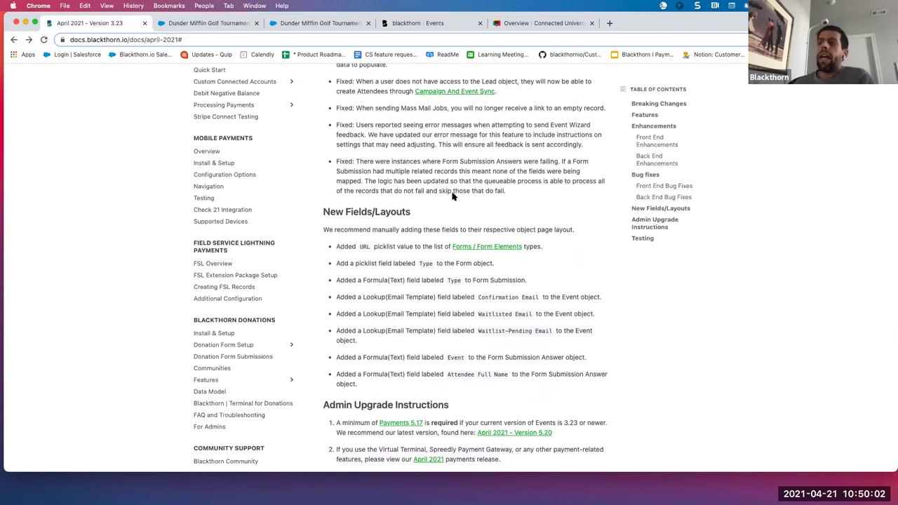